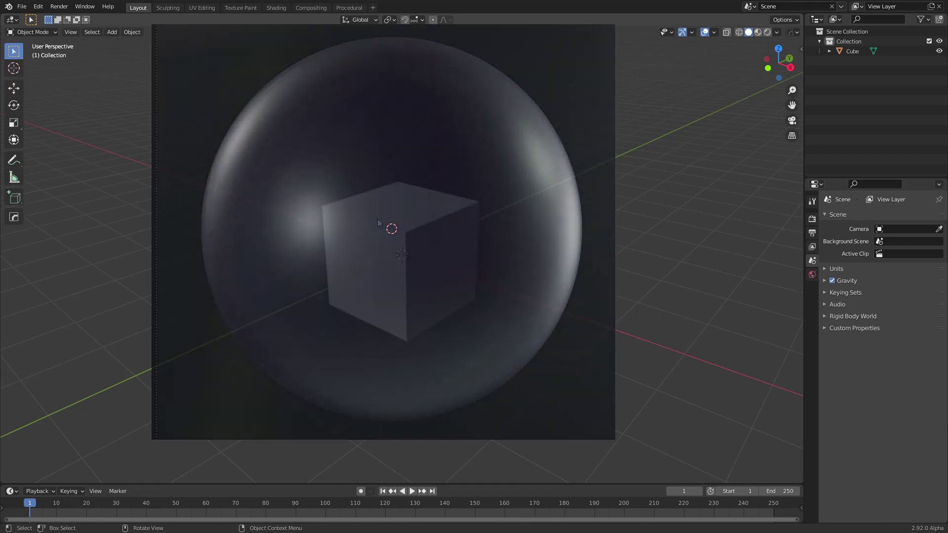
# Delete the default cube and add a UV sphere at the origin
pyautogui.click(407, 240)
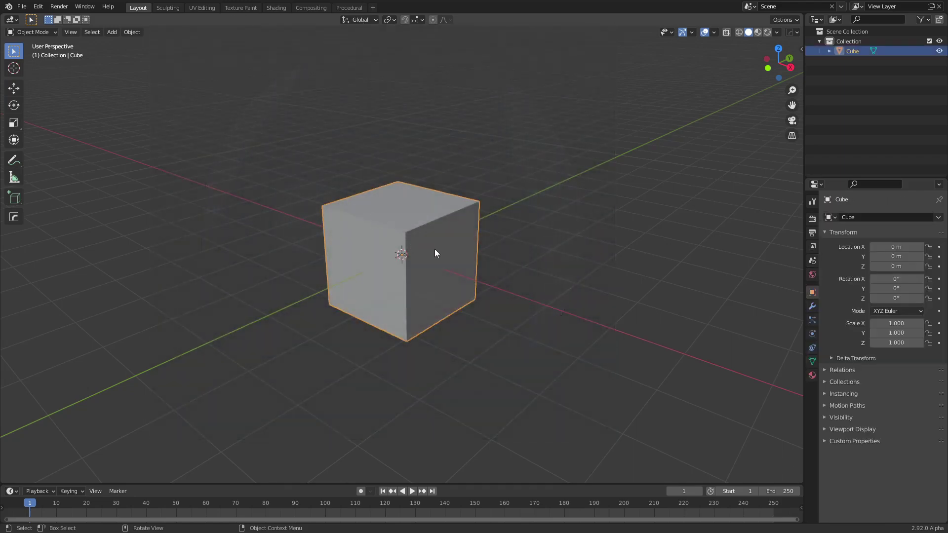
pyautogui.press('Delete')
pyautogui.hotkey('shift', 'a')
pyautogui.moveTo(481, 223)
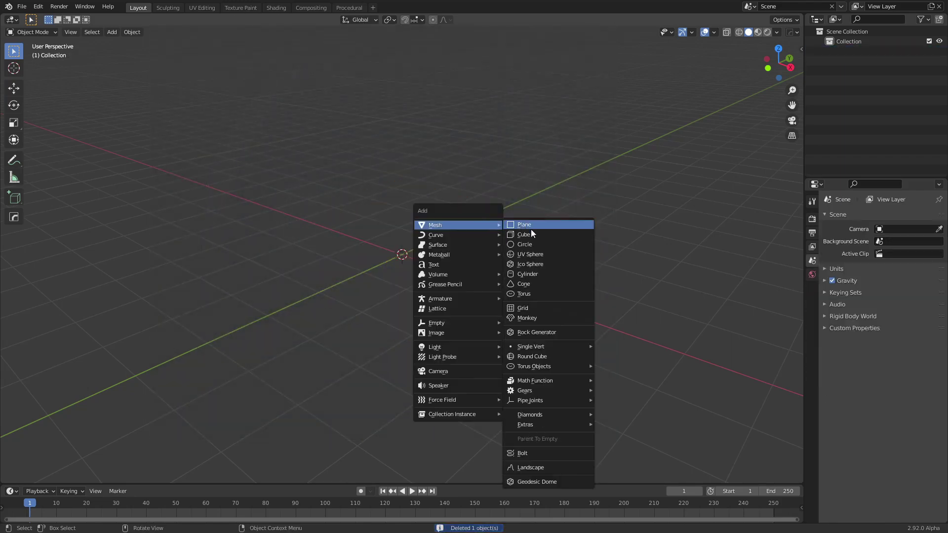
pyautogui.click(541, 256)
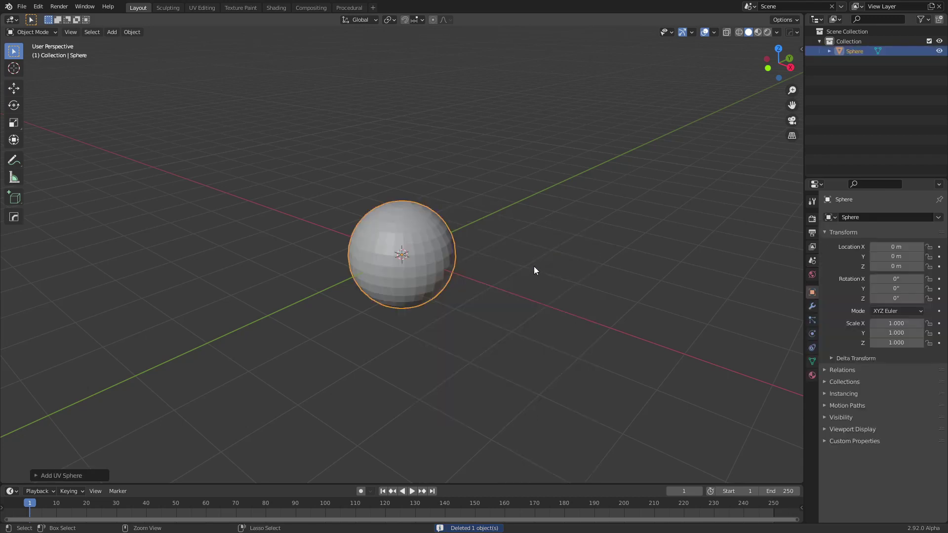
# Apply a level 2 Subdivision Surface modifier to the sphere and shade it smooth
pyautogui.hotkey('ctrl', '2')
pyautogui.scroll(3, 493, 270)
pyautogui.rightClick(427, 253)
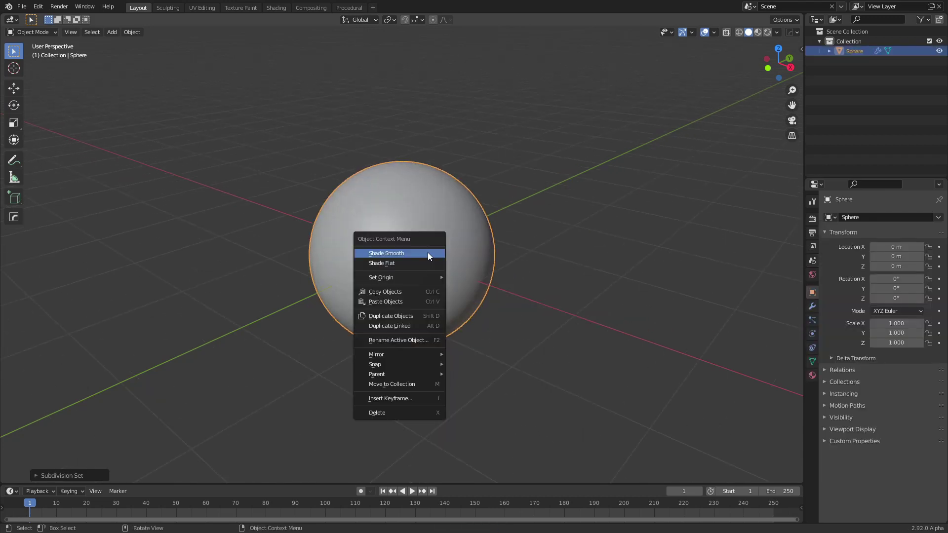
pyautogui.click(414, 253)
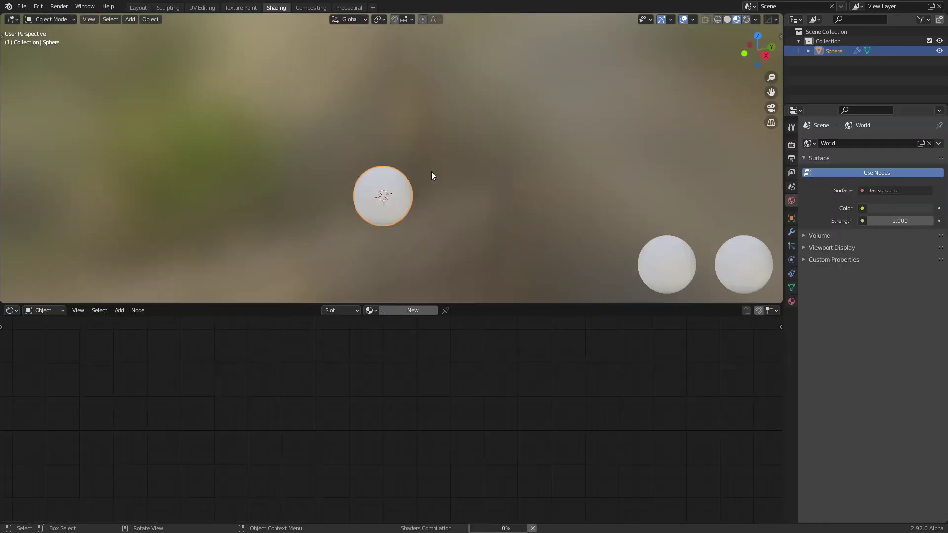
# Enlarge the node editor and create a new material for the sphere
pyautogui.scroll(6, 437, 197)
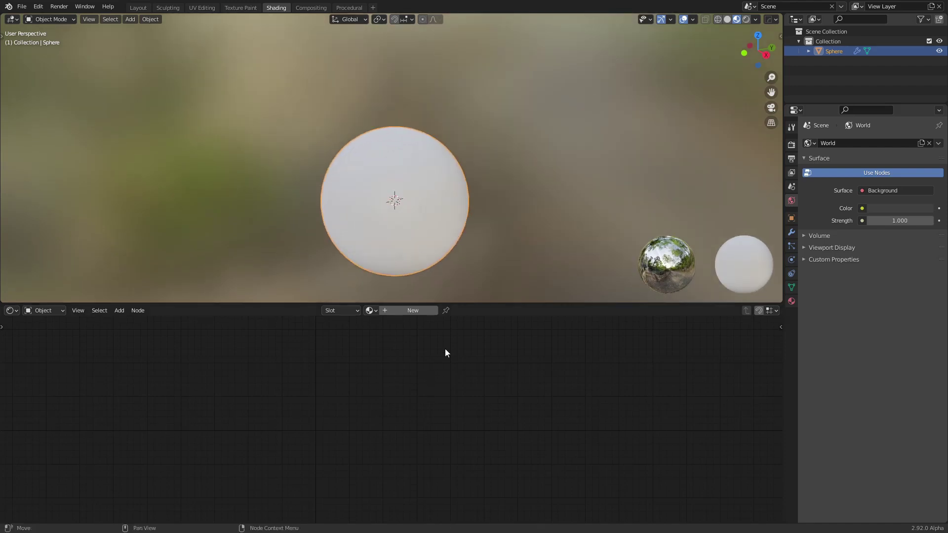
pyautogui.moveTo(473, 303); pyautogui.dragTo(473, 217)
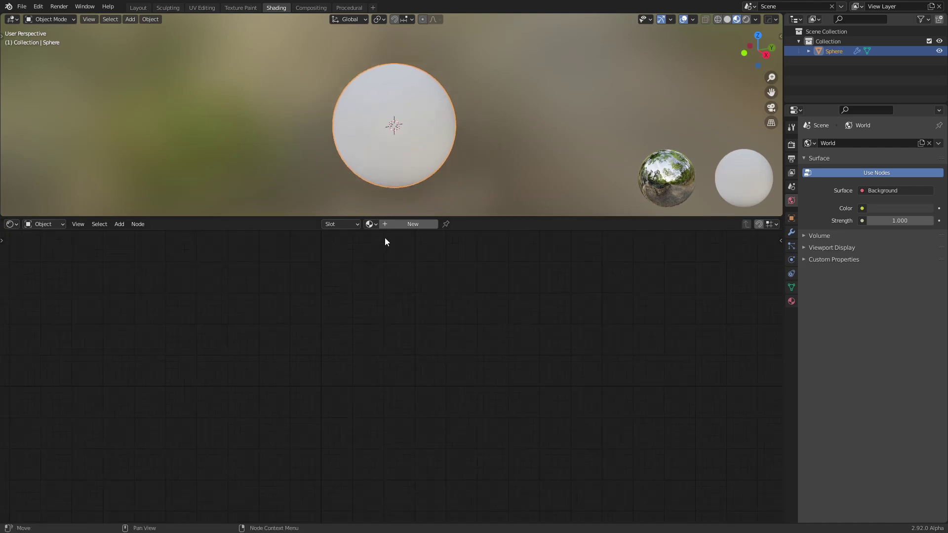
pyautogui.click(402, 225)
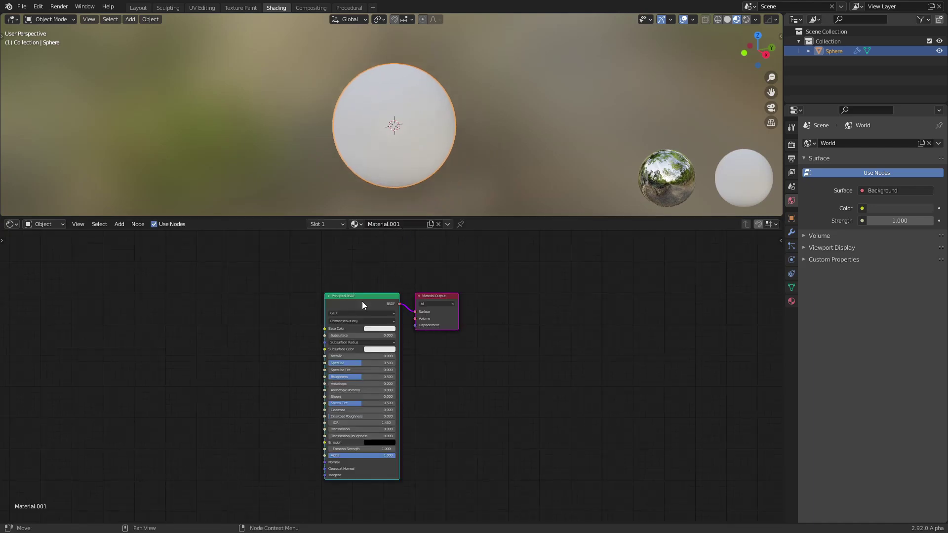
# Shift the Principled BSDF and Material Output nodes far to the right of the node graph to leave room for new nodes
pyautogui.moveTo(430, 298); pyautogui.dragTo(595, 293)
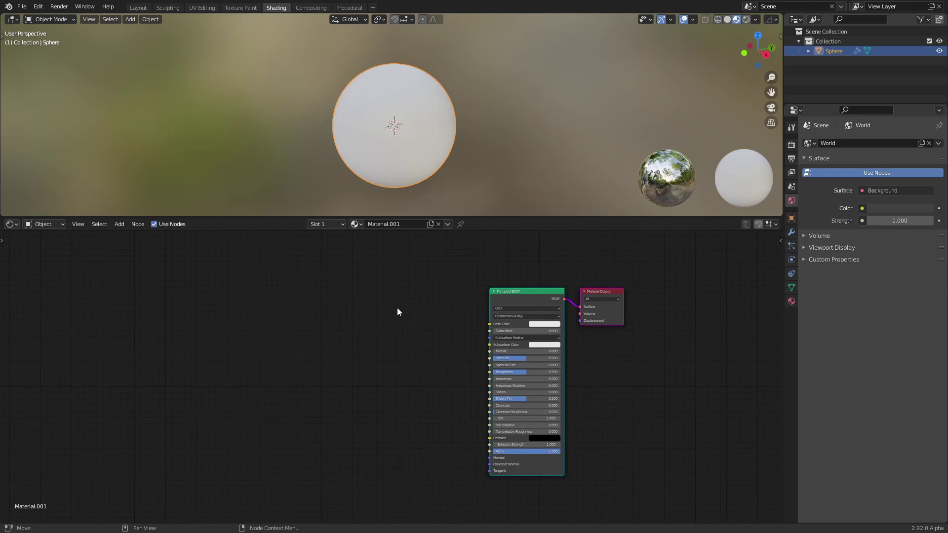
pyautogui.moveTo(304, 324); pyautogui.dragTo(393, 320, button='middle')
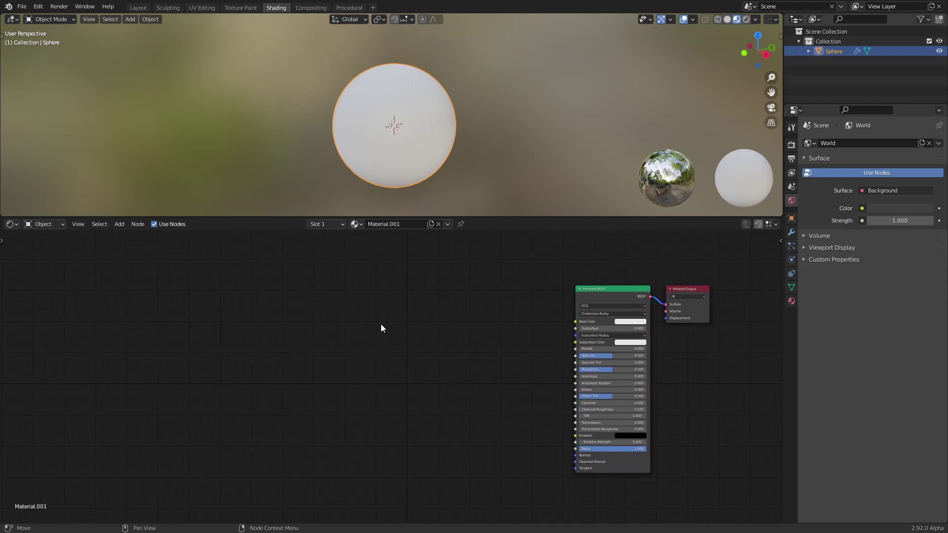
pyautogui.moveTo(310, 351); pyautogui.dragTo(351, 343, button='middle')
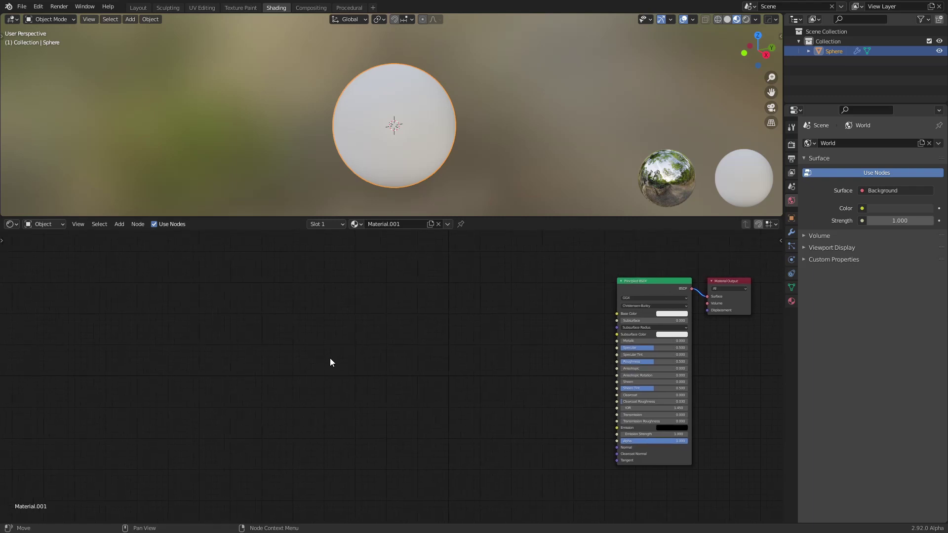
# Add a Texture Coordinate node well to the left of the Principled BSDF
pyautogui.hotkey('shift', 'a')
pyautogui.click(276, 343)
pyautogui.write('texture co')
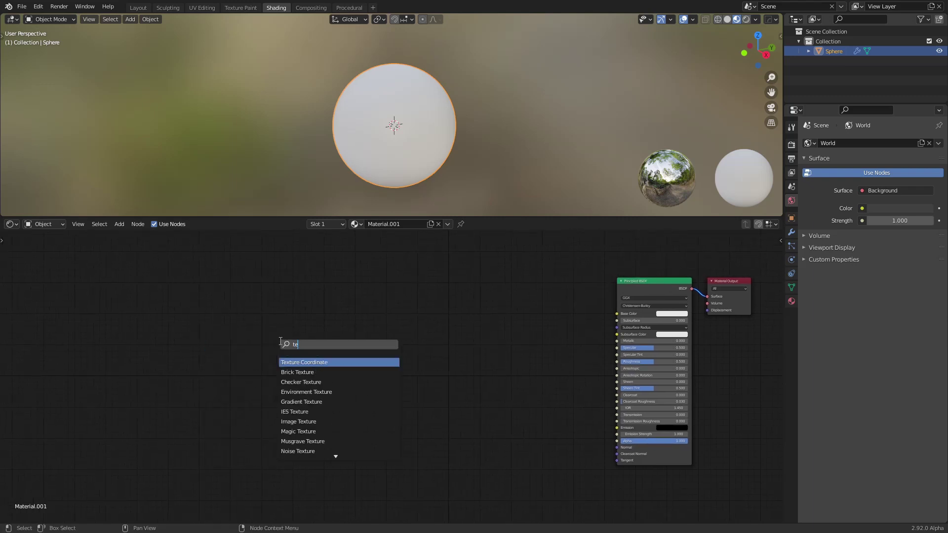
pyautogui.press('Return')
pyautogui.click(191, 346)
# Add a Noise Texture node to the right of the Texture Coordinate node
pyautogui.scroll(1, 253, 371)
pyautogui.hotkey('shift', 'a')
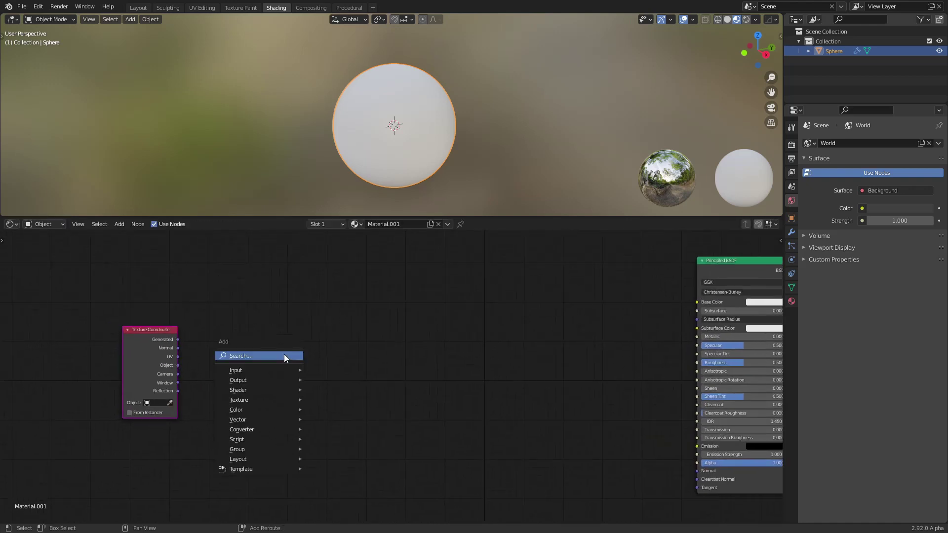
pyautogui.click(283, 354)
pyautogui.write('noi')
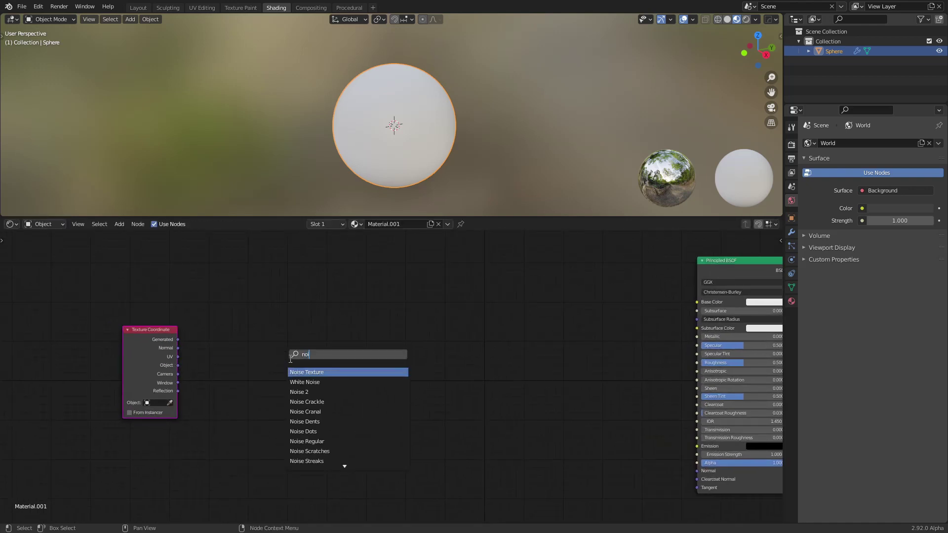
pyautogui.click(306, 371)
pyautogui.click(277, 353)
# Connect the Texture Coordinate Object output to the Noise Texture Vector input and preview the noise on the sphere
pyautogui.scroll(1, 222, 365)
pyautogui.moveTo(200, 368); pyautogui.dragTo(342, 377)
pyautogui.keyDown('ctrl'); pyautogui.keyDown('shift'); pyautogui.click(378, 343); pyautogui.keyUp('shift'); pyautogui.keyUp('ctrl')
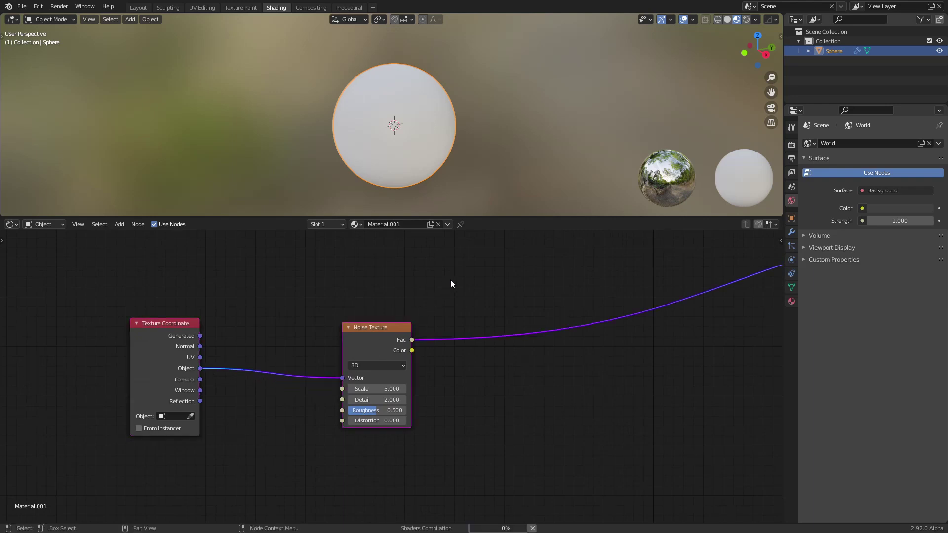
pyautogui.scroll(5, 400, 143)
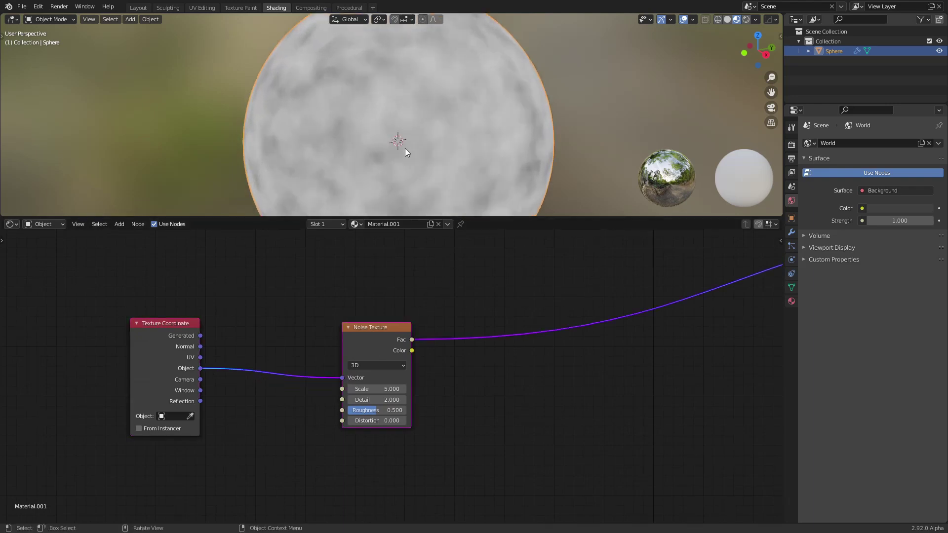
# Reposition the Texture Coordinate and Noise Texture nodes further left, with a wide gap between them
pyautogui.moveTo(434, 321); pyautogui.dragTo(440, 298, button='middle')
pyautogui.moveTo(388, 310); pyautogui.dragTo(381, 296)
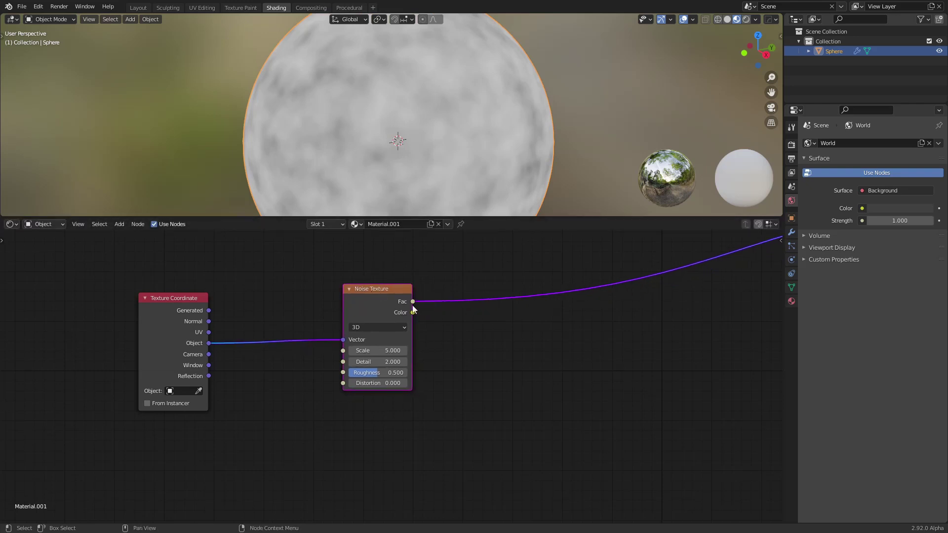
pyautogui.moveTo(398, 301); pyautogui.dragTo(395, 304)
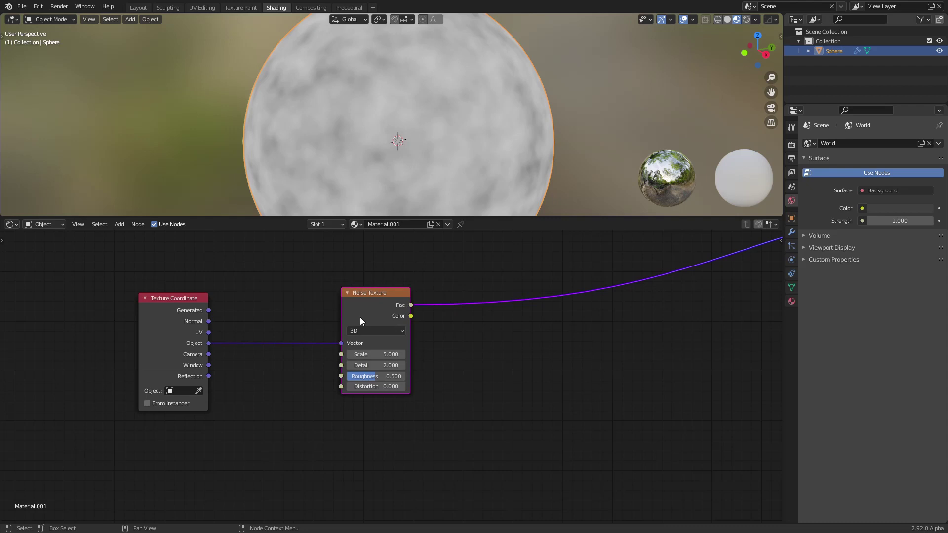
pyautogui.moveTo(374, 311); pyautogui.dragTo(389, 332)
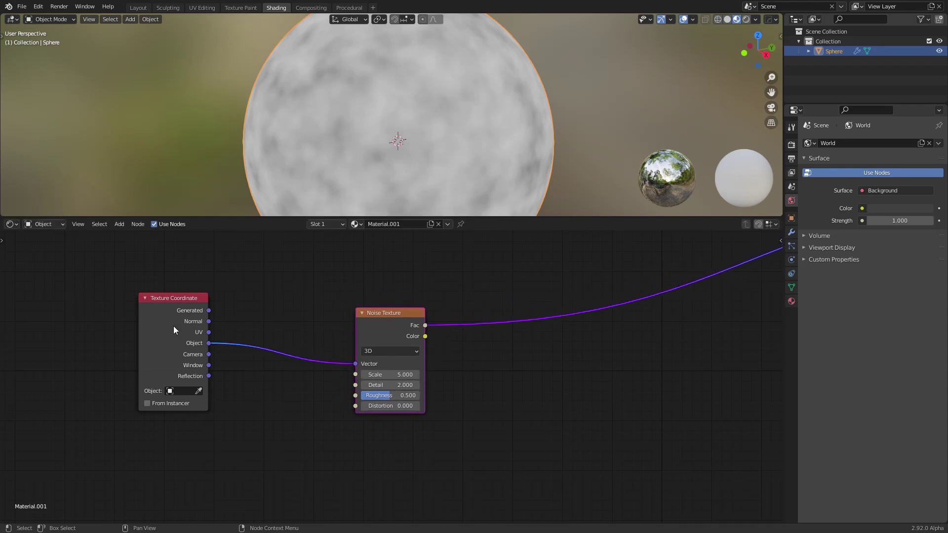
pyautogui.moveTo(174, 326); pyautogui.dragTo(125, 327)
pyautogui.moveTo(378, 325); pyautogui.dragTo(345, 324)
# Add an unconnected Map Range node to the right of the Noise Texture, just below its output link
pyautogui.moveTo(478, 362); pyautogui.dragTo(451, 360, button='middle')
pyautogui.hotkey('shift', 'a')
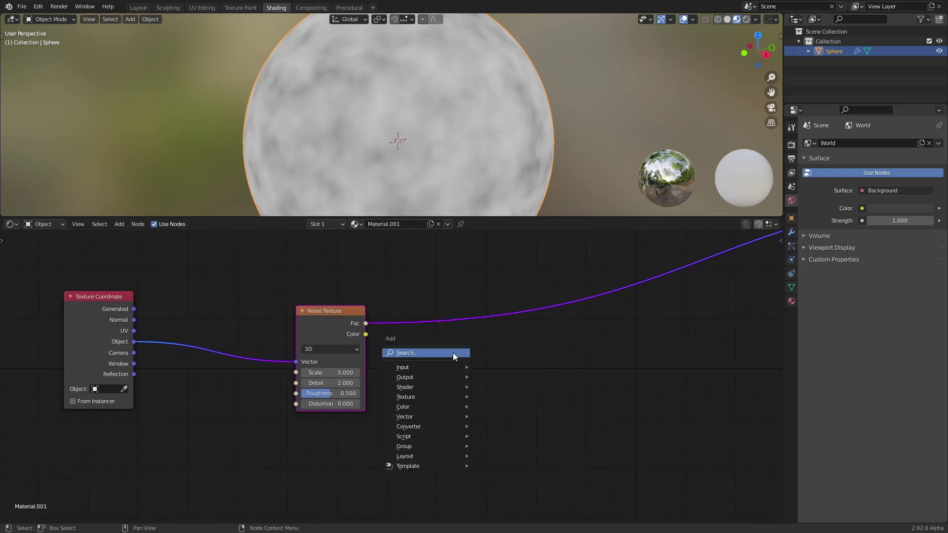
pyautogui.click(452, 354)
pyautogui.write('range')
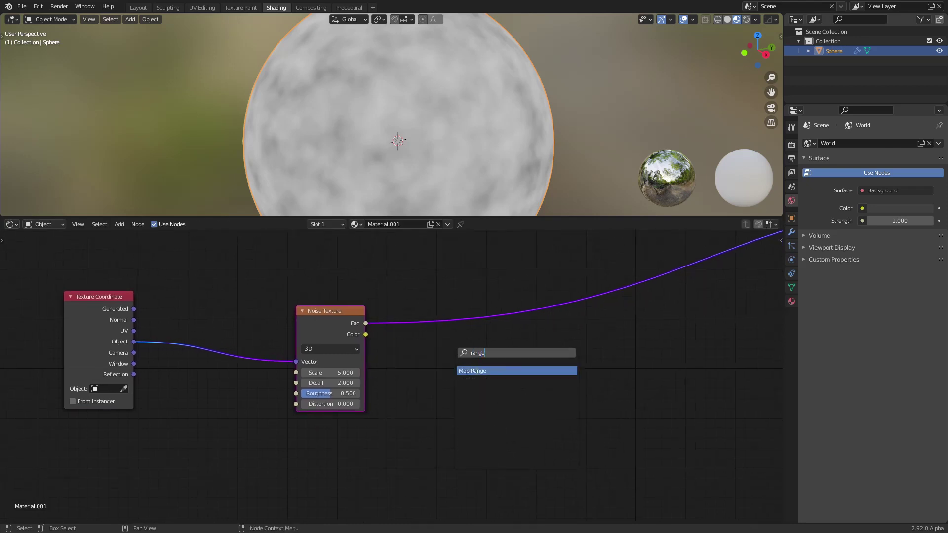
pyautogui.press('Return')
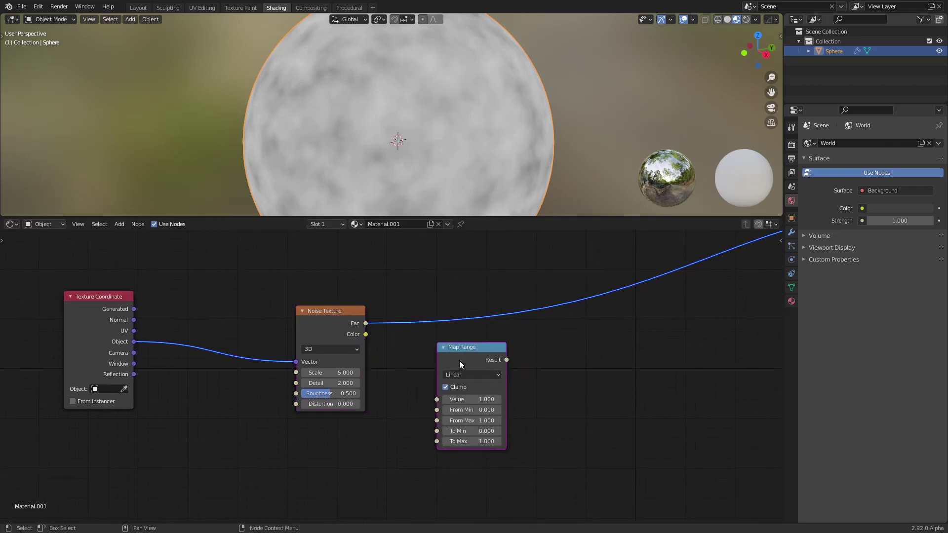
pyautogui.click(453, 355)
# Widen the gap between the Noise Texture and Map Range nodes by moving them apart
pyautogui.moveTo(339, 322); pyautogui.dragTo(306, 326)
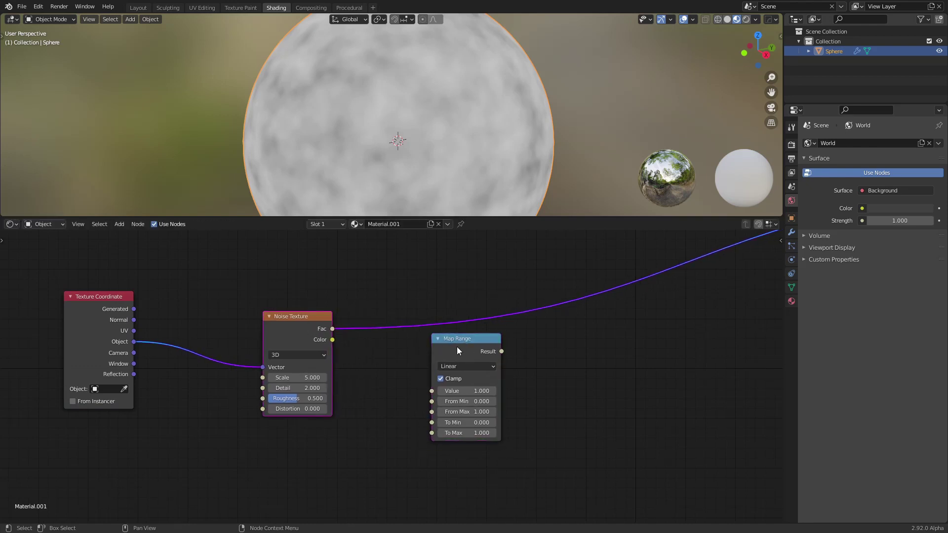
pyautogui.moveTo(457, 347); pyautogui.dragTo(473, 346)
pyautogui.moveTo(394, 373); pyautogui.dragTo(388, 338, button='middle')
pyautogui.moveTo(466, 316); pyautogui.dragTo(484, 314)
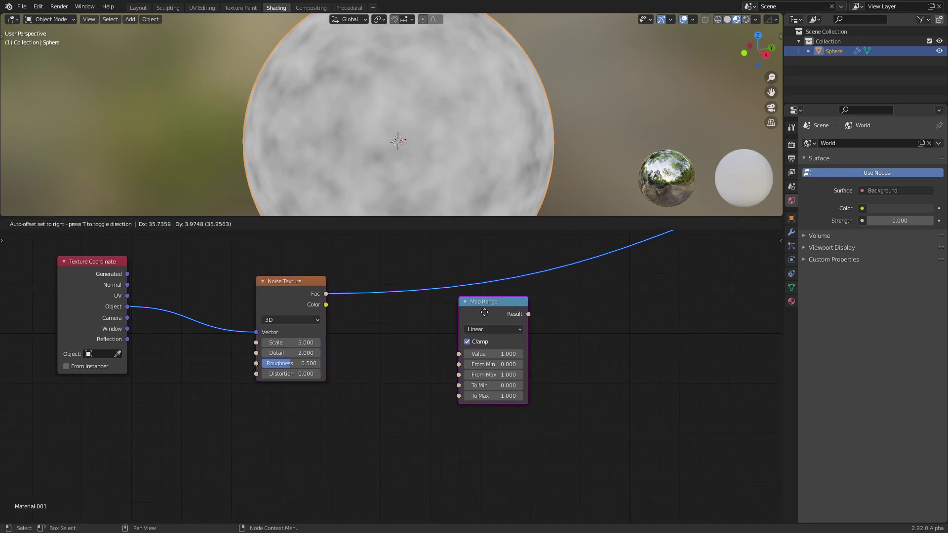
# Add a ColorRamp node directly below the Map Range node
pyautogui.moveTo(426, 346); pyautogui.dragTo(410, 321, button='middle')
pyautogui.hotkey('shift', 'a')
pyautogui.click(407, 321)
pyautogui.write('r')
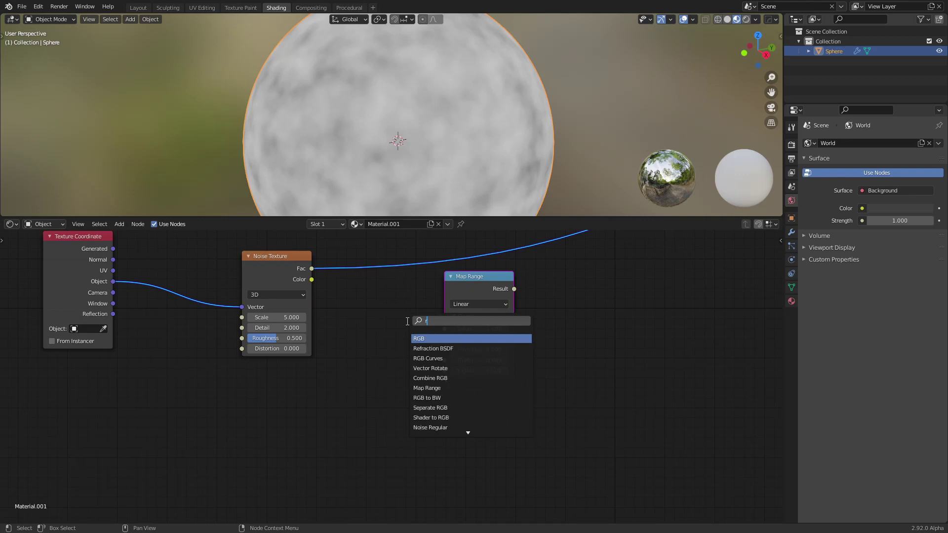
pyautogui.write('amp')
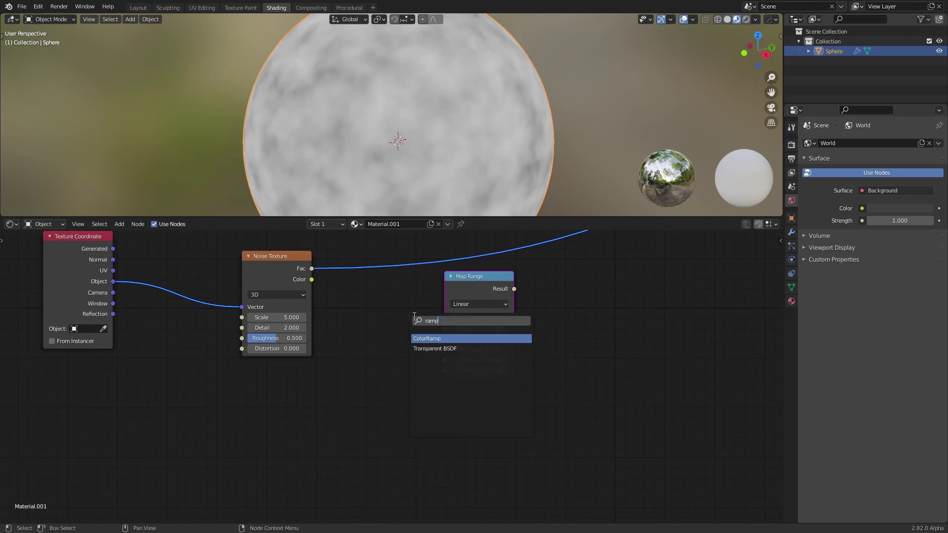
pyautogui.click(437, 340)
pyautogui.click(425, 401)
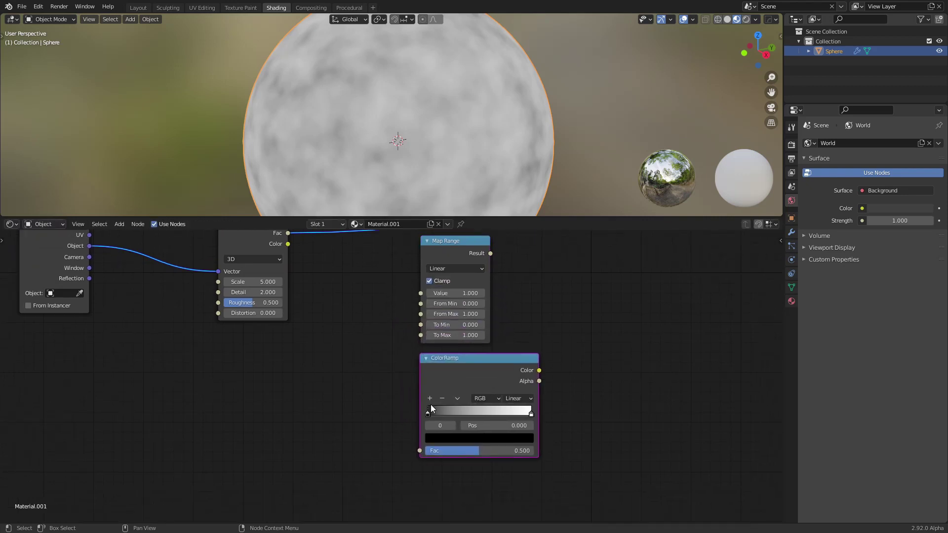
pyautogui.moveTo(431, 413)
pyautogui.mouseDown()
pyautogui.moveTo(444, 412)
pyautogui.moveTo(419, 412)
pyautogui.mouseUp()
pyautogui.moveTo(531, 415)
pyautogui.mouseDown()
pyautogui.moveTo(499, 414)
pyautogui.moveTo(532, 414)
pyautogui.mouseUp()
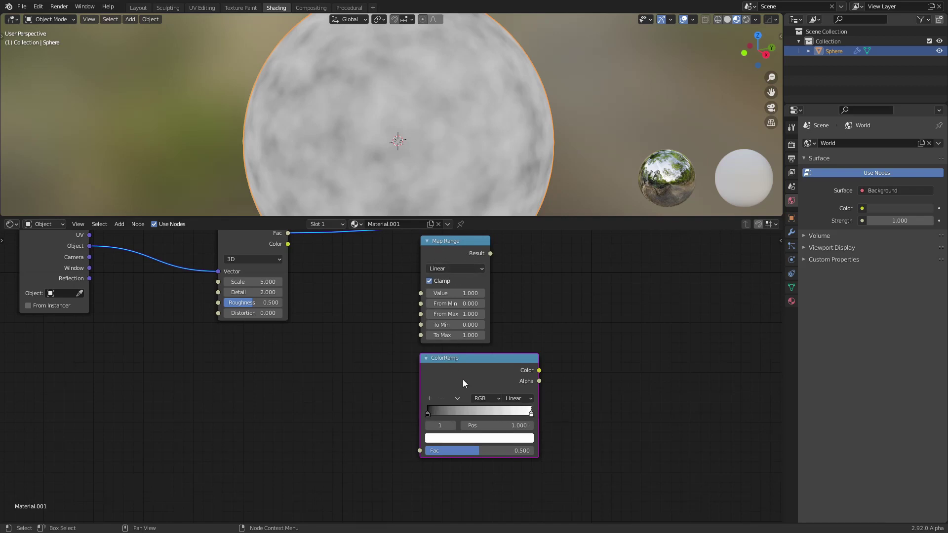
pyautogui.moveTo(401, 366); pyautogui.dragTo(397, 381, button='middle')
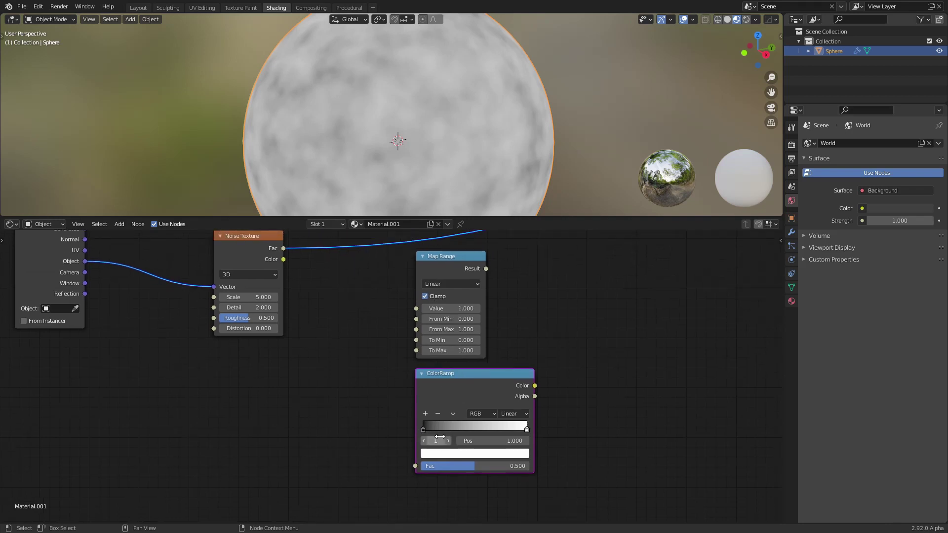
pyautogui.click(445, 273)
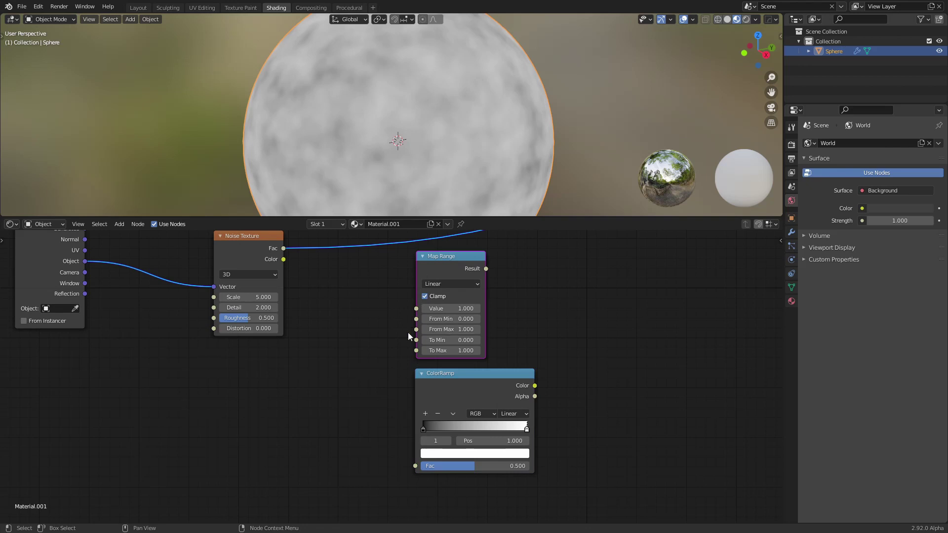
# Connect the Noise Texture Fac output to both the ColorRamp Fac input and the Map Range Value input
pyautogui.scroll(-3, 378, 368)
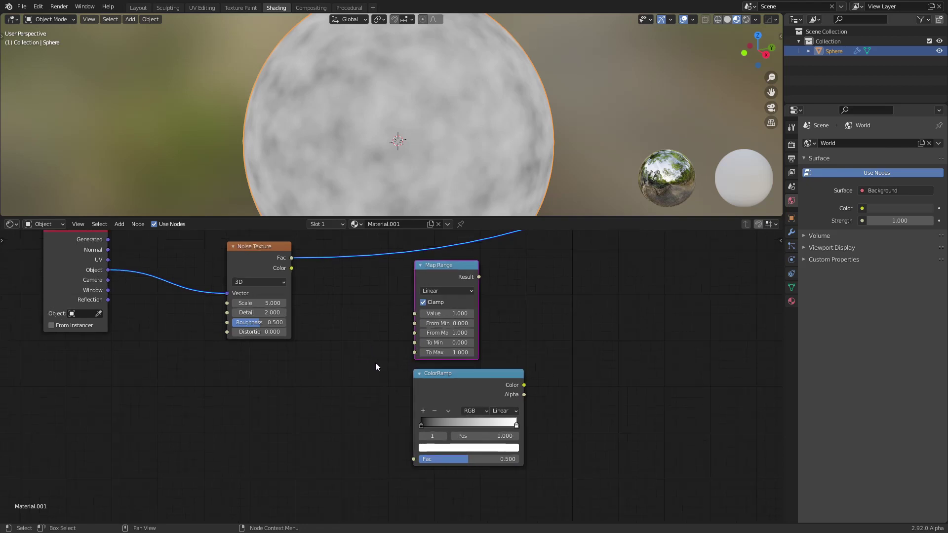
pyautogui.moveTo(291, 296); pyautogui.dragTo(426, 471)
pyautogui.moveTo(260, 270); pyautogui.dragTo(427, 326)
pyautogui.moveTo(423, 361); pyautogui.dragTo(372, 367, button='middle')
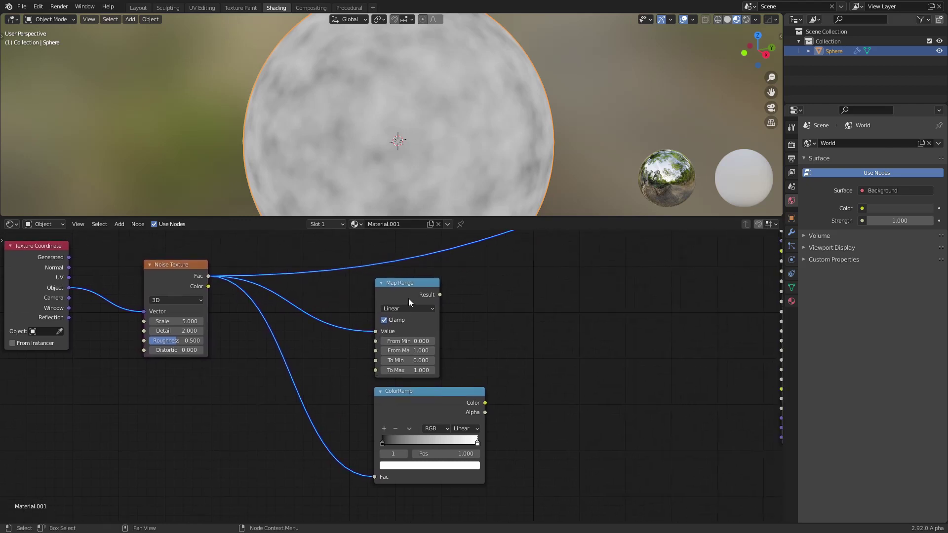
# Preview the ColorRamp output on the sphere and move its black stop to position 0.491
pyautogui.keyDown('ctrl'); pyautogui.keyDown('shift'); pyautogui.click(426, 402); pyautogui.keyUp('shift'); pyautogui.keyUp('ctrl')
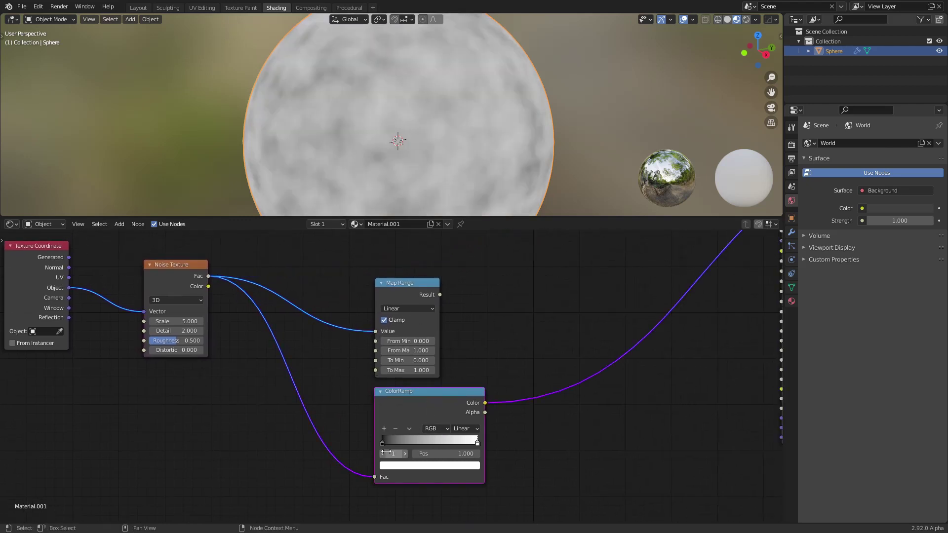
pyautogui.moveTo(382, 442); pyautogui.dragTo(431, 442)
# Preview the Map Range result on the sphere and set its From Min to 0.500
pyautogui.keyDown('ctrl'); pyautogui.keyDown('shift'); pyautogui.click(408, 340); pyautogui.keyUp('shift'); pyautogui.keyUp('ctrl')
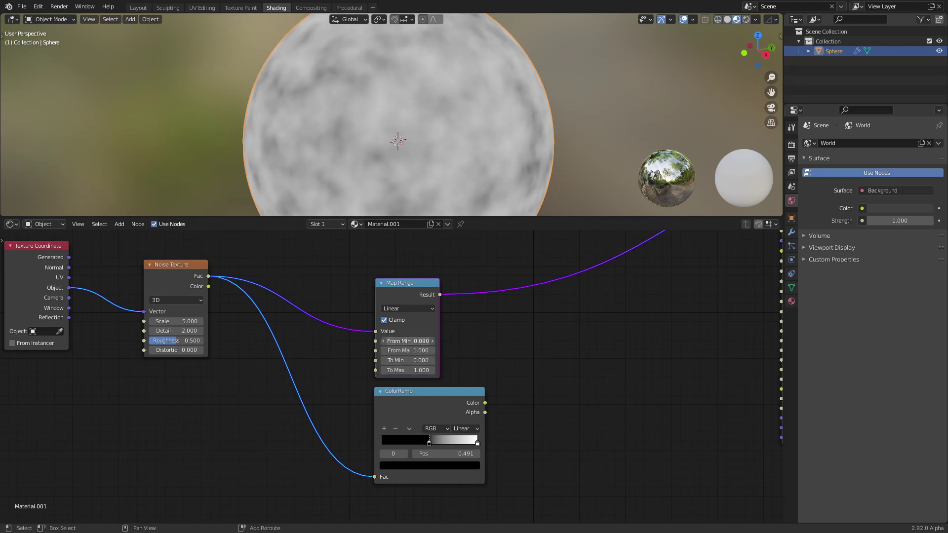
pyautogui.moveTo(400, 341); pyautogui.dragTo(425, 342)
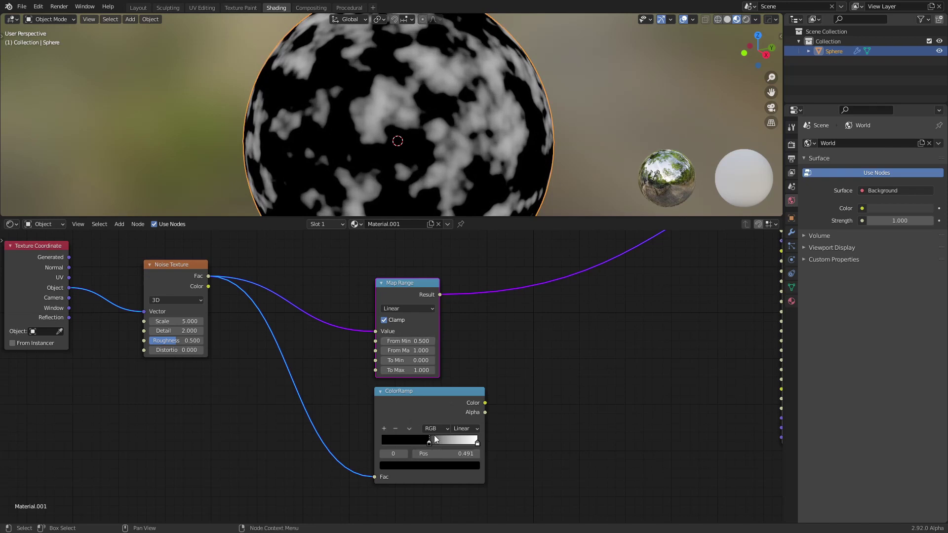
# Set the ColorRamp's black stop to position 0.5 and compare its output with the Map Range result by previewing each on the sphere
pyautogui.click(430, 453)
pyautogui.write('0.5')
pyautogui.press('Return')
pyautogui.keyDown('ctrl'); pyautogui.keyDown('shift'); pyautogui.click(440, 405); pyautogui.keyUp('shift'); pyautogui.keyUp('ctrl')
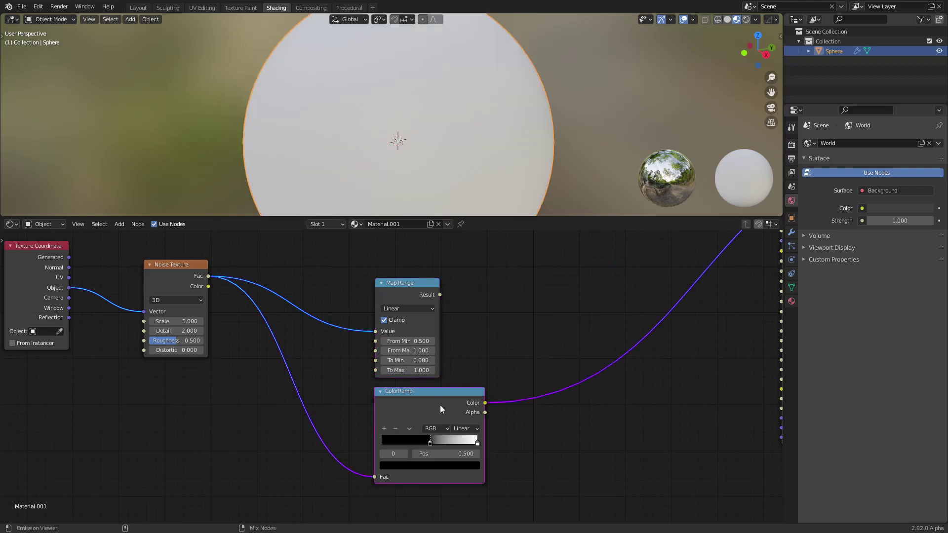
pyautogui.keyDown('ctrl'); pyautogui.keyDown('shift'); pyautogui.click(407, 286); pyautogui.keyUp('shift'); pyautogui.keyUp('ctrl')
pyautogui.keyDown('ctrl'); pyautogui.keyDown('shift'); pyautogui.click(431, 407); pyautogui.keyUp('shift'); pyautogui.keyUp('ctrl')
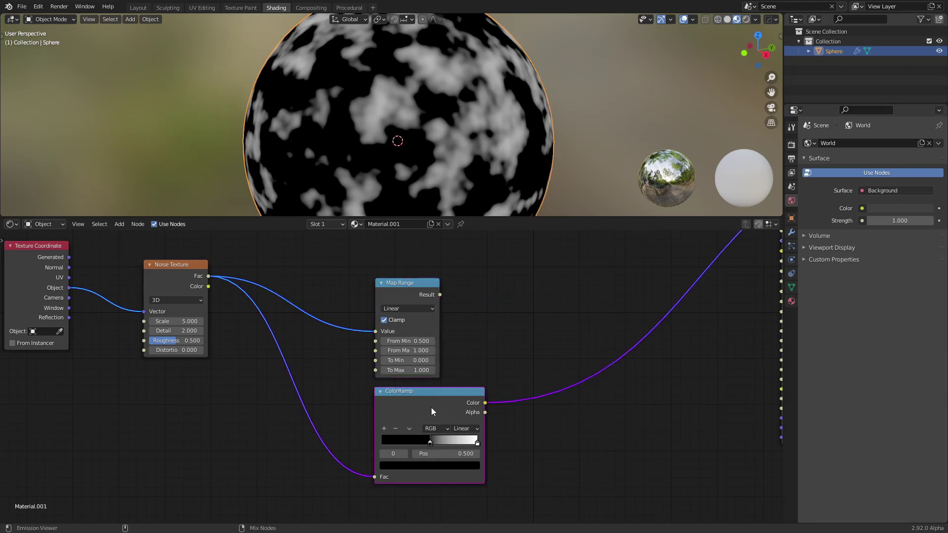
pyautogui.keyDown('ctrl'); pyautogui.keyDown('shift'); pyautogui.click(408, 294); pyautogui.keyUp('shift'); pyautogui.keyUp('ctrl')
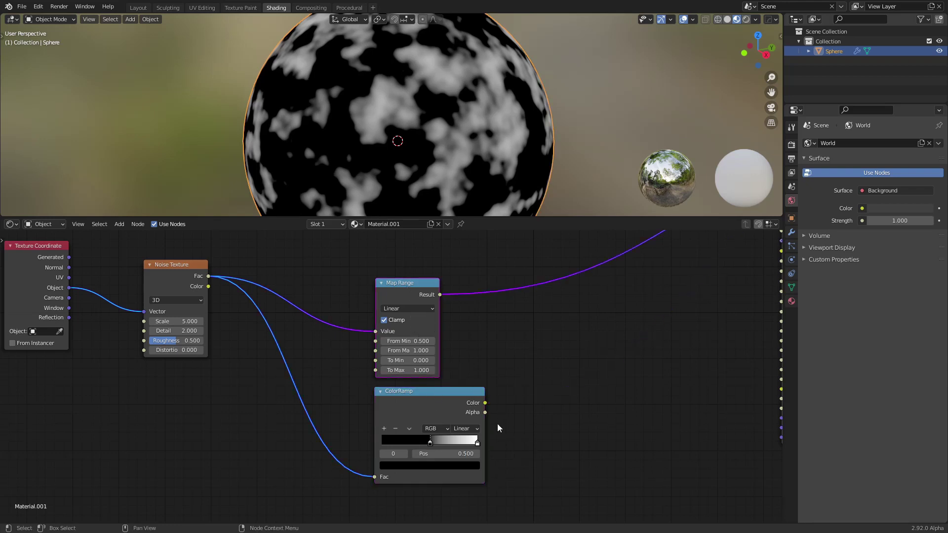
# Lighten the ColorRamp's black stop to grey, preview it, and raise To Min to 0.150 on the previewed Map Range for comparison
pyautogui.click(428, 444)
pyautogui.click(428, 464)
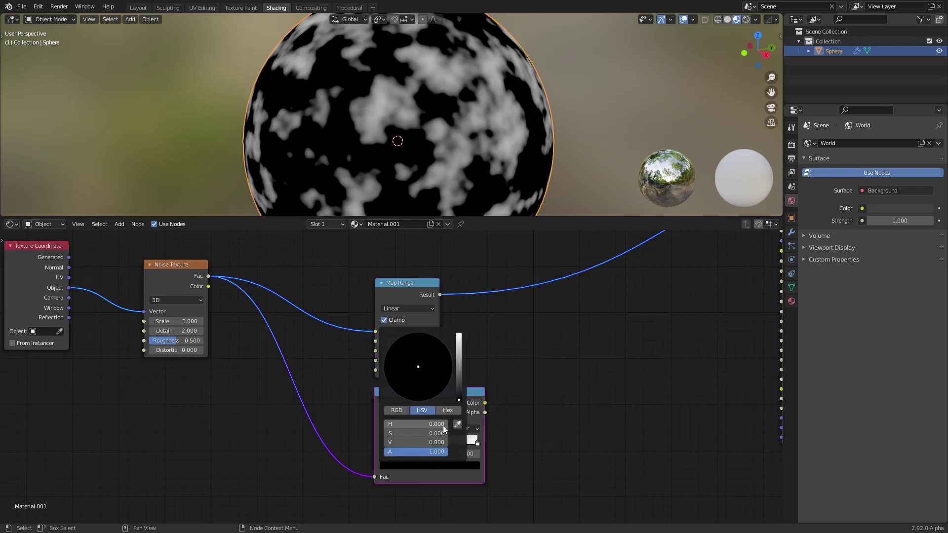
pyautogui.moveTo(458, 390); pyautogui.dragTo(459, 367)
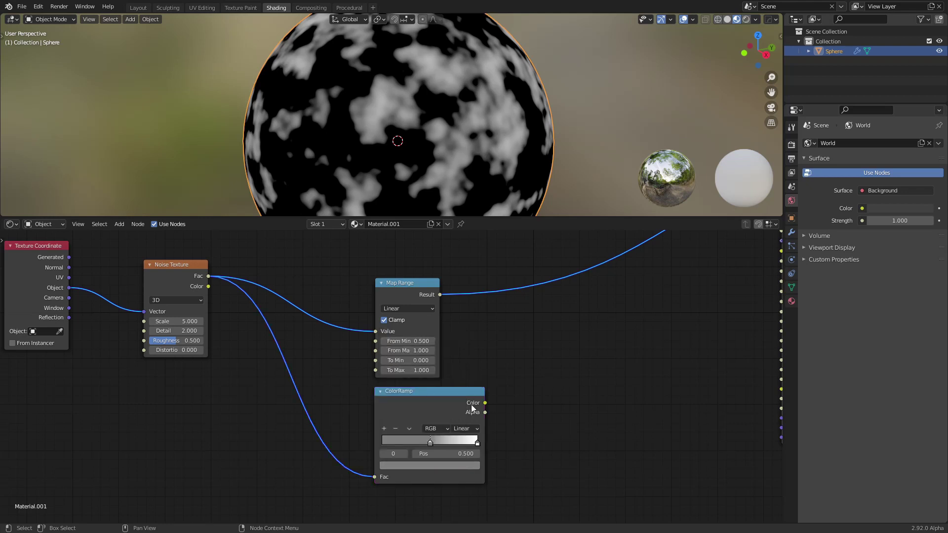
pyautogui.keyDown('ctrl'); pyautogui.keyDown('shift'); pyautogui.click(457, 400); pyautogui.keyUp('shift'); pyautogui.keyUp('ctrl')
pyautogui.keyDown('ctrl'); pyautogui.keyDown('shift'); pyautogui.click(412, 295); pyautogui.keyUp('shift'); pyautogui.keyUp('ctrl')
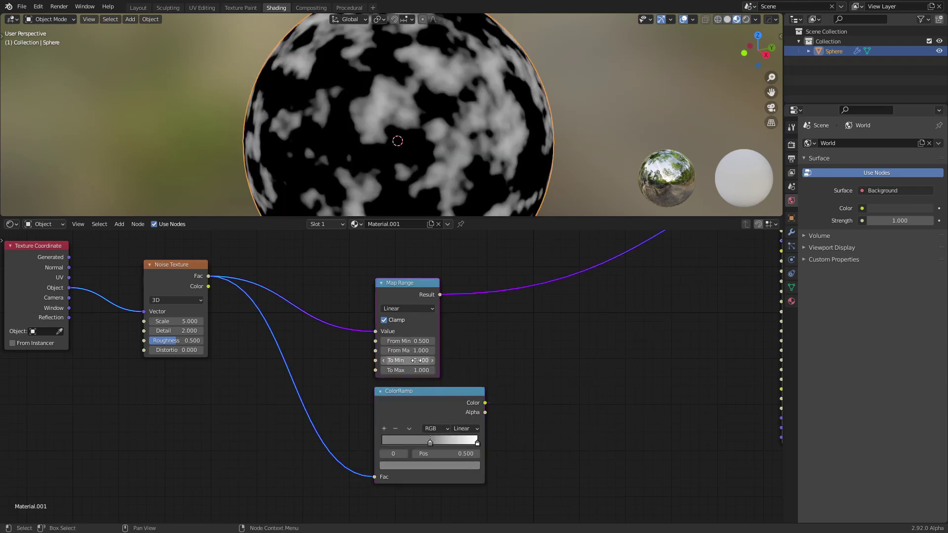
pyautogui.moveTo(413, 360); pyautogui.dragTo(419, 361)
# Delete the ColorRamp node and move the Map Range node close beside the Noise Texture
pyautogui.click(425, 393)
pyautogui.scroll(-1, 407, 292)
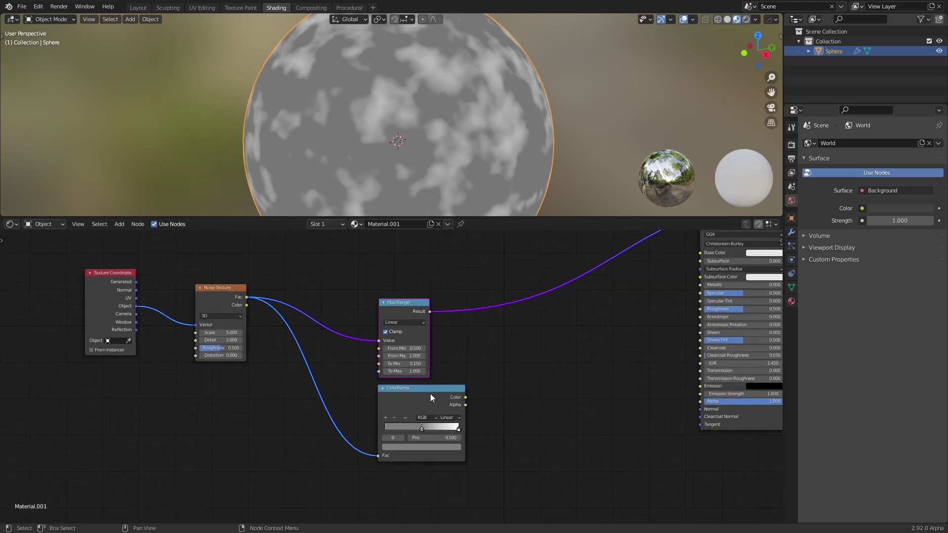
pyautogui.press('x')
pyautogui.moveTo(394, 312); pyautogui.dragTo(312, 309)
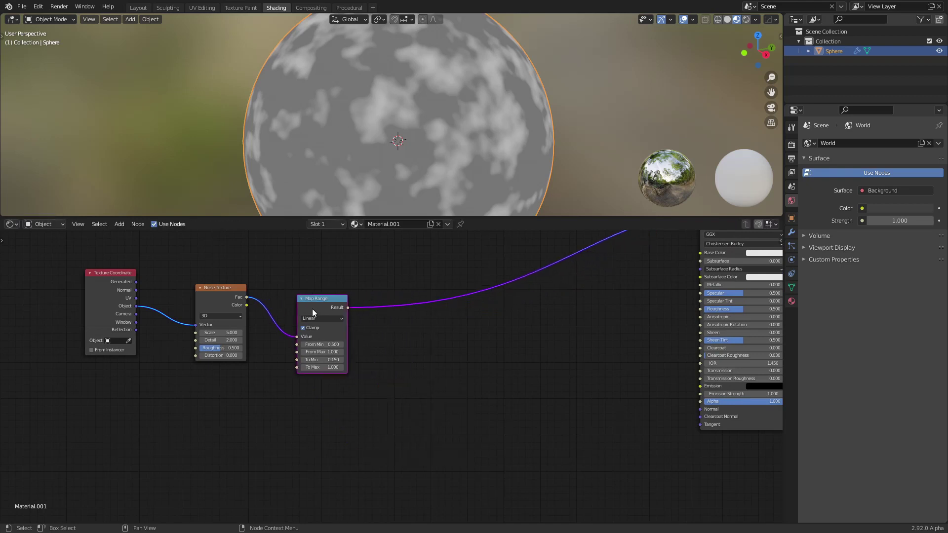
# Set the Map Range's From Min to 0.250, From Max to 0.750 and To Min to 0.000, and tidy the node positions
pyautogui.scroll(1, 364, 330)
pyautogui.moveTo(364, 330); pyautogui.dragTo(523, 389, button='middle')
pyautogui.doubleClick(477, 397)
pyautogui.write('0.5')
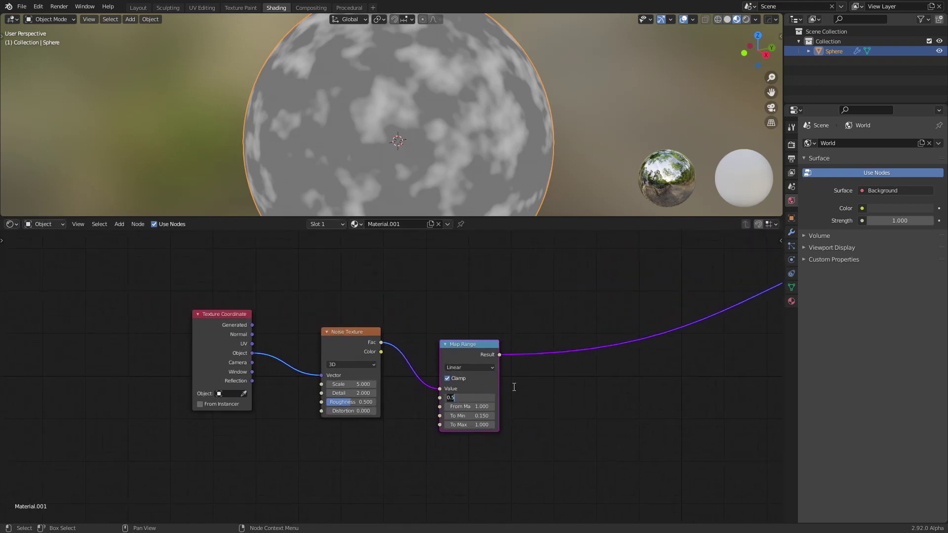
pyautogui.press('Return')
pyautogui.moveTo(463, 356); pyautogui.dragTo(434, 315)
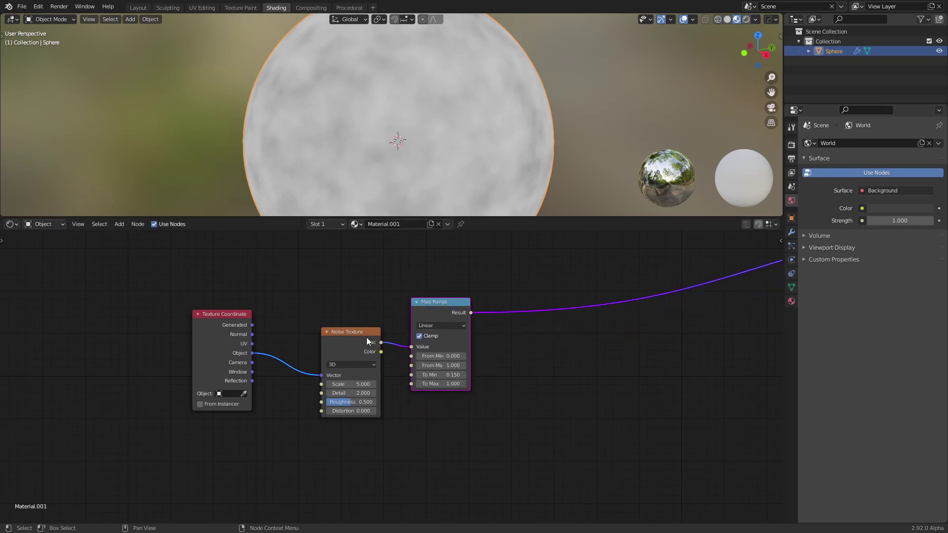
pyautogui.moveTo(367, 338); pyautogui.dragTo(341, 349)
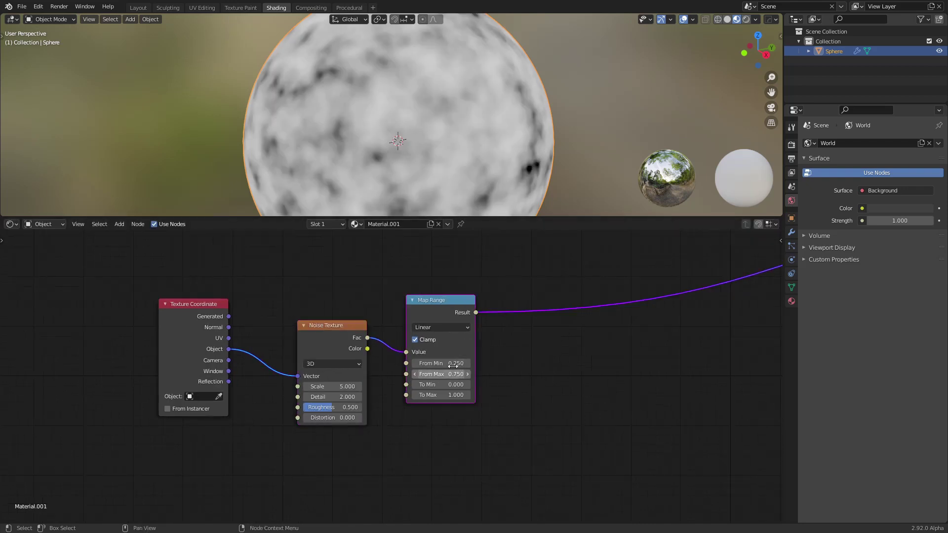
pyautogui.moveTo(439, 308); pyautogui.dragTo(437, 307)
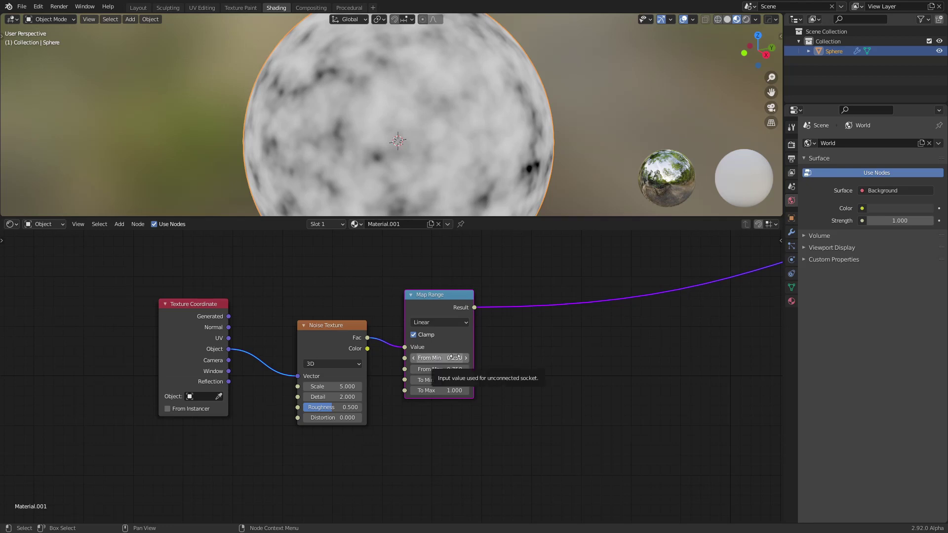
# Set the Map Range's From Max to 0.35
pyautogui.click(438, 369)
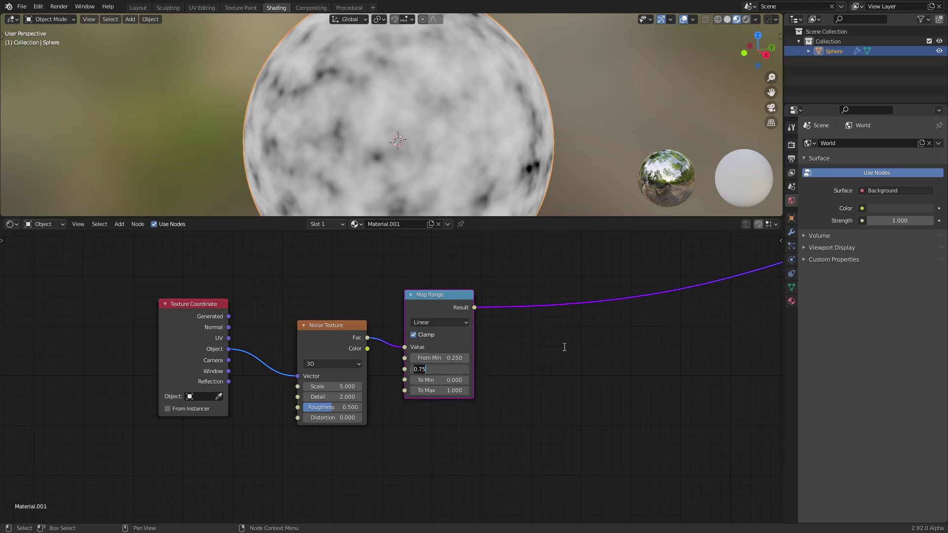
pyautogui.press('BackSpace')
pyautogui.press('BackSpace')
pyautogui.press('BackSpace')
pyautogui.write('.35')
pyautogui.press('Return')
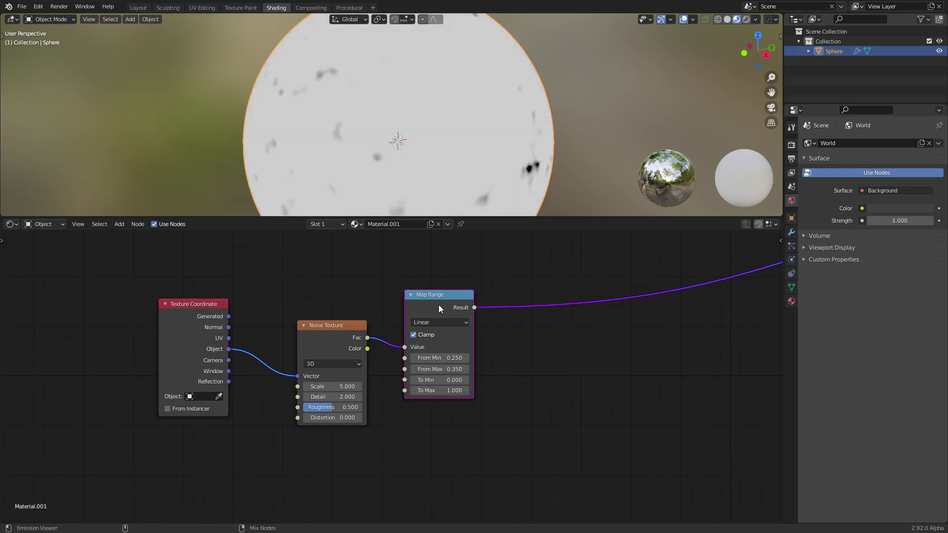
# Invert the Map Range output by setting To Min to 1 and To Max to 0
pyautogui.scroll(-1, 533, 360)
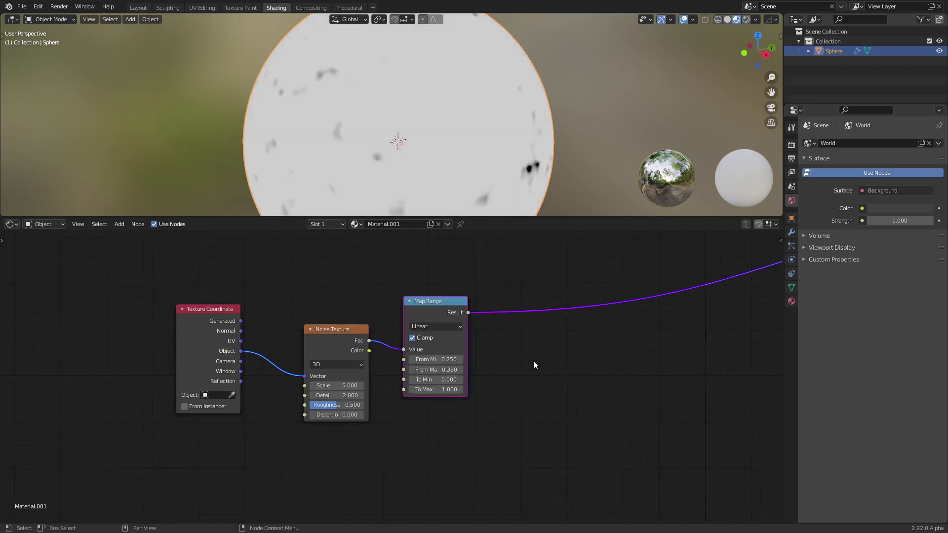
pyautogui.click(452, 380)
pyautogui.write('0.0')
pyautogui.write('1')
pyautogui.press('Return')
pyautogui.doubleClick(460, 389)
pyautogui.write('0')
pyautogui.press('Return')
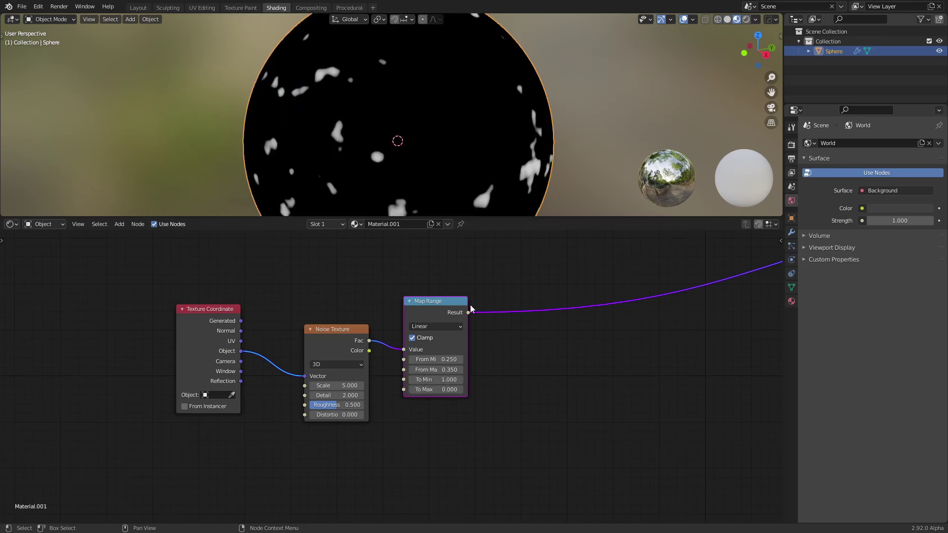
pyautogui.moveTo(433, 304); pyautogui.dragTo(423, 321)
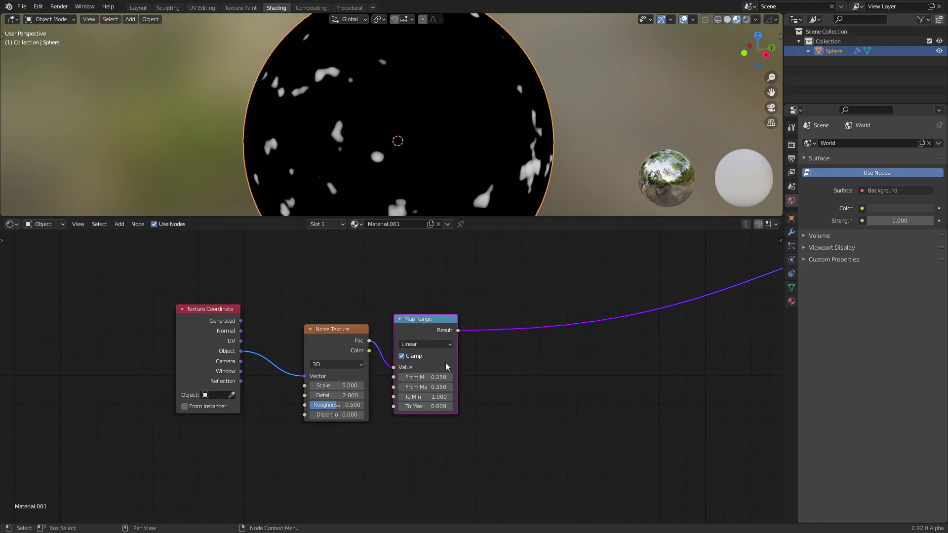
pyautogui.scroll(2, 448, 368)
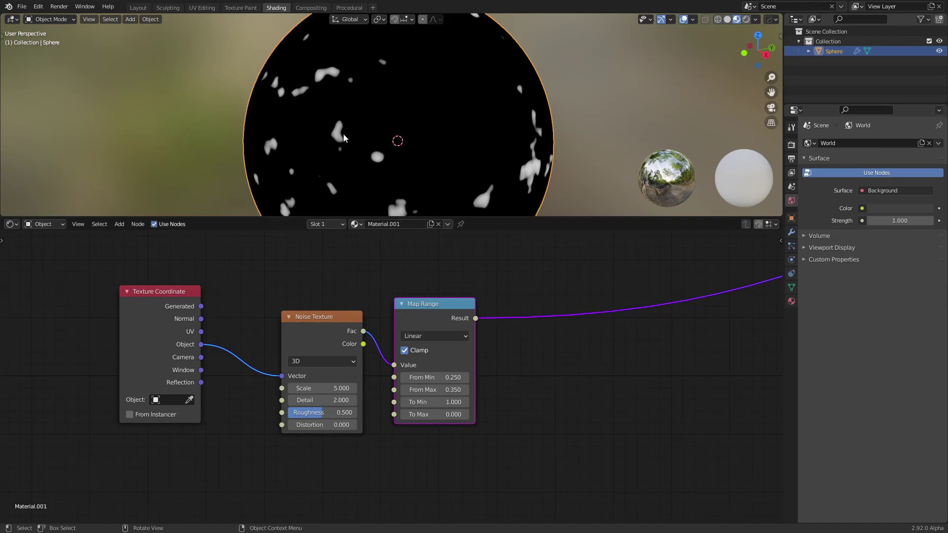
pyautogui.moveTo(426, 310); pyautogui.dragTo(422, 315)
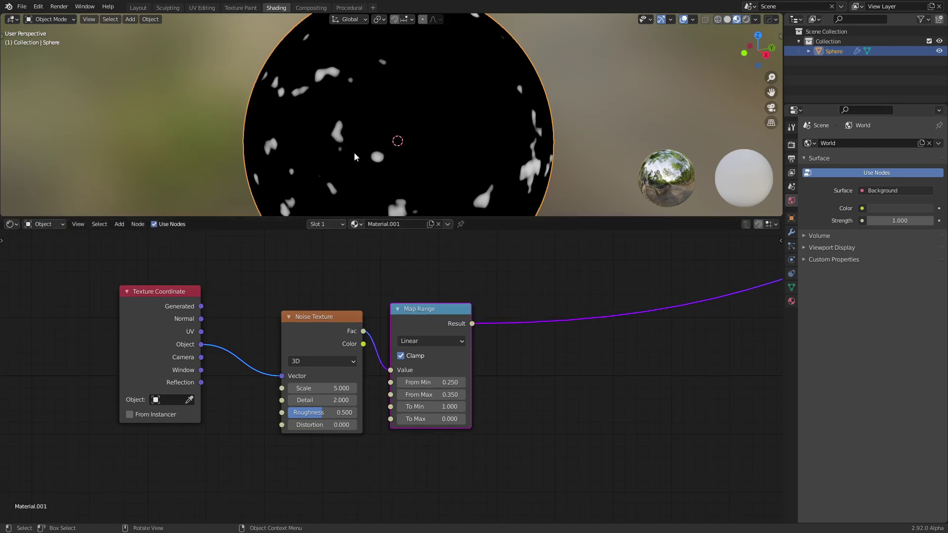
pyautogui.moveTo(428, 332); pyautogui.dragTo(428, 306)
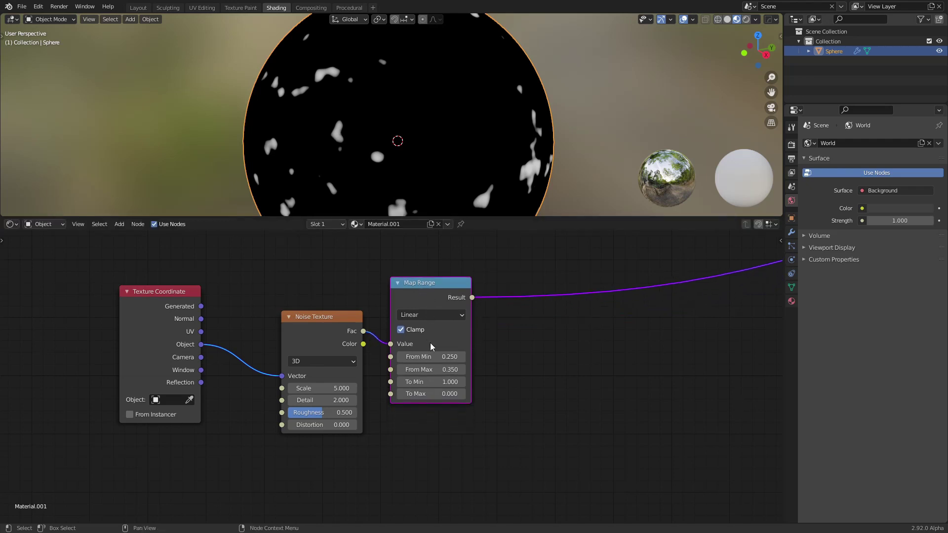
# Re-enter 0.35 as the Map Range's From Max
pyautogui.moveTo(431, 370); pyautogui.dragTo(476, 338)
pyautogui.click(448, 367)
pyautogui.write('0.35')
pyautogui.press('Return')
# Rearrange the nodes, moving Texture Coordinate lower and the Noise Texture and Map Range higher to free space beneath them
pyautogui.scroll(-2, 317, 341)
pyautogui.moveTo(188, 338); pyautogui.dragTo(140, 395)
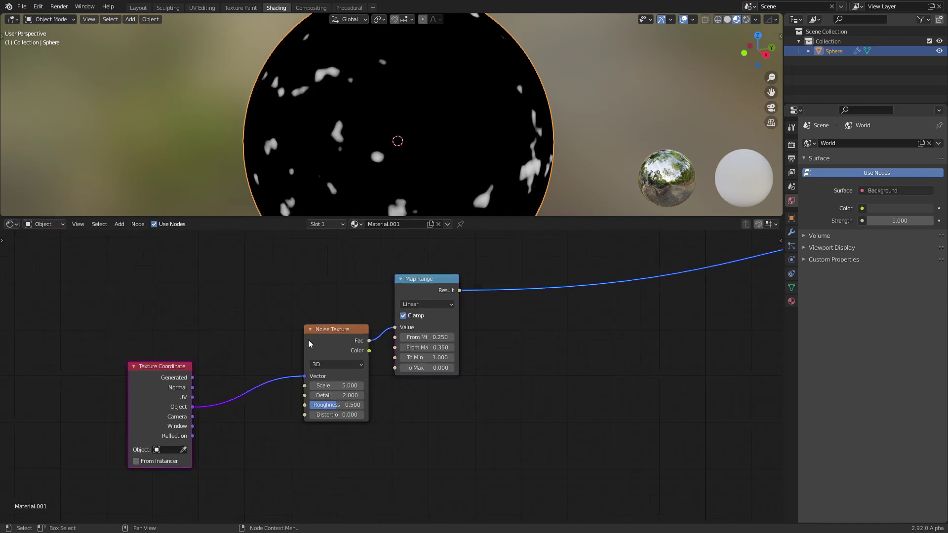
pyautogui.moveTo(321, 345); pyautogui.dragTo(325, 297)
pyautogui.moveTo(417, 292); pyautogui.dragTo(419, 259)
pyautogui.hotkey('shift', 'd')
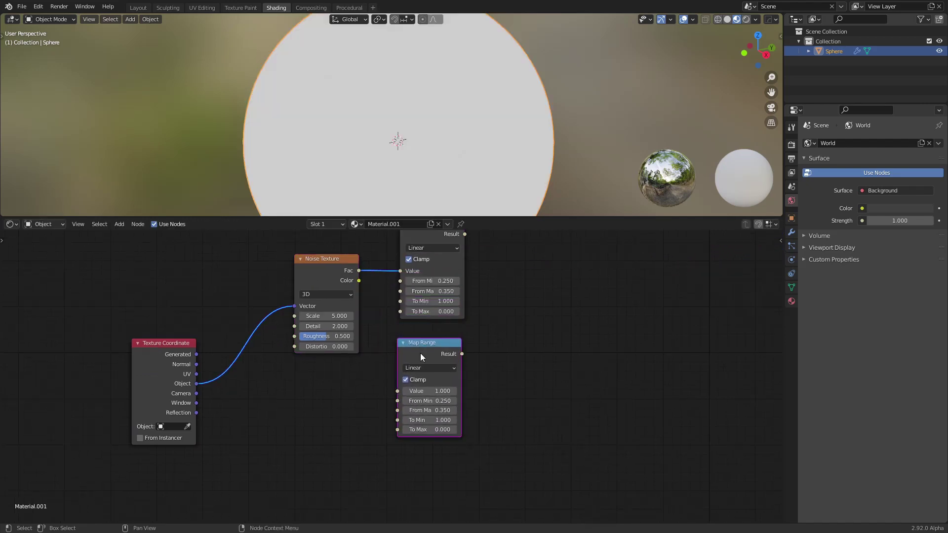
pyautogui.moveTo(420, 353); pyautogui.dragTo(423, 351)
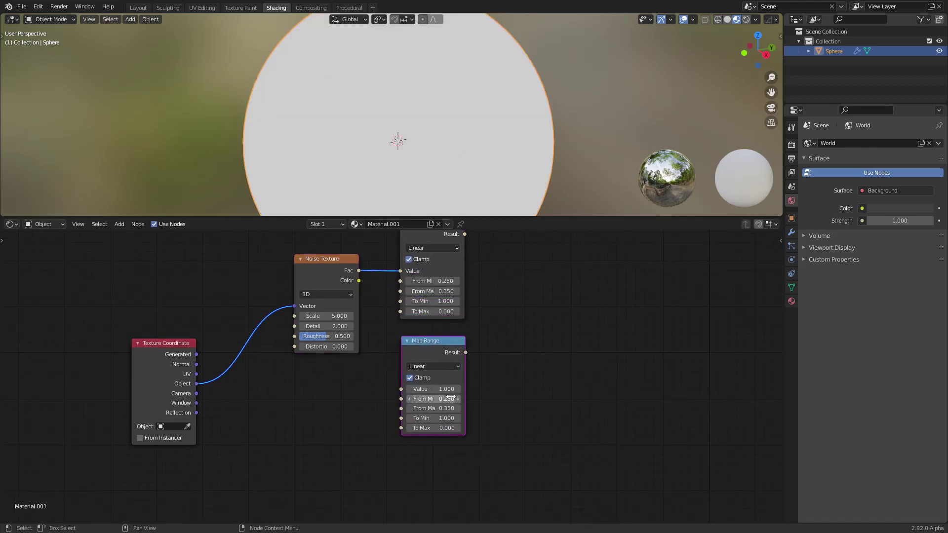
pyautogui.keyDown('shift'); pyautogui.scroll(-1, 489, 349); pyautogui.keyUp('shift')
pyautogui.moveTo(358, 254); pyautogui.dragTo(402, 371)
pyautogui.press('x')
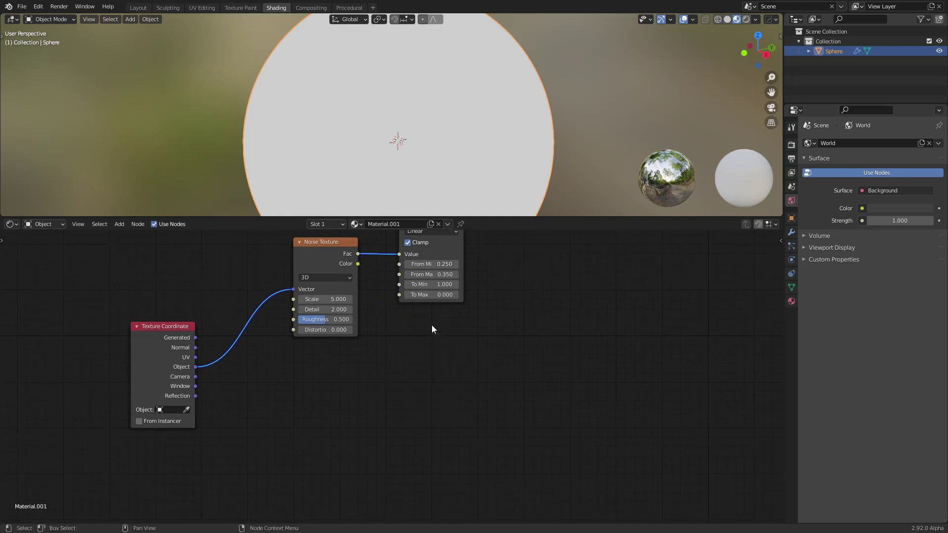
pyautogui.moveTo(448, 312); pyautogui.dragTo(453, 352, button='middle')
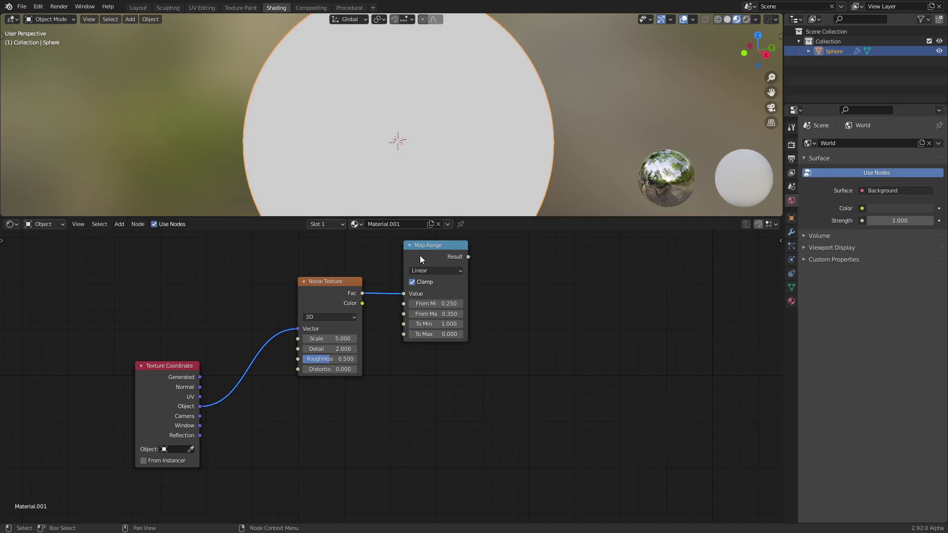
pyautogui.click(435, 255)
pyautogui.hotkey('shift', 'd')
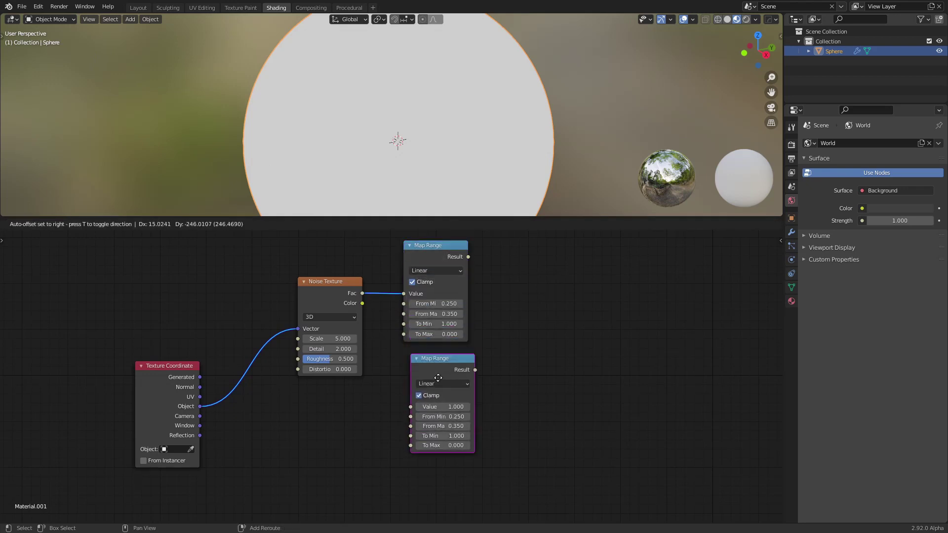
pyautogui.click(430, 379)
pyautogui.press('x')
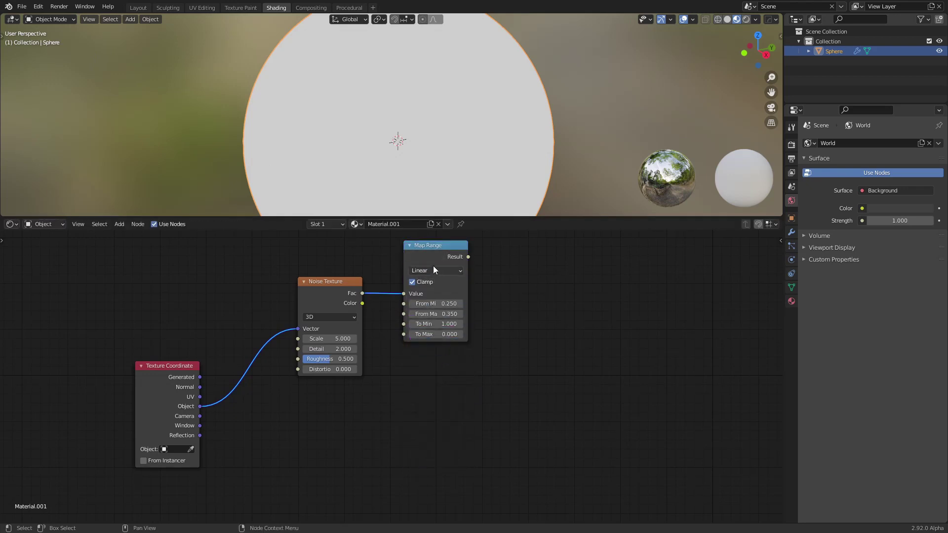
# Duplicate the Map Range with its Noise Texture connection kept and place the copy directly below the original
pyautogui.hotkey('shift', 'd')
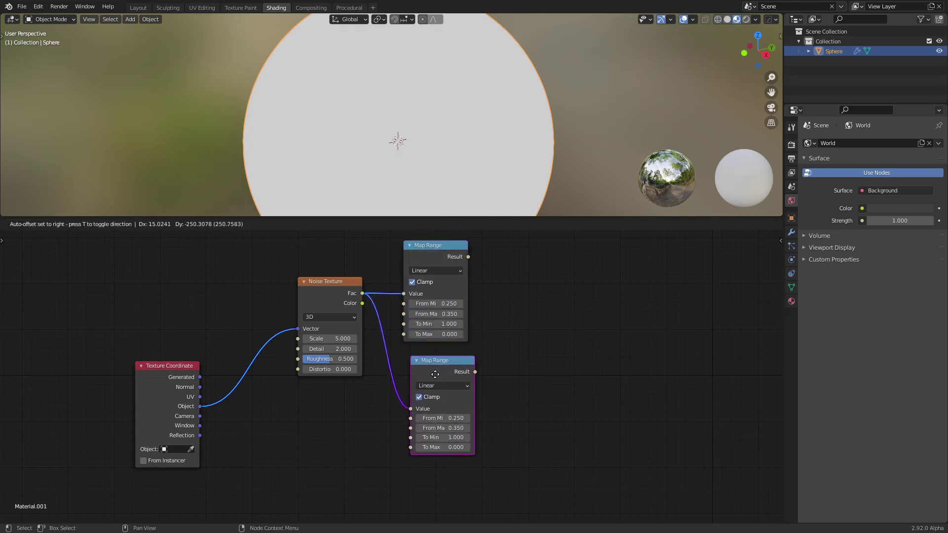
pyautogui.click(428, 374)
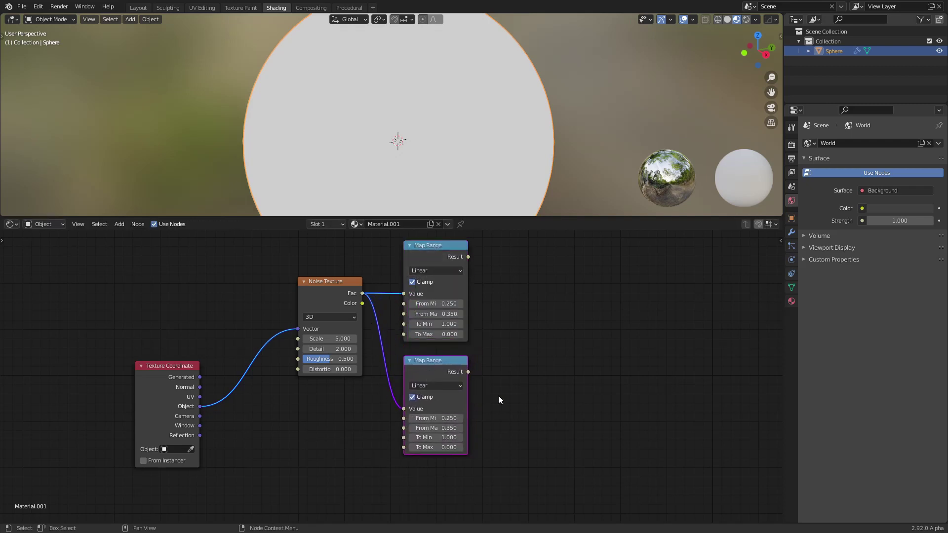
pyautogui.scroll(1, 514, 398)
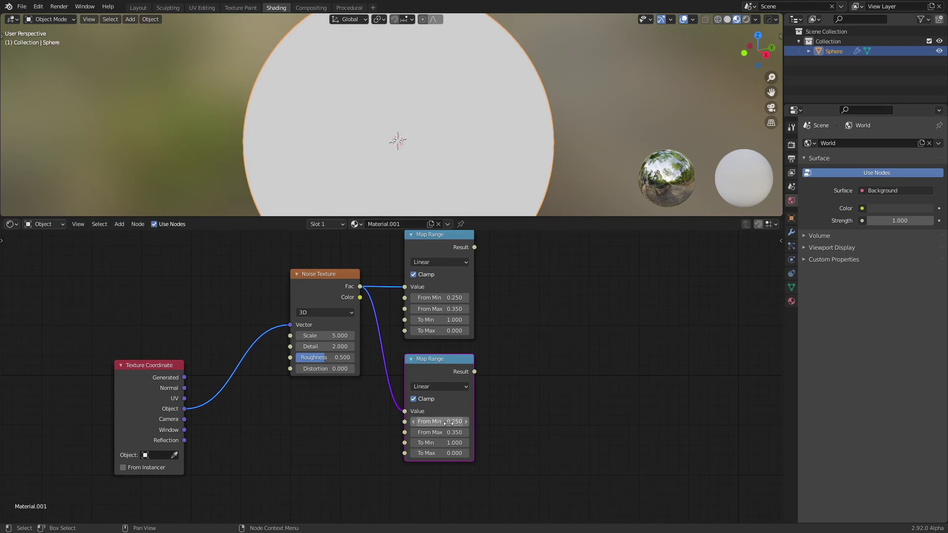
# Preview the lower Map Range on the sphere and set its From Min to 0.350 and From Max to 0.390
pyautogui.keyDown('ctrl'); pyautogui.keyDown('shift'); pyautogui.click(443, 366); pyautogui.keyUp('shift'); pyautogui.keyUp('ctrl')
pyautogui.keyDown('shift'); pyautogui.scroll(-2, 488, 385); pyautogui.keyUp('shift')
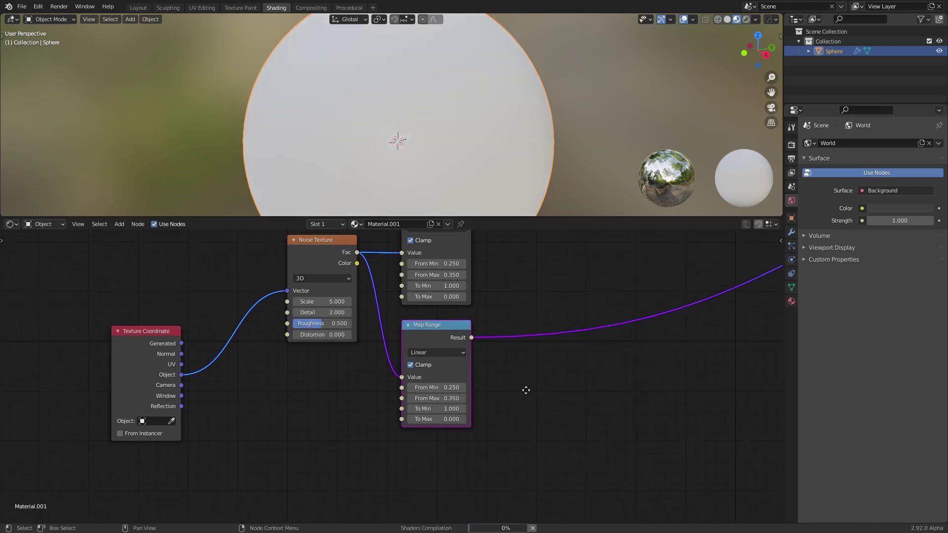
pyautogui.scroll(2, 488, 391)
pyautogui.click(454, 390)
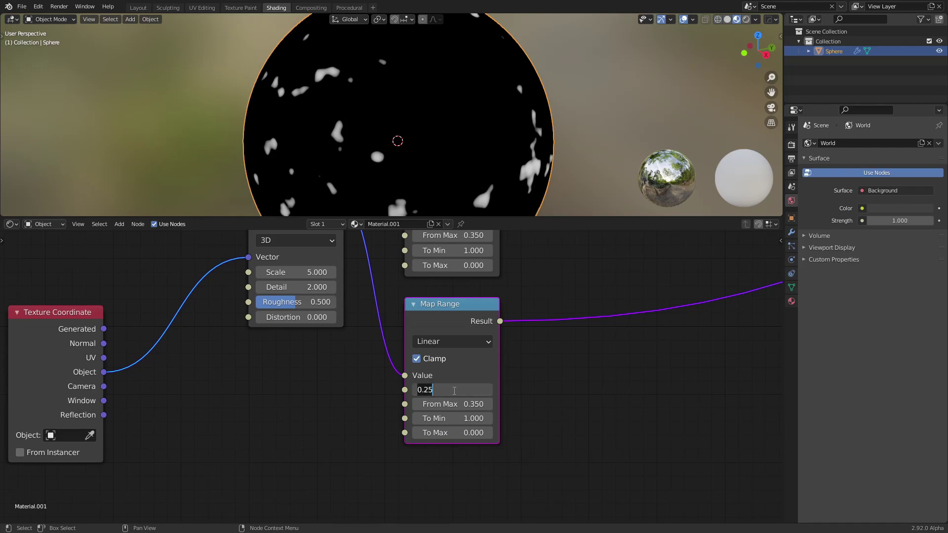
pyautogui.write('0.35')
pyautogui.press('Return')
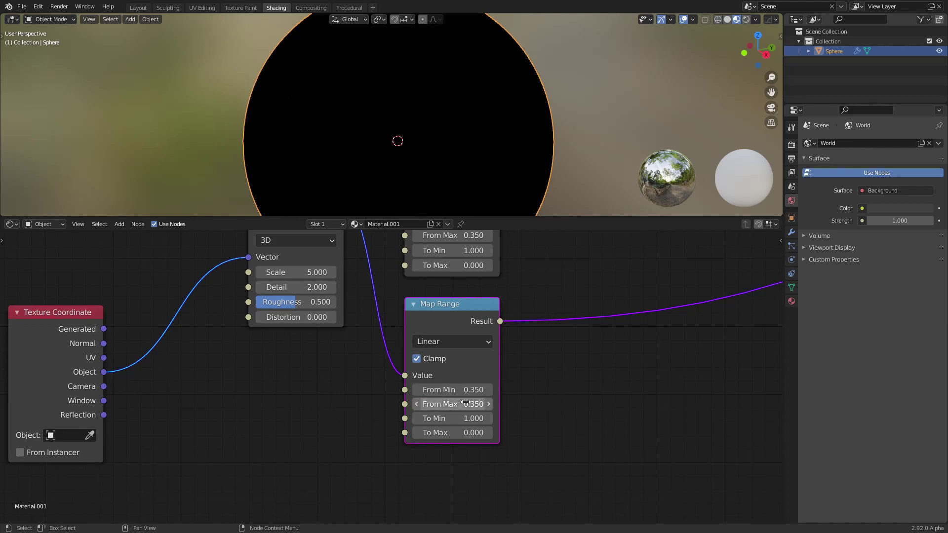
pyautogui.moveTo(463, 405); pyautogui.dragTo(471, 405)
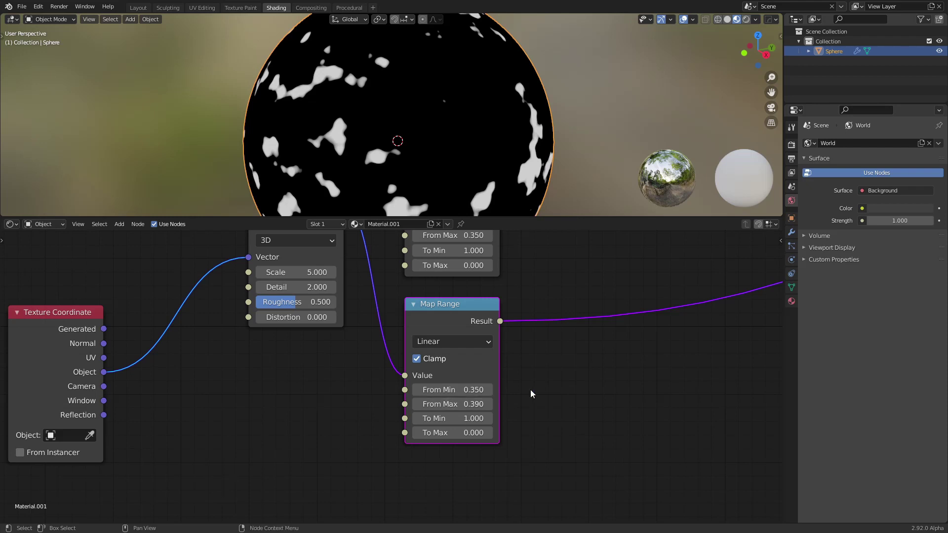
# Preview the upper Map Range result on the sphere and examine its white spots up close
pyautogui.scroll(-2, 530, 393)
pyautogui.scroll(3, 296, 155)
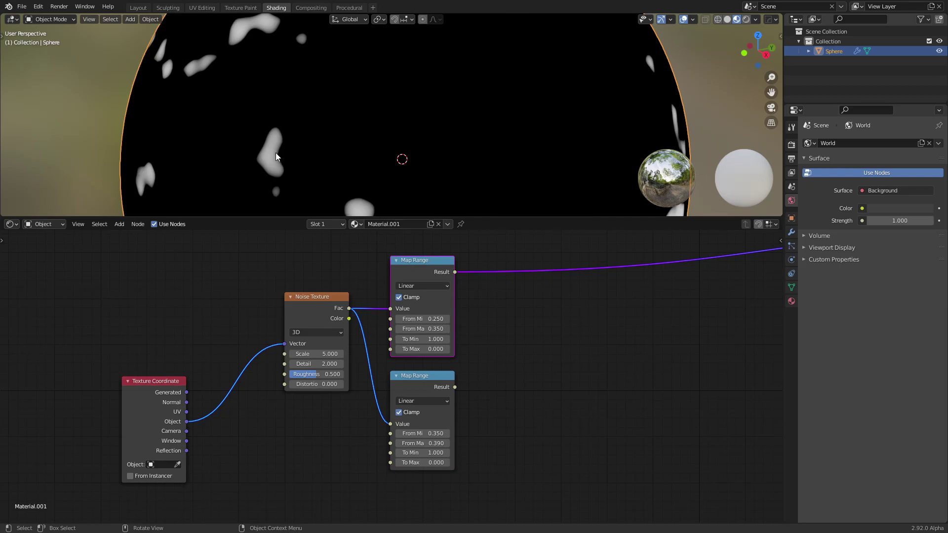
# Preview the lower Map Range on the sphere and compare its larger white spots with the smaller ones
pyautogui.keyDown('ctrl'); pyautogui.keyDown('shift'); pyautogui.click(421, 378); pyautogui.keyUp('shift'); pyautogui.keyUp('ctrl')
pyautogui.scroll(1, 292, 162)
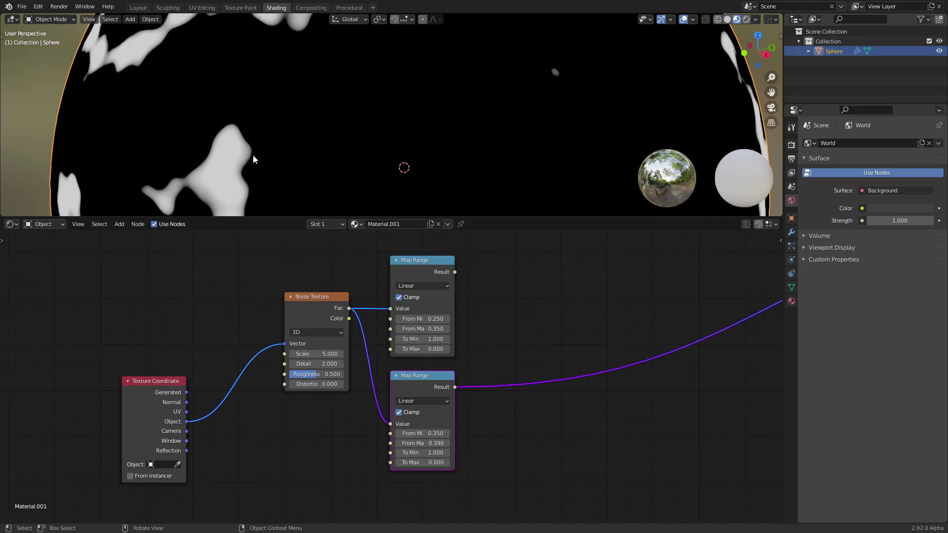
pyautogui.scroll(-3, 337, 273)
pyautogui.scroll(-2, 279, 164)
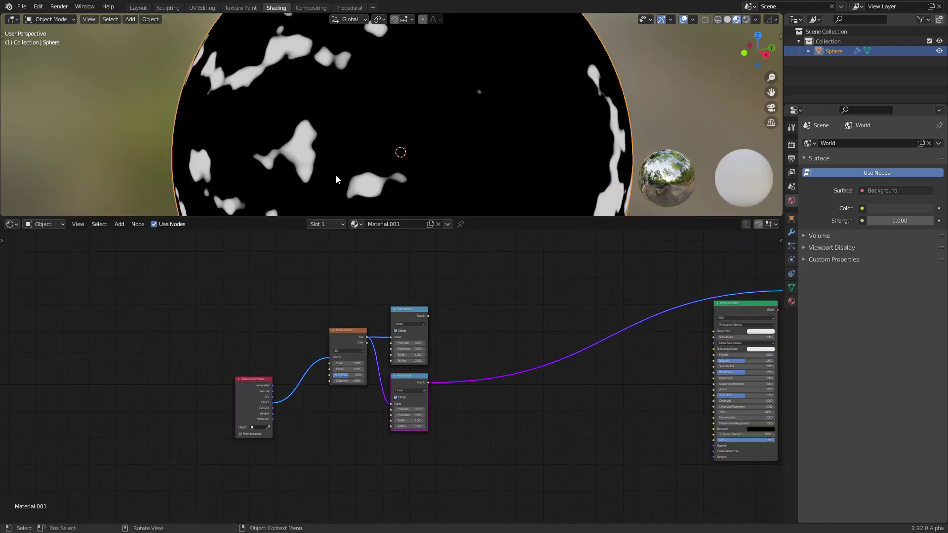
pyautogui.scroll(2, 457, 341)
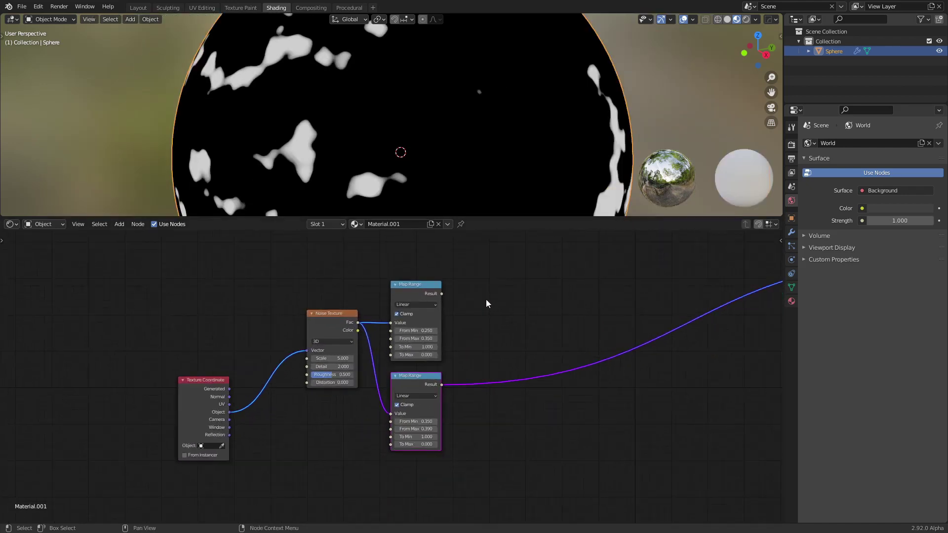
pyautogui.scroll(-2, 498, 325)
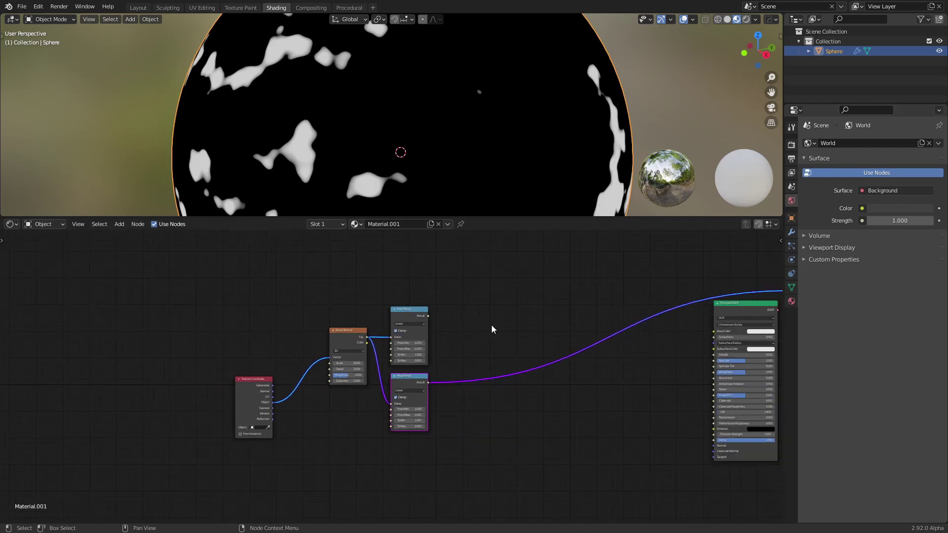
pyautogui.moveTo(476, 348); pyautogui.dragTo(465, 298, button='middle')
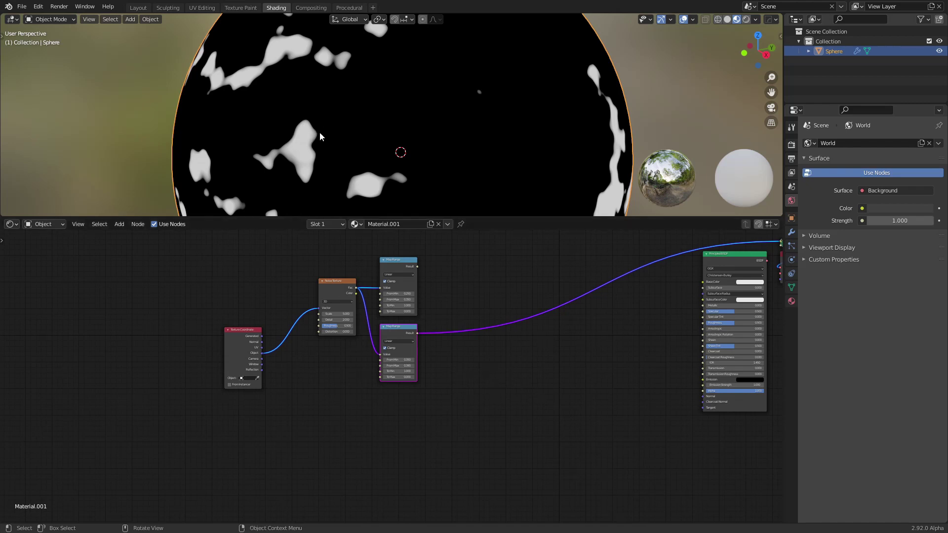
# Add a Bump node beside the Principled BSDF and connect its Normal output to the shader's Normal input
pyautogui.scroll(3, 431, 369)
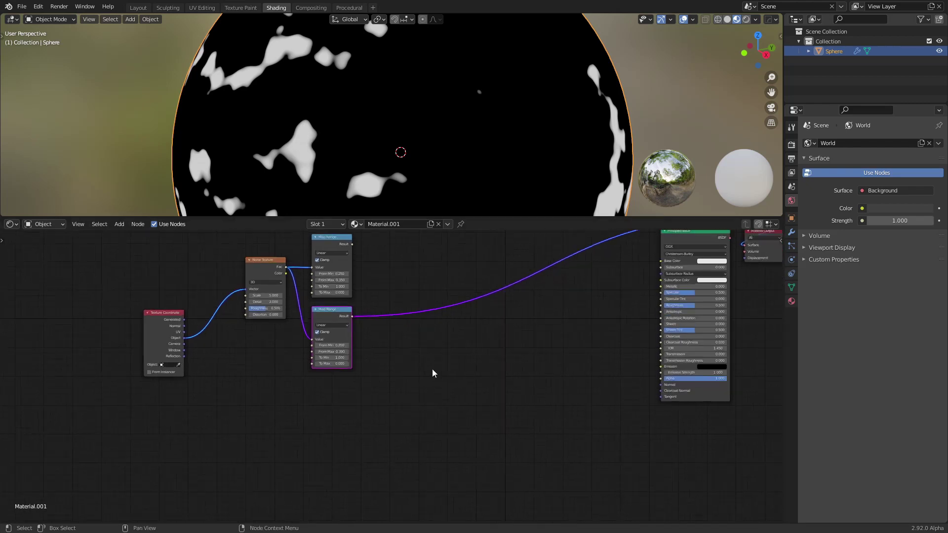
pyautogui.hotkey('shift', 'a')
pyautogui.click(446, 348)
pyautogui.write('bump')
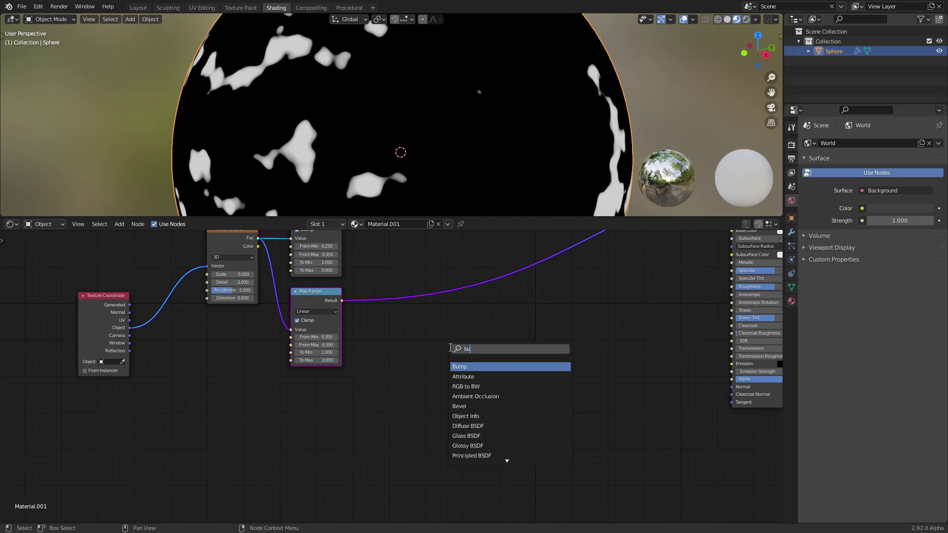
pyautogui.click(472, 366)
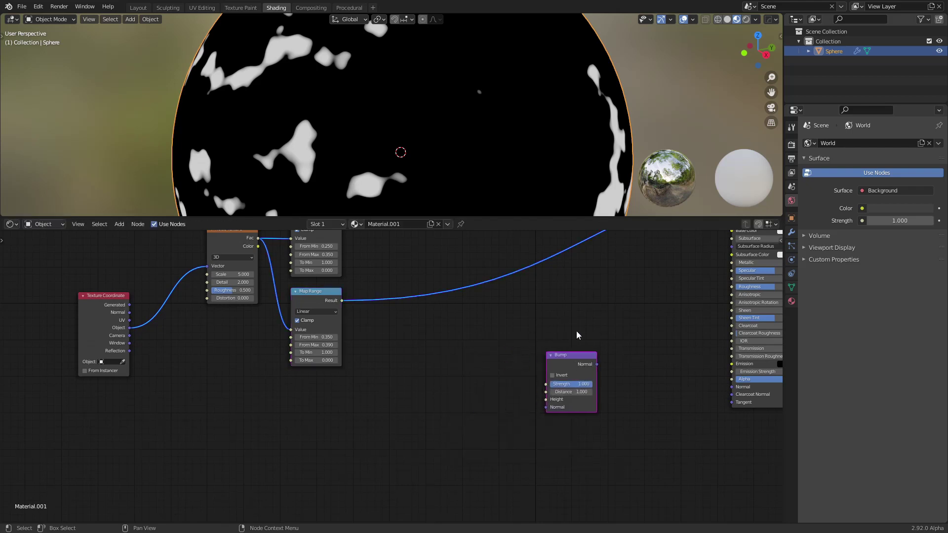
pyautogui.click(587, 365)
pyautogui.moveTo(583, 362); pyautogui.dragTo(673, 364)
pyautogui.moveTo(567, 363); pyautogui.dragTo(581, 364)
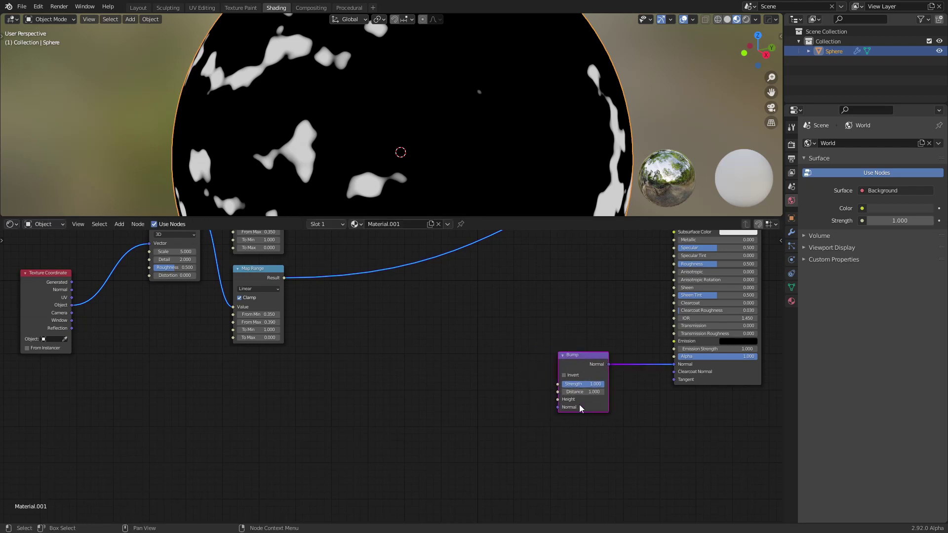
pyautogui.scroll(1, 573, 400)
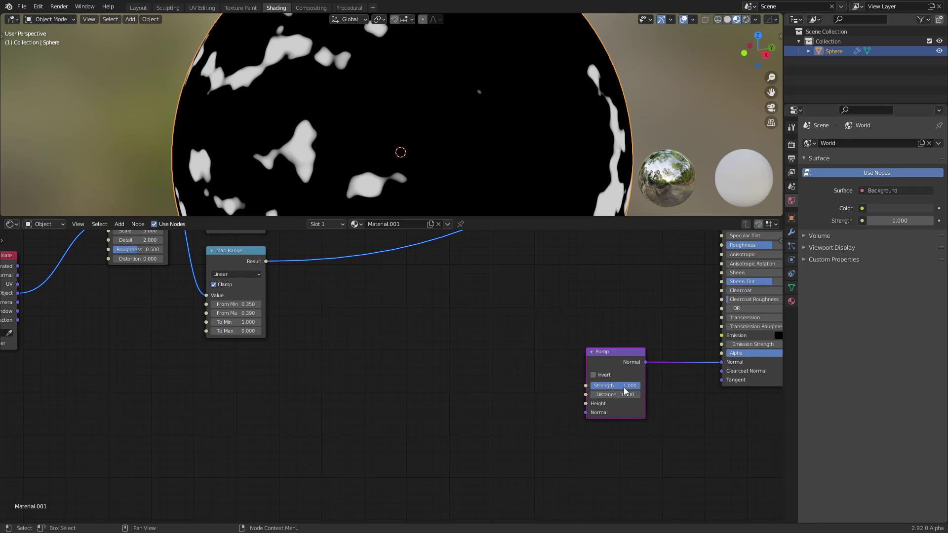
# Turn off Clamp on the upper Map Range and preview both Map Range nodes, ending on the lower one
pyautogui.moveTo(284, 289); pyautogui.dragTo(358, 383, button='middle')
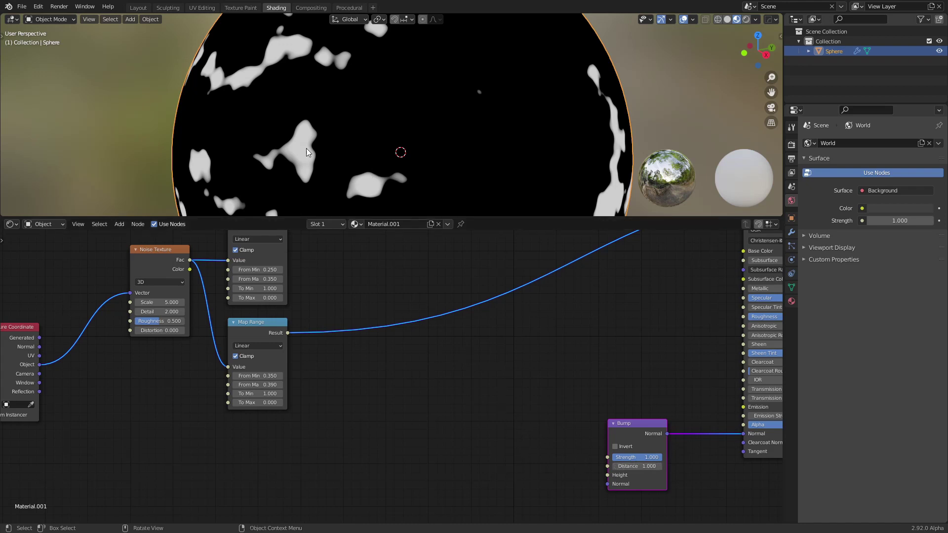
pyautogui.click(255, 322)
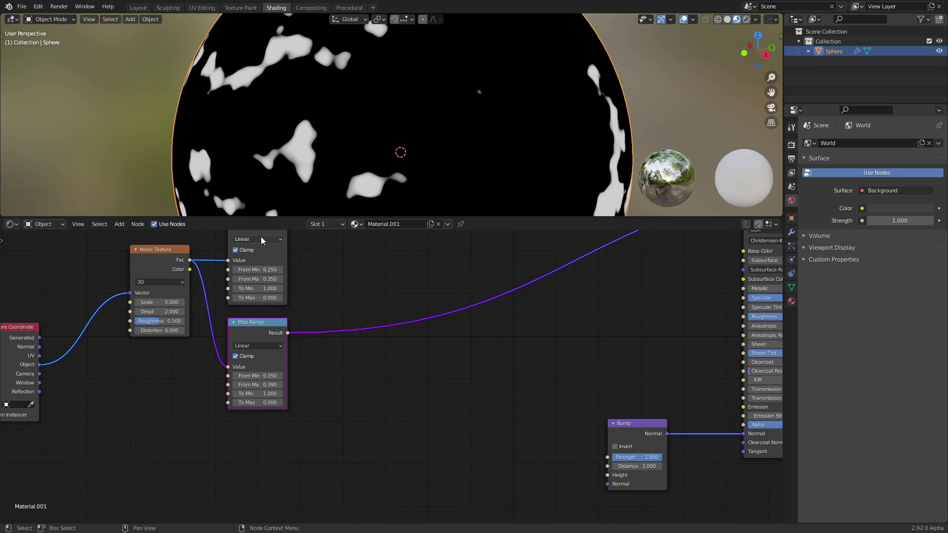
pyautogui.moveTo(311, 254); pyautogui.dragTo(348, 336, button='middle')
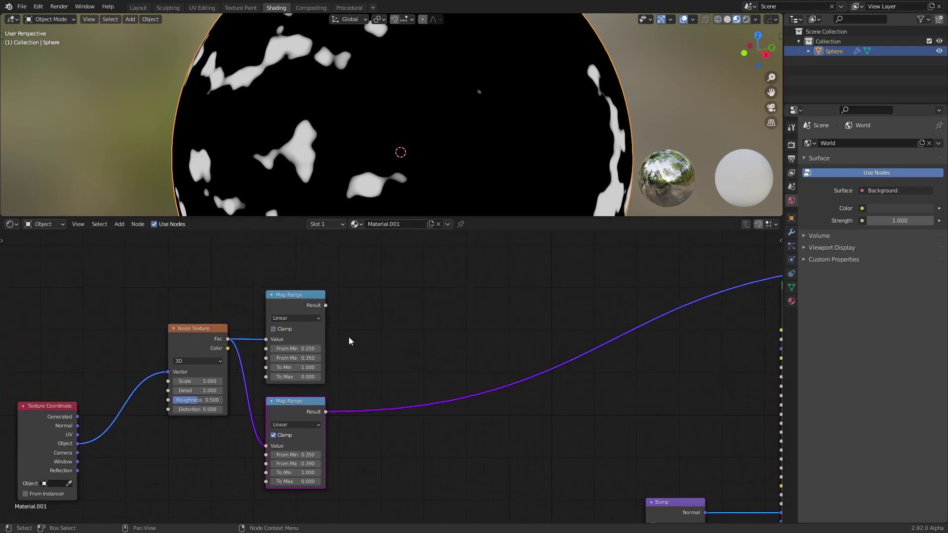
pyautogui.keyDown('ctrl'); pyautogui.keyDown('shift'); pyautogui.click(296, 302); pyautogui.keyUp('shift'); pyautogui.keyUp('ctrl')
pyautogui.keyDown('ctrl'); pyautogui.keyDown('shift'); pyautogui.click(306, 410); pyautogui.keyUp('shift'); pyautogui.keyUp('ctrl')
pyautogui.keyDown('shift'); pyautogui.scroll(-3, 406, 354); pyautogui.keyUp('shift')
pyautogui.scroll(1, 397, 349)
pyautogui.keyDown('shift'); pyautogui.scroll(-3, 397, 349); pyautogui.keyUp('shift')
pyautogui.keyDown('ctrl'); pyautogui.hscroll(2, 403, 326); pyautogui.keyUp('ctrl')
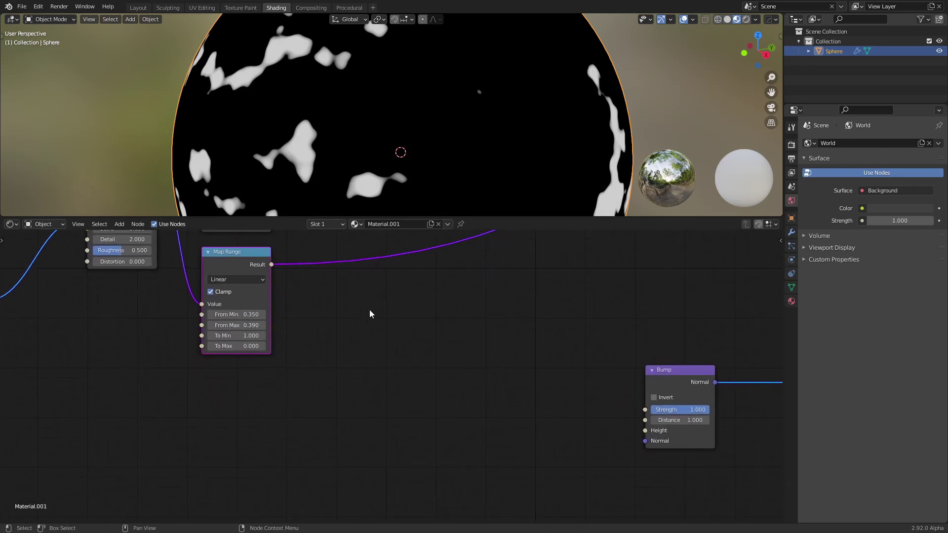
# Connect the lower Map Range's Result to the Bump's Height and insert a Math node on that link
pyautogui.moveTo(274, 265); pyautogui.dragTo(645, 432)
pyautogui.moveTo(610, 371); pyautogui.dragTo(499, 330, button='middle')
pyautogui.hotkey('shift', 'a')
pyautogui.click(435, 302)
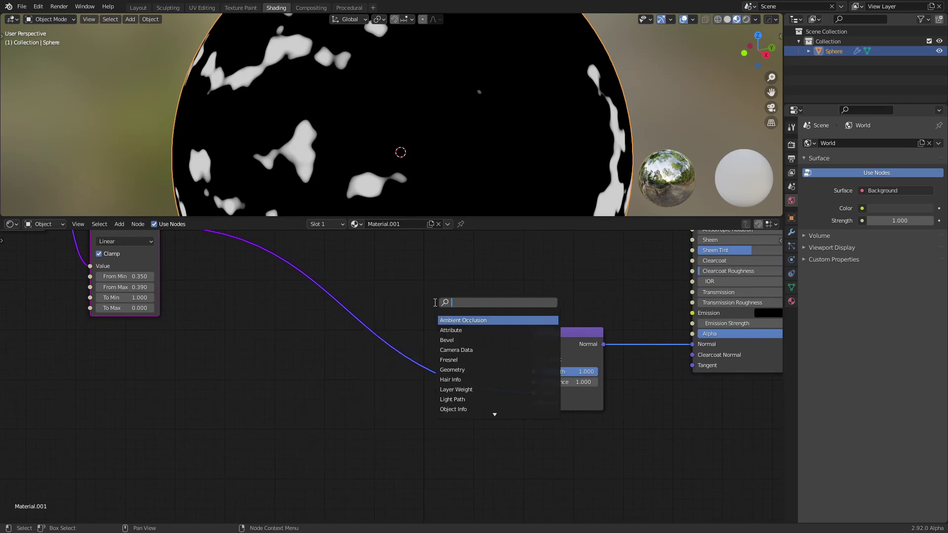
pyautogui.write('math')
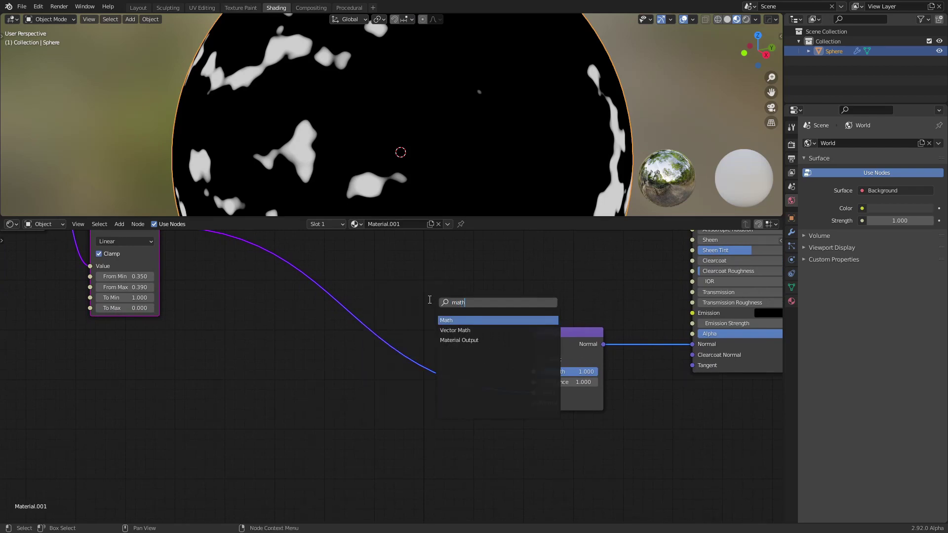
pyautogui.click(451, 320)
pyautogui.click(371, 345)
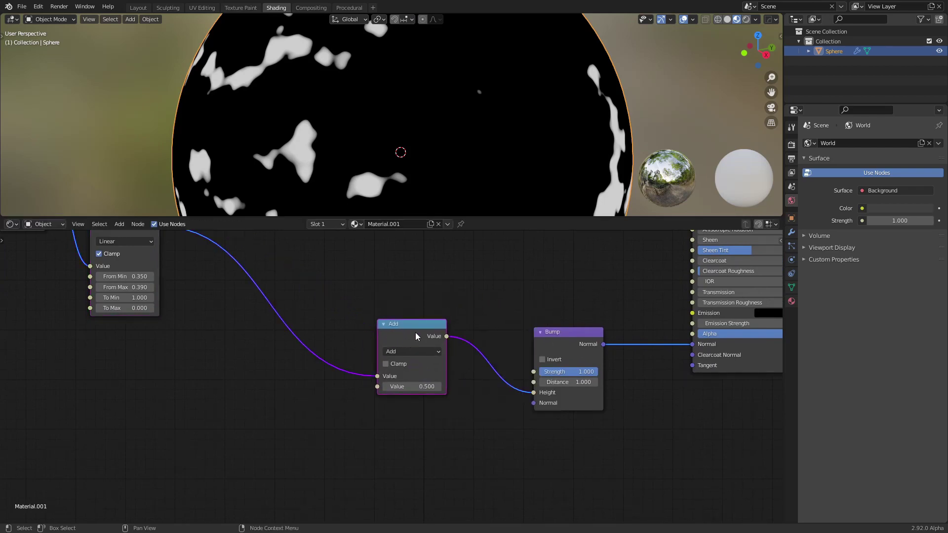
# Set the Math node's operation to Multiply and its second value to 0.005
pyautogui.moveTo(415, 335); pyautogui.dragTo(382, 339)
pyautogui.click(378, 352)
pyautogui.click(380, 399)
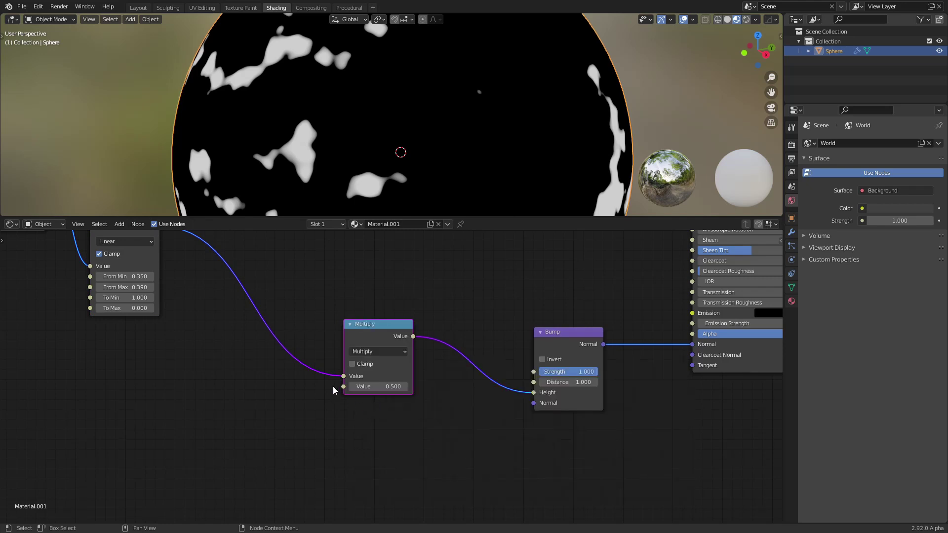
pyautogui.click(380, 386)
pyautogui.write('0')
pyautogui.doubleClick(386, 385)
pyautogui.write('0.005')
pyautogui.press('Return')
# Move the Multiply node closer to the Bump node to tidy the layout
pyautogui.scroll(-2, 412, 321)
pyautogui.moveTo(362, 303); pyautogui.dragTo(444, 360, button='middle')
pyautogui.press('g')
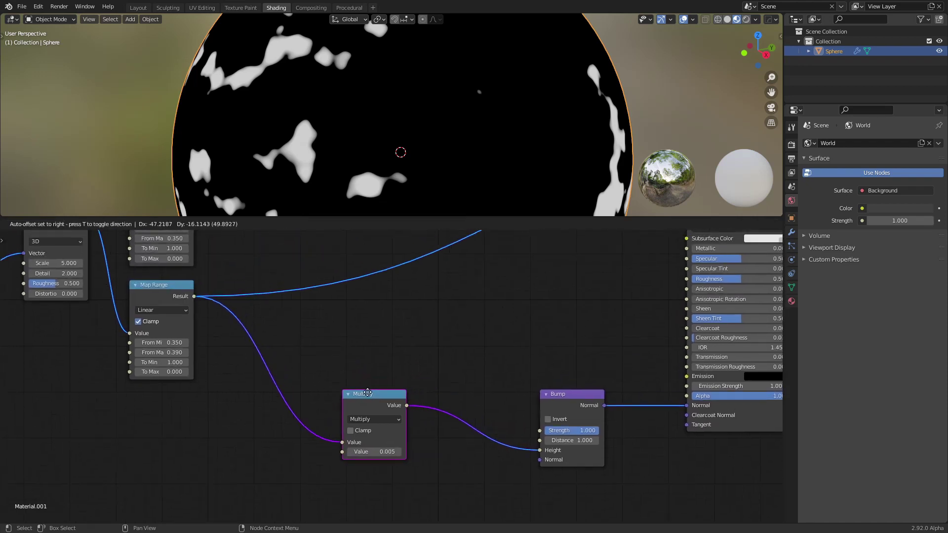
pyautogui.click(464, 376)
pyautogui.moveTo(405, 399); pyautogui.dragTo(462, 398)
pyautogui.scroll(-2, 469, 385)
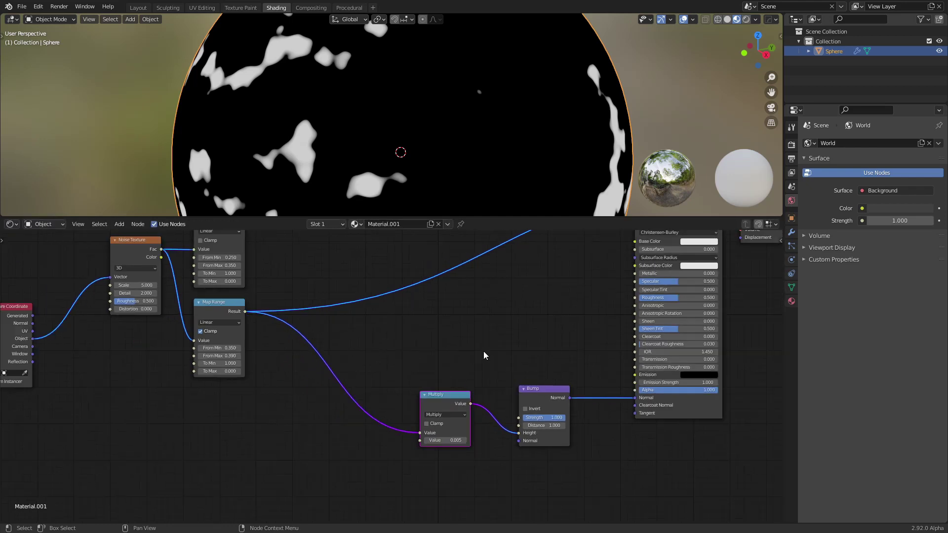
pyautogui.moveTo(473, 406); pyautogui.dragTo(475, 372, button='middle')
pyautogui.moveTo(432, 419); pyautogui.dragTo(435, 425)
pyautogui.scroll(-2, 465, 332)
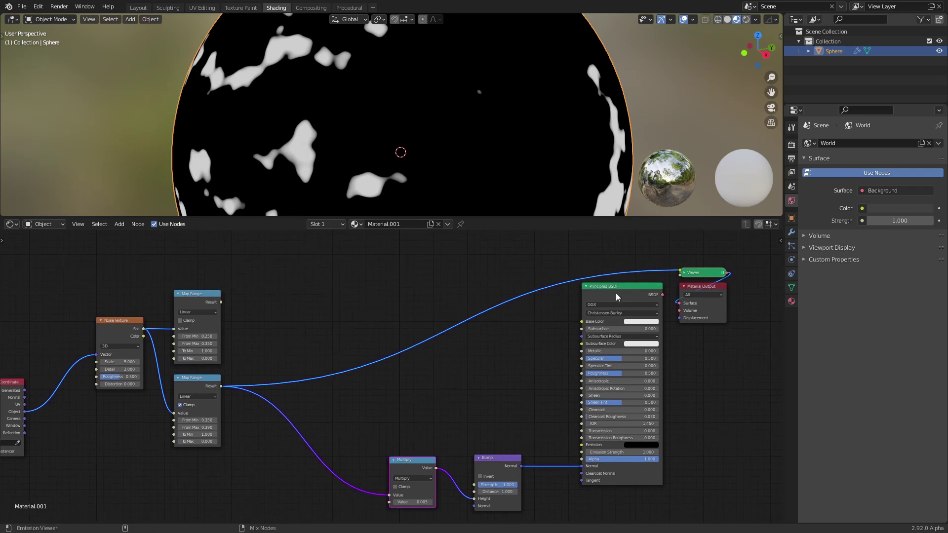
# Preview the Principled BSDF on the sphere, darken its Base Color to grey with value 0.221, and inspect the bumps
pyautogui.keyDown('ctrl'); pyautogui.keyDown('shift'); pyautogui.click(615, 292); pyautogui.keyUp('shift'); pyautogui.keyUp('ctrl')
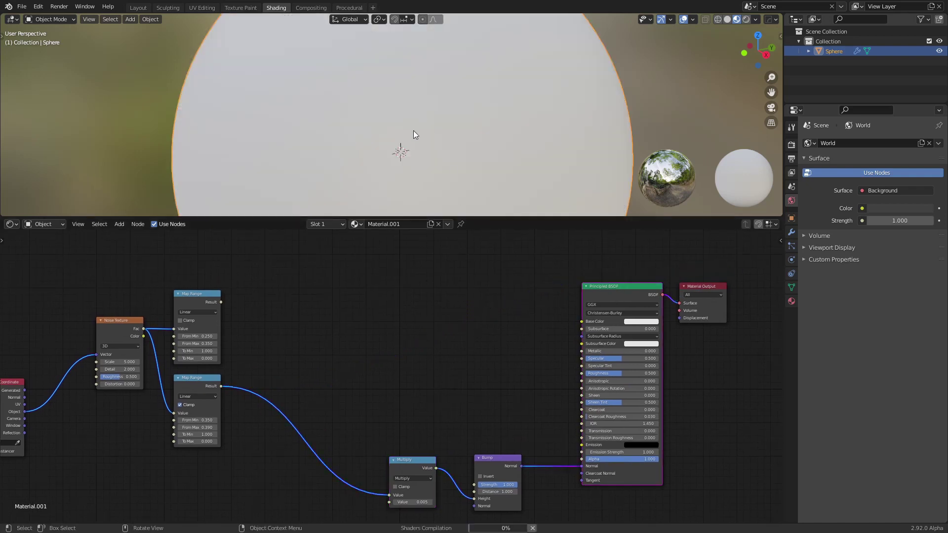
pyautogui.scroll(-2, 431, 135)
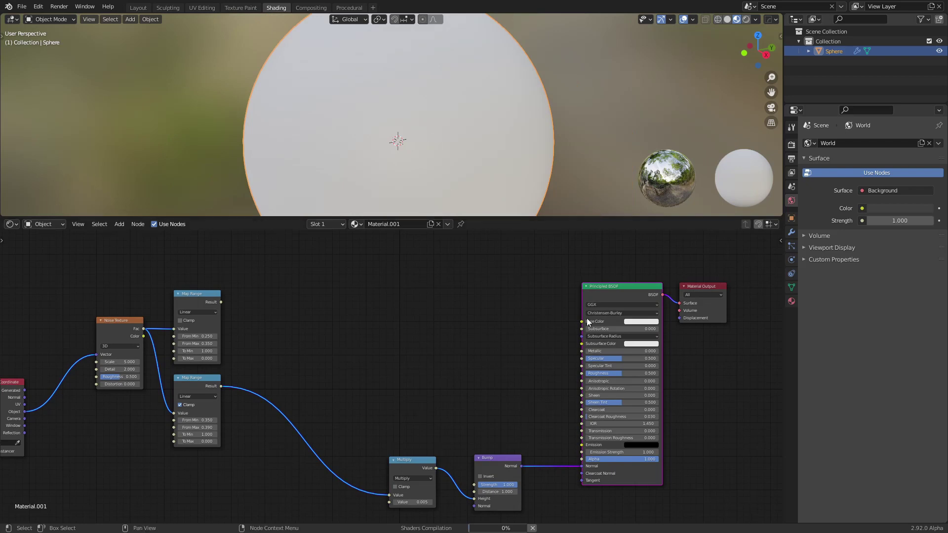
pyautogui.click(644, 321)
pyautogui.click(681, 249)
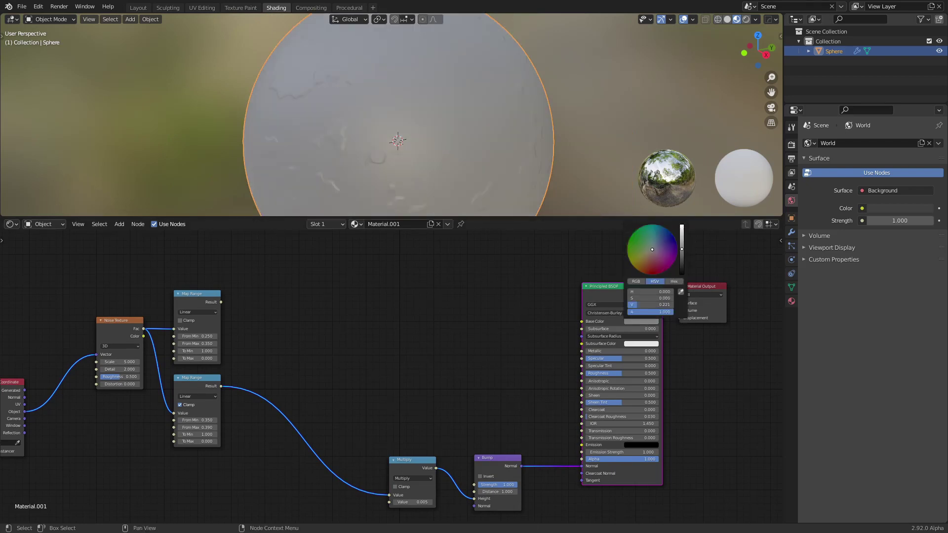
pyautogui.scroll(3, 430, 132)
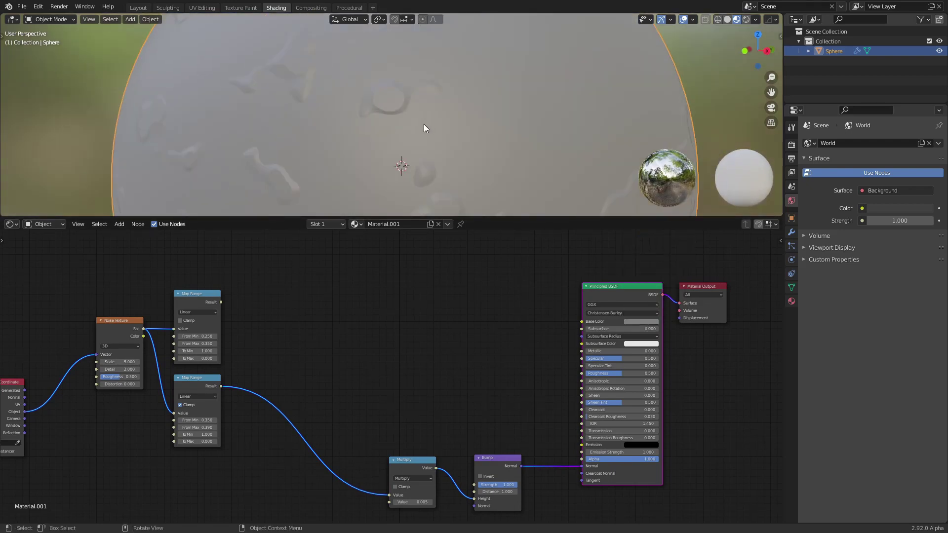
pyautogui.scroll(3, 431, 118)
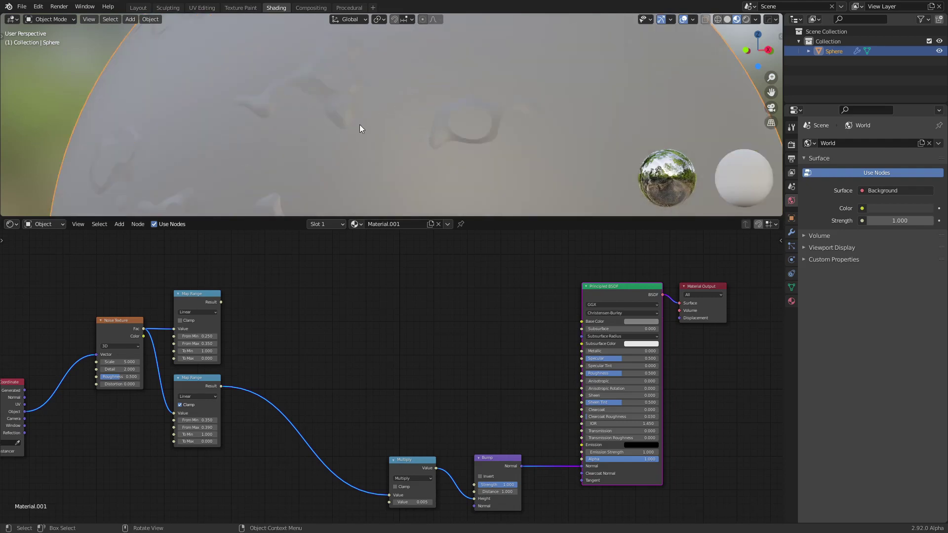
pyautogui.scroll(-5, 358, 130)
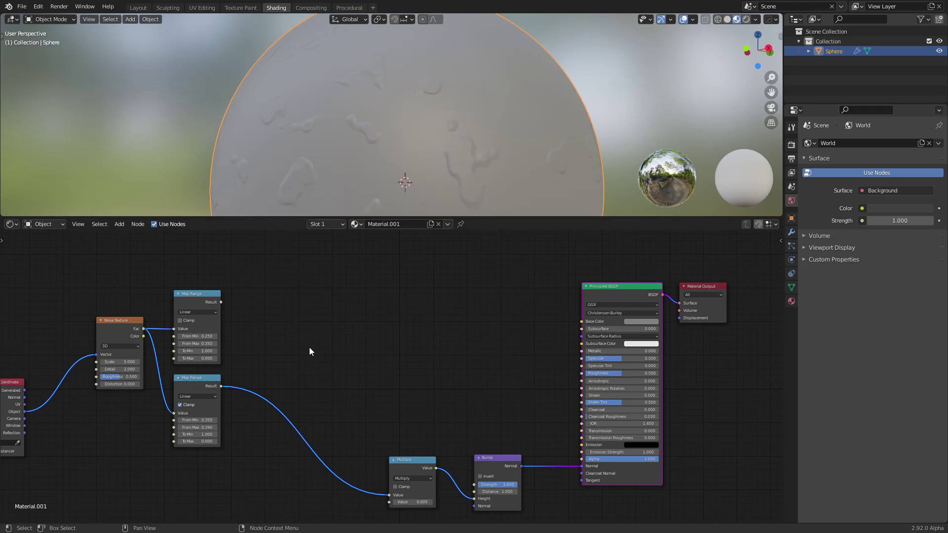
# Duplicate the Multiply node and connect the upper Map Range's Result to the copy's first Value input
pyautogui.moveTo(308, 347); pyautogui.dragTo(373, 325, button='middle')
pyautogui.scroll(2, 350, 315)
pyautogui.scroll(-2, 353, 318)
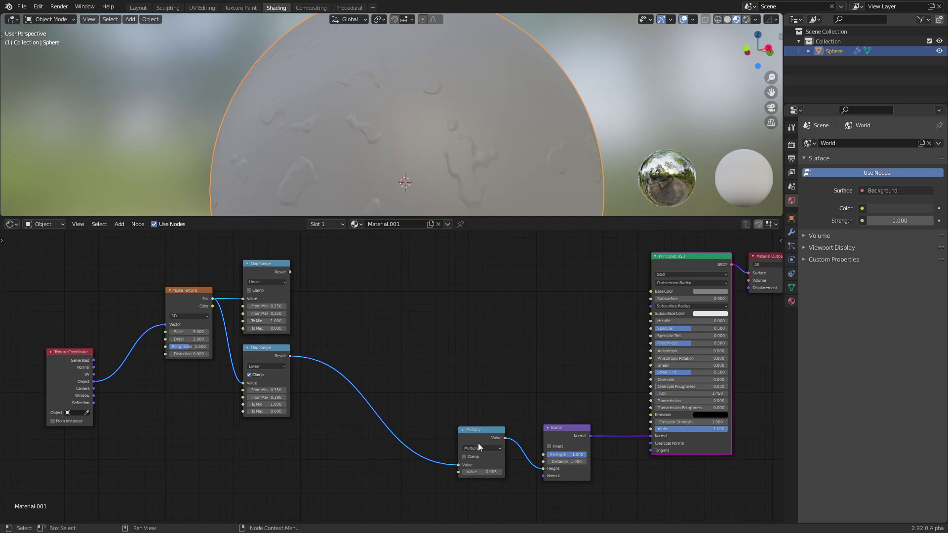
pyautogui.hotkey('shift', 'd')
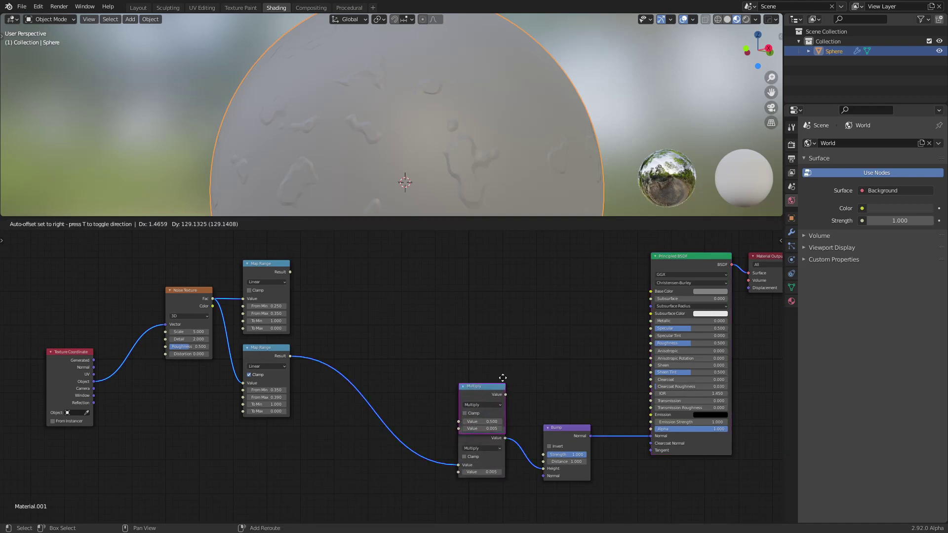
pyautogui.click(502, 377)
pyautogui.scroll(1, 395, 365)
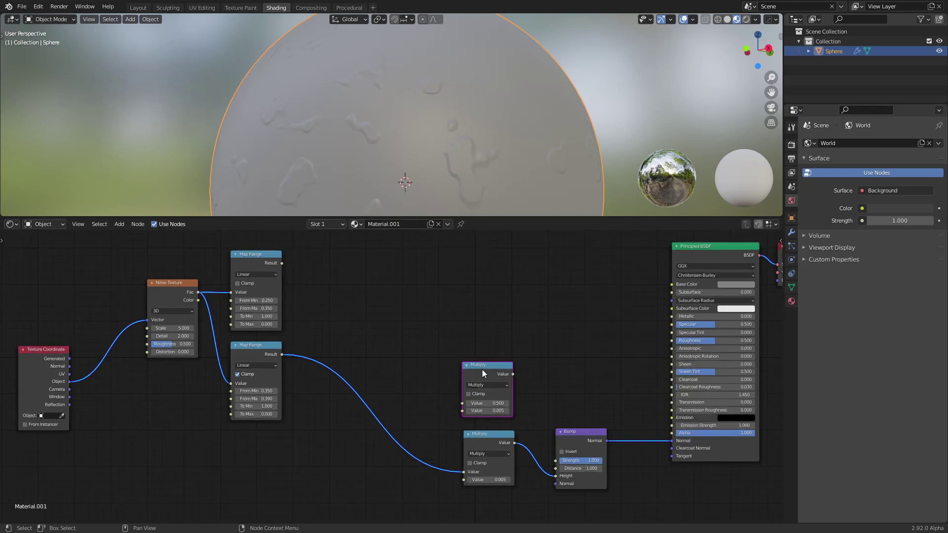
pyautogui.moveTo(483, 373); pyautogui.dragTo(384, 330)
pyautogui.moveTo(281, 263); pyautogui.dragTo(362, 360)
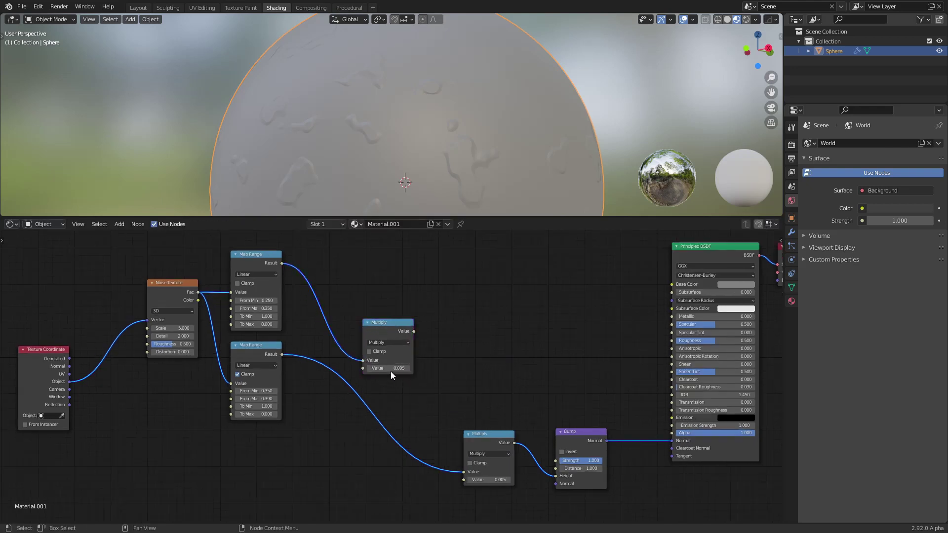
# Stack the two Multiply nodes in a column, the new one above the original, leaving space before the Bump
pyautogui.moveTo(380, 322); pyautogui.dragTo(468, 367)
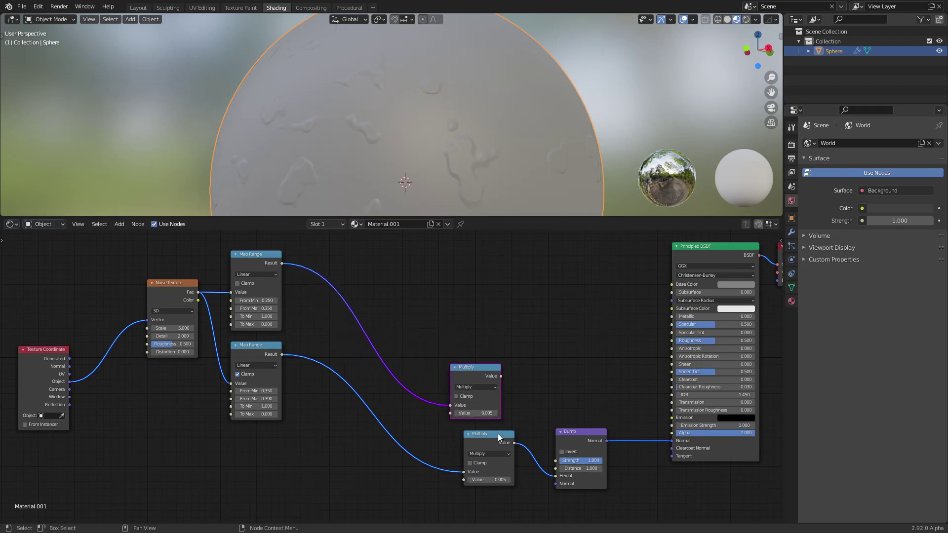
pyautogui.moveTo(498, 433); pyautogui.dragTo(453, 438)
pyautogui.moveTo(464, 367); pyautogui.dragTo(434, 367)
pyautogui.moveTo(444, 433); pyautogui.dragTo(430, 433)
pyautogui.moveTo(447, 369); pyautogui.dragTo(434, 369)
pyautogui.moveTo(437, 439); pyautogui.dragTo(435, 439)
# Duplicate a Multiply node, place the copy between the Multiply nodes and the Bump, and change its operation to Add
pyautogui.moveTo(434, 440); pyautogui.dragTo(407, 418, button='middle')
pyautogui.hotkey('shift', 'd')
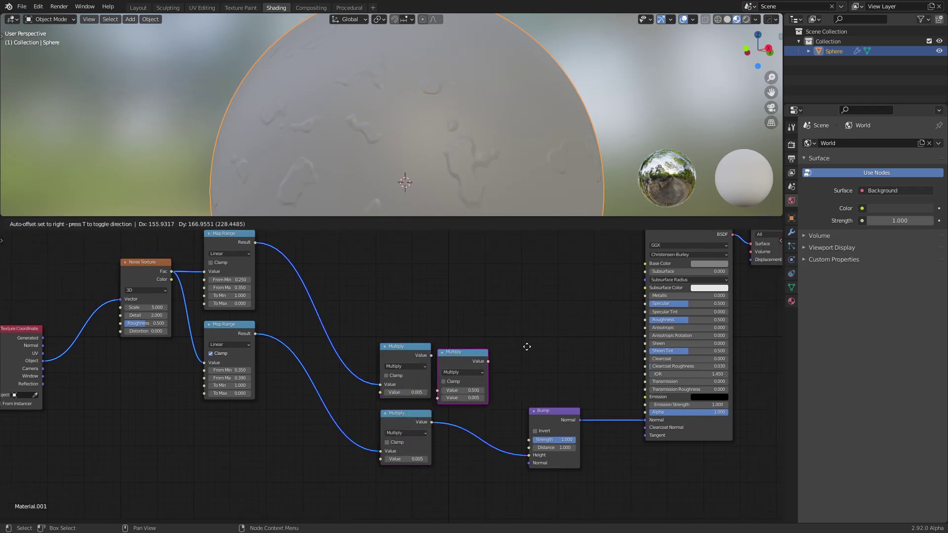
pyautogui.click(539, 351)
pyautogui.click(491, 375)
pyautogui.click(490, 395)
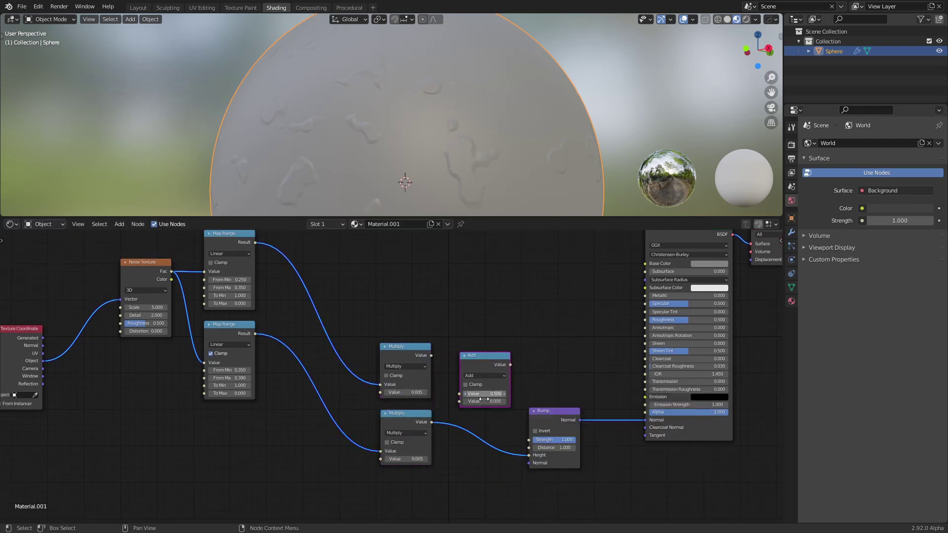
# Route the upper and lower Multiply outputs through the Add node's two Value inputs into the Bump's Height, spacing the nodes neatly
pyautogui.moveTo(431, 422); pyautogui.dragTo(458, 401)
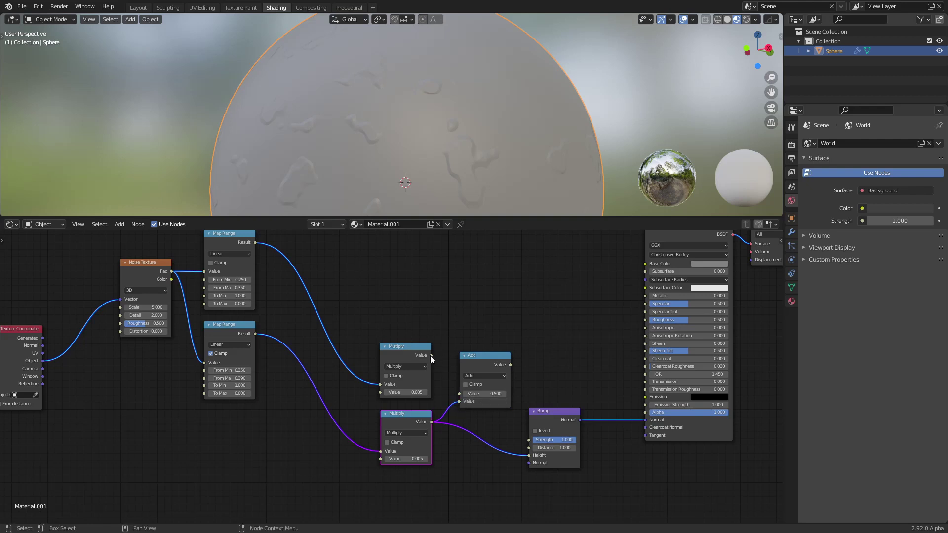
pyautogui.moveTo(431, 355); pyautogui.dragTo(483, 379)
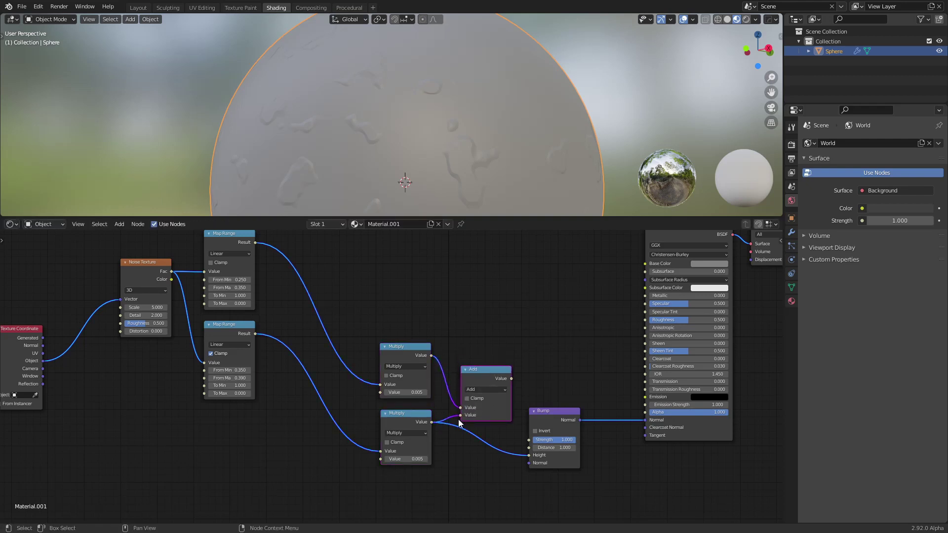
pyautogui.moveTo(542, 421); pyautogui.dragTo(556, 410)
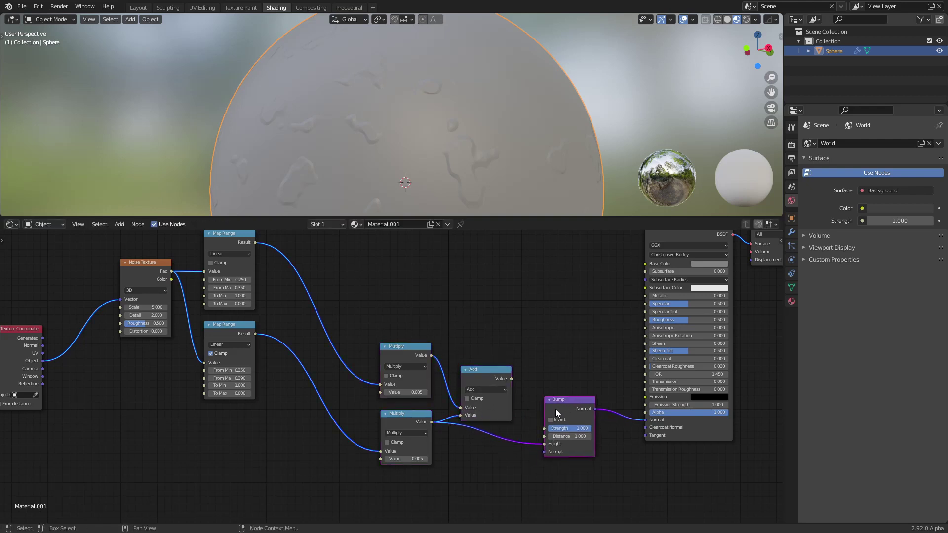
pyautogui.moveTo(512, 379); pyautogui.dragTo(543, 443)
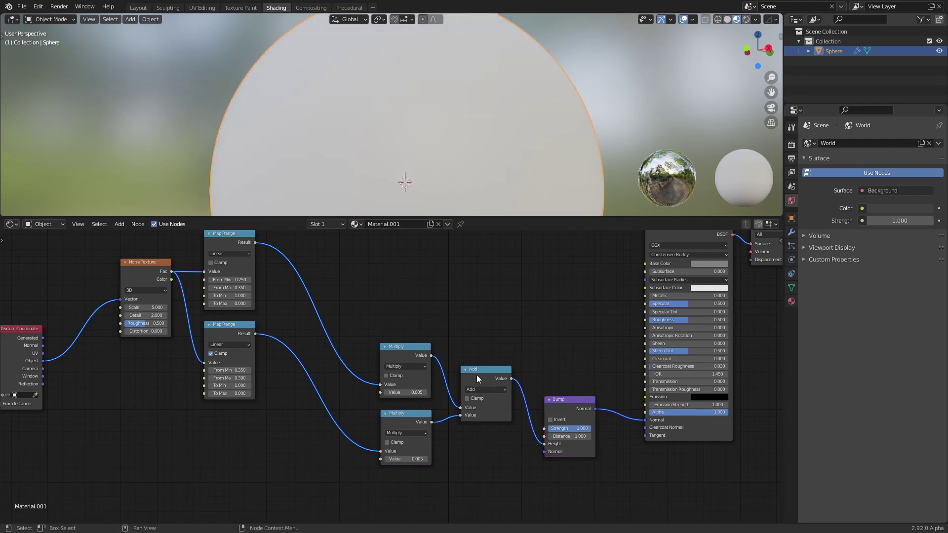
pyautogui.moveTo(476, 375); pyautogui.dragTo(477, 392)
pyautogui.moveTo(402, 354); pyautogui.dragTo(403, 357)
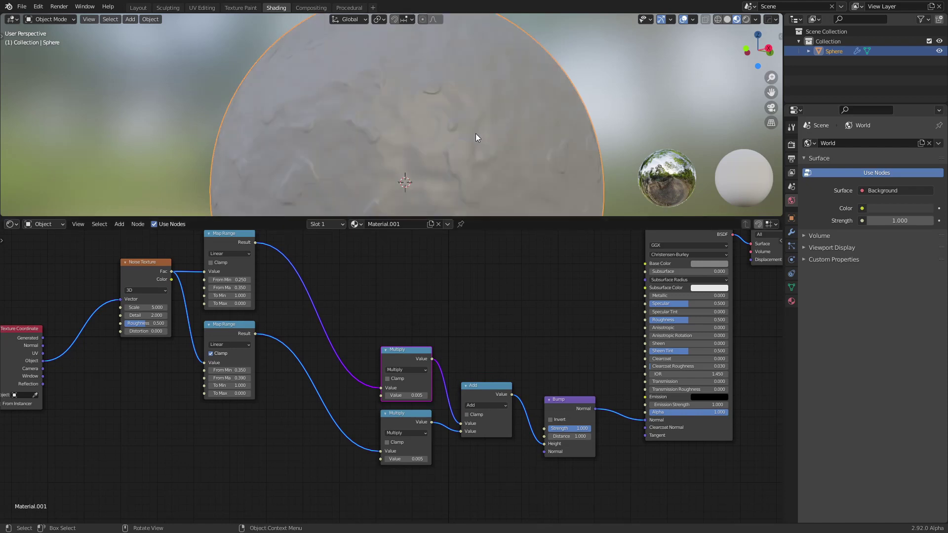
# Enable Clamp on the upper Map Range node
pyautogui.scroll(1, 524, 375)
pyautogui.scroll(-1, 382, 315)
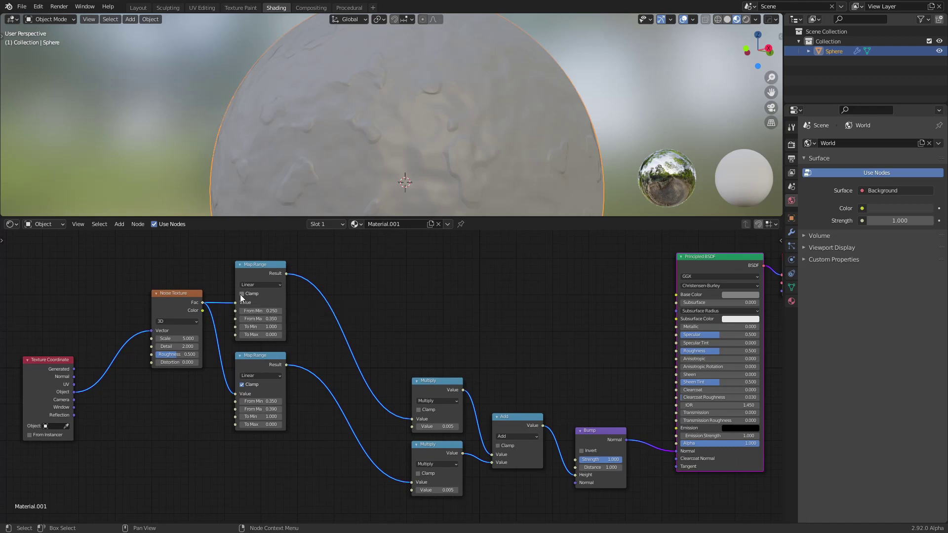
pyautogui.scroll(1, 241, 294)
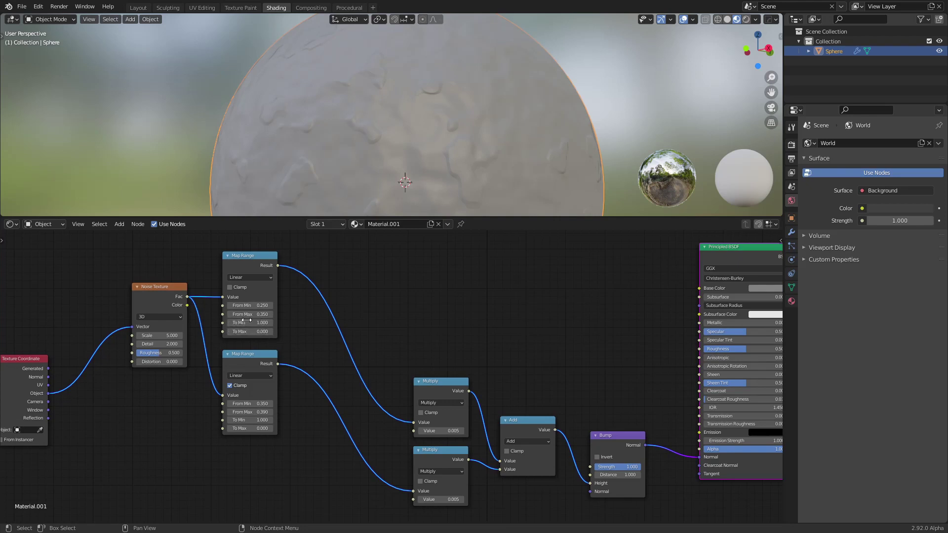
pyautogui.click(230, 287)
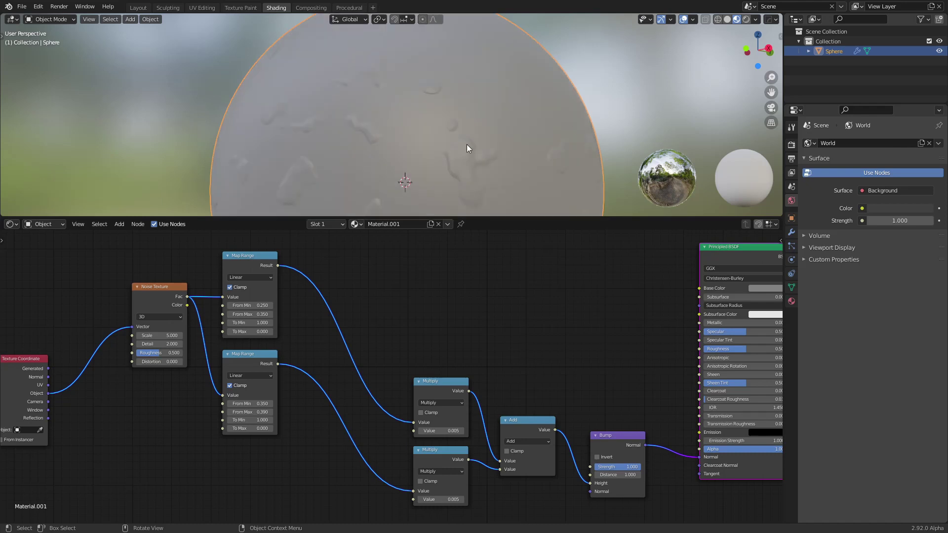
# Set the upper Multiply node's second Value to -0.025 and check the dents on the sphere
pyautogui.moveTo(475, 320); pyautogui.dragTo(472, 286, button='middle')
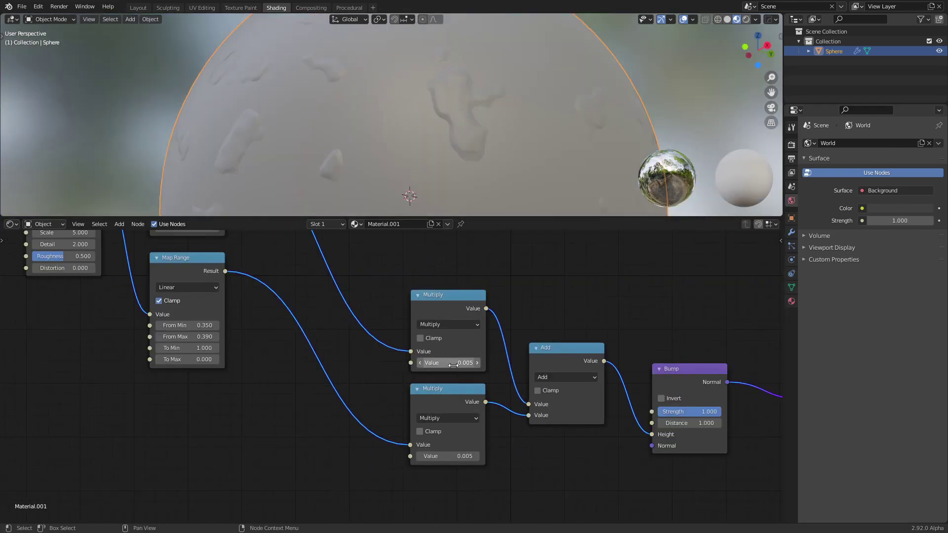
pyautogui.keyDown('shift'); pyautogui.moveTo(452, 364); pyautogui.dragTo(437, 365); pyautogui.keyUp('shift')
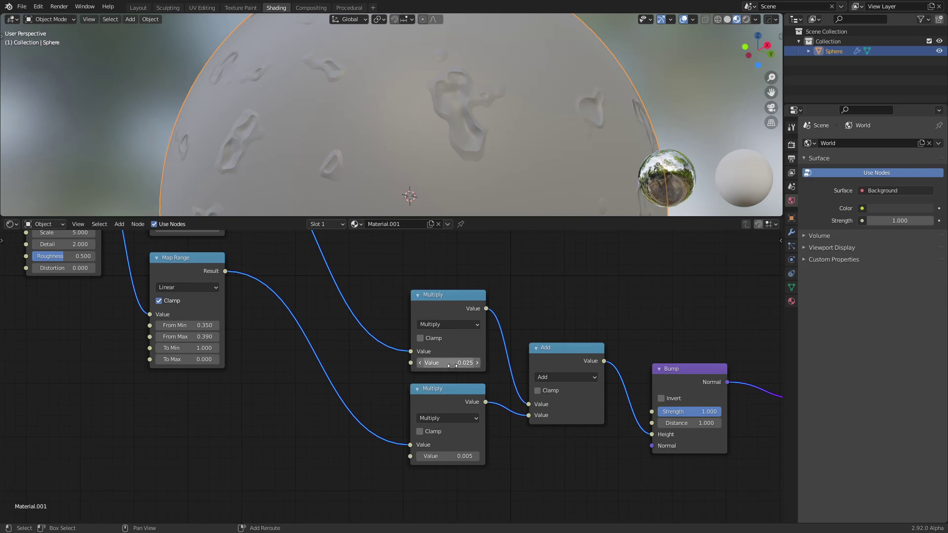
pyautogui.moveTo(407, 166); pyautogui.dragTo(366, 162, button='middle')
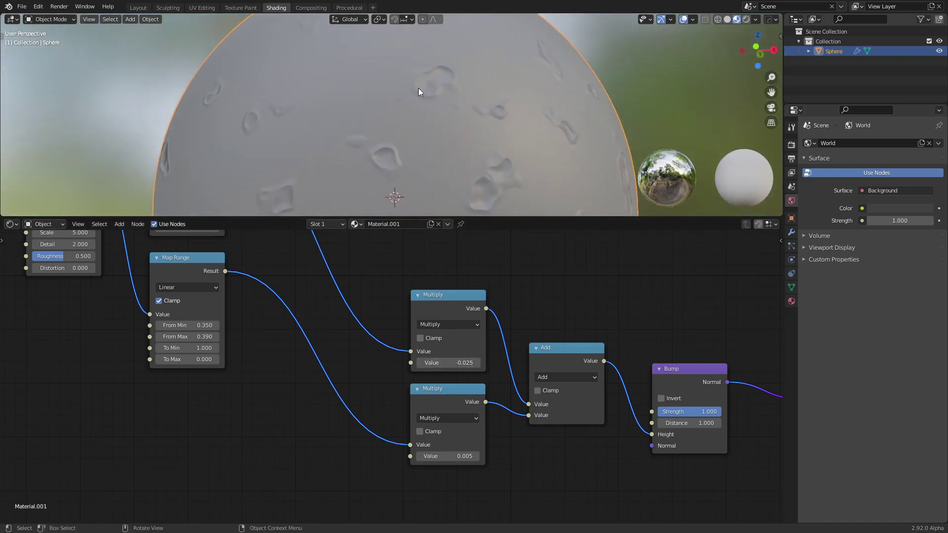
pyautogui.scroll(-1, 373, 318)
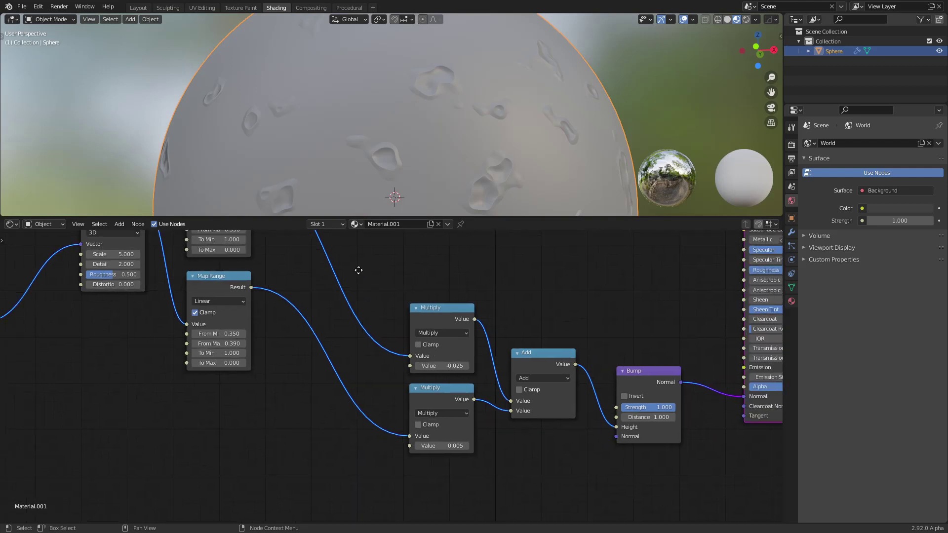
# Move the Noise Texture and Texture Coordinate nodes farther from the Map Range nodes to make room
pyautogui.moveTo(358, 270); pyautogui.dragTo(415, 327, button='middle')
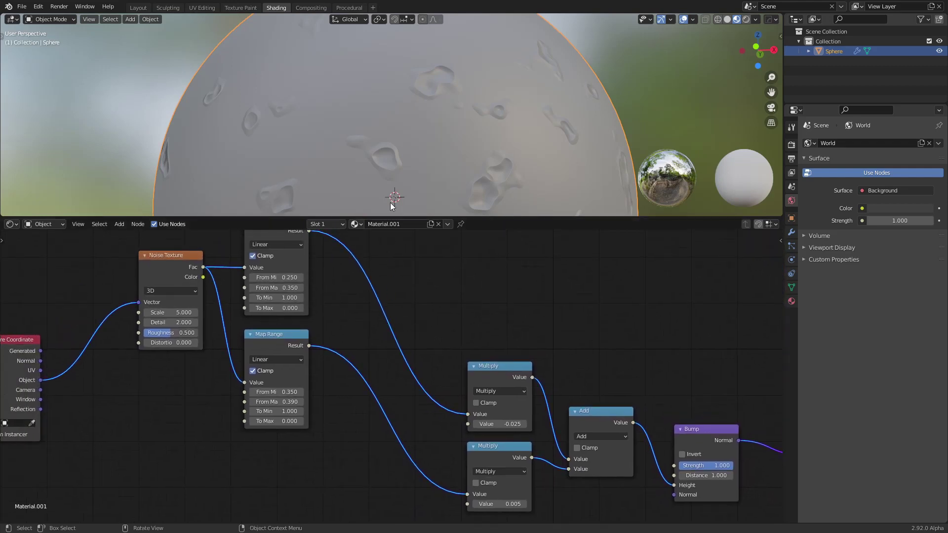
pyautogui.moveTo(387, 295); pyautogui.dragTo(456, 292, button='middle')
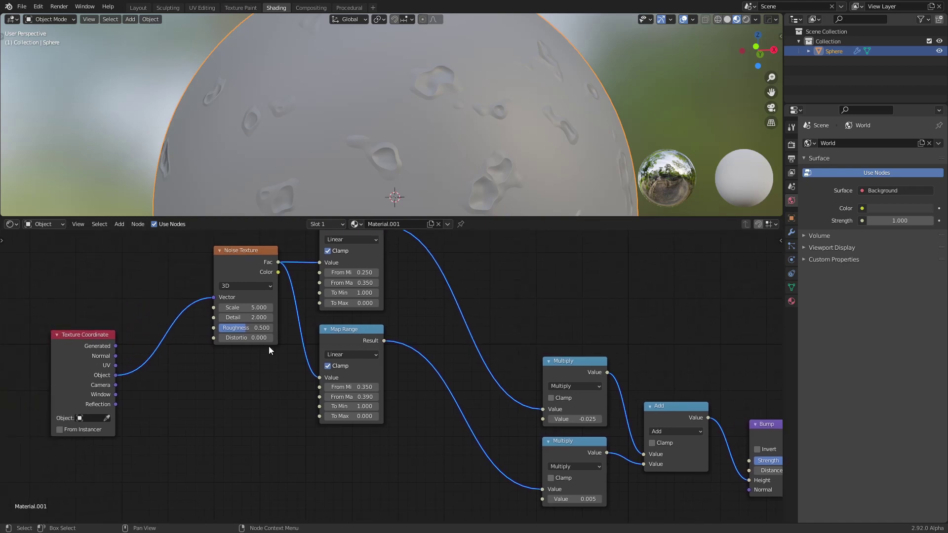
pyautogui.moveTo(268, 345); pyautogui.dragTo(407, 365, button='middle')
pyautogui.moveTo(367, 282); pyautogui.dragTo(346, 283)
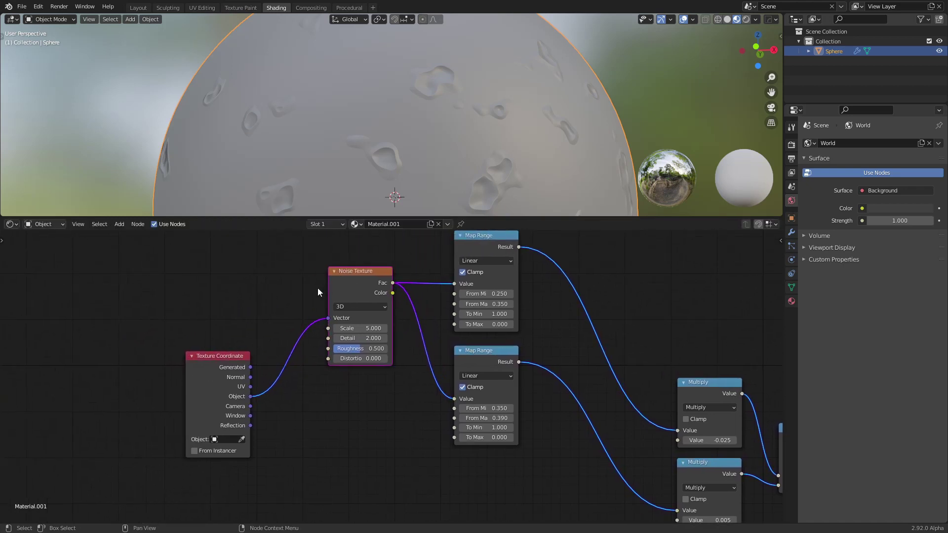
pyautogui.scroll(3, 387, 176)
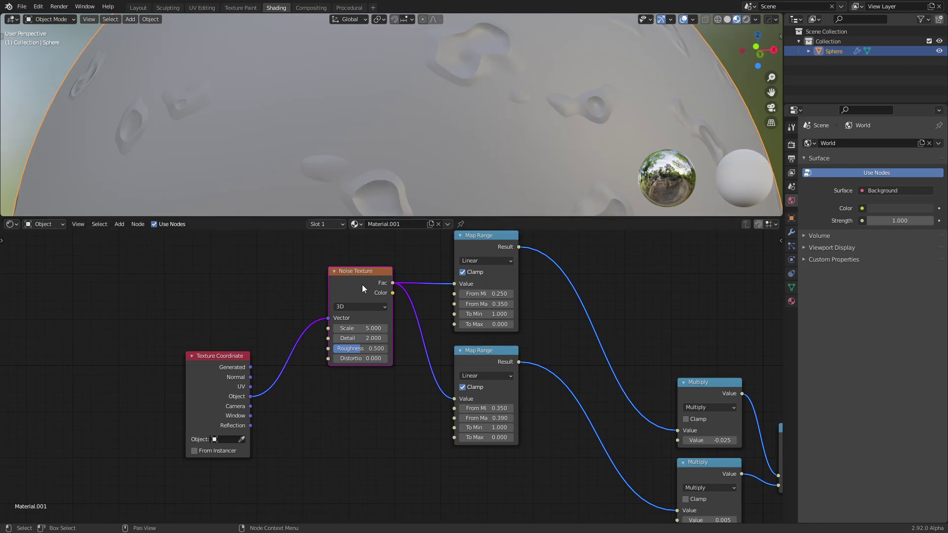
pyautogui.moveTo(237, 368); pyautogui.dragTo(219, 357)
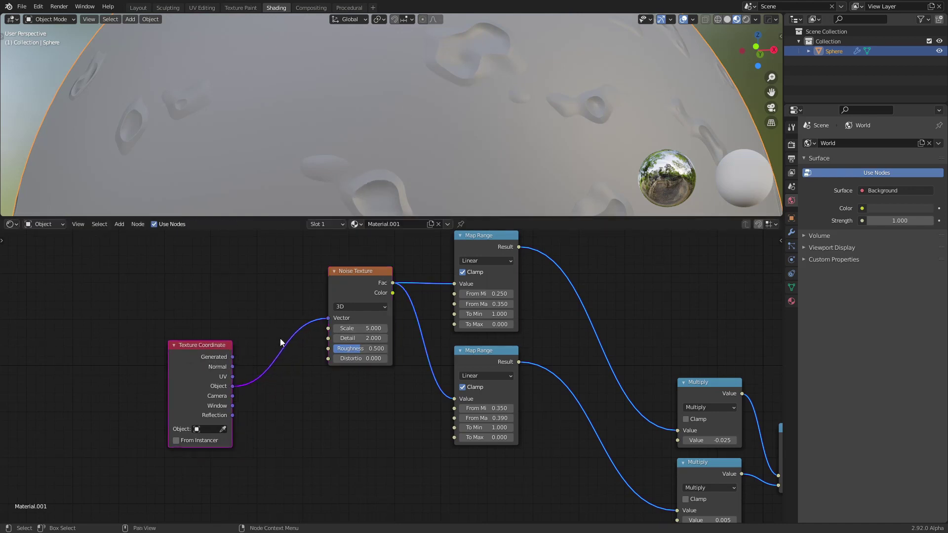
# Duplicate the Noise Texture below the original and wire it between Texture Coordinate's Object output and the lower Map Range's Value
pyautogui.click(354, 288)
pyautogui.hotkey('shift', 'd')
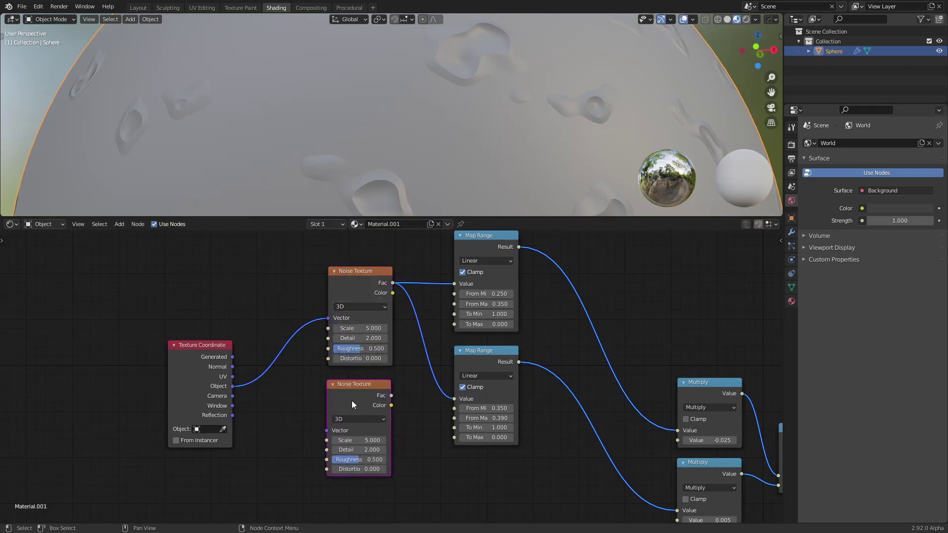
pyautogui.moveTo(391, 395); pyautogui.dragTo(454, 399)
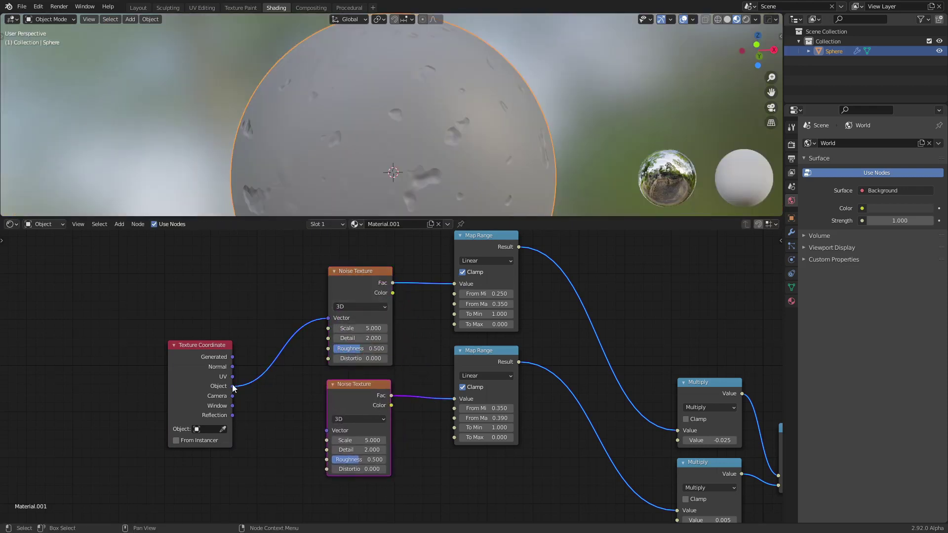
pyautogui.moveTo(233, 386); pyautogui.dragTo(326, 430)
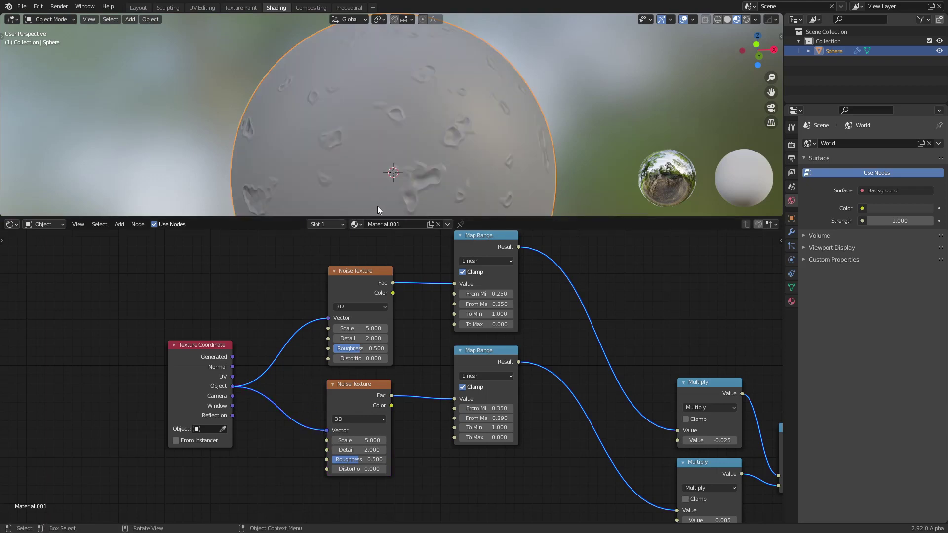
# Try a higher Detail on the lower Noise Texture and undo the change
pyautogui.scroll(2, 426, 348)
pyautogui.scroll(5, 429, 132)
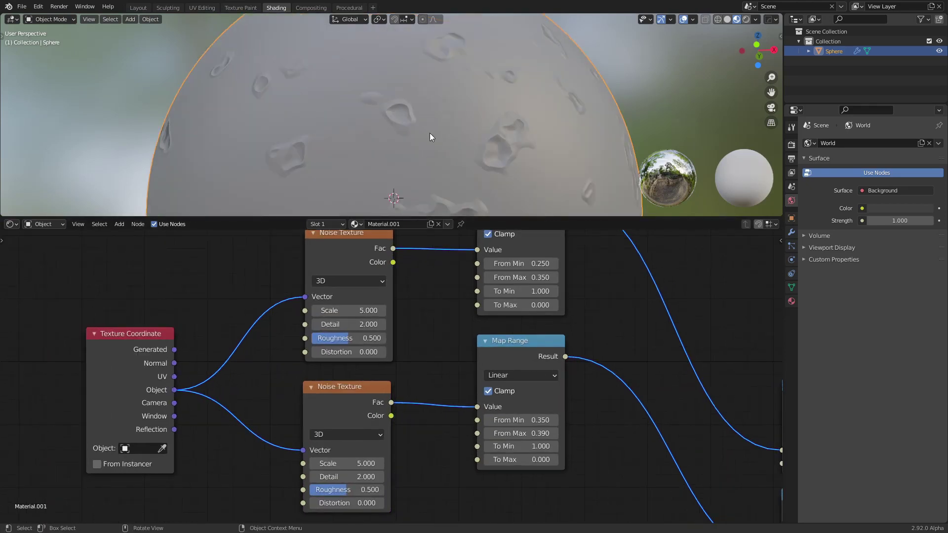
pyautogui.moveTo(428, 130); pyautogui.dragTo(413, 113, button='middle')
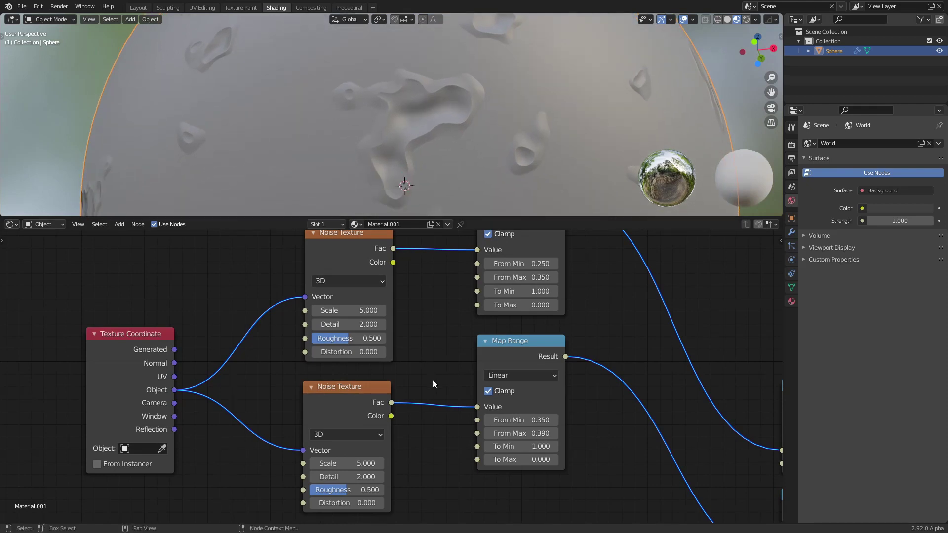
pyautogui.moveTo(430, 363); pyautogui.dragTo(437, 289, button='middle')
pyautogui.scroll(2, 439, 400)
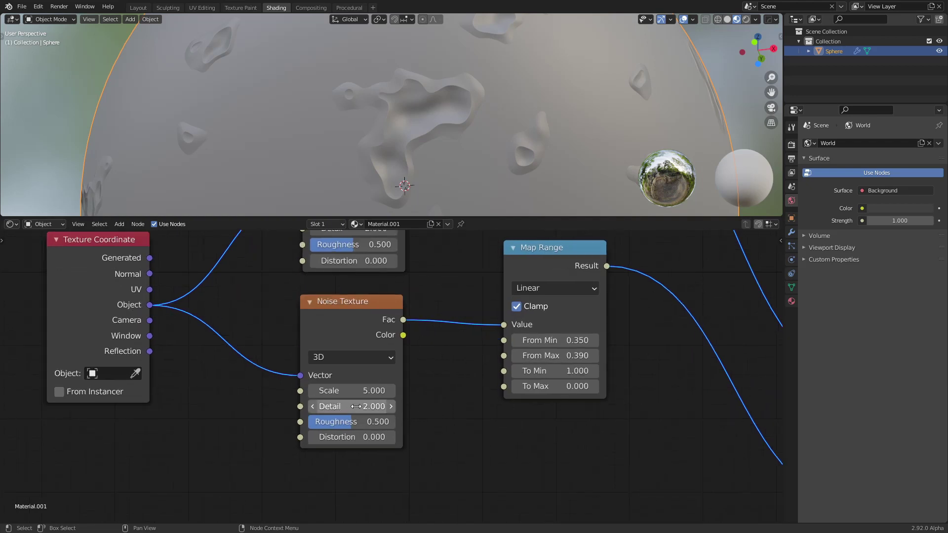
pyautogui.moveTo(618, 74); pyautogui.dragTo(423, 126, button='middle')
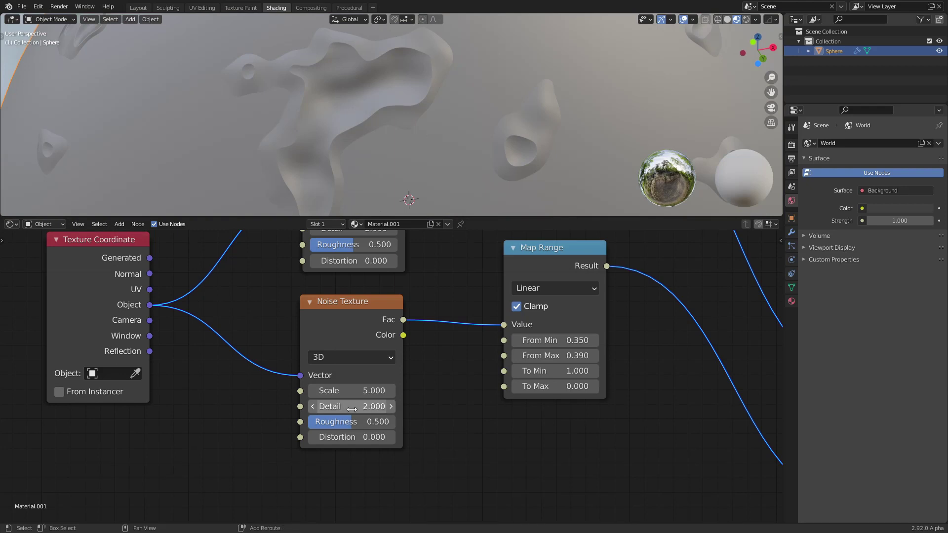
pyautogui.moveTo(352, 410); pyautogui.dragTo(391, 409)
pyautogui.hotkey('ctrl', 'z')
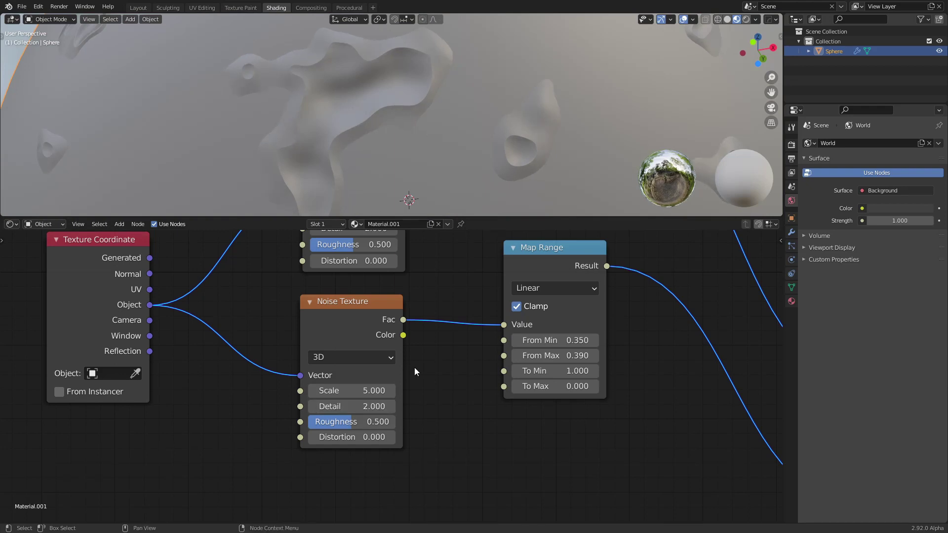
# Raise the upper Noise Texture's Detail to 6.840
pyautogui.scroll(-1, 434, 285)
pyautogui.moveTo(434, 285); pyautogui.dragTo(428, 403, button='middle')
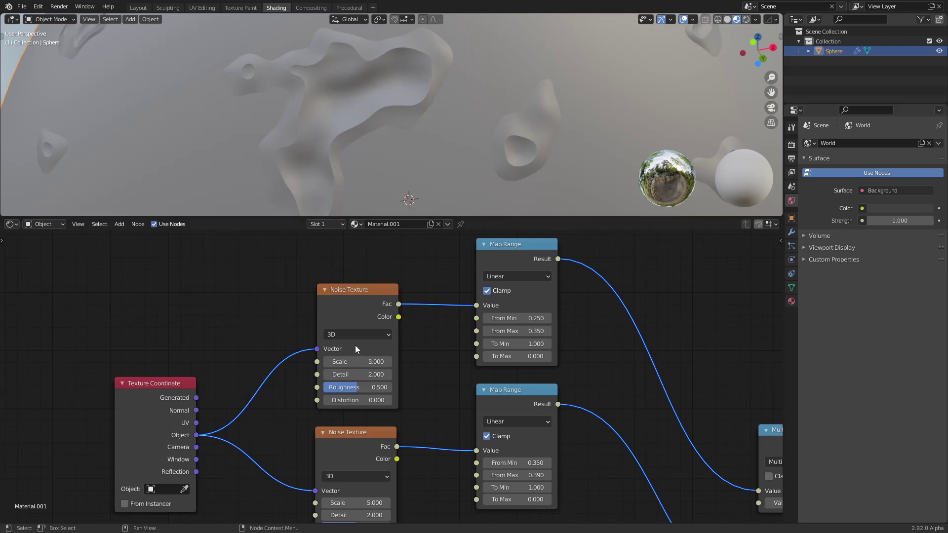
pyautogui.scroll(2, 395, 382)
pyautogui.moveTo(340, 375); pyautogui.dragTo(399, 375)
pyautogui.moveTo(342, 388); pyautogui.dragTo(366, 373)
# Raise the lower Noise Texture's Detail to 4.200
pyautogui.moveTo(427, 372); pyautogui.dragTo(428, 232, button='middle')
pyautogui.moveTo(345, 397); pyautogui.dragTo(397, 397)
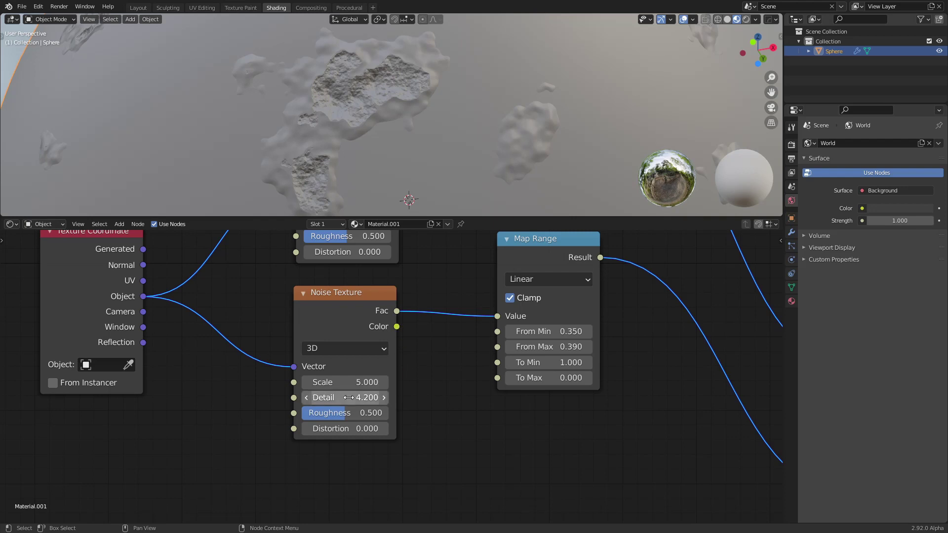
pyautogui.scroll(-1, 387, 392)
pyautogui.moveTo(425, 300); pyautogui.dragTo(421, 348, button='middle')
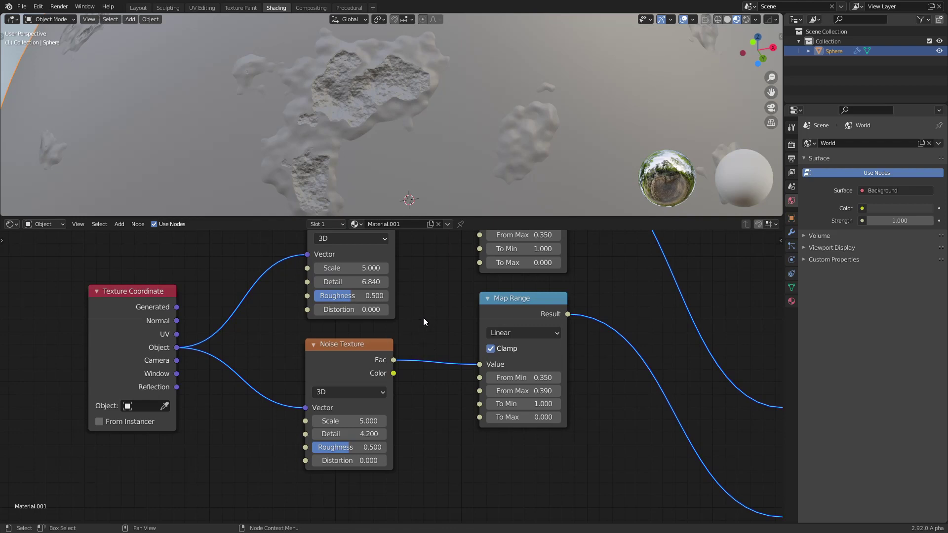
# Inspect the roughened spots on the sphere and set the upper Noise Texture's Detail to 7.840
pyautogui.scroll(-3, 448, 124)
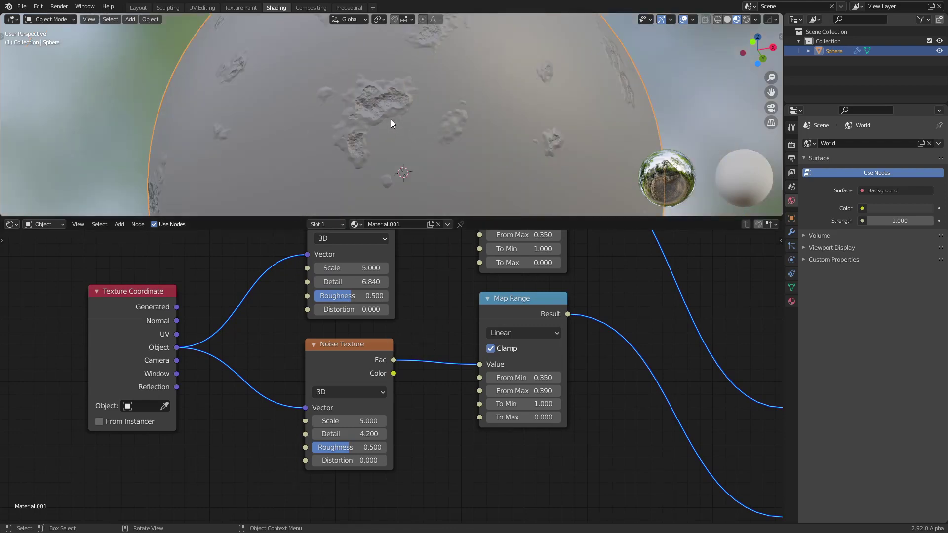
pyautogui.scroll(3, 355, 108)
pyautogui.scroll(-2, 374, 138)
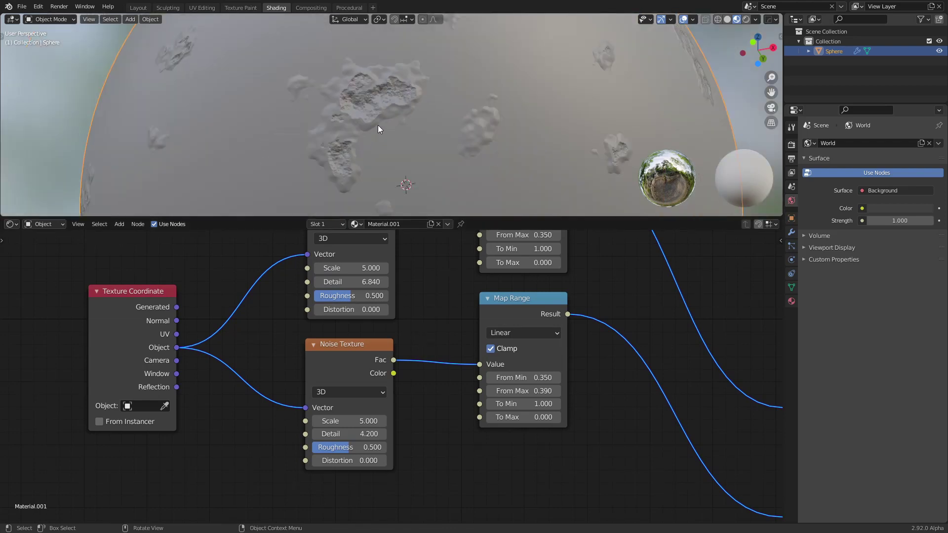
pyautogui.scroll(-2, 378, 125)
pyautogui.scroll(-3, 434, 298)
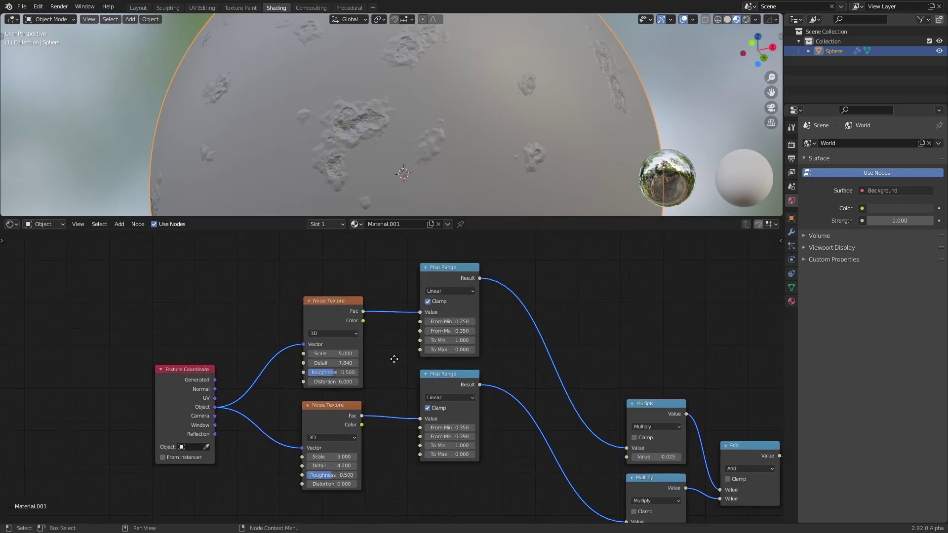
# Shift both Noise Texture nodes slightly upward and move the two Map Range nodes close beside them
pyautogui.moveTo(335, 299); pyautogui.dragTo(336, 279)
pyautogui.moveTo(333, 405); pyautogui.dragTo(334, 384)
pyautogui.moveTo(446, 384); pyautogui.dragTo(404, 394)
pyautogui.moveTo(442, 269); pyautogui.dragTo(395, 281)
# Add a ColorRamp node in the free space between the upper Map Range and the Principled BSDF
pyautogui.scroll(-3, 469, 124)
pyautogui.moveTo(469, 124); pyautogui.dragTo(431, 137, button='middle')
pyautogui.moveTo(535, 319); pyautogui.dragTo(377, 321, button='middle')
pyautogui.hotkey('shift', 'a')
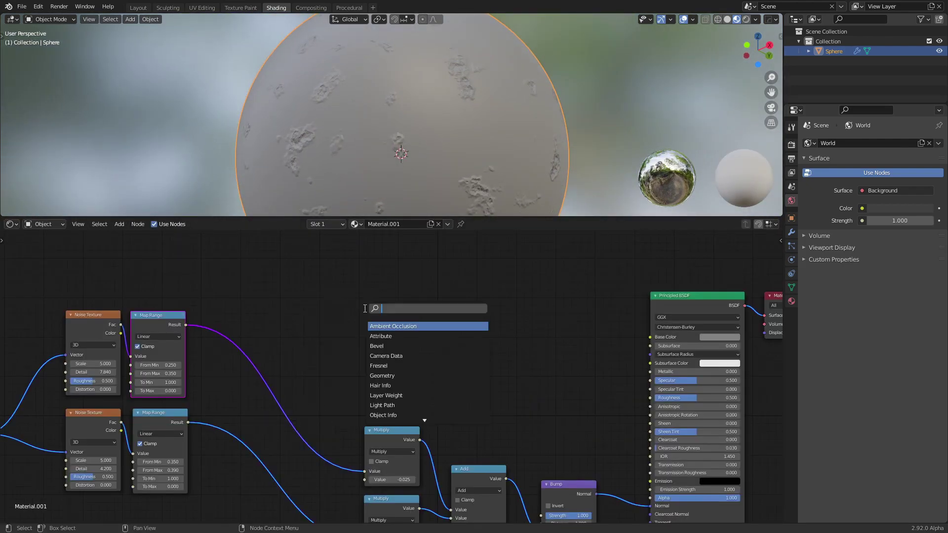
pyautogui.write('ran')
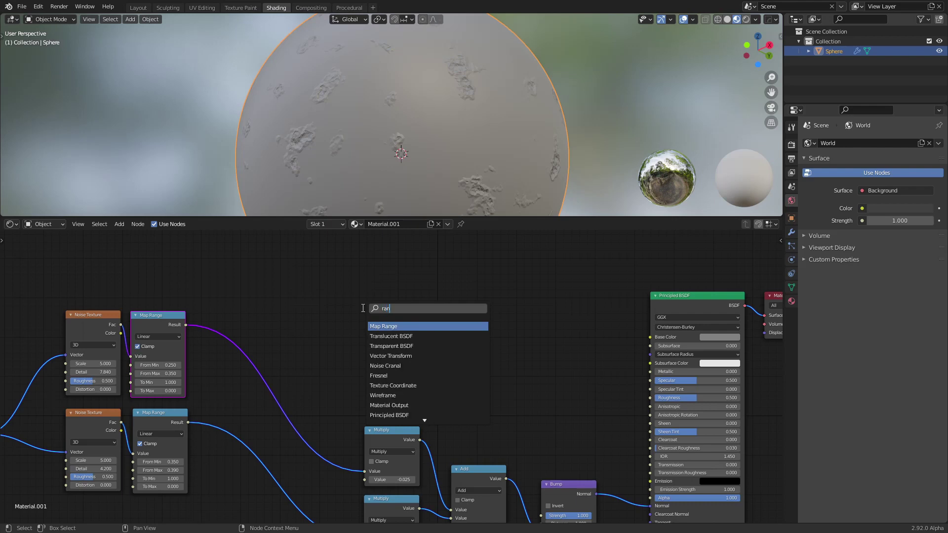
pyautogui.press('BackSpace')
pyautogui.write('m')
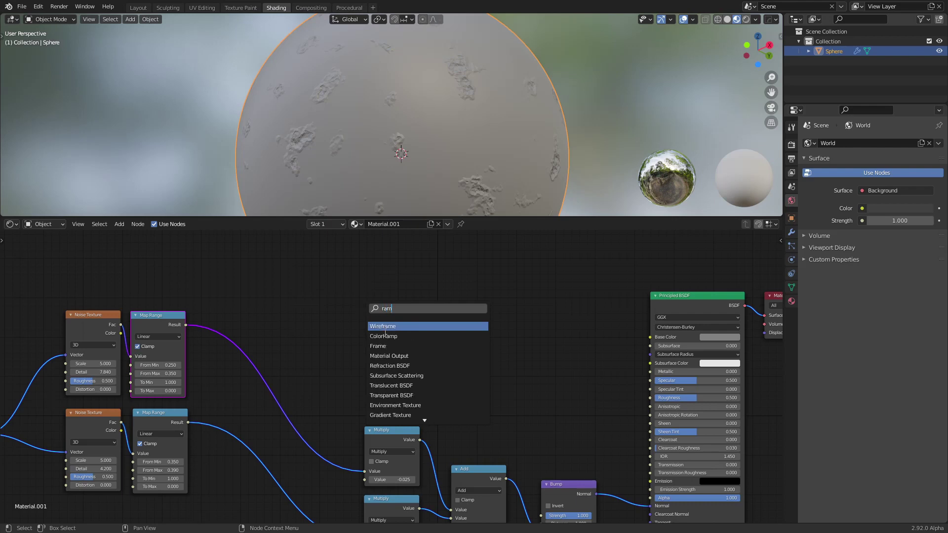
pyautogui.click(385, 336)
# Place the ColorRamp node above the Multiply nodes, nearer to the upper Map Range
pyautogui.moveTo(332, 320); pyautogui.dragTo(403, 345, button='middle')
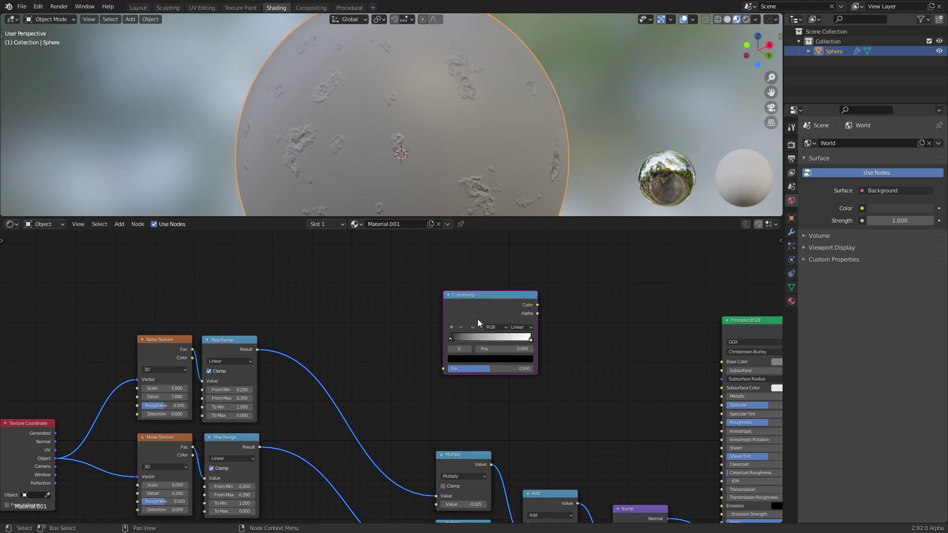
pyautogui.moveTo(478, 319); pyautogui.dragTo(410, 317)
pyautogui.scroll(1, 388, 315)
pyautogui.moveTo(388, 315); pyautogui.dragTo(396, 366, button='middle')
pyautogui.press('g')
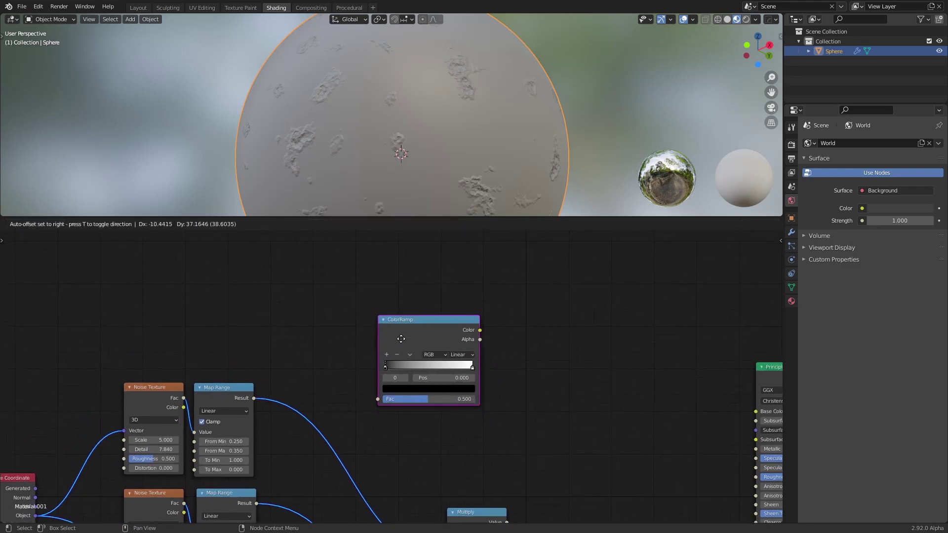
pyautogui.click(329, 349)
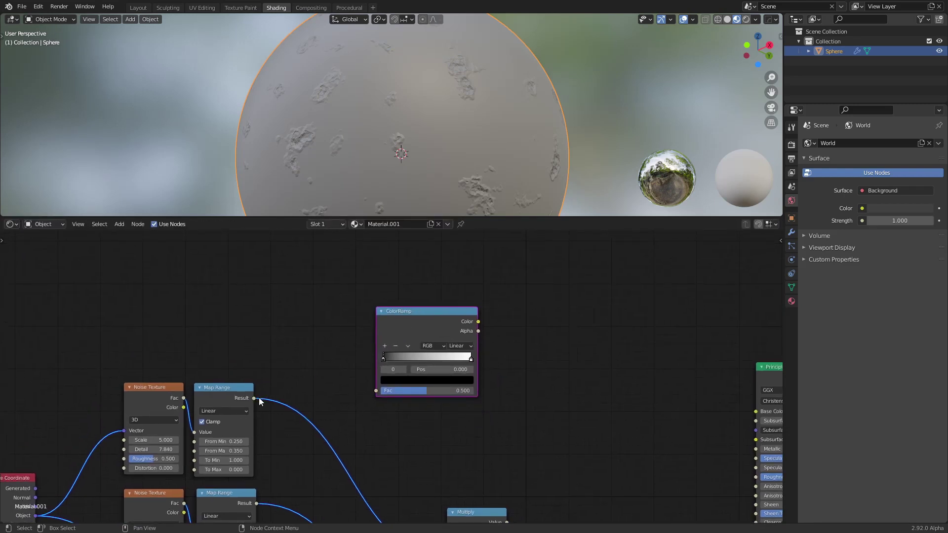
# Preview the upper Map Range on the sphere, connect its Result to the ColorRamp's Fac, and raise the ColorRamp slightly
pyautogui.keyDown('ctrl'); pyautogui.keyDown('shift'); pyautogui.click(233, 389); pyautogui.keyUp('shift'); pyautogui.keyUp('ctrl')
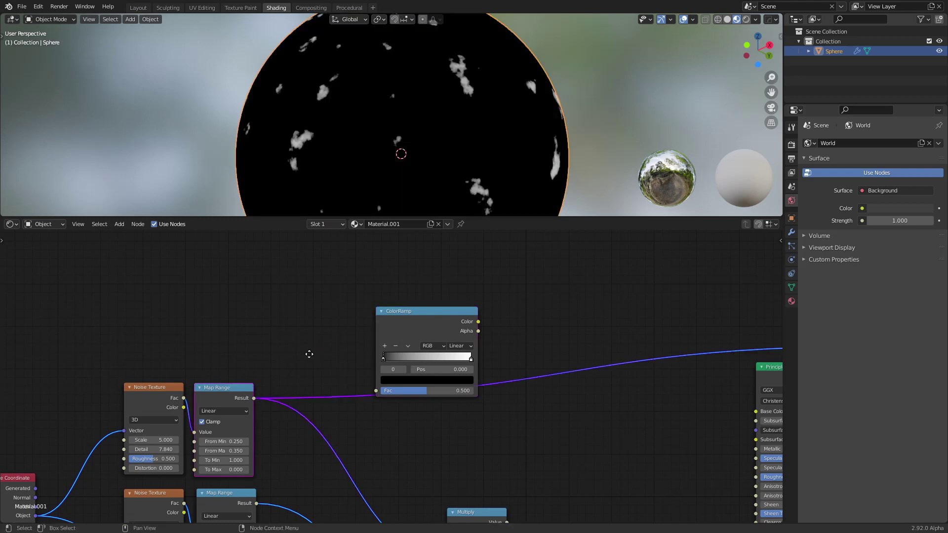
pyautogui.moveTo(309, 354); pyautogui.dragTo(315, 329, button='middle')
pyautogui.moveTo(261, 372); pyautogui.dragTo(382, 365)
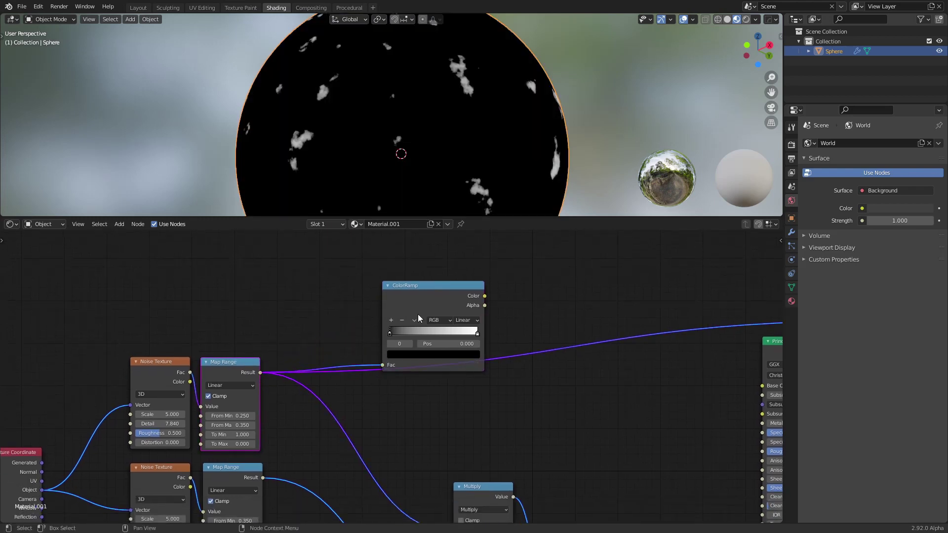
pyautogui.moveTo(417, 315); pyautogui.dragTo(424, 283)
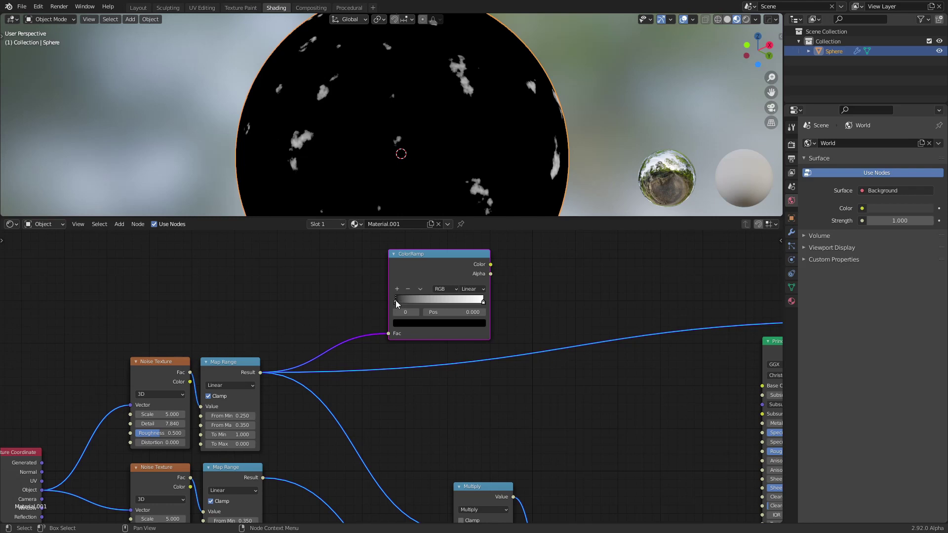
# Change the ColorRamp's white stop to rusty orange with hue 0.032, saturation 0.920 and value 0.446
pyautogui.click(482, 302)
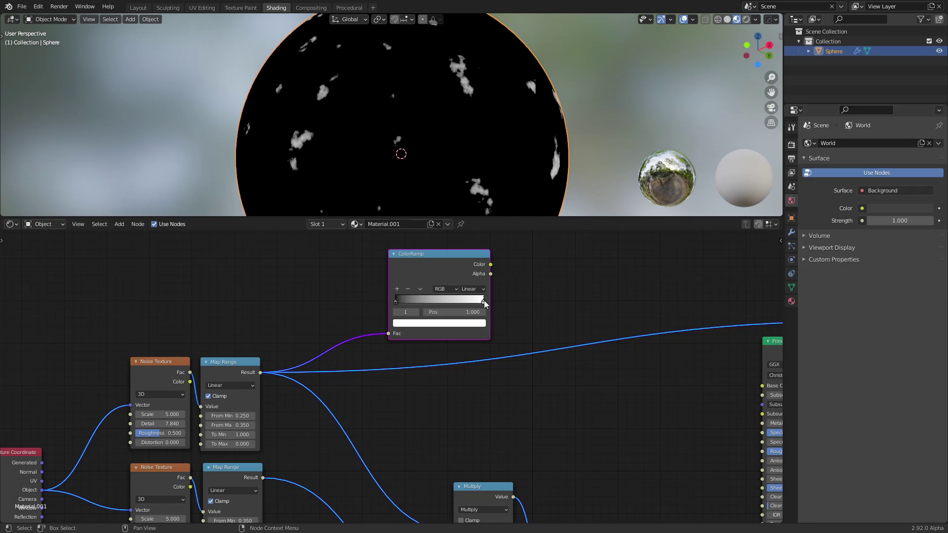
pyautogui.click(438, 323)
pyautogui.click(423, 252)
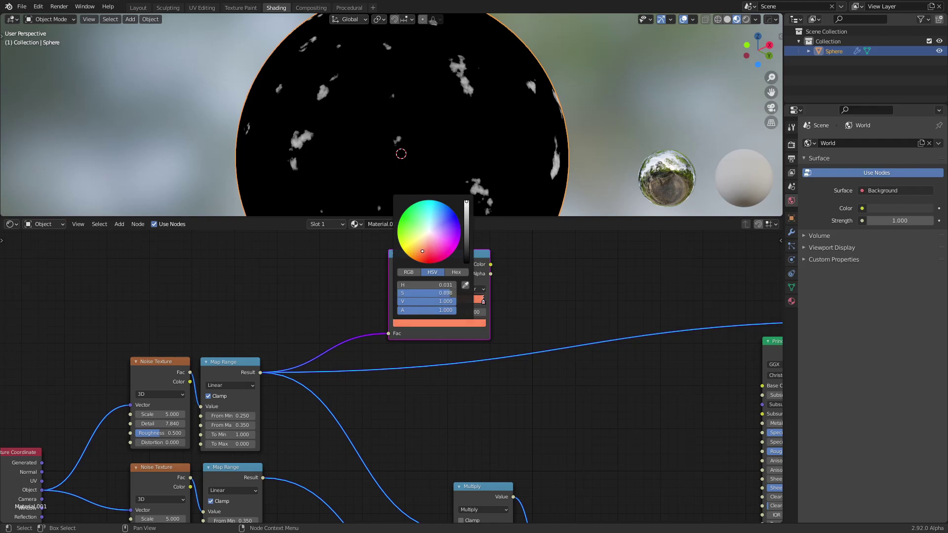
pyautogui.moveTo(422, 252); pyautogui.dragTo(421, 252)
pyautogui.moveTo(467, 222); pyautogui.dragTo(466, 218)
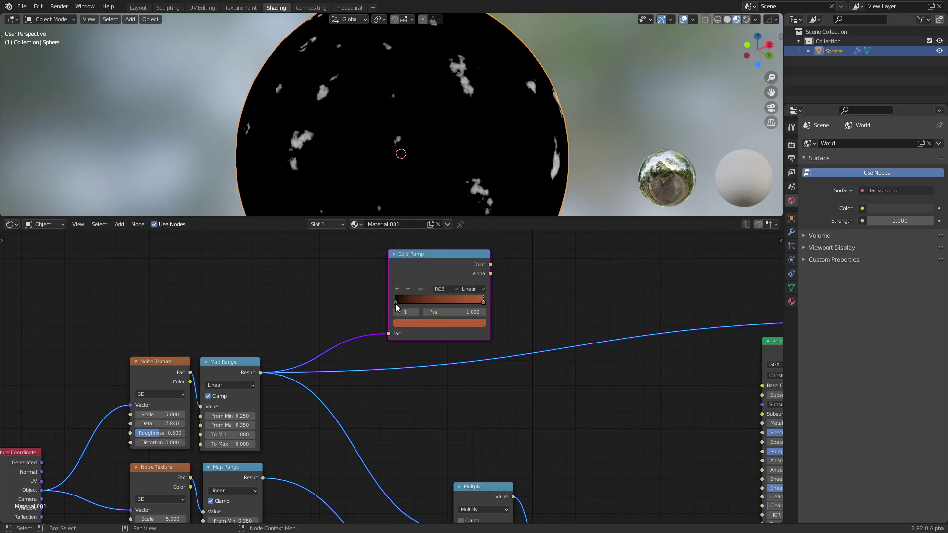
# Change the ColorRamp's black stop to dark brown with hue 0.042, saturation 0.806 and value 0.096
pyautogui.click(394, 304)
pyautogui.click(409, 322)
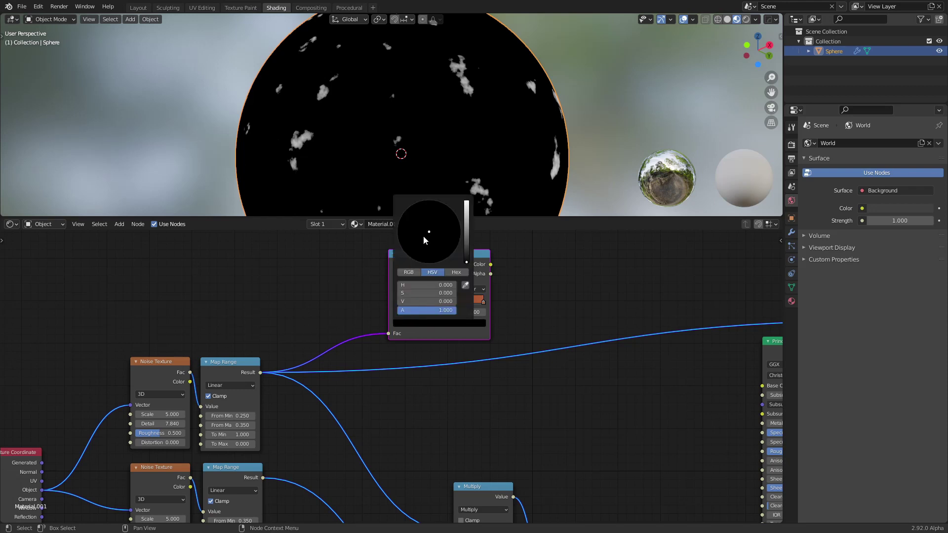
pyautogui.click(469, 247)
pyautogui.moveTo(427, 243)
pyautogui.mouseDown()
pyautogui.moveTo(466, 241)
pyautogui.moveTo(422, 248)
pyautogui.mouseUp()
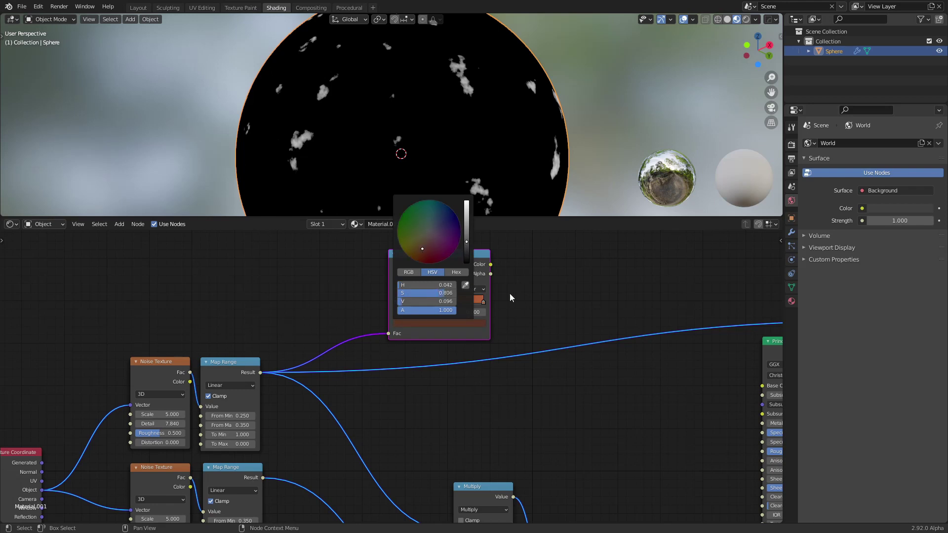
# Shift the ColorRamp slightly and preview its brown and orange colours on the sphere
pyautogui.scroll(-2, 436, 307)
pyautogui.moveTo(419, 281); pyautogui.dragTo(405, 275)
pyautogui.scroll(2, 454, 300)
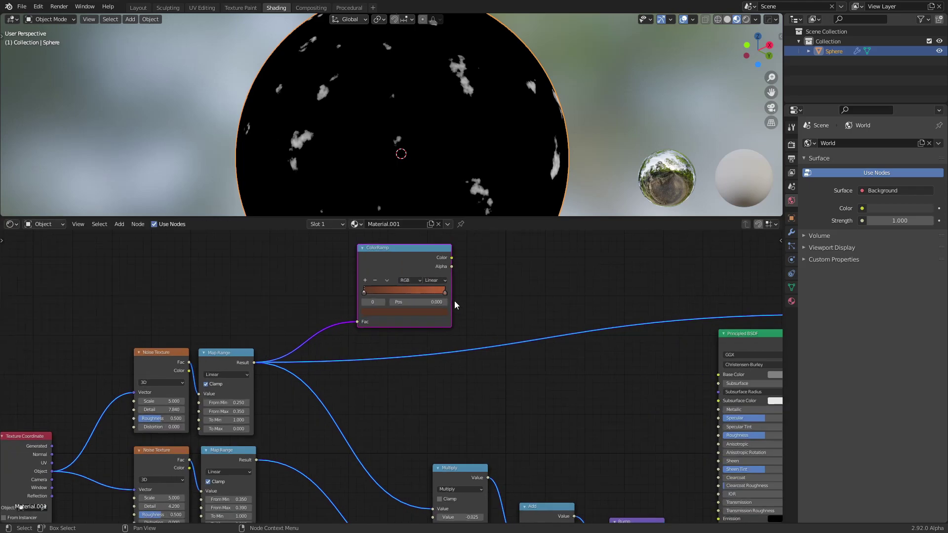
pyautogui.scroll(-1, 454, 301)
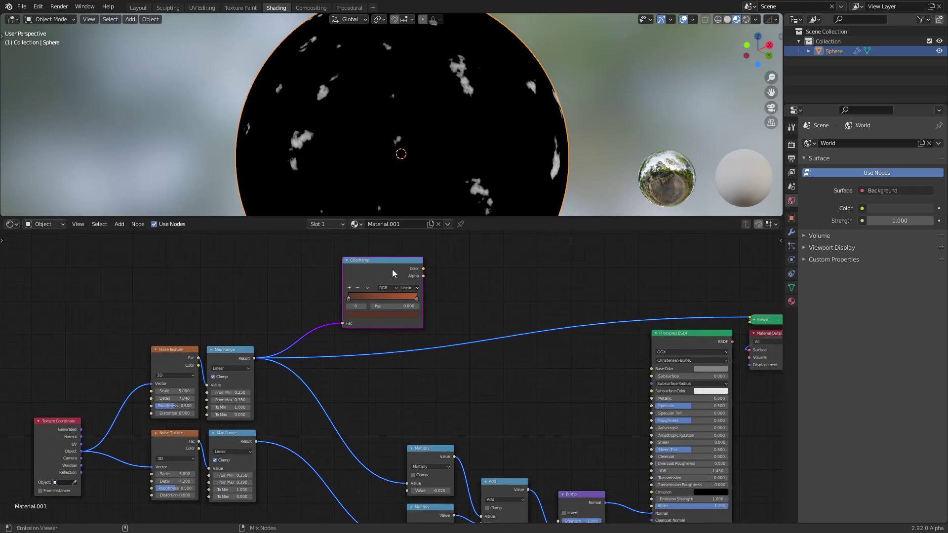
pyautogui.keyDown('ctrl'); pyautogui.keyDown('shift'); pyautogui.click(390, 269); pyautogui.keyUp('shift'); pyautogui.keyUp('ctrl')
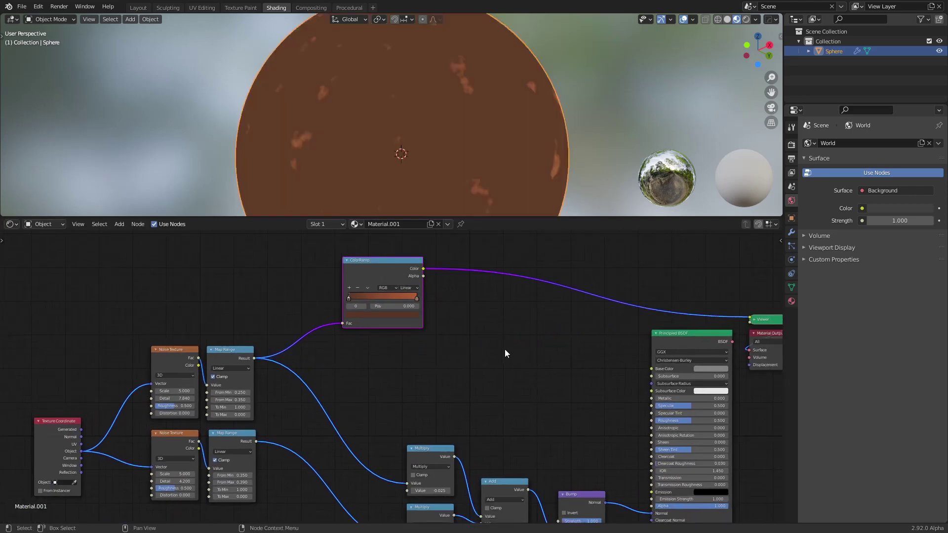
pyautogui.scroll(1, 393, 129)
pyautogui.scroll(-1, 430, 283)
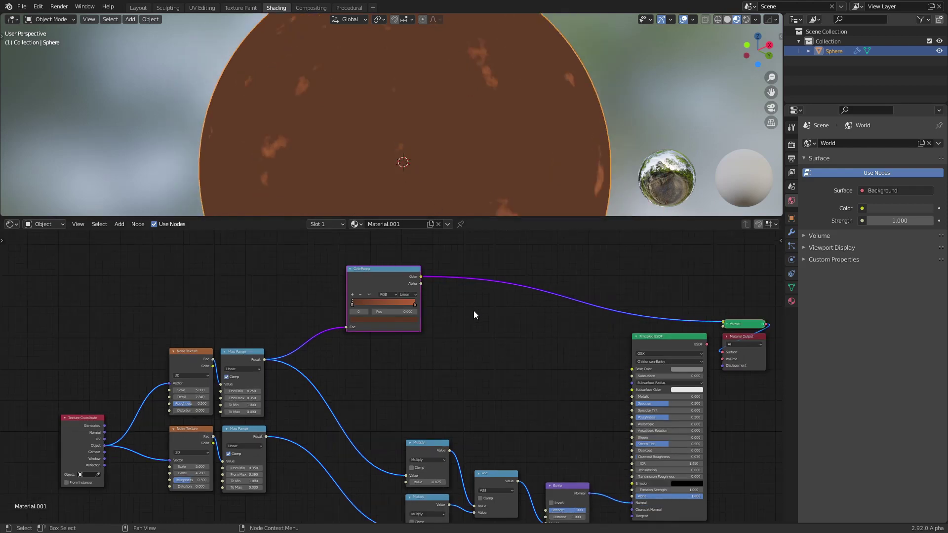
# Raise the ColorRamp a little and place a duplicate of it directly below
pyautogui.moveTo(474, 313); pyautogui.dragTo(515, 349, button='middle')
pyautogui.moveTo(433, 306); pyautogui.dragTo(440, 280)
pyautogui.hotkey('shift', 'd')
pyautogui.click(441, 364)
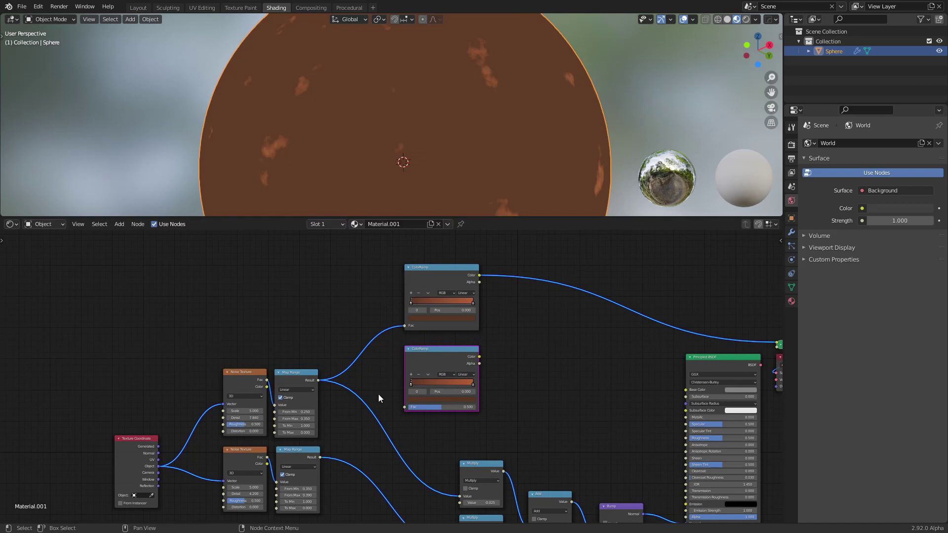
# Preview the lower Map Range on the sphere and connect its Result to the duplicated ColorRamp's Fac
pyautogui.moveTo(378, 394); pyautogui.dragTo(372, 348, button='middle')
pyautogui.scroll(1, 372, 348)
pyautogui.keyDown('ctrl'); pyautogui.keyDown('shift'); pyautogui.click(273, 410); pyautogui.keyUp('shift'); pyautogui.keyUp('ctrl')
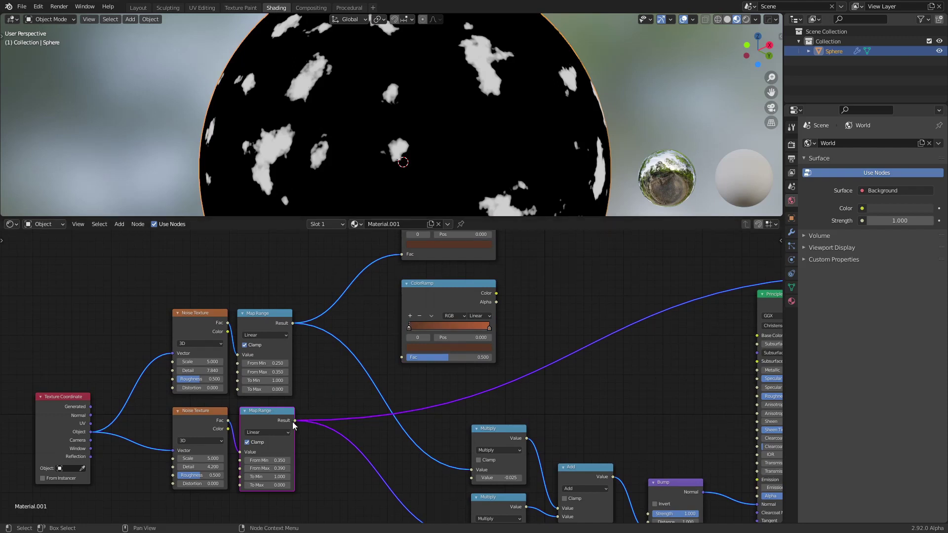
pyautogui.moveTo(294, 420); pyautogui.dragTo(400, 359)
pyautogui.scroll(1, 387, 332)
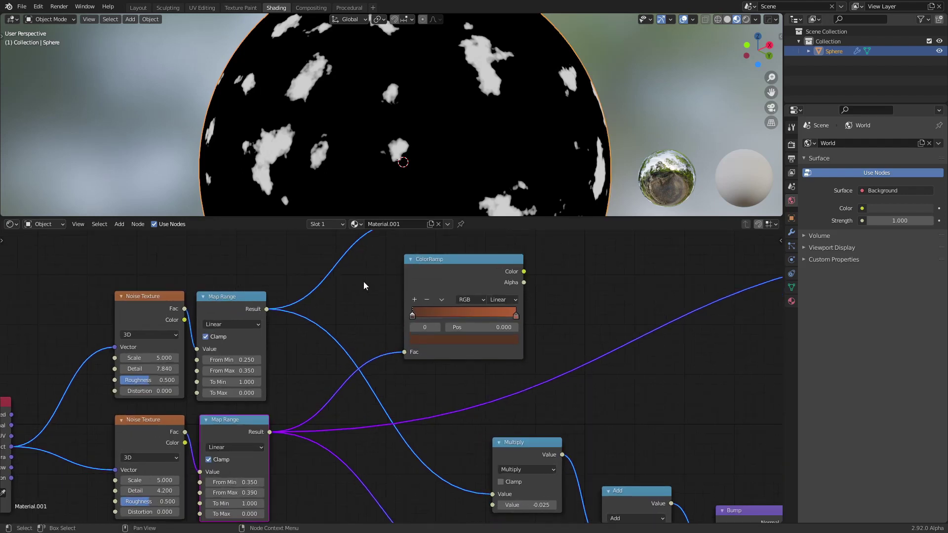
# Change the duplicated ColorRamp's dark brown stop at 0.000 to dark blue
pyautogui.moveTo(388, 327); pyautogui.dragTo(359, 344, button='middle')
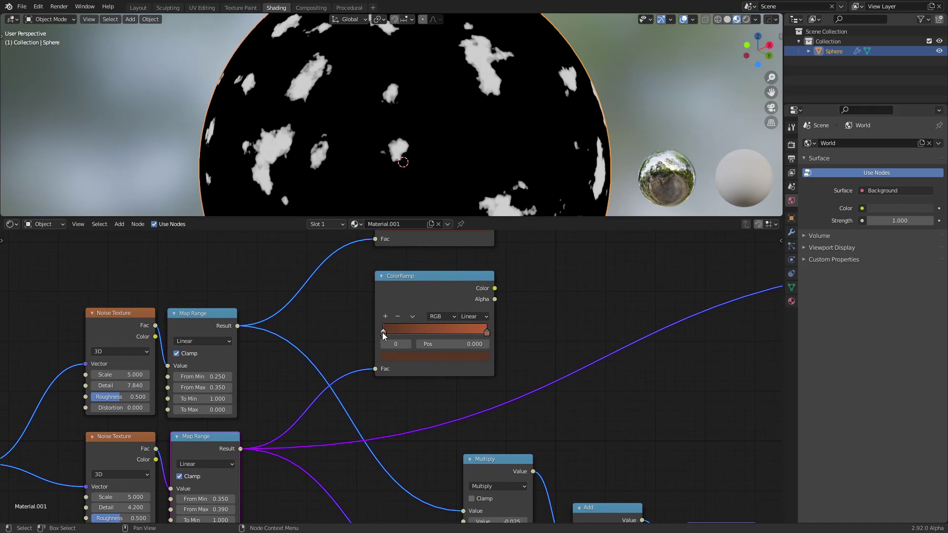
pyautogui.click(399, 356)
pyautogui.moveTo(446, 239); pyautogui.dragTo(435, 239)
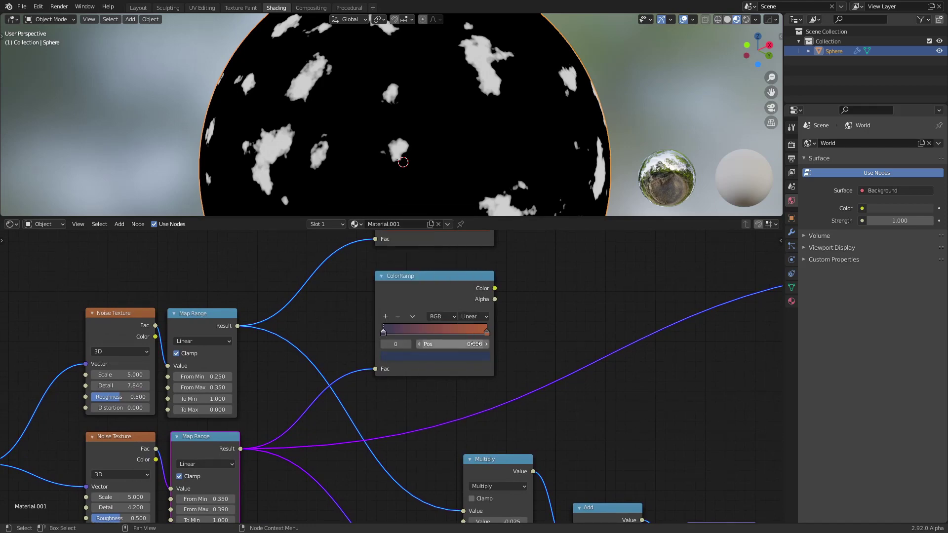
# Change the lower ColorRamp's orange stop at 1.000 to a muted teal blue
pyautogui.click(488, 333)
pyautogui.click(461, 357)
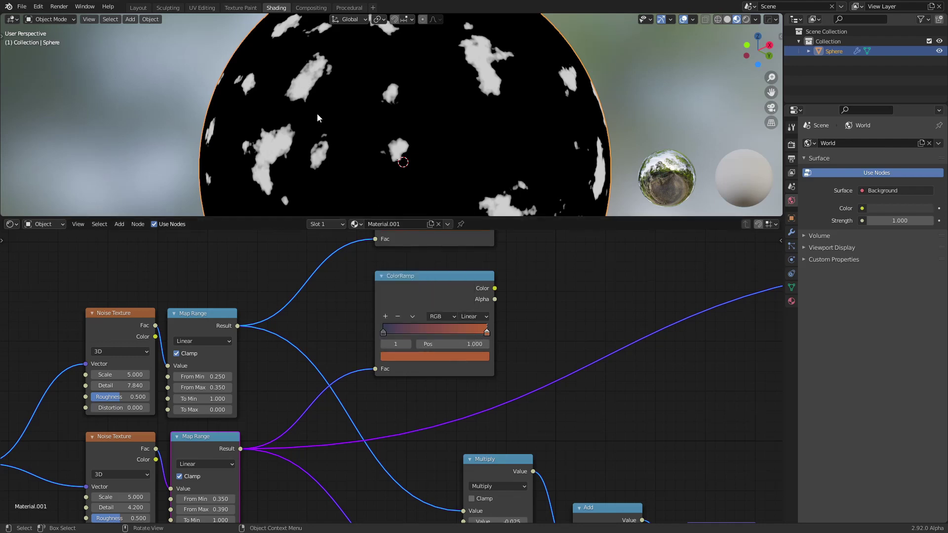
pyautogui.click(413, 357)
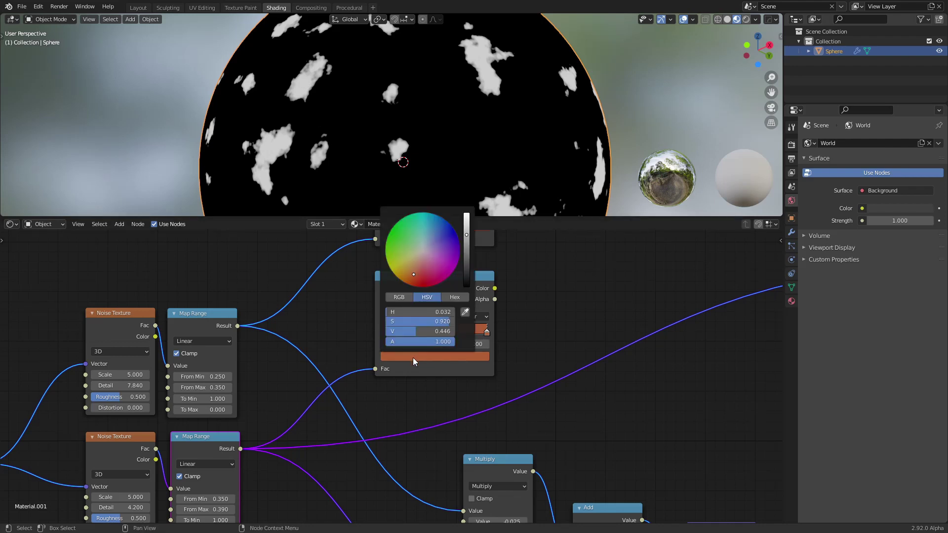
pyautogui.moveTo(427, 236); pyautogui.dragTo(466, 270)
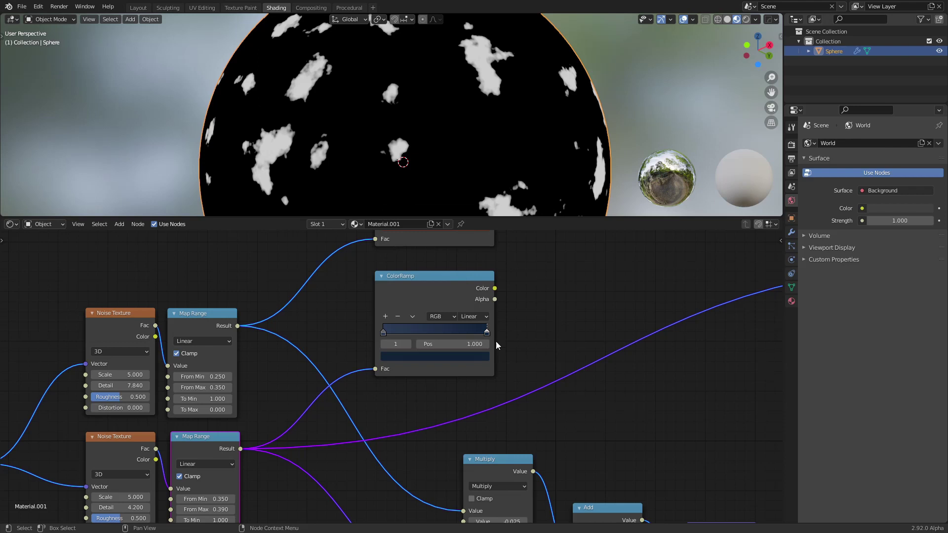
pyautogui.click(469, 355)
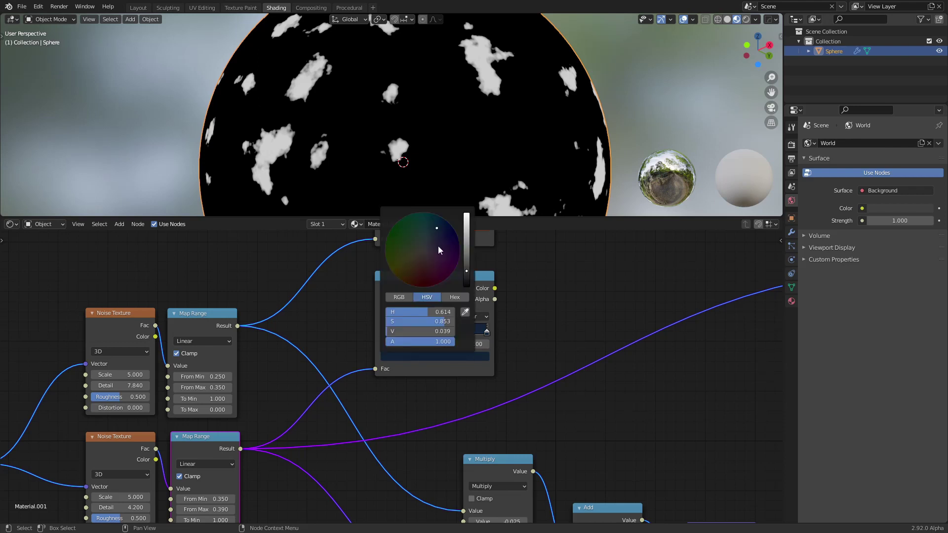
pyautogui.click(464, 255)
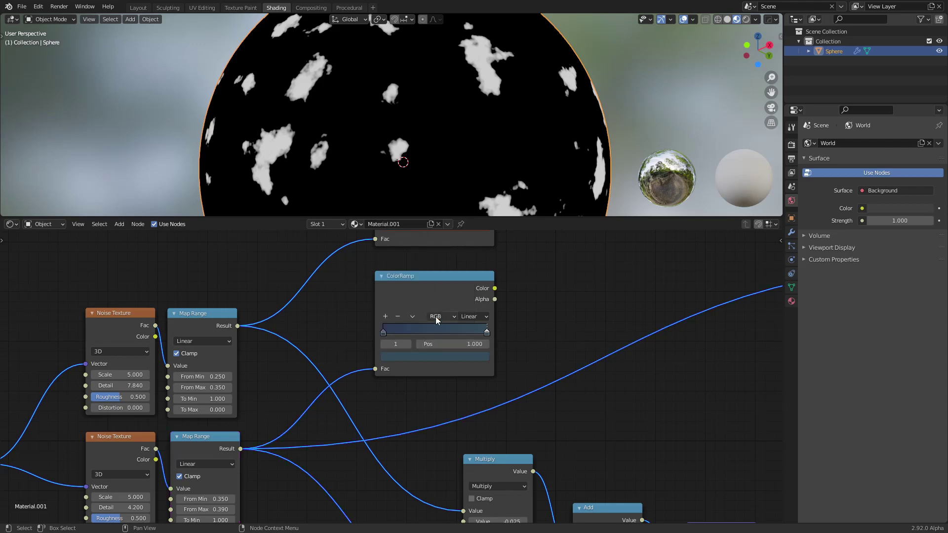
# Move the lower ColorRamp slightly and preview its blue and teal colours on the sphere
pyautogui.scroll(-1, 412, 314)
pyautogui.scroll(-1, 412, 314)
pyautogui.scroll(-1, 471, 322)
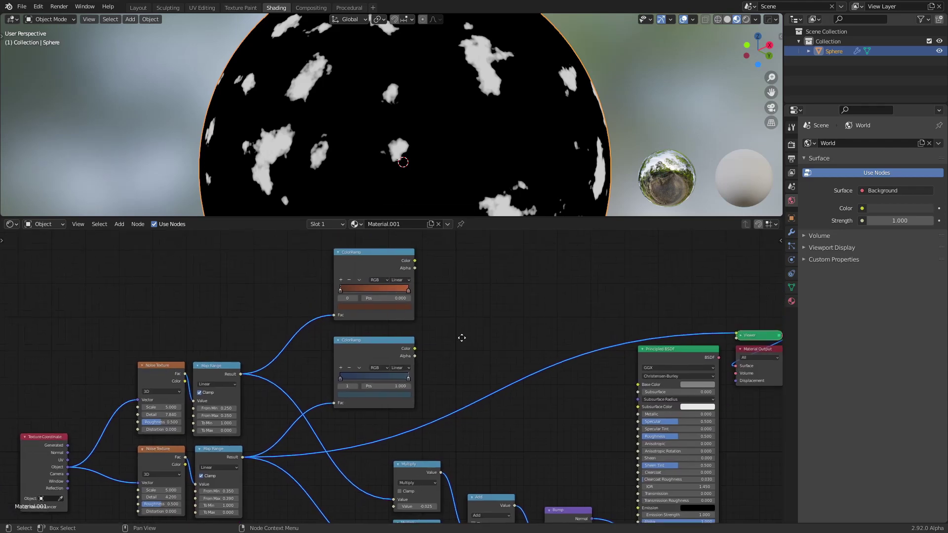
pyautogui.click(389, 348)
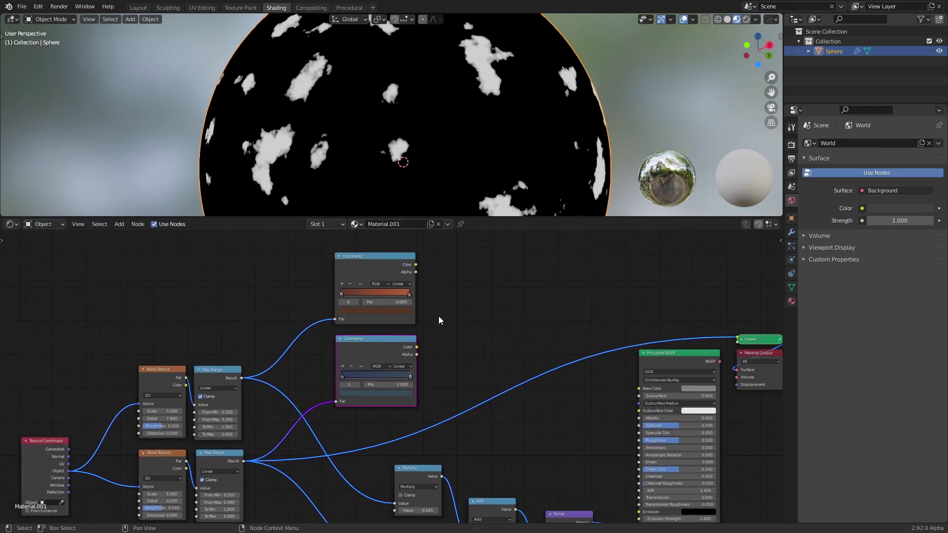
pyautogui.keyDown('ctrl'); pyautogui.keyDown('shift'); pyautogui.click(386, 348); pyautogui.keyUp('shift'); pyautogui.keyUp('ctrl')
# Swap the lower ColorRamp's stops, putting teal at 0.000 and dark blue at the opposite end
pyautogui.scroll(3, 392, 392)
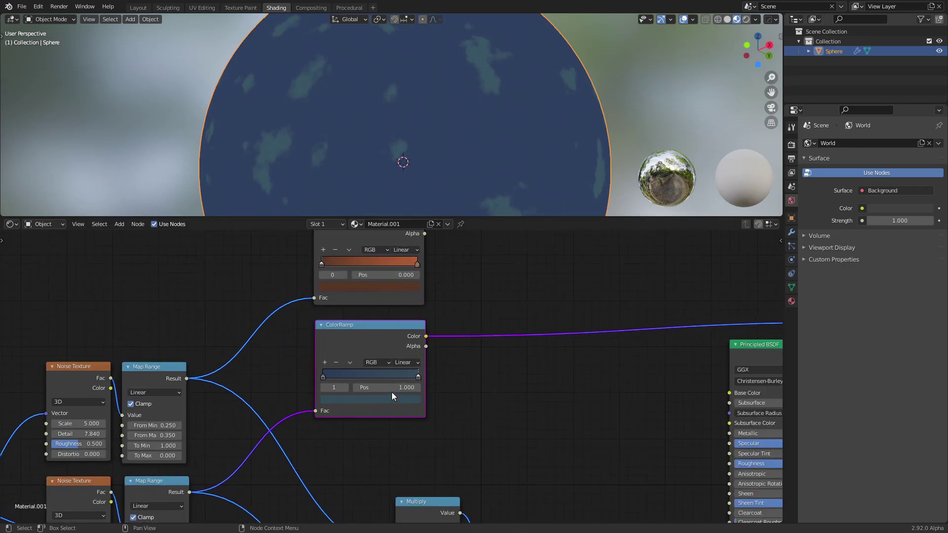
pyautogui.moveTo(421, 378); pyautogui.dragTo(394, 377)
pyautogui.moveTo(322, 374); pyautogui.dragTo(295, 375)
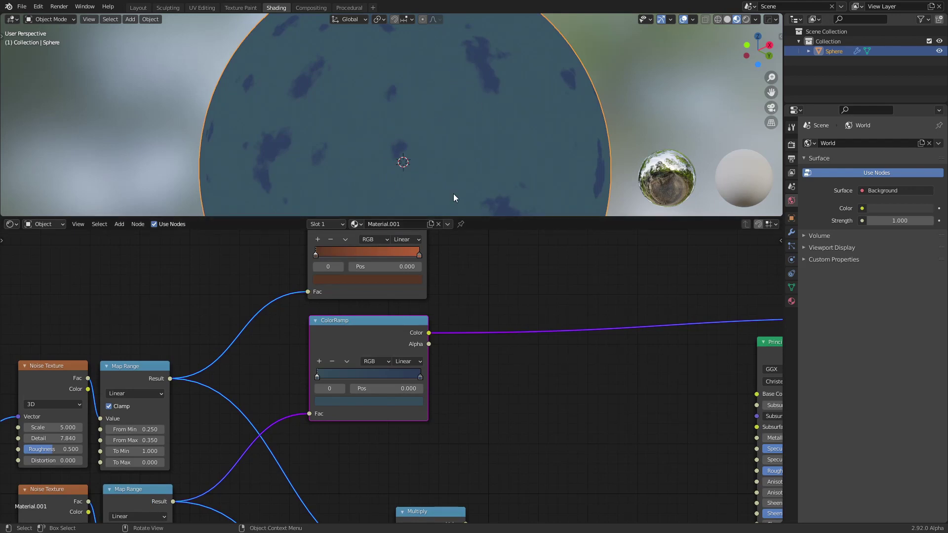
# Move both ColorRamp nodes farther from the Map Range nodes, toward the Principled BSDF, to free space between them
pyautogui.scroll(-2, 450, 306)
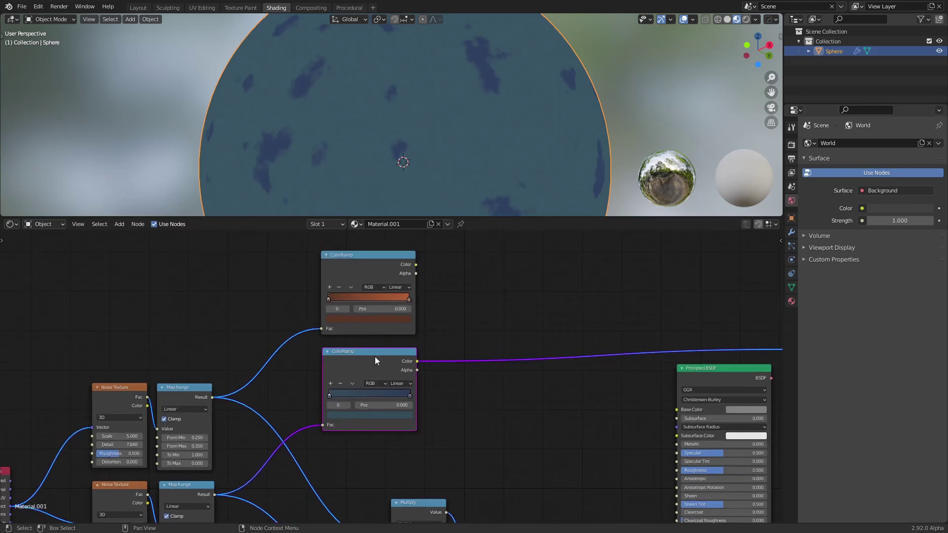
pyautogui.moveTo(476, 351); pyautogui.dragTo(493, 384, button='middle')
pyautogui.moveTo(381, 304); pyautogui.dragTo(518, 262)
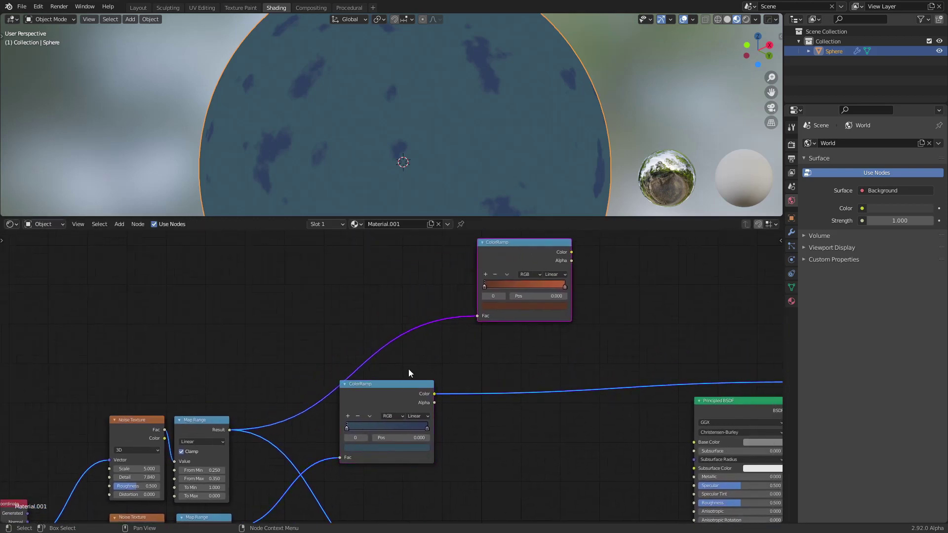
pyautogui.moveTo(399, 385); pyautogui.dragTo(558, 373)
# Add a MixRGB node and place it between the two ColorRamp nodes, aligned above the blue one
pyautogui.moveTo(489, 363); pyautogui.dragTo(469, 317, button='middle')
pyautogui.hotkey('shift', 'a')
pyautogui.click(445, 317)
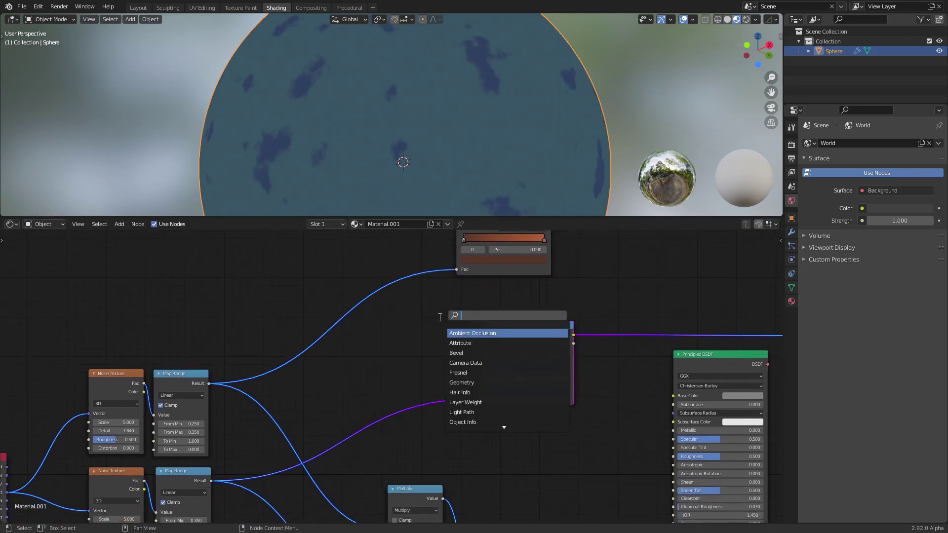
pyautogui.write('mix')
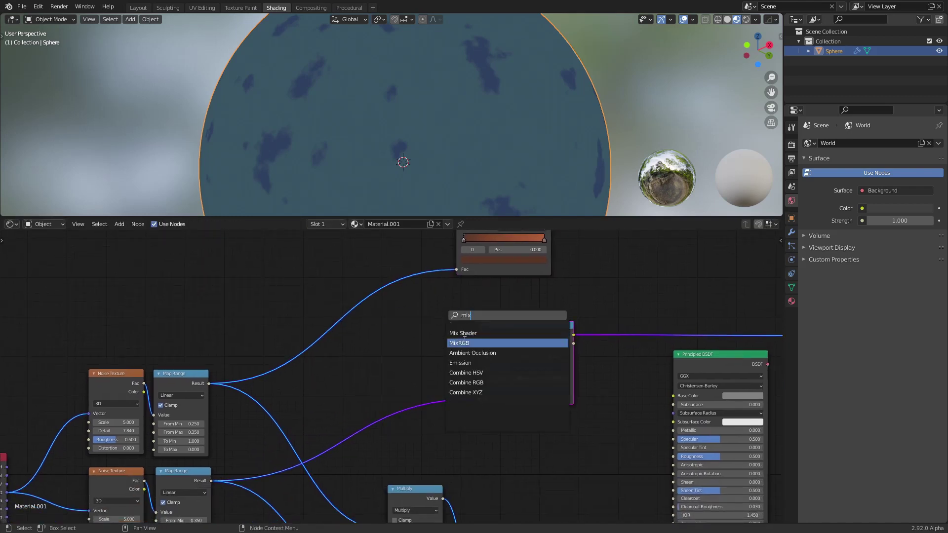
pyautogui.click(459, 343)
pyautogui.click(378, 354)
pyautogui.scroll(1, 378, 355)
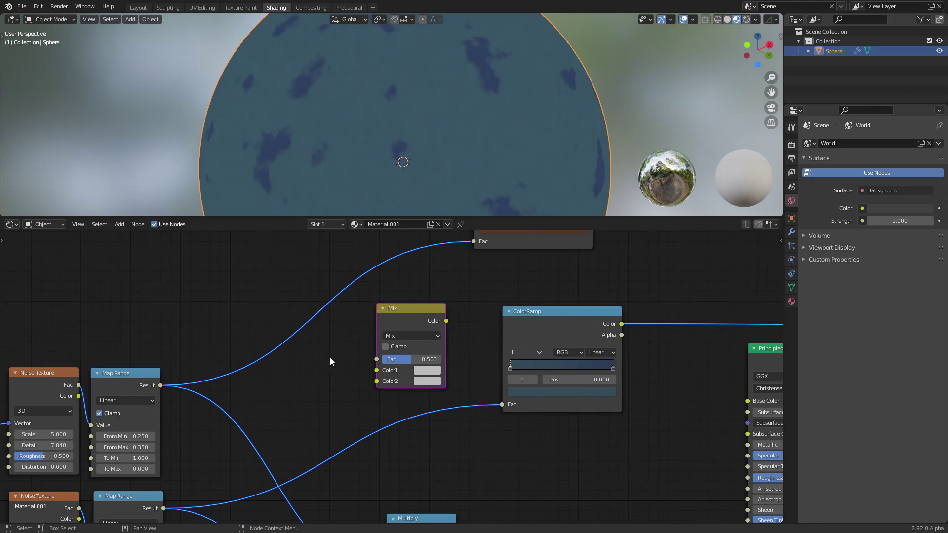
pyautogui.moveTo(507, 340); pyautogui.dragTo(450, 387)
pyautogui.moveTo(406, 325); pyautogui.dragTo(522, 283)
pyautogui.moveTo(458, 287); pyautogui.dragTo(400, 320, button='middle')
pyautogui.moveTo(377, 357); pyautogui.dragTo(384, 328, button='middle')
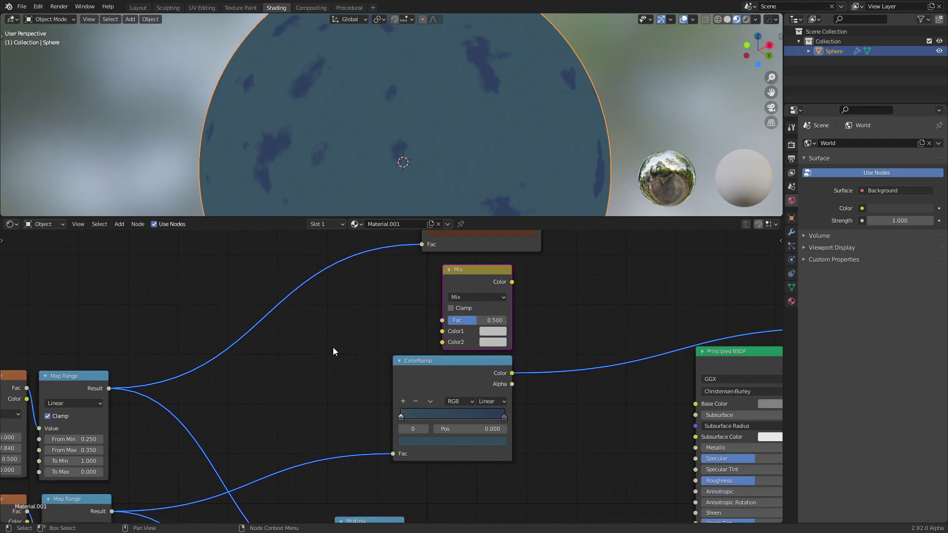
pyautogui.moveTo(344, 385); pyautogui.dragTo(342, 351, button='middle')
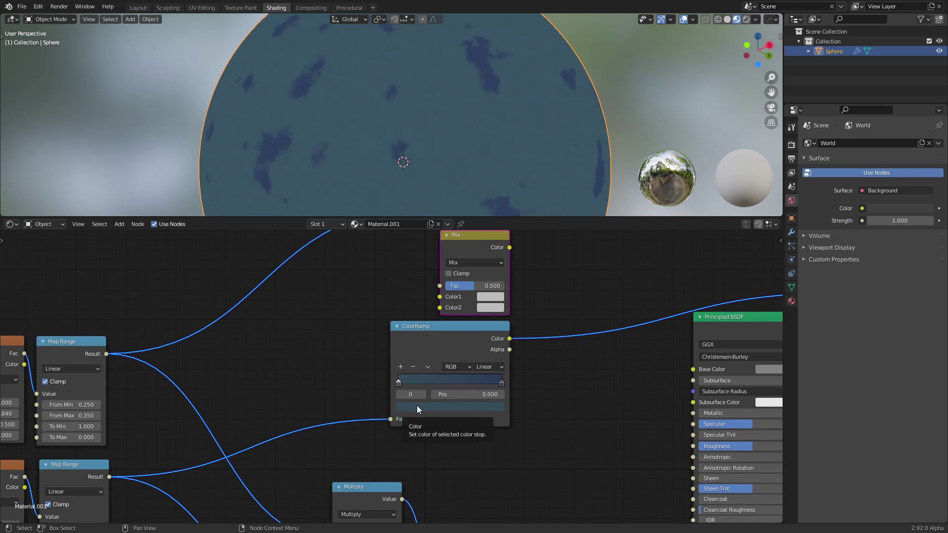
# Copy the lower ColorRamp's teal and dark blue into the Mix node's Color1 and Color2, with the lower Map Range driving Fac
pyautogui.moveTo(408, 405); pyautogui.dragTo(431, 402)
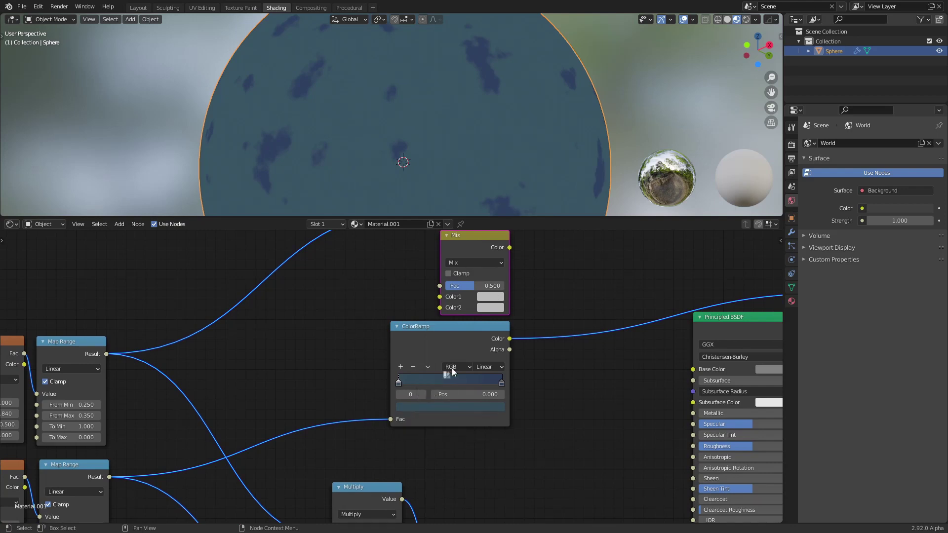
pyautogui.moveTo(485, 298); pyautogui.dragTo(486, 298)
pyautogui.click(502, 383)
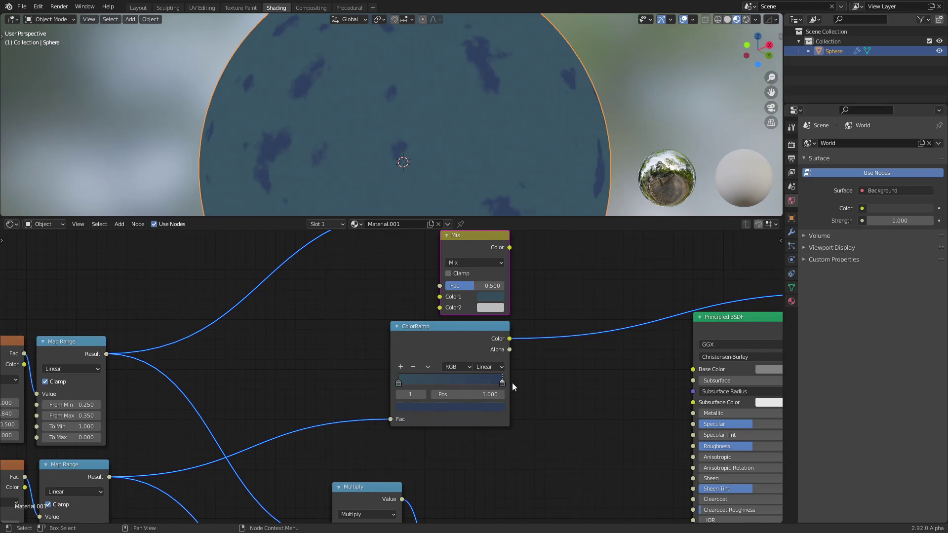
pyautogui.moveTo(482, 405); pyautogui.dragTo(500, 322)
pyautogui.moveTo(110, 477); pyautogui.dragTo(436, 286)
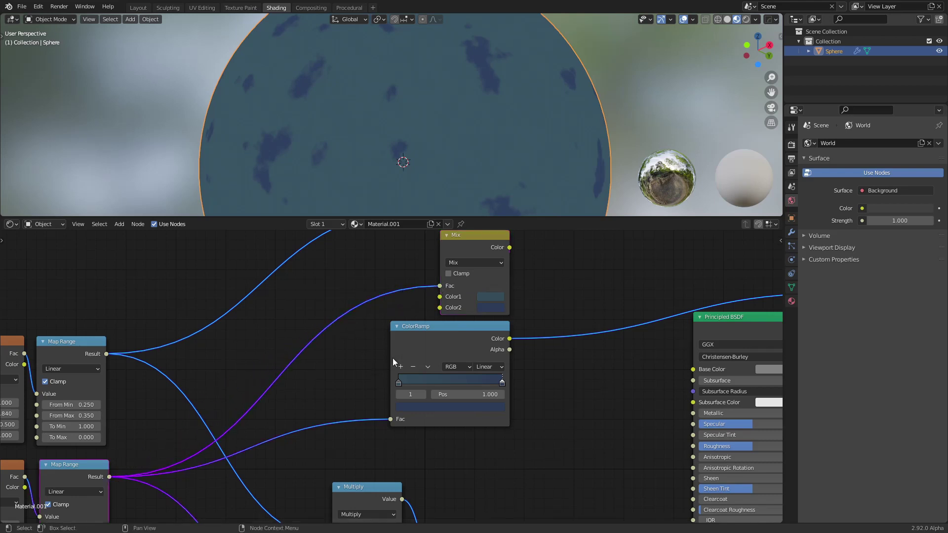
# Compare the Mix node with the blue ColorRamp on the sphere, and delete that ColorRamp
pyautogui.moveTo(393, 362); pyautogui.dragTo(378, 394, button='middle')
pyautogui.keyDown('ctrl'); pyautogui.keyDown('shift'); pyautogui.click(467, 275); pyautogui.keyUp('shift'); pyautogui.keyUp('ctrl')
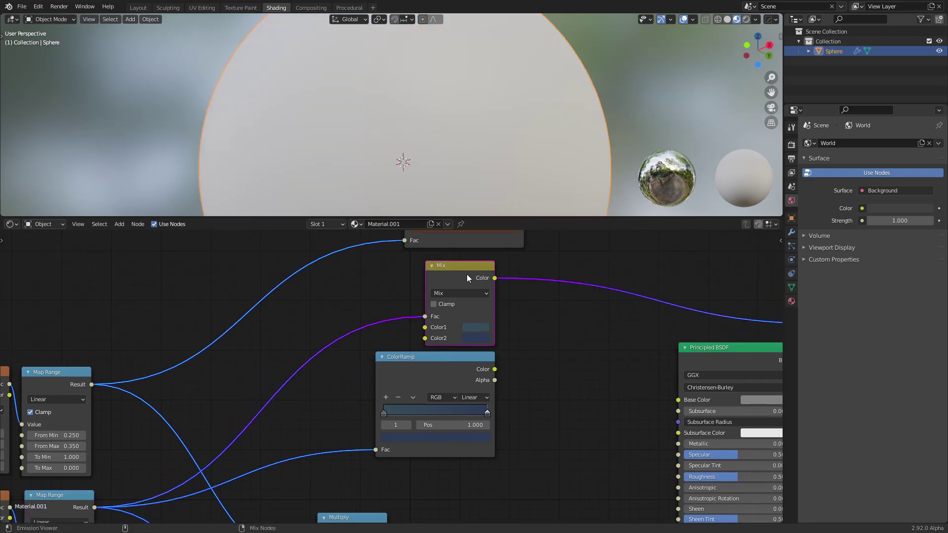
pyautogui.keyDown('ctrl'); pyautogui.keyDown('shift'); pyautogui.click(460, 361); pyautogui.keyUp('shift'); pyautogui.keyUp('ctrl')
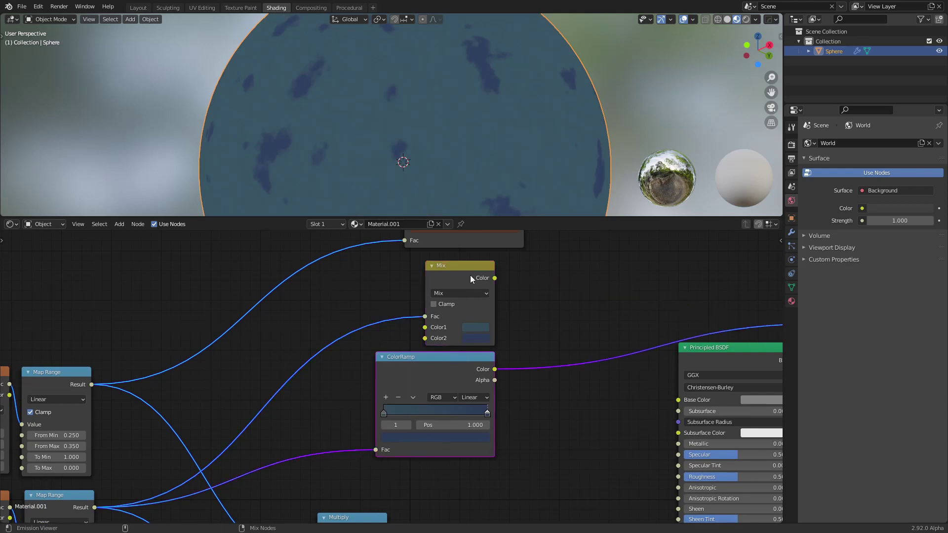
pyautogui.keyDown('ctrl'); pyautogui.keyDown('shift'); pyautogui.click(470, 276); pyautogui.keyUp('shift'); pyautogui.keyUp('ctrl')
pyautogui.keyDown('ctrl'); pyautogui.keyDown('shift'); pyautogui.click(457, 360); pyautogui.keyUp('shift'); pyautogui.keyUp('ctrl')
pyautogui.keyDown('ctrl'); pyautogui.keyDown('shift'); pyautogui.click(467, 277); pyautogui.keyUp('shift'); pyautogui.keyUp('ctrl')
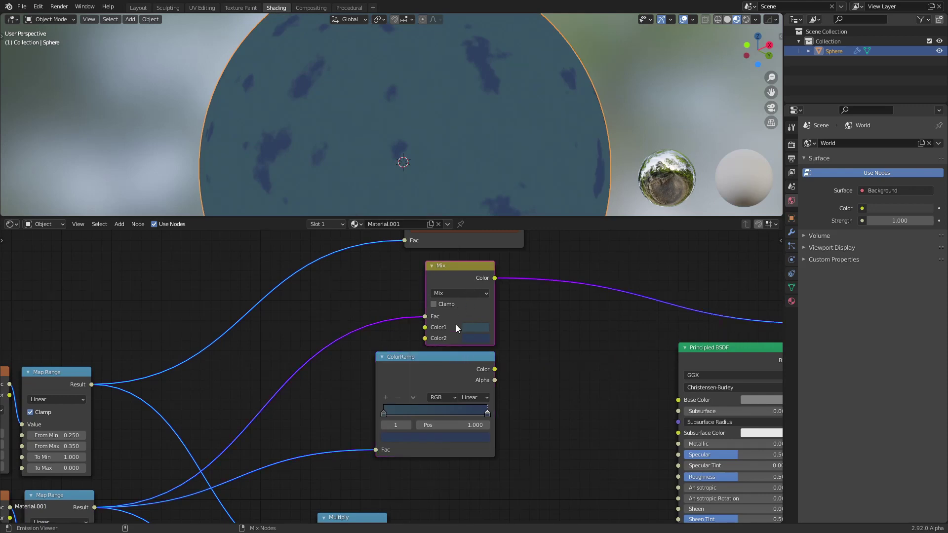
pyautogui.keyDown('ctrl'); pyautogui.keyDown('shift'); pyautogui.click(454, 368); pyautogui.keyUp('shift'); pyautogui.keyUp('ctrl')
pyautogui.click(450, 378)
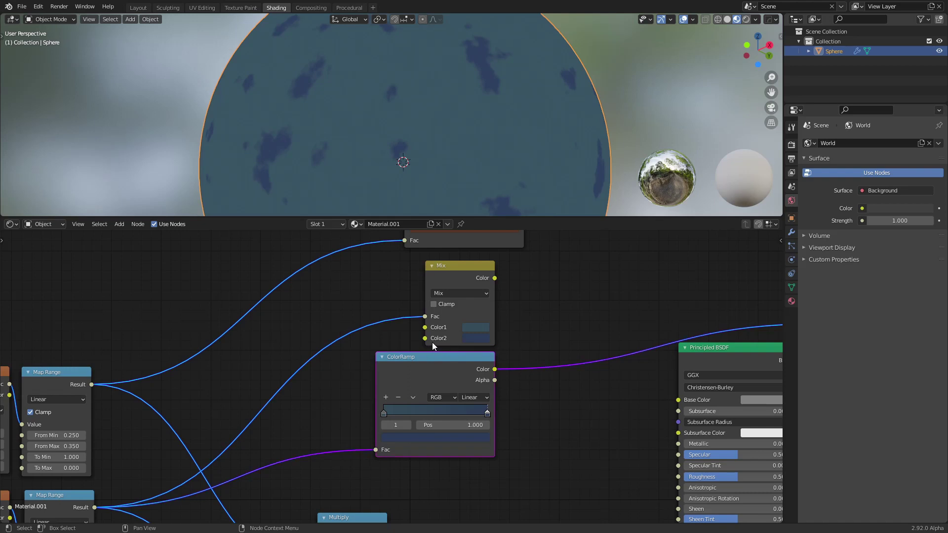
pyautogui.press('x')
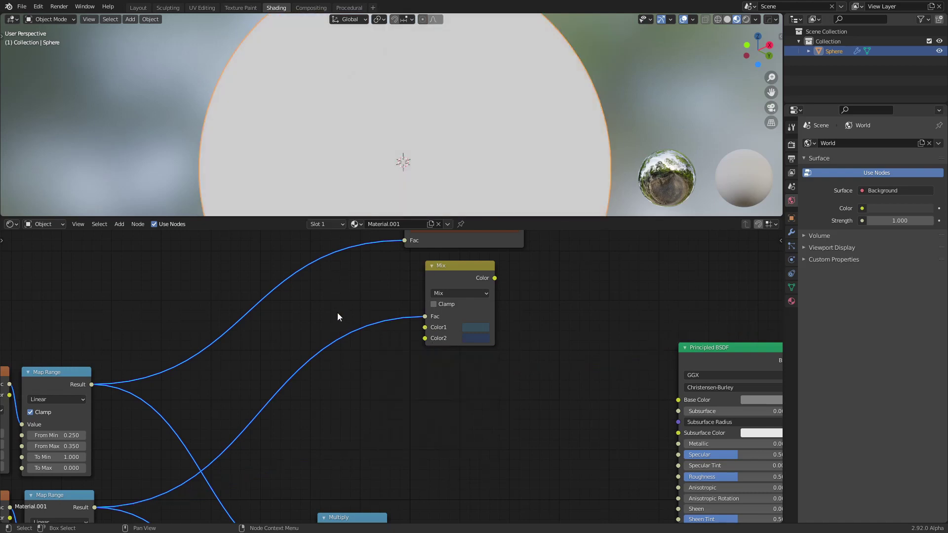
# Add an RGB node above the upper Map Range and connect its Color to the Mix node's Color1
pyautogui.moveTo(293, 304); pyautogui.dragTo(381, 354, button='middle')
pyautogui.hotkey('shift', 'a')
pyautogui.click(344, 341)
pyautogui.write('rgb')
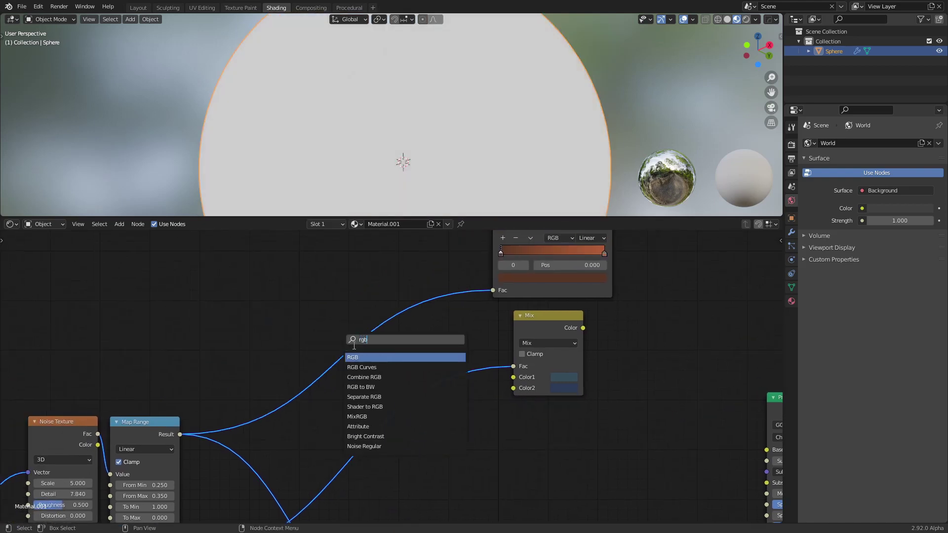
pyautogui.press('Return')
pyautogui.click(215, 275)
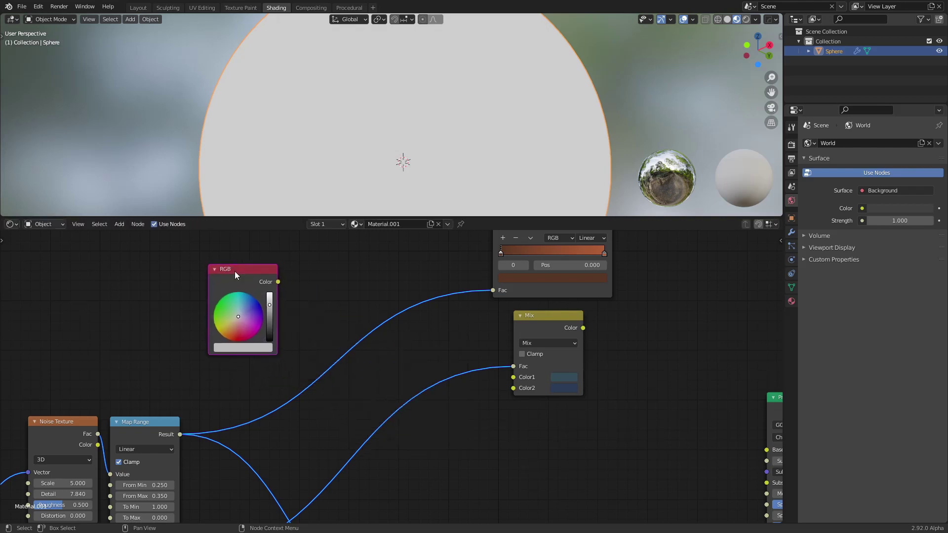
pyautogui.moveTo(279, 282); pyautogui.dragTo(513, 377)
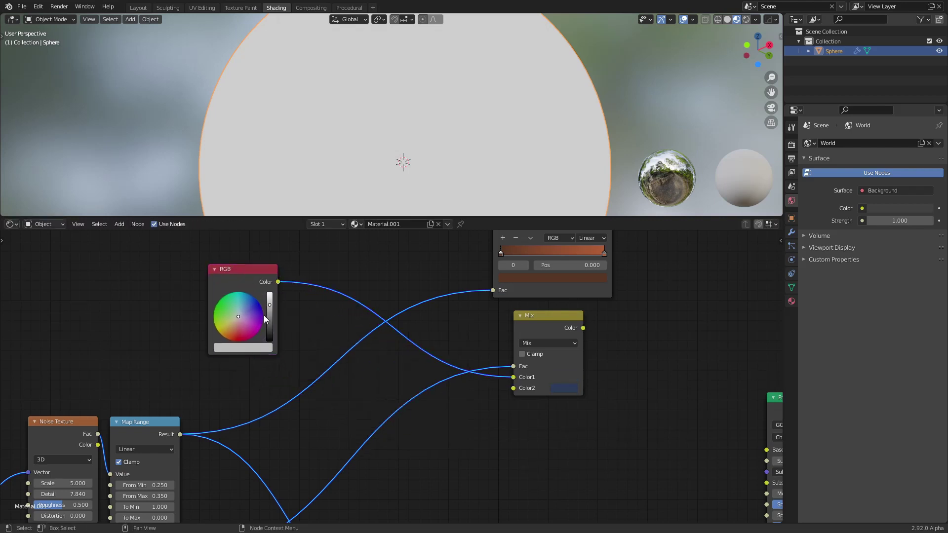
# Move the RGB node higher and try a different hue on its colour wheel
pyautogui.scroll(-3, 334, 330)
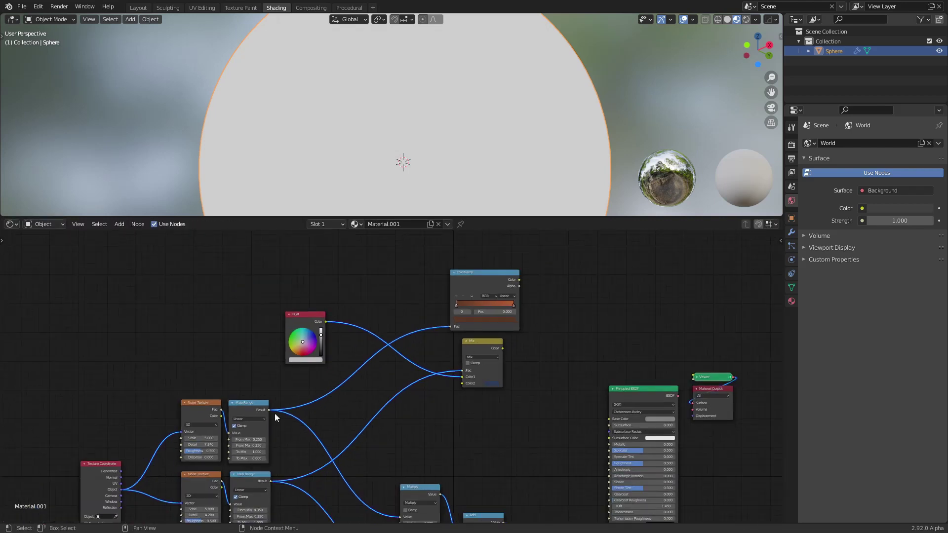
pyautogui.moveTo(310, 334); pyautogui.dragTo(310, 313)
pyautogui.scroll(2, 338, 359)
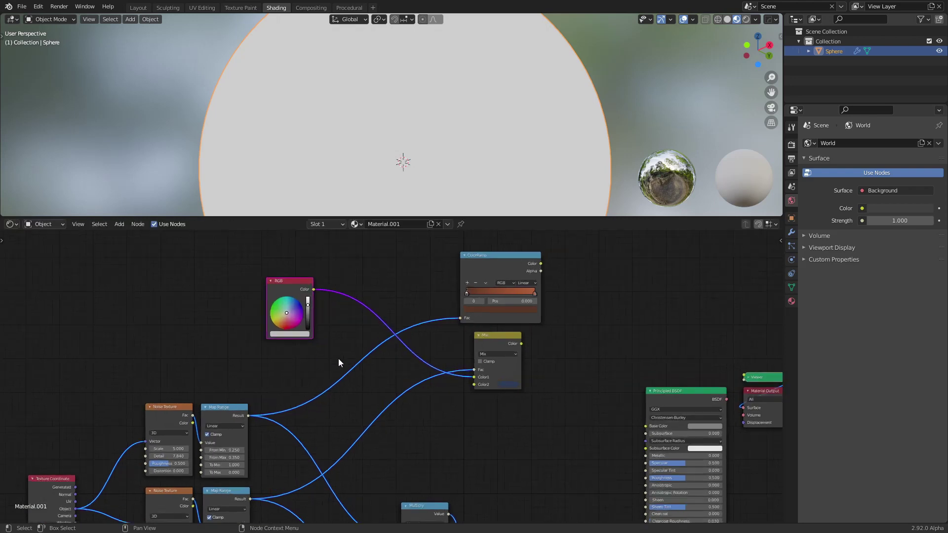
pyautogui.scroll(2, 307, 330)
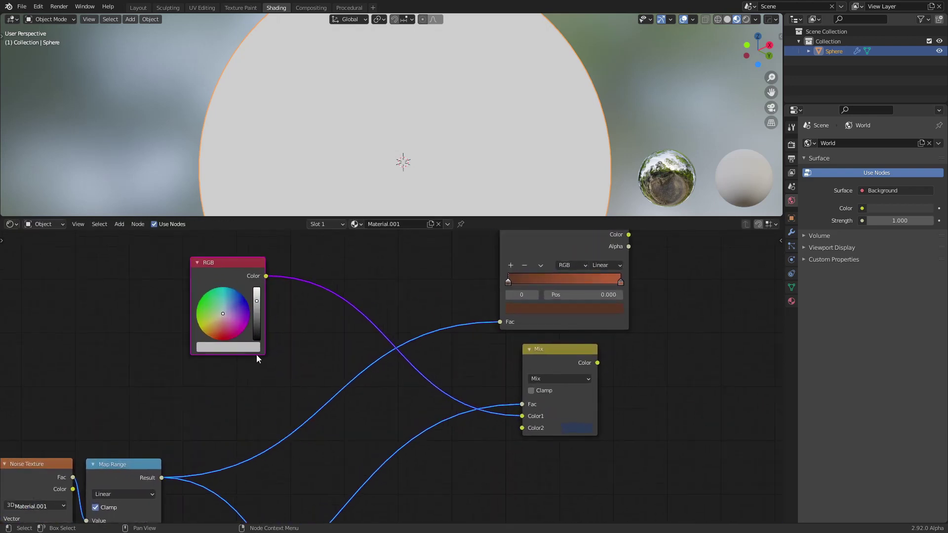
pyautogui.moveTo(232, 314)
pyautogui.mouseDown()
pyautogui.moveTo(209, 302)
pyautogui.moveTo(223, 328)
pyautogui.moveTo(245, 319)
pyautogui.mouseUp()
# Preview the Mix node on the sphere, cut its link from the RGB node and delete the RGB node
pyautogui.scroll(-1, 531, 363)
pyautogui.keyDown('ctrl'); pyautogui.keyDown('shift'); pyautogui.click(540, 363); pyautogui.keyUp('shift'); pyautogui.keyUp('ctrl')
pyautogui.keyDown('ctrl'); pyautogui.moveTo(496, 417); pyautogui.dragTo(487, 407, button='right'); pyautogui.keyUp('ctrl')
pyautogui.click(242, 283)
pyautogui.press('x')
# Move the rust ColorRamp up and duplicate the Mix node into the space beneath it
pyautogui.scroll(-1, 365, 335)
pyautogui.click(563, 267)
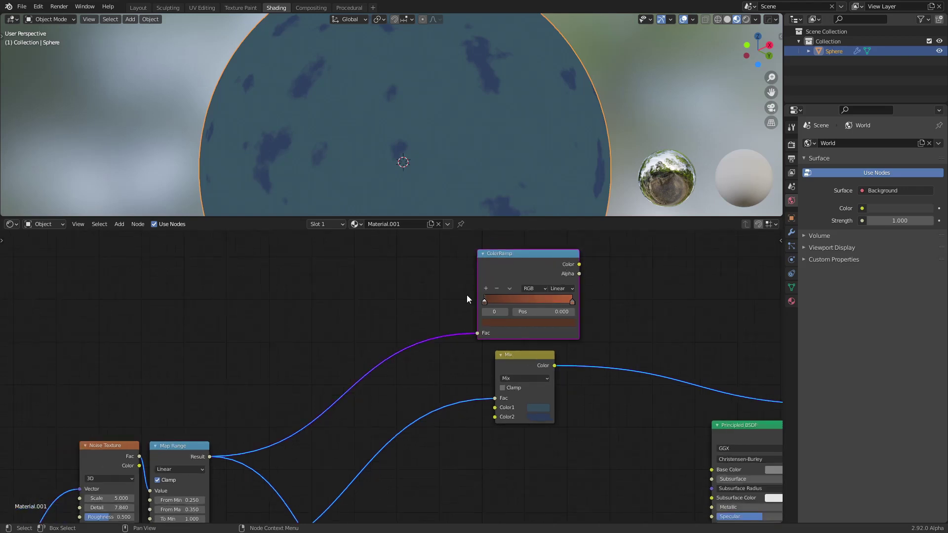
pyautogui.moveTo(466, 294); pyautogui.dragTo(382, 321, button='middle')
pyautogui.moveTo(445, 290); pyautogui.dragTo(445, 249)
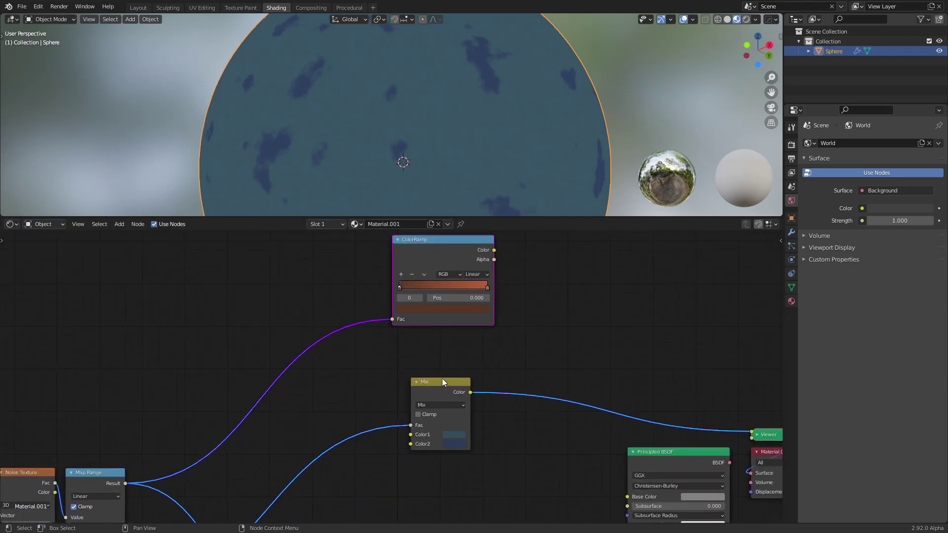
pyautogui.click(439, 393)
pyautogui.hotkey('shift', 'd')
pyautogui.click(445, 356)
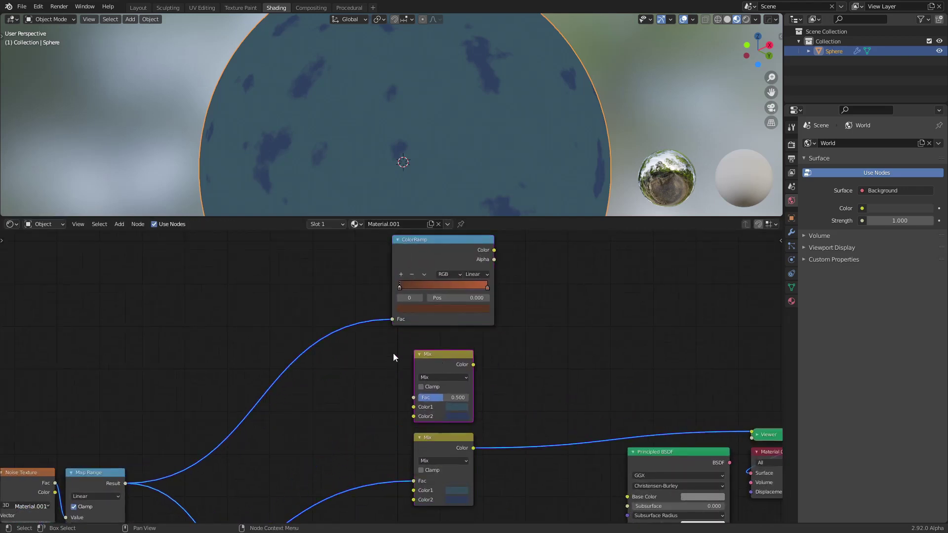
# Replace the rust ColorRamp with the duplicated Mix node, using its dark brown as Color1, orange as Color2 and the upper Map Range as Fac
pyautogui.scroll(1, 401, 282)
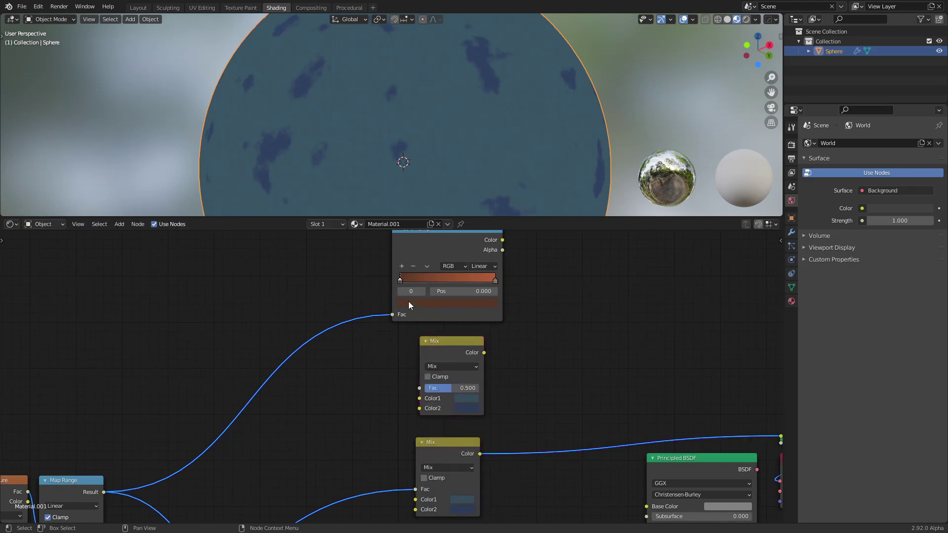
pyautogui.click(495, 279)
pyautogui.moveTo(104, 492); pyautogui.dragTo(419, 388)
pyautogui.press('x')
pyautogui.scroll(-1, 350, 345)
pyautogui.moveTo(351, 344); pyautogui.dragTo(401, 383, button='middle')
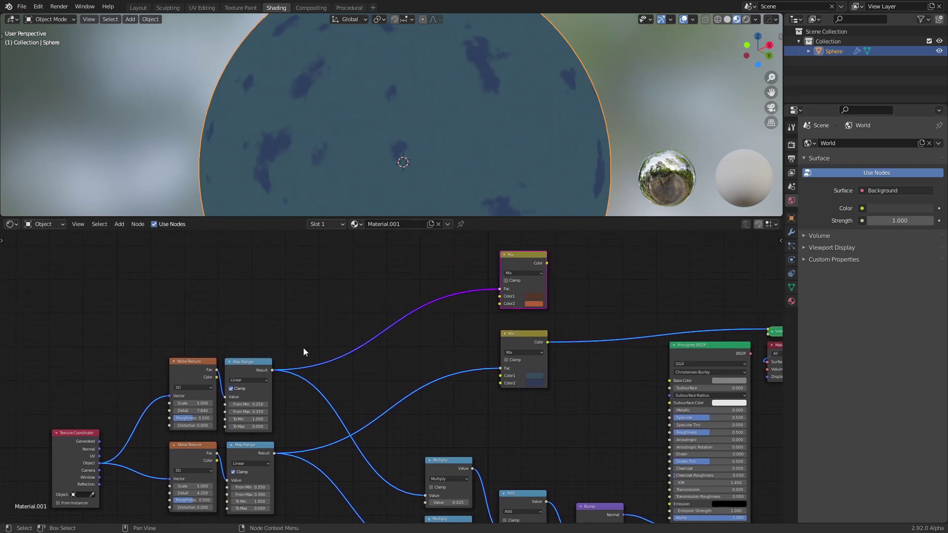
# Compare the black-and-white masks of the upper and lower Map Range nodes on the sphere
pyautogui.keyDown('ctrl'); pyautogui.keyDown('shift'); pyautogui.click(244, 365); pyautogui.keyUp('shift'); pyautogui.keyUp('ctrl')
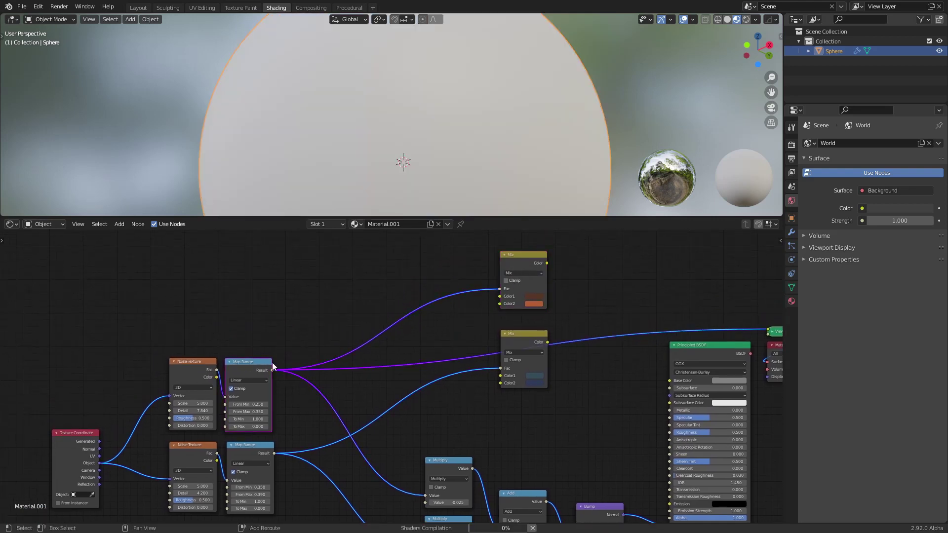
pyautogui.moveTo(346, 371); pyautogui.dragTo(407, 289, button='middle')
pyautogui.keyDown('ctrl'); pyautogui.keyDown('shift'); pyautogui.click(306, 370); pyautogui.keyUp('shift'); pyautogui.keyUp('ctrl')
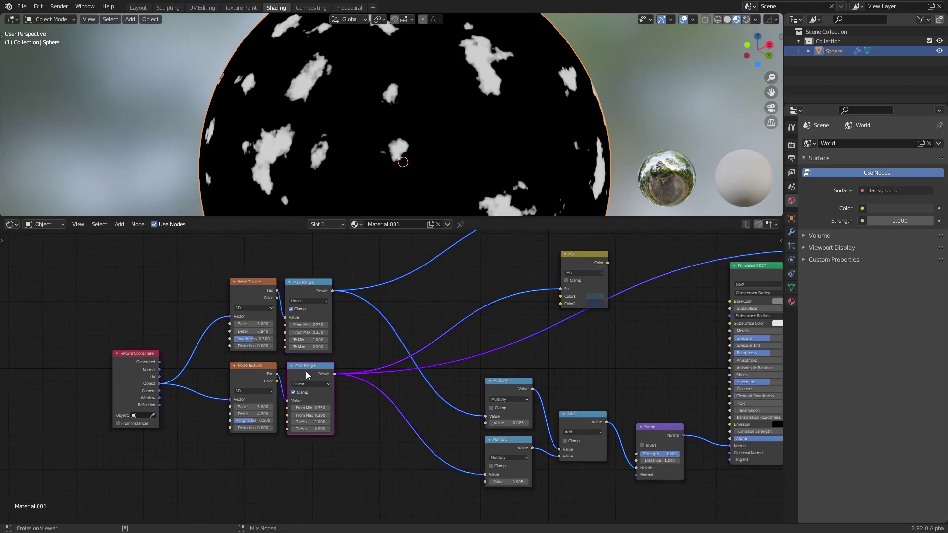
pyautogui.keyDown('ctrl'); pyautogui.keyDown('shift'); pyautogui.click(308, 286); pyautogui.keyUp('shift'); pyautogui.keyUp('ctrl')
pyautogui.moveTo(415, 328)
pyautogui.mouseDown(button='middle')
pyautogui.moveTo(334, 402)
pyautogui.moveTo(339, 416)
pyautogui.moveTo(407, 366)
pyautogui.moveTo(395, 337)
pyautogui.moveTo(406, 344)
pyautogui.mouseUp(button='middle')
pyautogui.scroll(1, 339, 417)
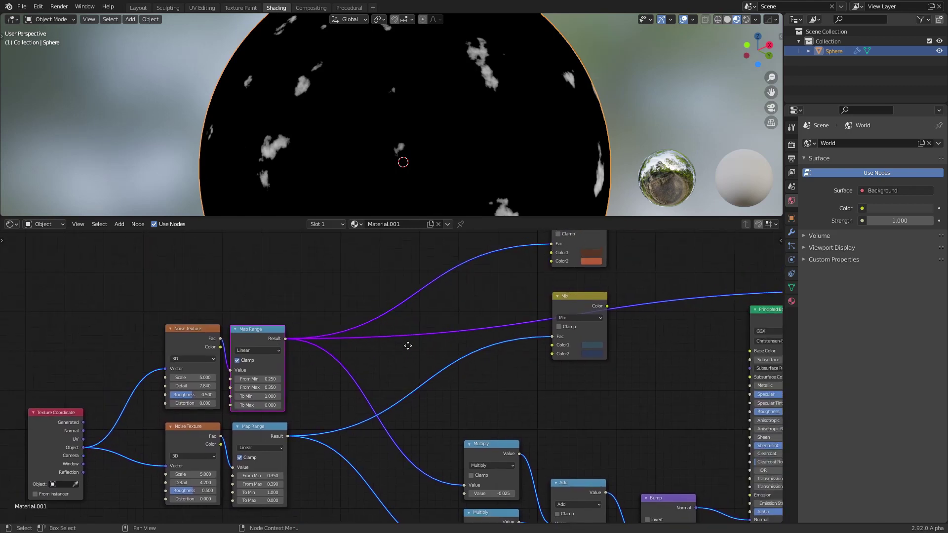
pyautogui.keyDown('ctrl'); pyautogui.keyDown('shift'); pyautogui.click(259, 431); pyautogui.keyUp('shift'); pyautogui.keyUp('ctrl')
pyautogui.keyDown('ctrl'); pyautogui.keyDown('shift'); pyautogui.click(262, 337); pyautogui.keyUp('shift'); pyautogui.keyUp('ctrl')
pyautogui.keyDown('ctrl'); pyautogui.keyDown('shift'); pyautogui.click(264, 436); pyautogui.keyUp('shift'); pyautogui.keyUp('ctrl')
pyautogui.keyDown('ctrl'); pyautogui.keyDown('shift'); pyautogui.click(259, 333); pyautogui.keyUp('shift'); pyautogui.keyUp('ctrl')
pyautogui.moveTo(684, 316); pyautogui.dragTo(480, 308, button='middle')
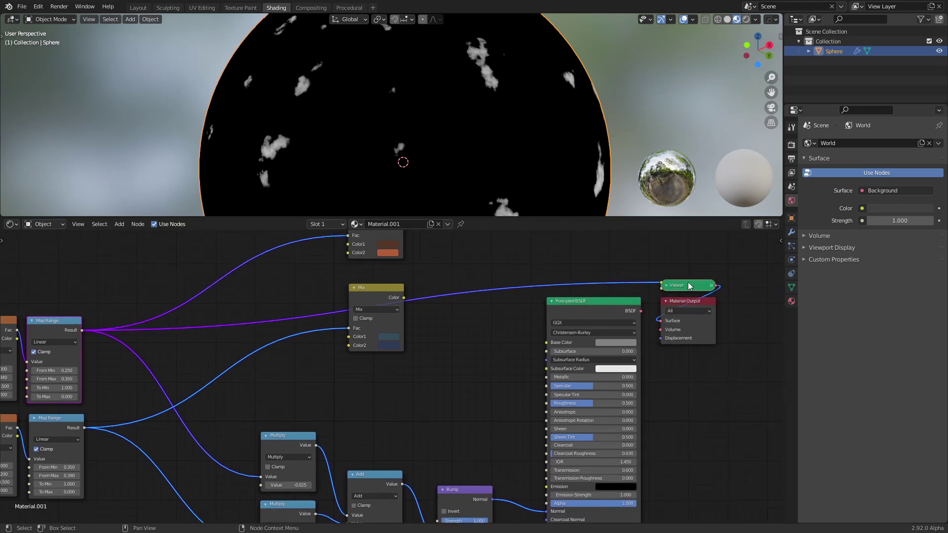
pyautogui.moveTo(329, 312); pyautogui.dragTo(553, 322, button='middle')
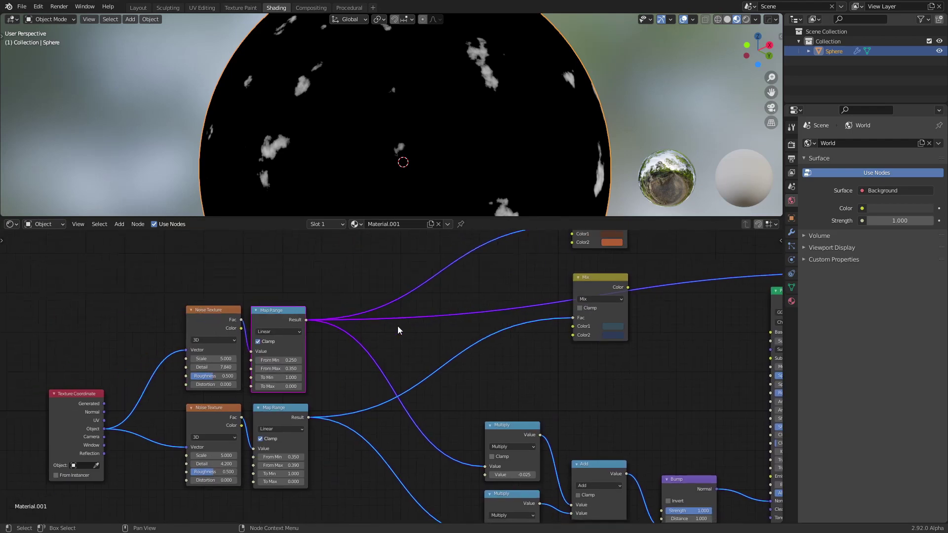
pyautogui.keyDown('ctrl'); pyautogui.keyDown('shift'); pyautogui.click(278, 410); pyautogui.keyUp('shift'); pyautogui.keyUp('ctrl')
pyautogui.keyDown('ctrl'); pyautogui.keyDown('shift'); pyautogui.click(271, 315); pyautogui.keyUp('shift'); pyautogui.keyUp('ctrl')
# Insert a Math node set to Add on the preview link after the upper Map Range
pyautogui.scroll(2, 437, 339)
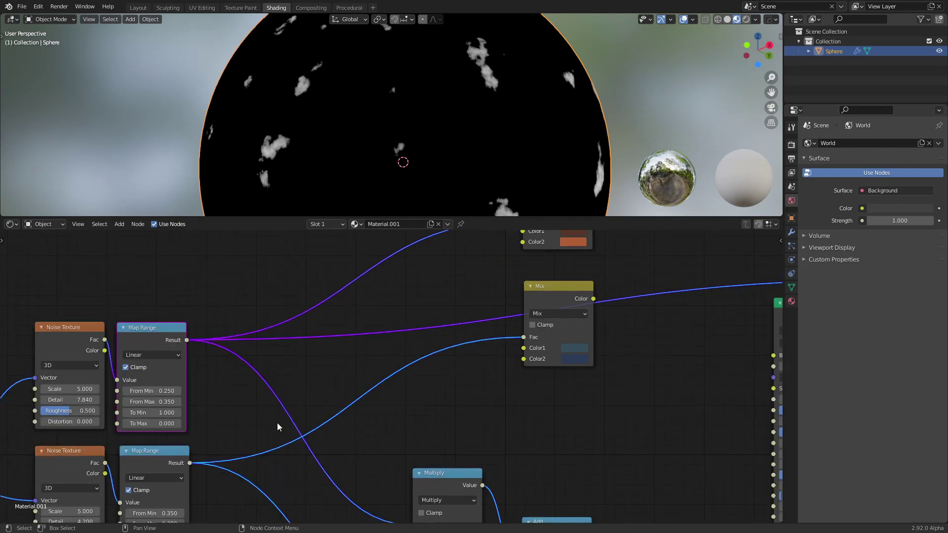
pyautogui.hotkey('shift', 'a')
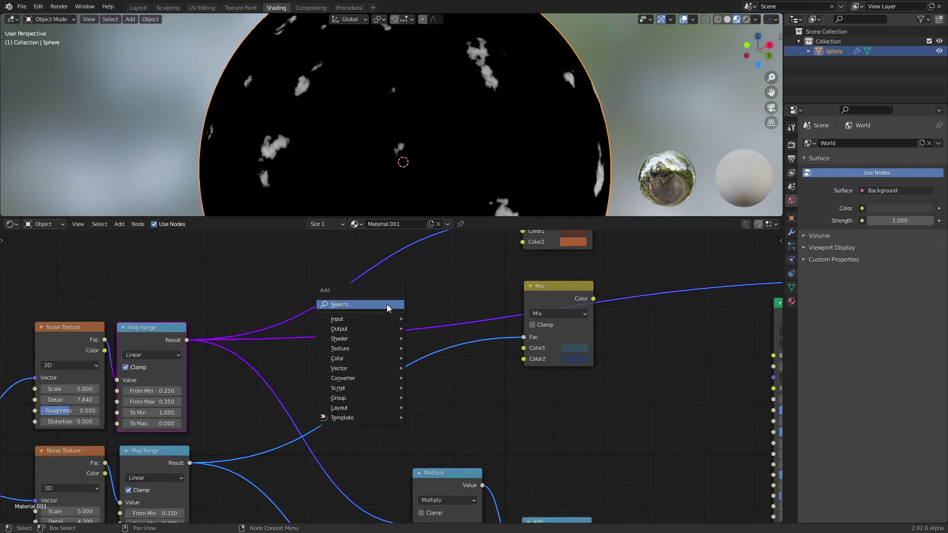
pyautogui.click(348, 305)
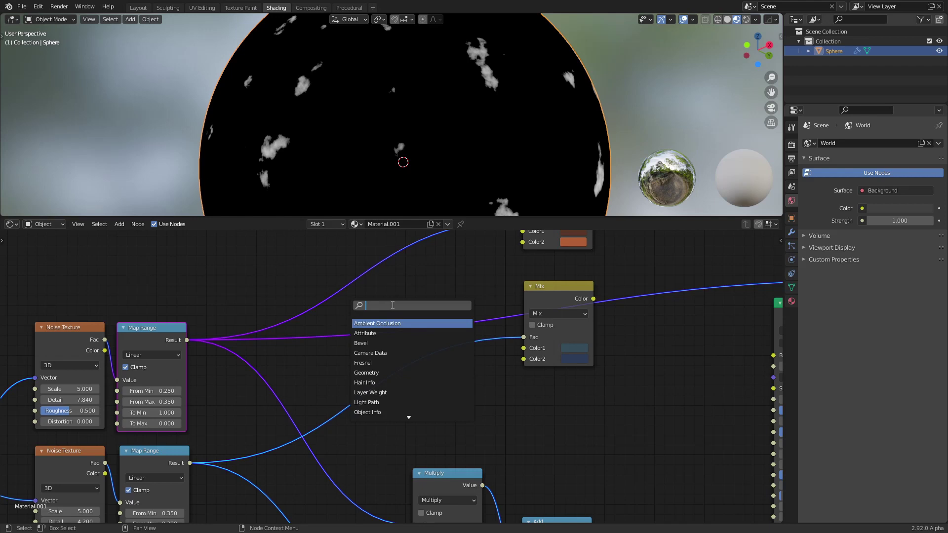
pyautogui.write('math')
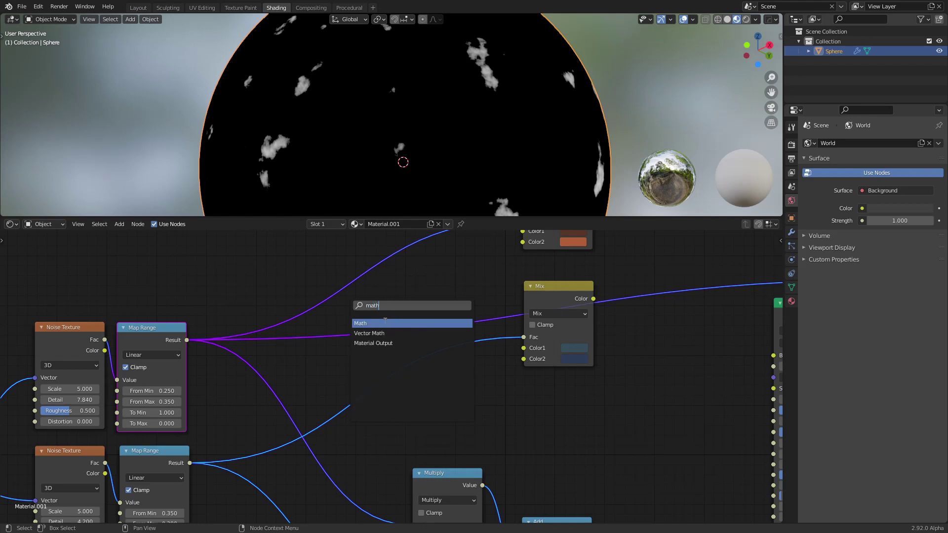
pyautogui.click(385, 320)
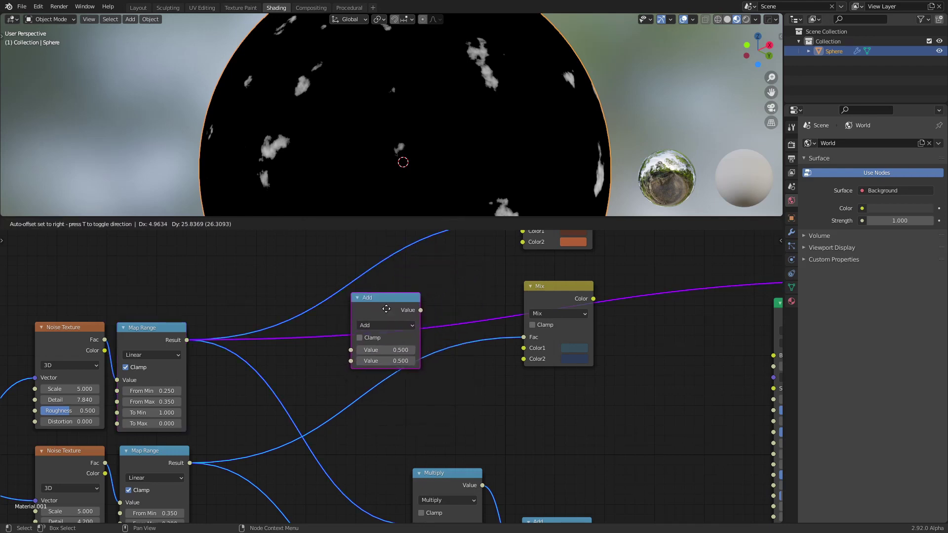
pyautogui.click(386, 387)
pyautogui.moveTo(391, 303); pyautogui.dragTo(413, 279)
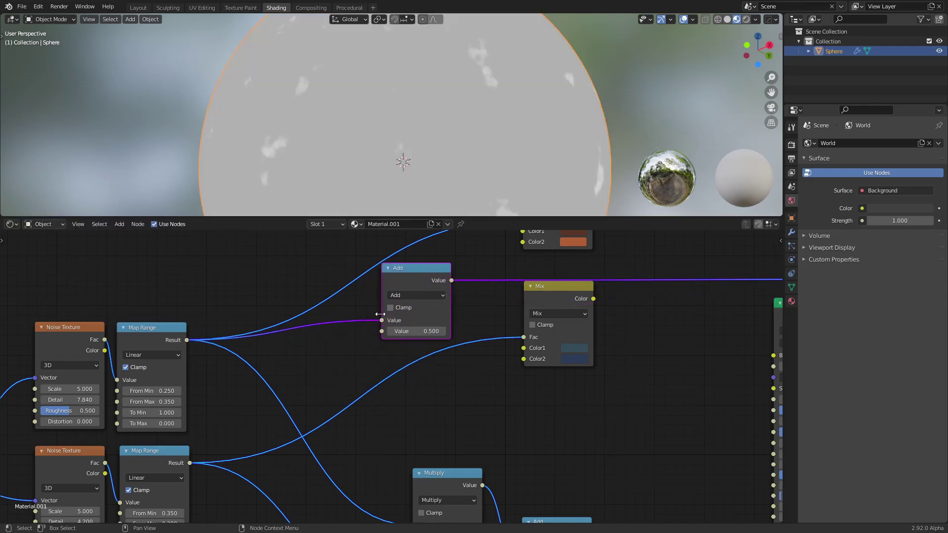
# Change the Math node after the upper Map Range to Greater Than with a threshold of 0
pyautogui.scroll(1, 357, 330)
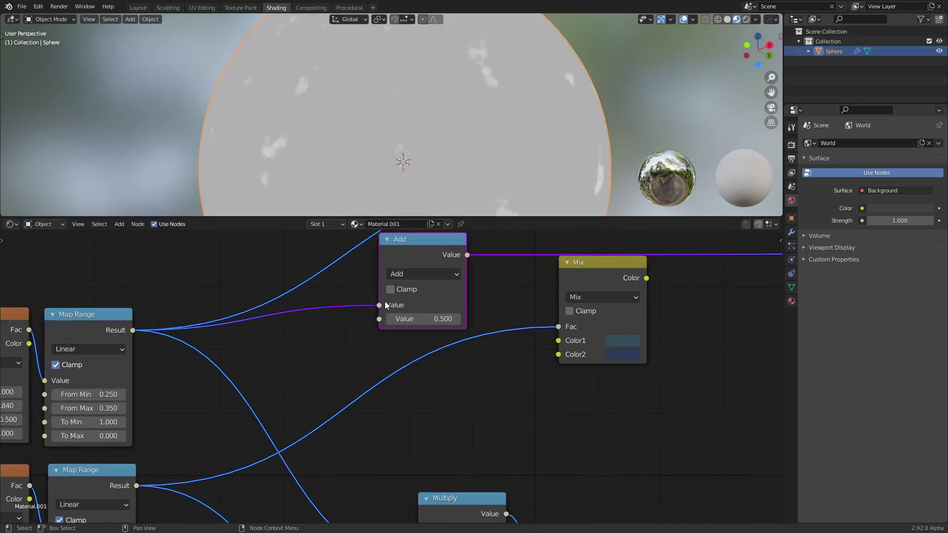
pyautogui.click(410, 270)
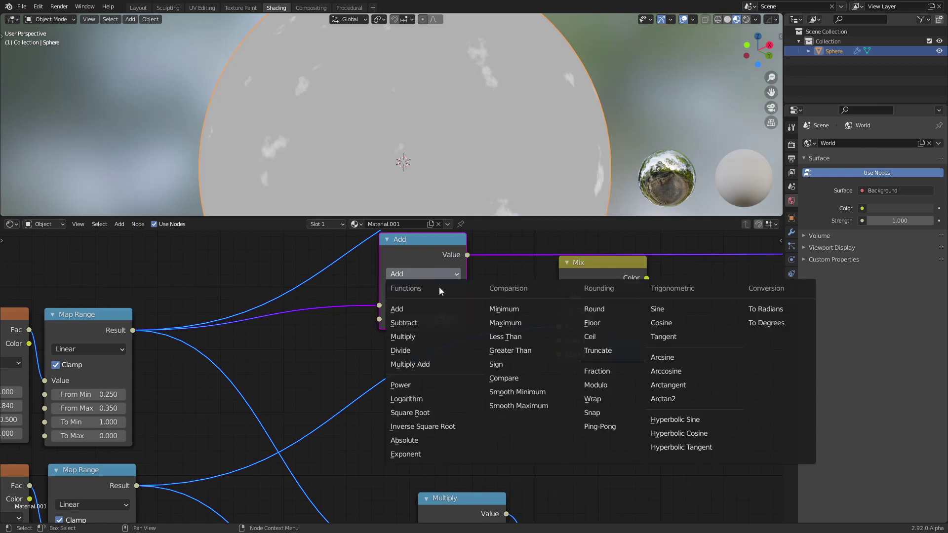
pyautogui.click(513, 350)
pyautogui.click(425, 318)
pyautogui.write('0.5')
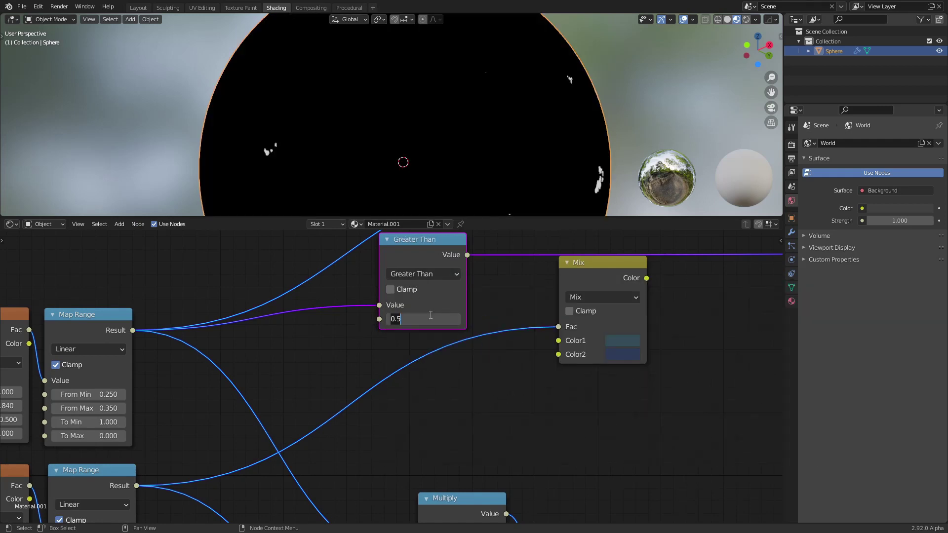
pyautogui.press('Return')
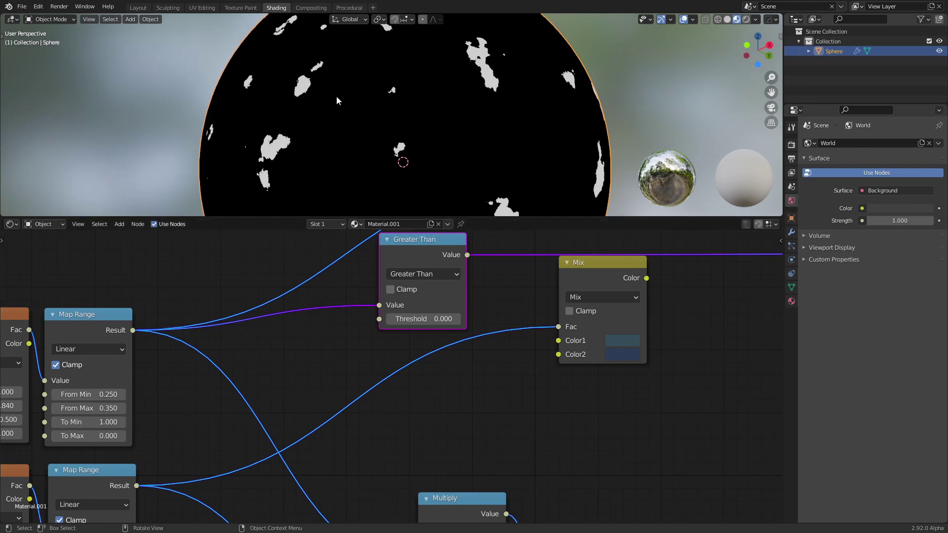
# Compare the upper Map Range mask with the Greater Than mask on the sphere
pyautogui.scroll(3, 231, 71)
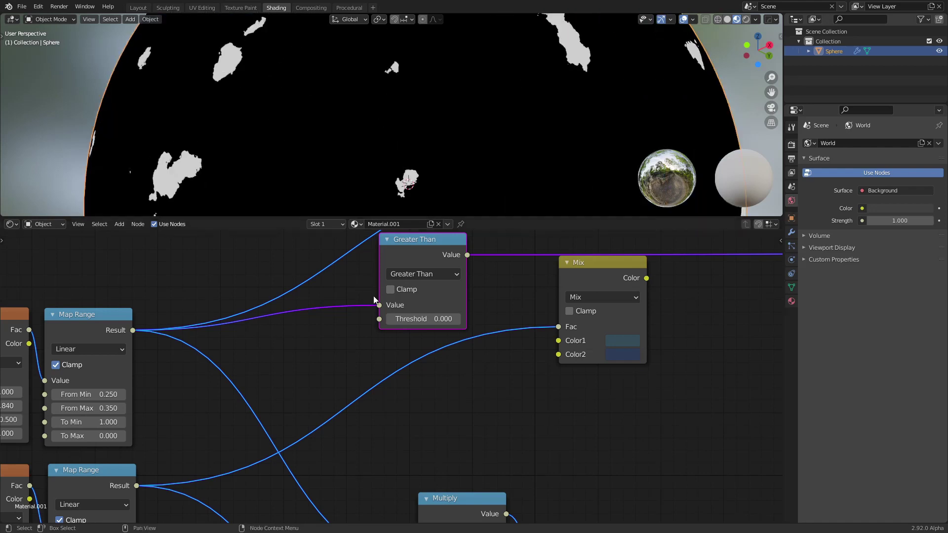
pyautogui.scroll(-1, 389, 297)
pyautogui.keyDown('ctrl'); pyautogui.keyDown('shift'); pyautogui.click(163, 340); pyautogui.keyUp('shift'); pyautogui.keyUp('ctrl')
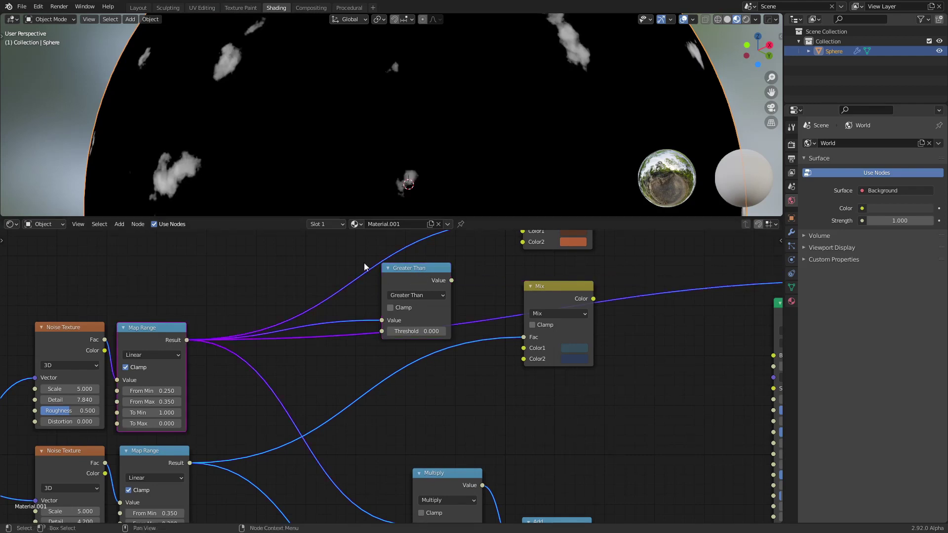
pyautogui.keyDown('ctrl'); pyautogui.keyDown('shift'); pyautogui.click(419, 277); pyautogui.keyUp('shift'); pyautogui.keyUp('ctrl')
pyautogui.scroll(-2, 225, 169)
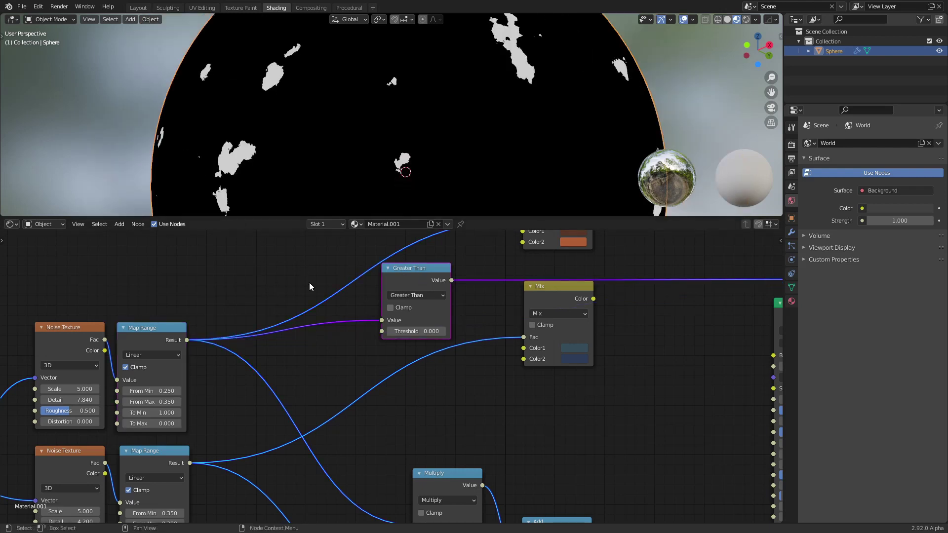
pyautogui.scroll(-1, 460, 258)
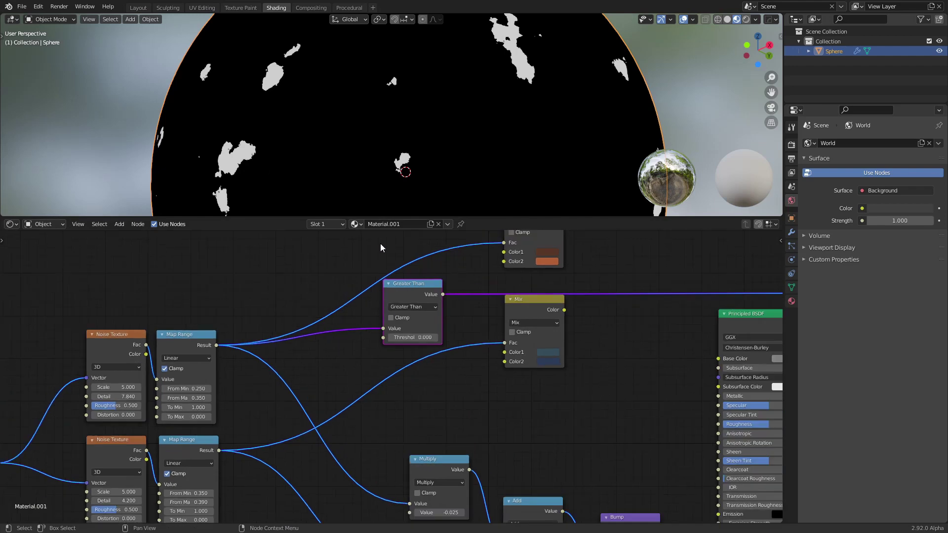
pyautogui.moveTo(348, 200); pyautogui.dragTo(313, 165, button='middle')
# Move the Greater Than node above the Mix nodes and stack the rust and blue Mix nodes closer together
pyautogui.moveTo(470, 271); pyautogui.dragTo(379, 336, button='middle')
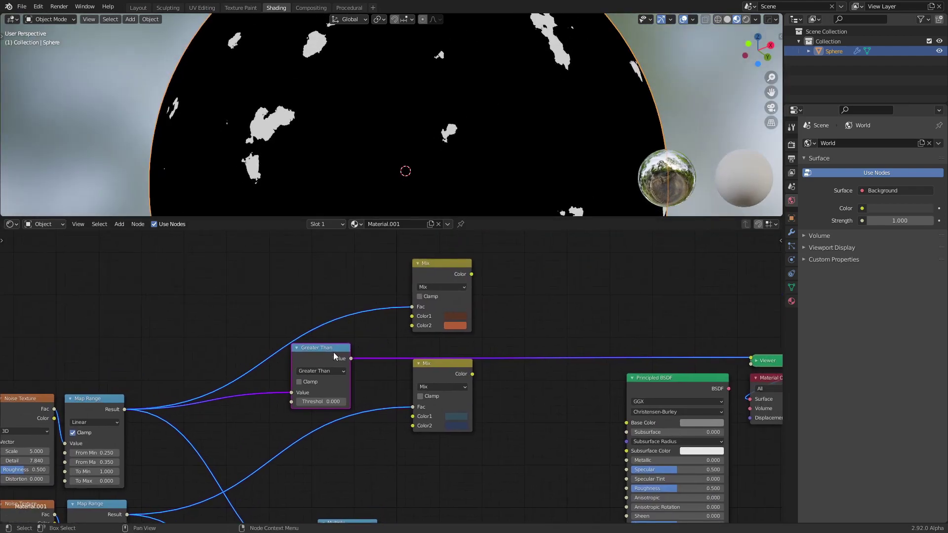
pyautogui.moveTo(330, 353); pyautogui.dragTo(320, 251)
pyautogui.moveTo(524, 320); pyautogui.dragTo(471, 326, button='middle')
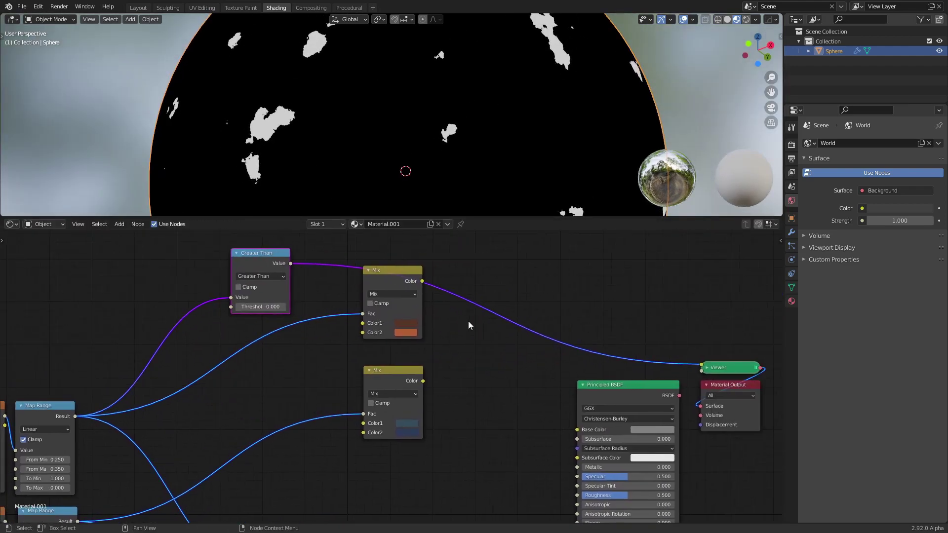
pyautogui.moveTo(412, 374); pyautogui.dragTo(382, 385)
pyautogui.moveTo(395, 270); pyautogui.dragTo(373, 303)
pyautogui.hotkey('shift', 'd')
pyautogui.click(514, 349)
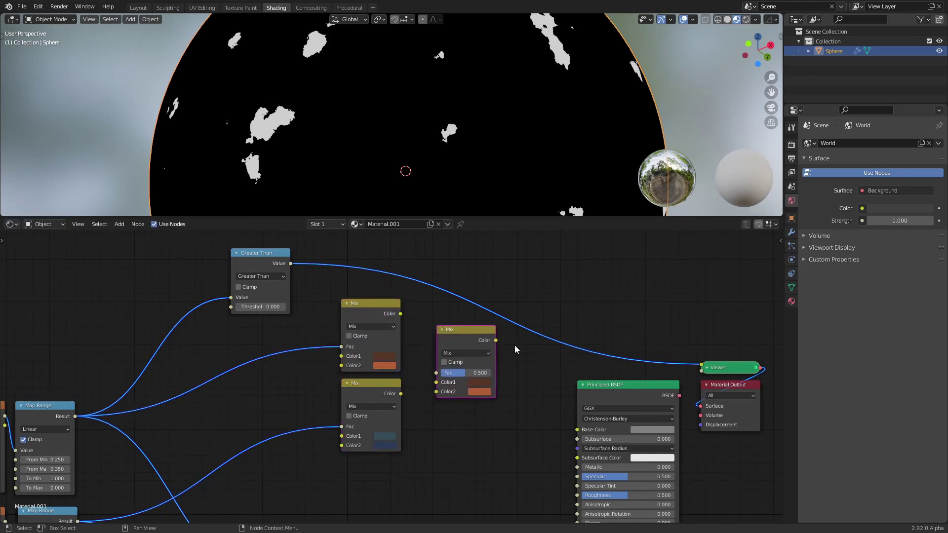
pyautogui.press('x')
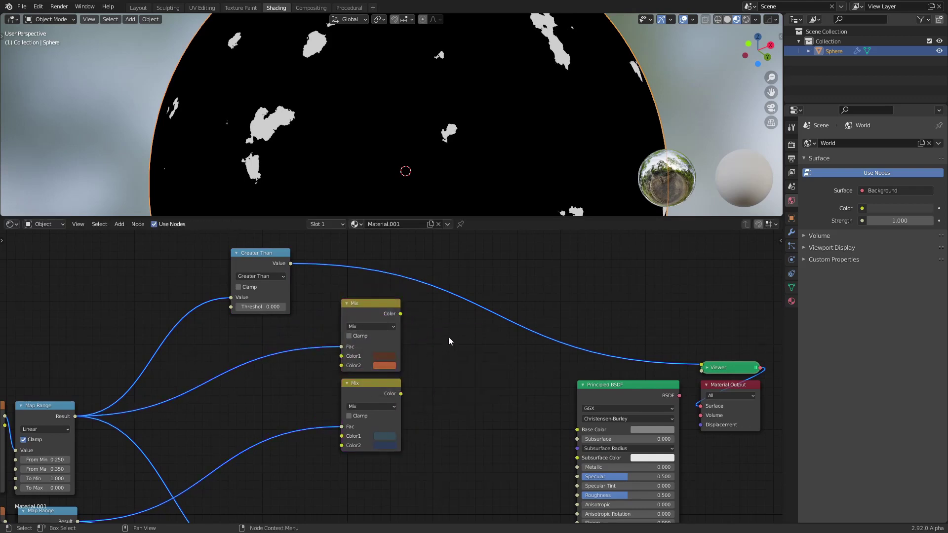
# Add a new MixRGB node between the stacked rust and blue Mix nodes and the Principled BSDF
pyautogui.hotkey('shift', 'a')
pyautogui.write('mix')
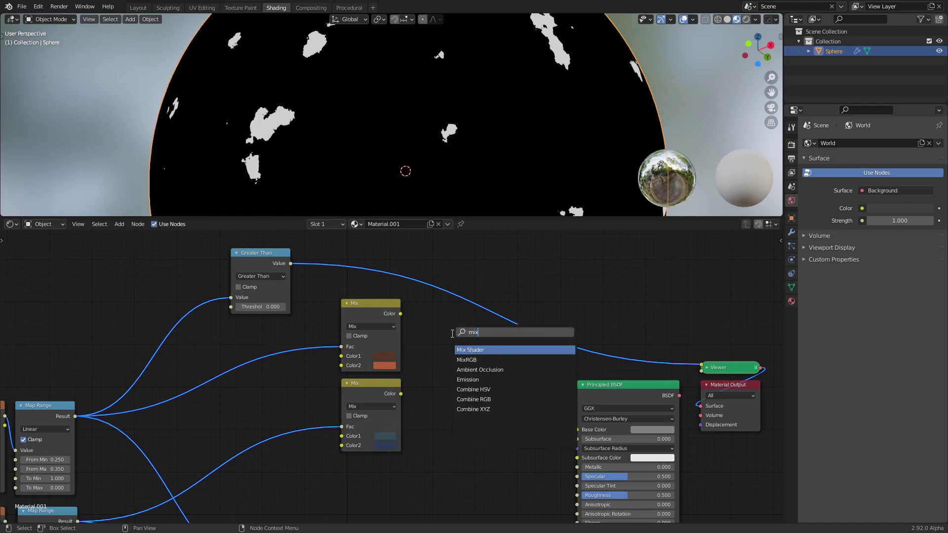
pyautogui.click(457, 359)
pyautogui.click(457, 360)
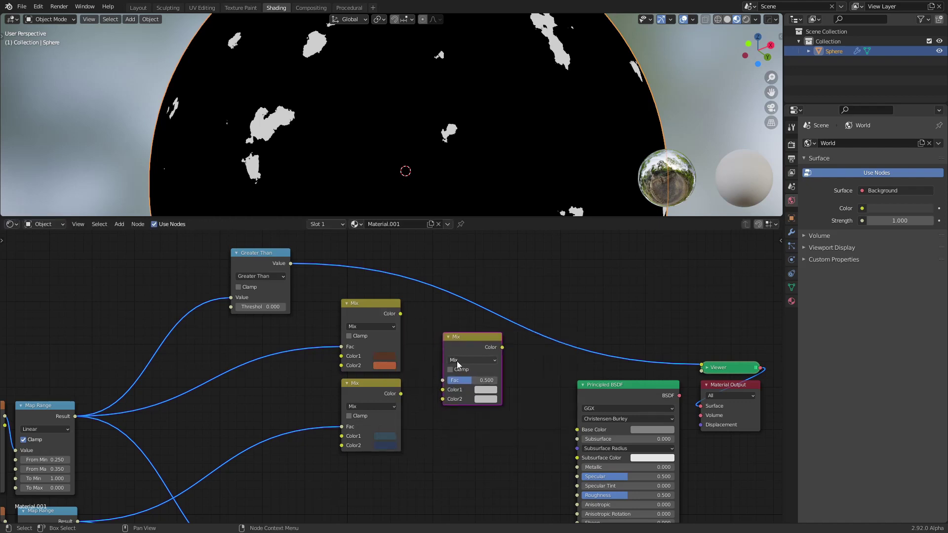
# Feed the new Mix with blue as Color1, rust as Color2 and Greater Than as Fac, and preview it on the sphere
pyautogui.moveTo(433, 347); pyautogui.dragTo(441, 343, button='middle')
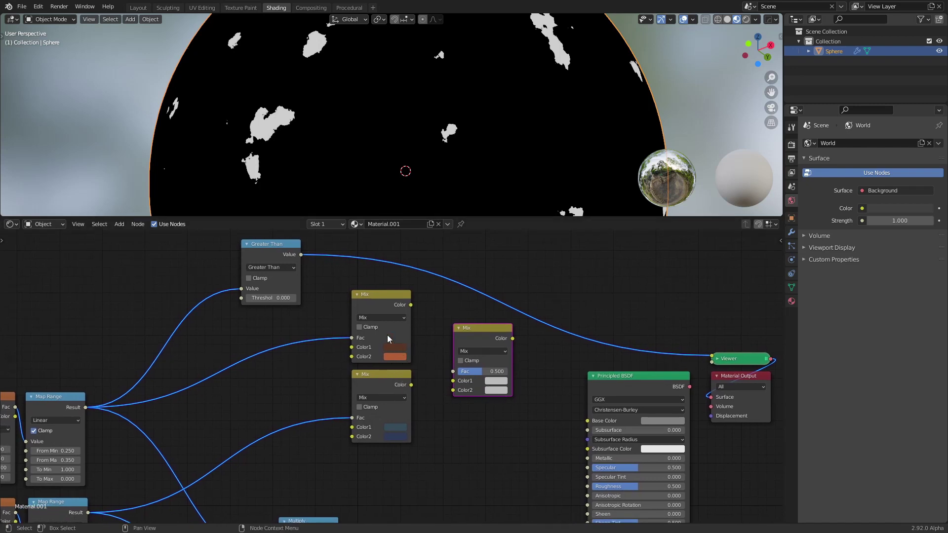
pyautogui.moveTo(410, 305); pyautogui.dragTo(452, 380)
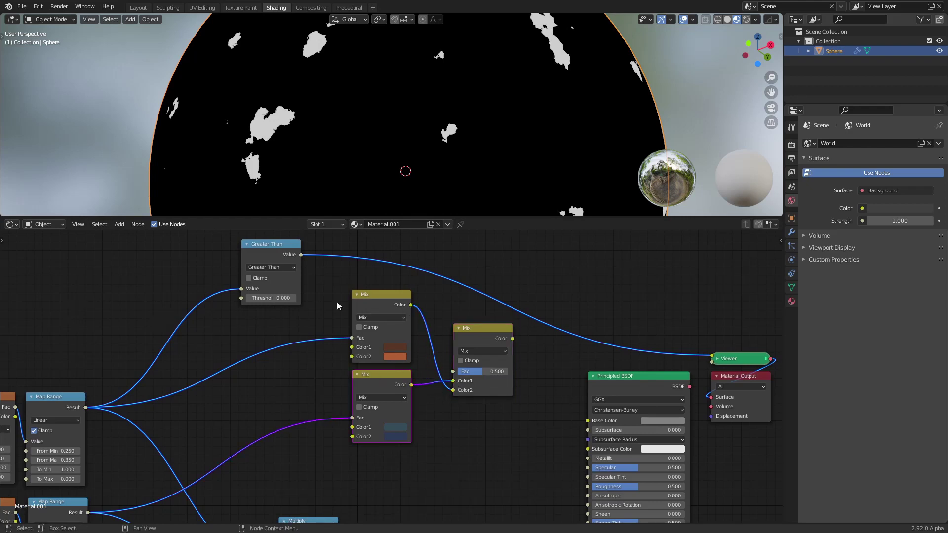
pyautogui.moveTo(300, 254); pyautogui.dragTo(452, 372)
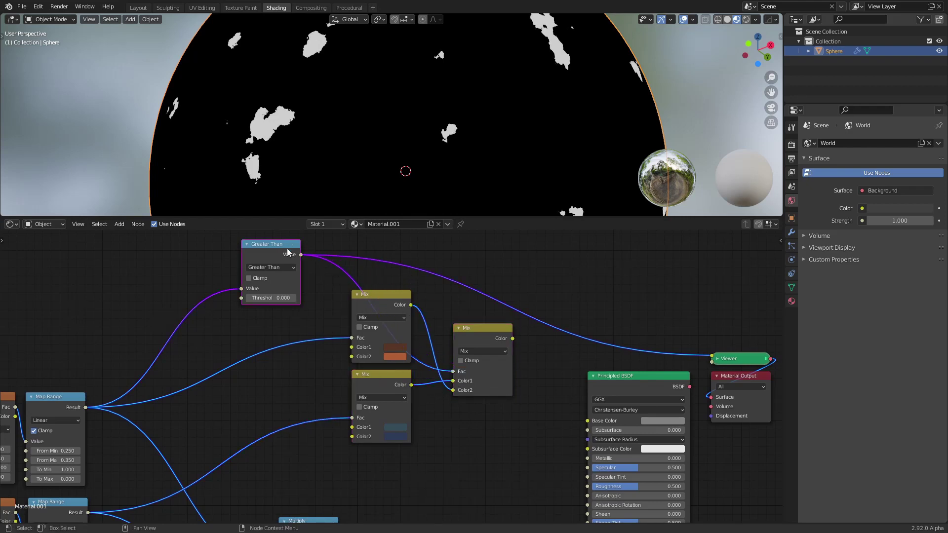
pyautogui.moveTo(290, 252); pyautogui.dragTo(401, 225)
pyautogui.keyDown('ctrl'); pyautogui.keyDown('shift'); pyautogui.click(475, 339); pyautogui.keyUp('shift'); pyautogui.keyUp('ctrl')
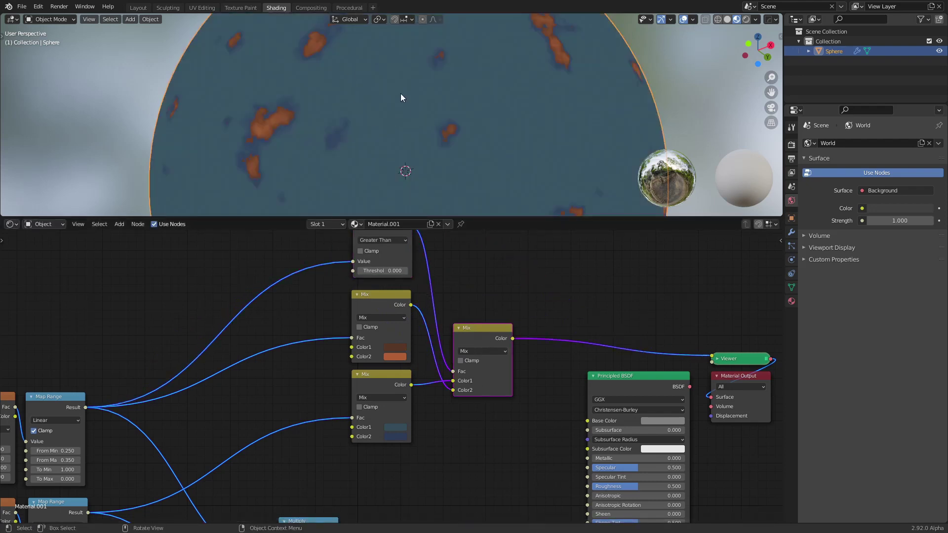
pyautogui.moveTo(416, 124); pyautogui.dragTo(445, 184, button='middle')
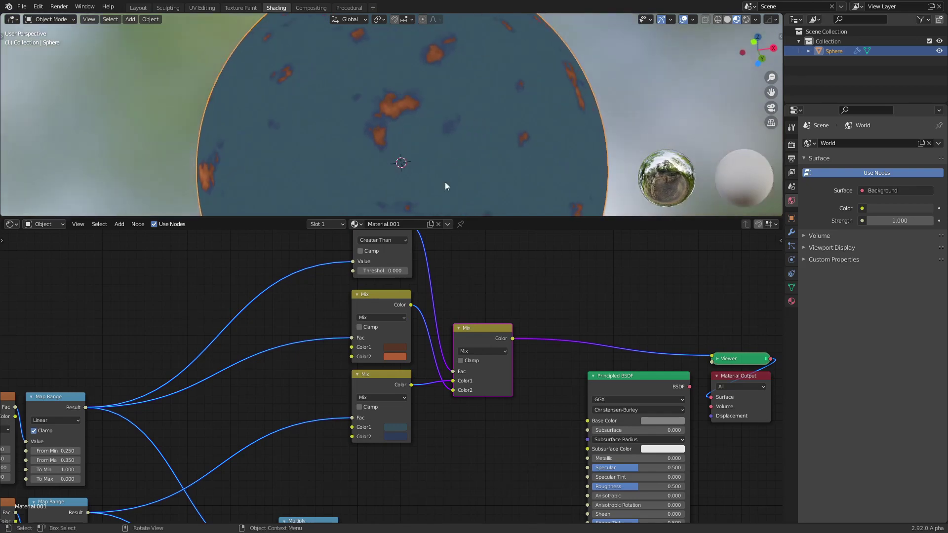
# Connect the combined Mix colour to the Principled BSDF's Base Color and the BSDF output to the Material Output's Surface
pyautogui.scroll(-1, 502, 303)
pyautogui.moveTo(502, 303); pyautogui.dragTo(449, 253, button='middle')
pyautogui.scroll(2, 444, 269)
pyautogui.moveTo(408, 261); pyautogui.dragTo(550, 351)
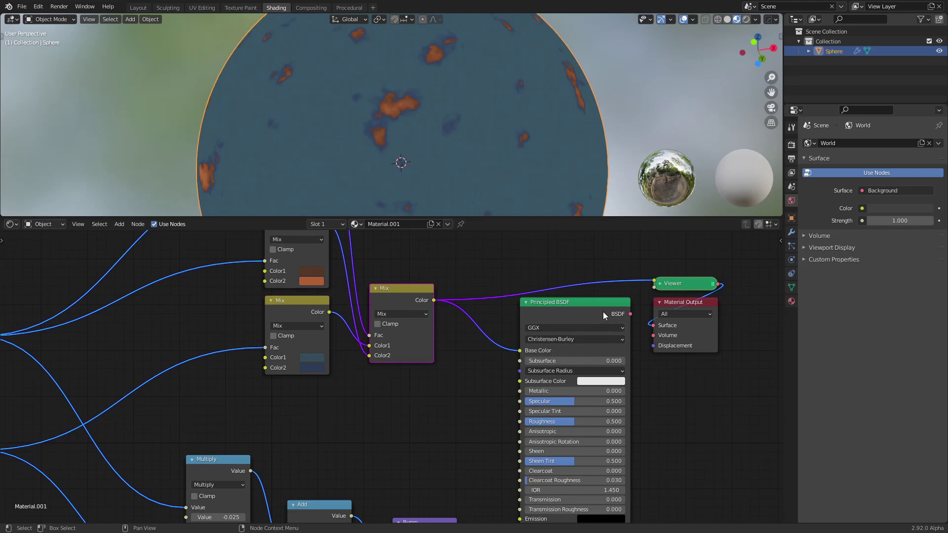
pyautogui.moveTo(629, 314); pyautogui.dragTo(654, 325)
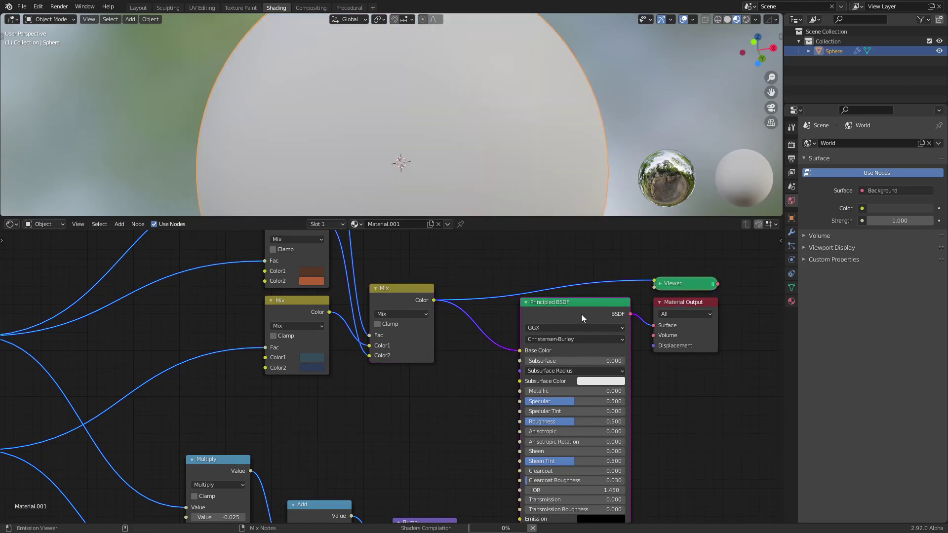
pyautogui.scroll(-2, 457, 342)
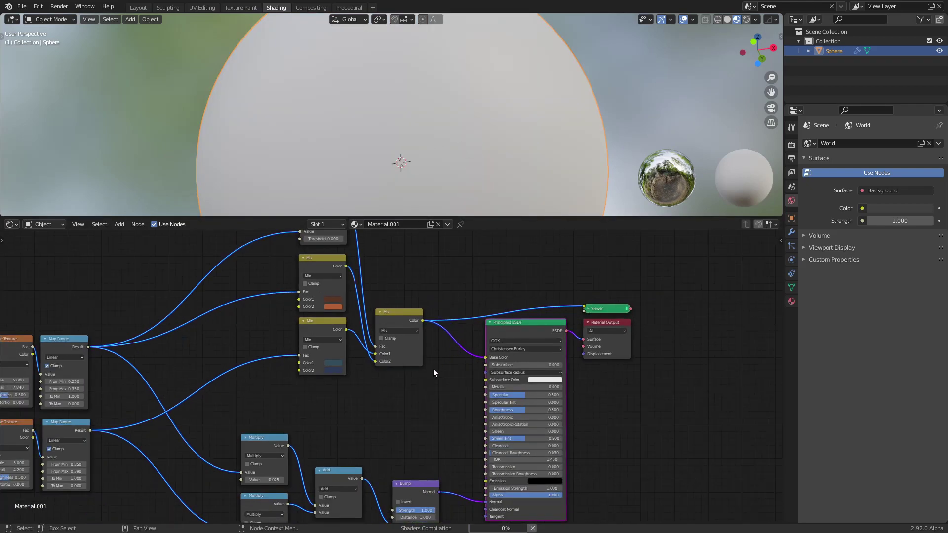
pyautogui.moveTo(434, 372); pyautogui.dragTo(489, 355, button='middle')
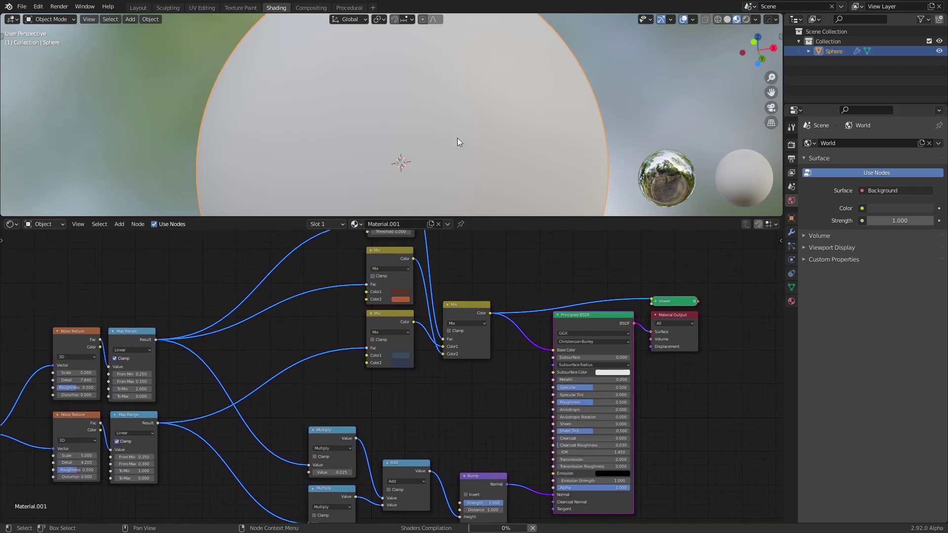
pyautogui.scroll(3, 457, 142)
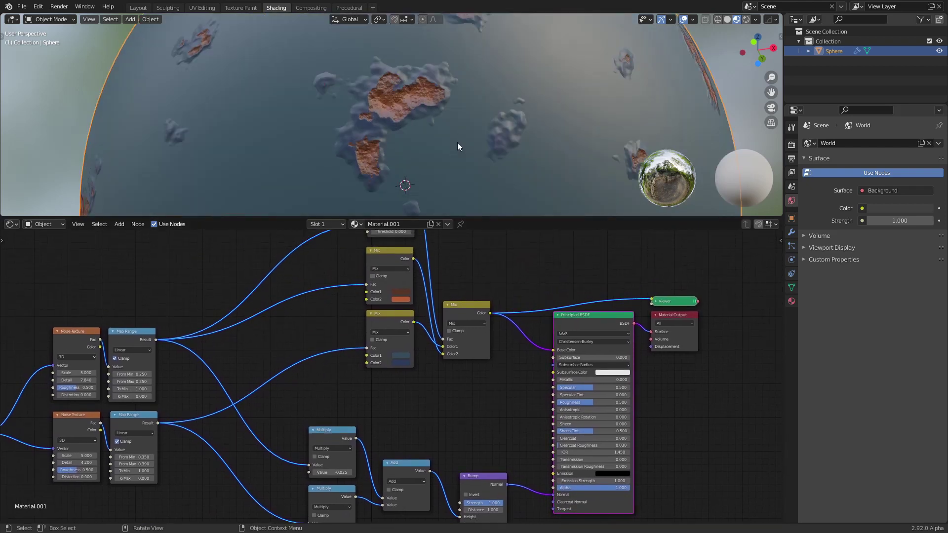
pyautogui.moveTo(457, 142); pyautogui.dragTo(438, 131, button='middle')
pyautogui.scroll(-5, 481, 134)
pyautogui.scroll(2, 429, 132)
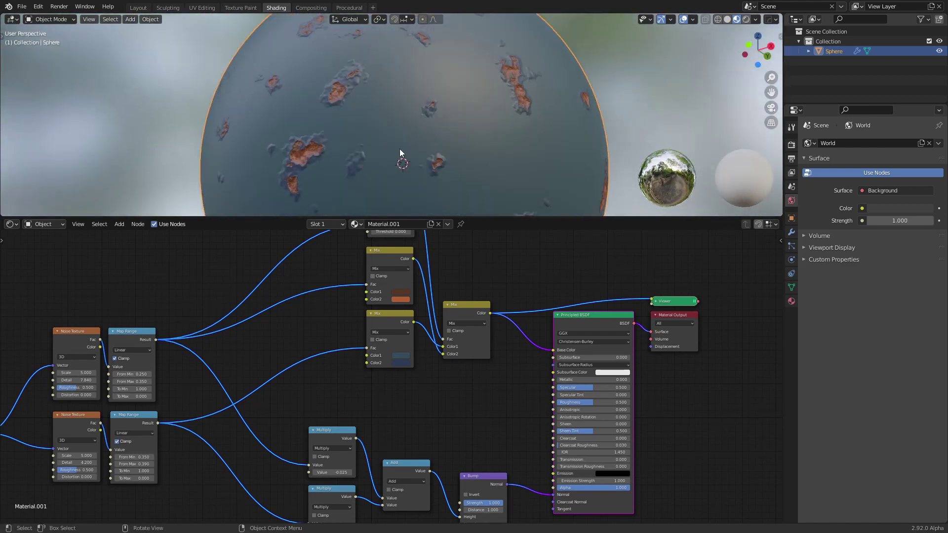
# Move the Multiply, Add and Bump nodes together further down to free space beneath the colour Mix nodes
pyautogui.moveTo(345, 359); pyautogui.dragTo(370, 293, button='middle')
pyautogui.moveTo(322, 323); pyautogui.dragTo(509, 480)
pyautogui.press('g')
pyautogui.click(463, 352)
pyautogui.click(458, 335)
pyautogui.scroll(-1, 457, 334)
pyautogui.moveTo(457, 333); pyautogui.dragTo(454, 416, button='middle')
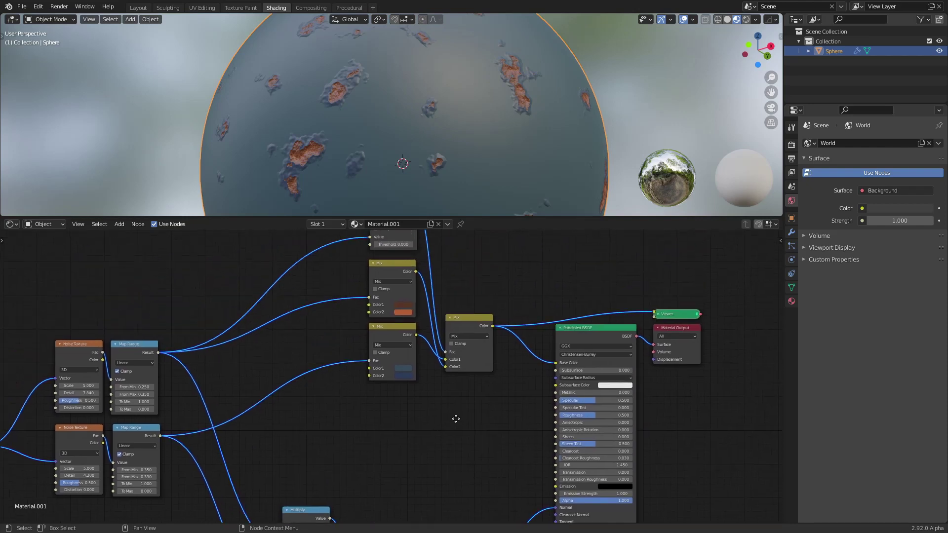
pyautogui.scroll(-1, 371, 316)
pyautogui.moveTo(356, 297); pyautogui.dragTo(467, 401)
pyautogui.moveTo(467, 401); pyautogui.dragTo(457, 356, button='middle')
# Duplicate the combining Mix node and place the copy directly beneath it
pyautogui.click(446, 299)
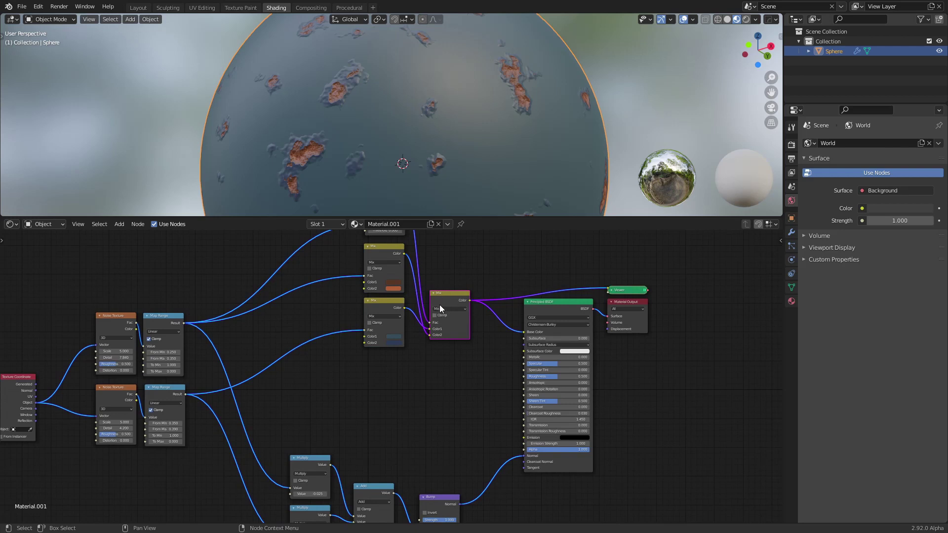
pyautogui.hotkey('shift', 'd')
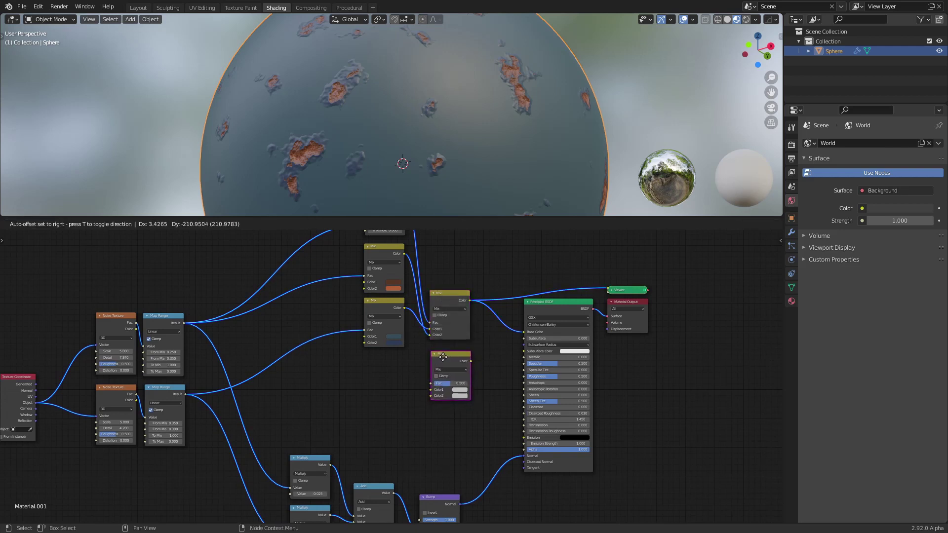
pyautogui.click(442, 357)
pyautogui.moveTo(404, 362); pyautogui.dragTo(410, 406, button='middle')
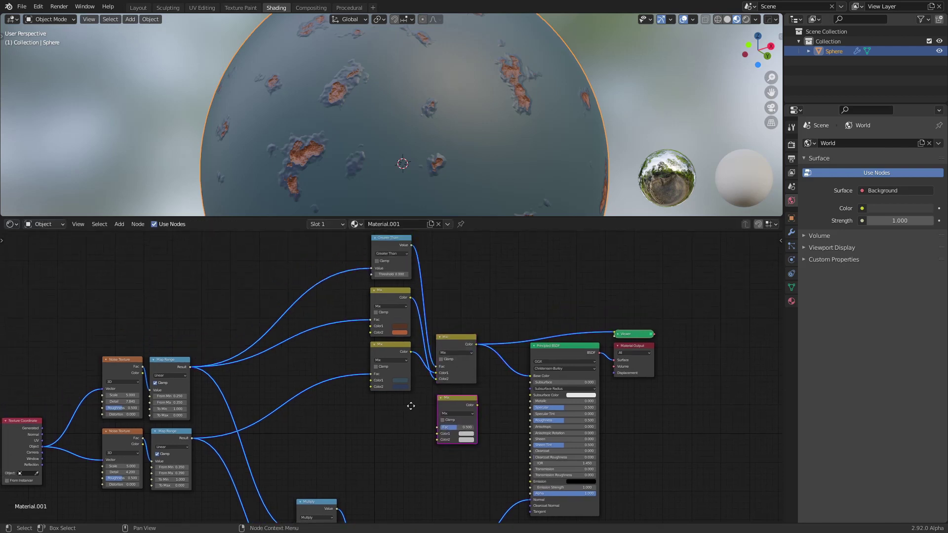
# Add a reroute on the Greater Than link, move it beside the two stacked Mix nodes and connect it to the duplicate's Fac
pyautogui.click(394, 243)
pyautogui.moveTo(410, 246); pyautogui.dragTo(434, 282)
pyautogui.scroll(3, 438, 273)
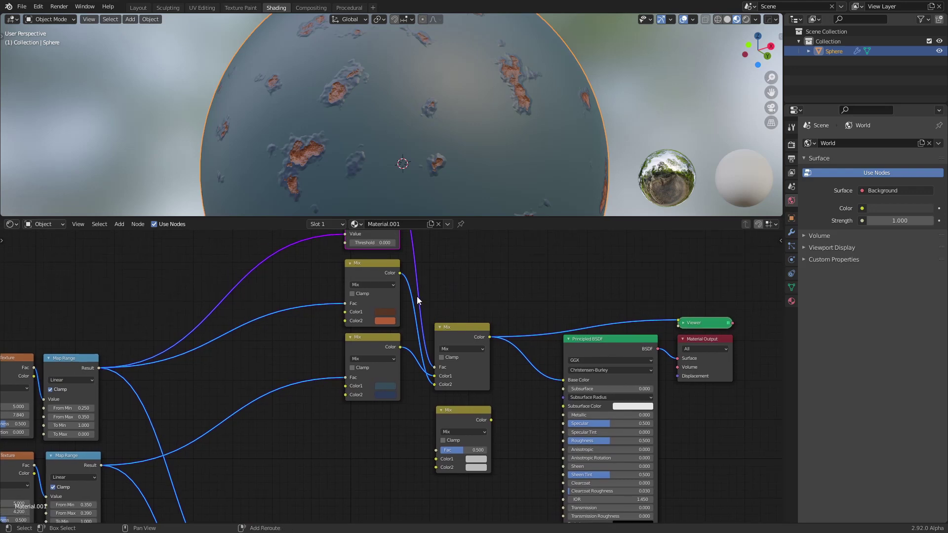
pyautogui.keyDown('shift'); pyautogui.moveTo(416, 296); pyautogui.dragTo(429, 295, button='right'); pyautogui.keyUp('shift')
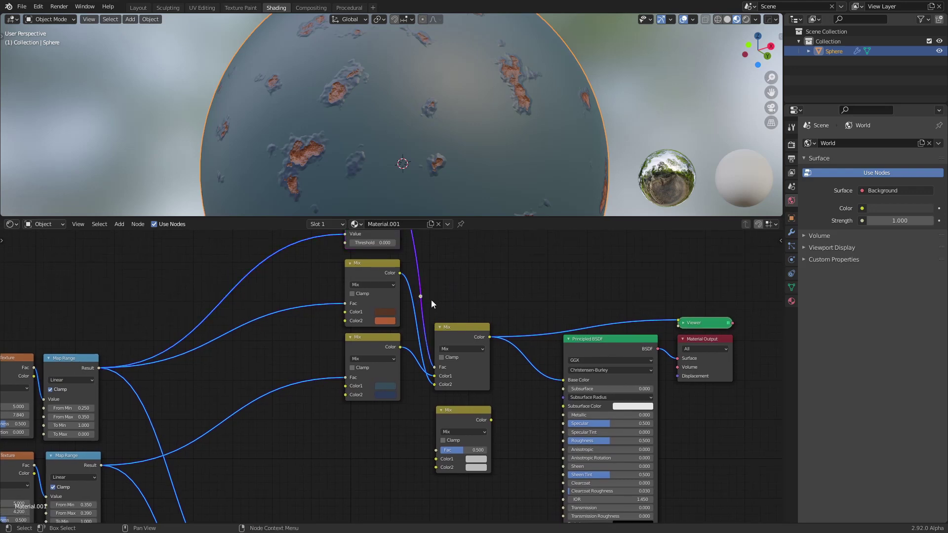
pyautogui.press('g')
pyautogui.click(429, 419)
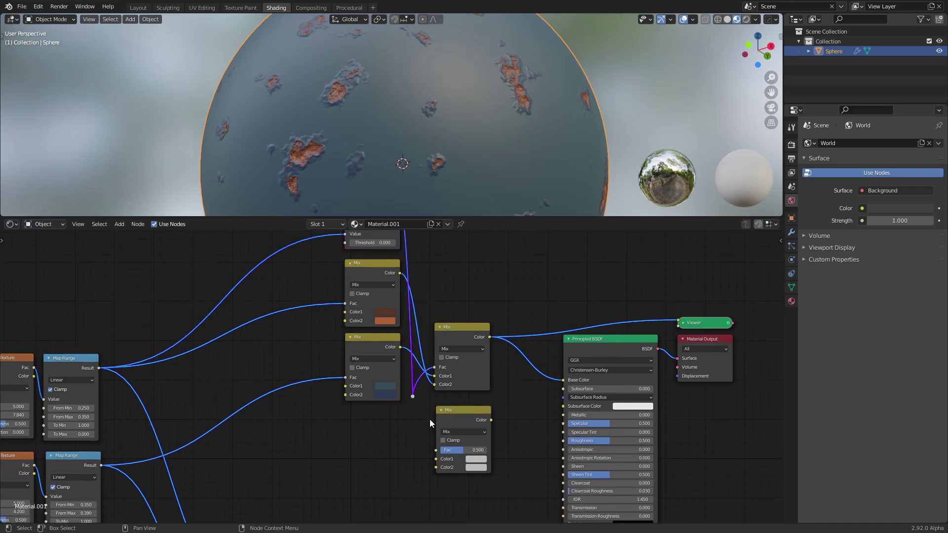
pyautogui.moveTo(430, 422); pyautogui.dragTo(427, 391, button='middle')
pyautogui.moveTo(410, 366); pyautogui.dragTo(432, 419)
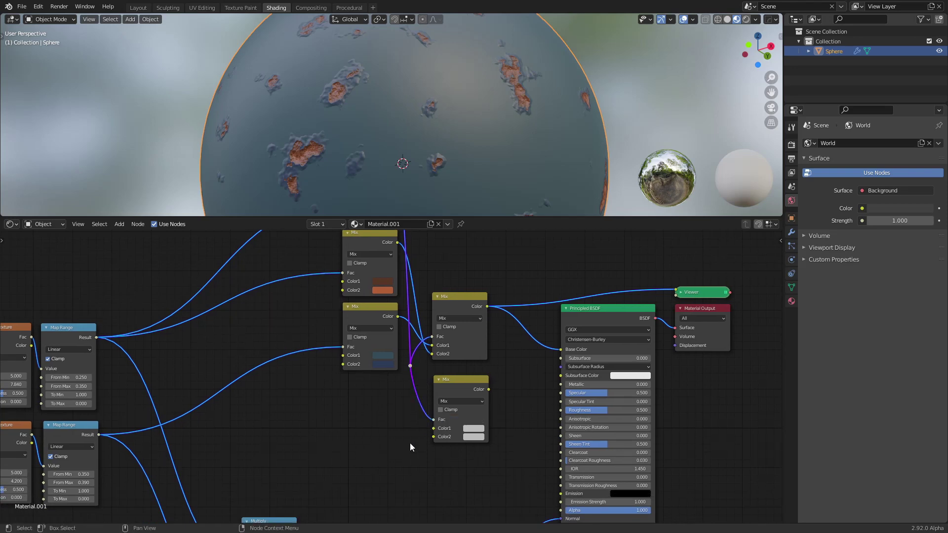
pyautogui.moveTo(410, 444); pyautogui.dragTo(411, 406, button='middle')
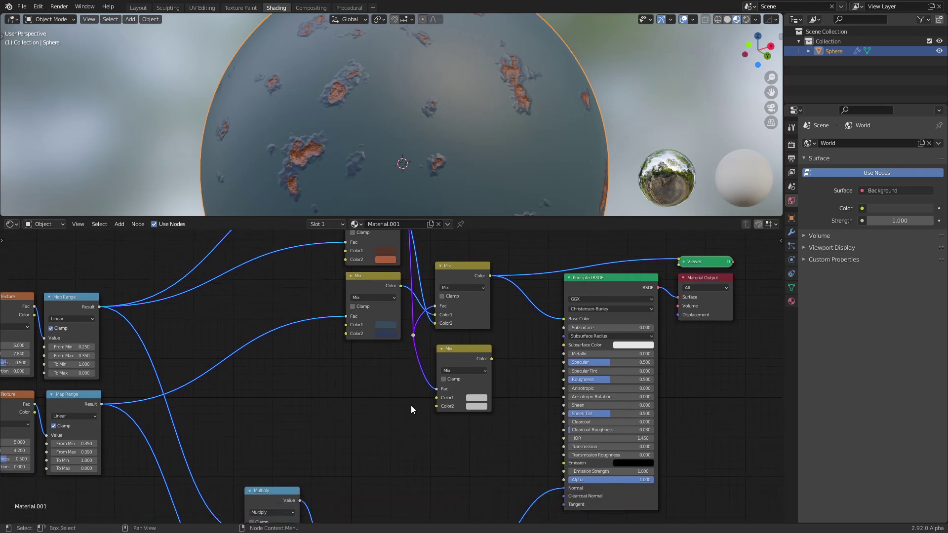
pyautogui.click(470, 355)
pyautogui.scroll(1, 409, 366)
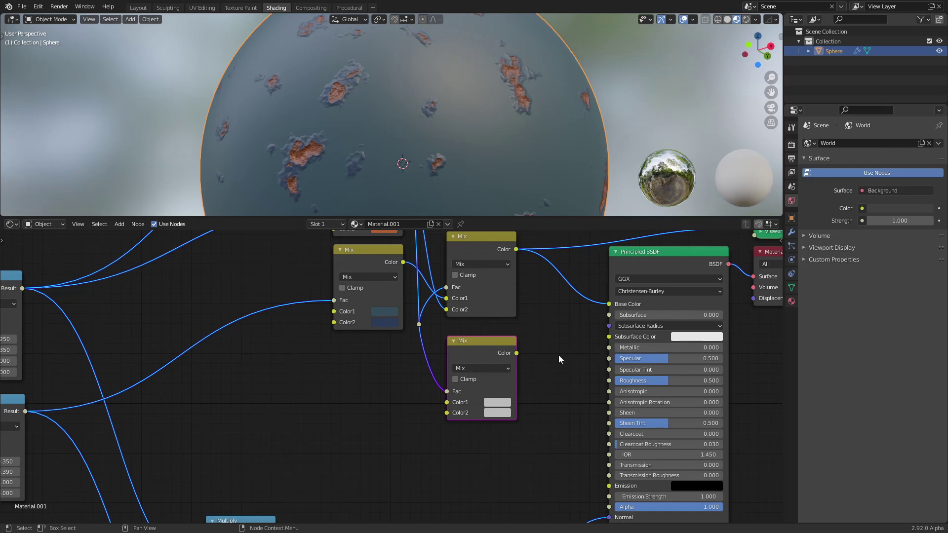
# Set the duplicated Mix node's Color1 to black and Color2 to white, and connect its Color output to the Principled BSDF's Metallic
pyautogui.click(497, 413)
pyautogui.click(497, 413)
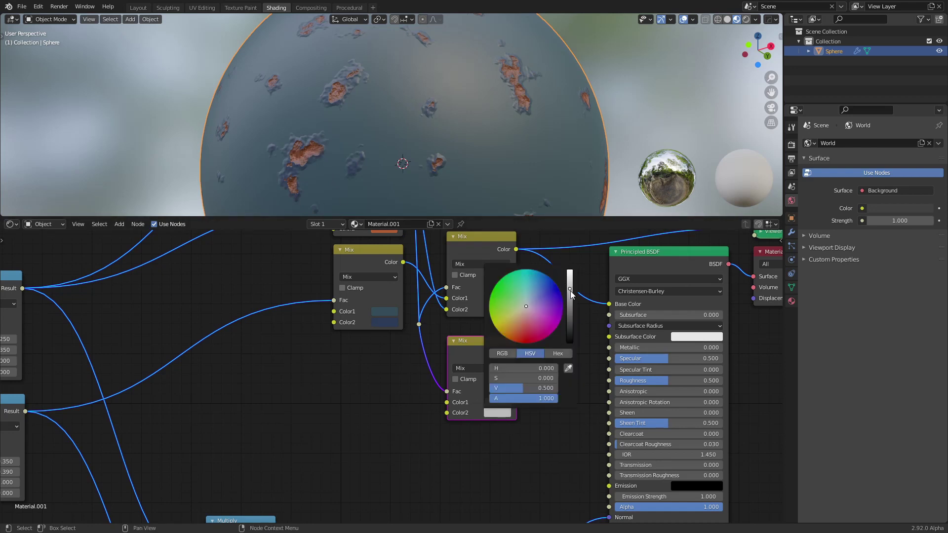
pyautogui.moveTo(568, 289); pyautogui.dragTo(569, 271)
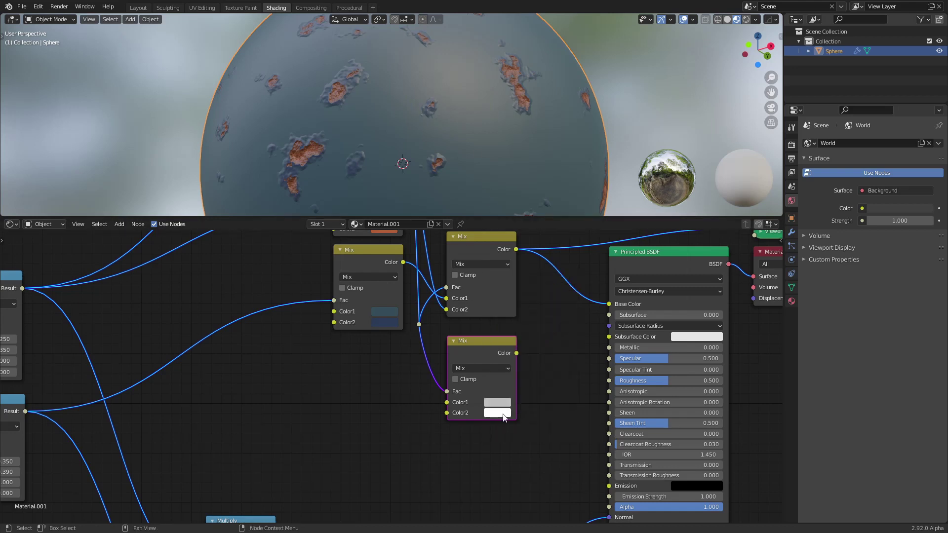
pyautogui.click(498, 403)
pyautogui.moveTo(569, 287); pyautogui.dragTo(569, 332)
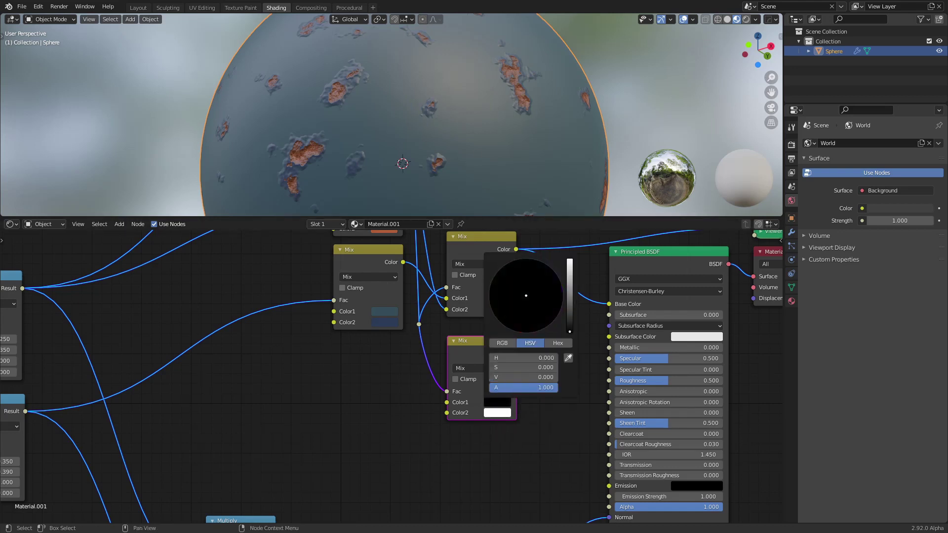
pyautogui.moveTo(516, 353); pyautogui.dragTo(610, 347)
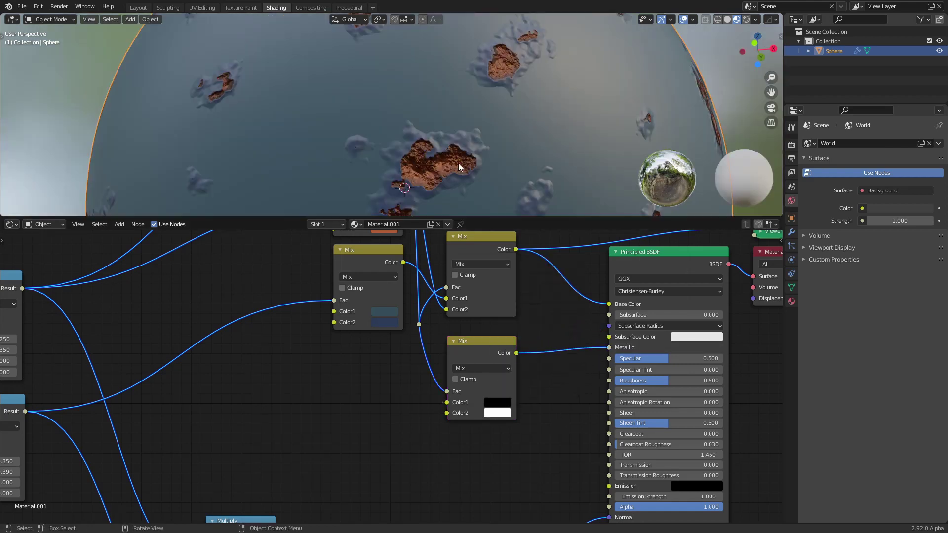
# Duplicate the metallic Mix node directly beneath itself and connect the mask reroute to the copy's Fac
pyautogui.moveTo(401, 395); pyautogui.dragTo(407, 347, button='middle')
pyautogui.scroll(-2, 407, 347)
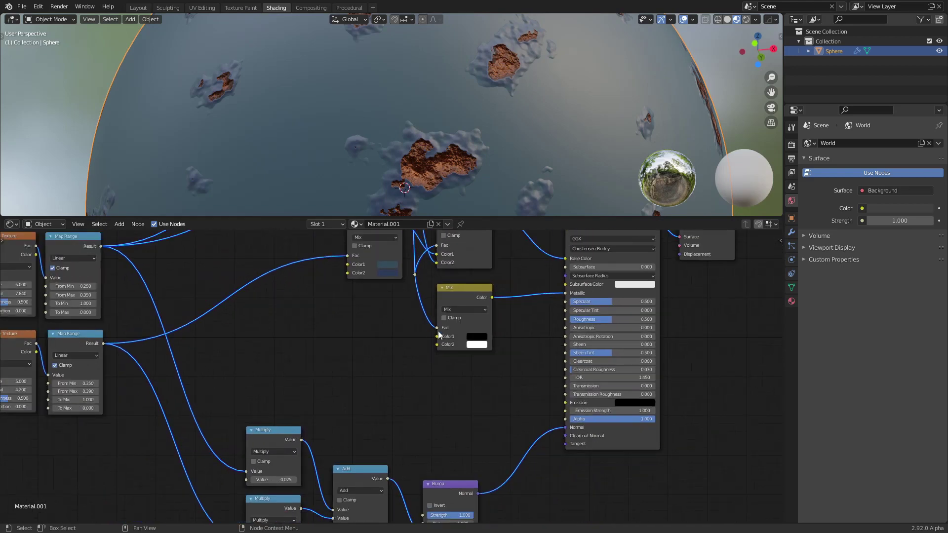
pyautogui.click(430, 302)
pyautogui.hotkey('shift', 'd')
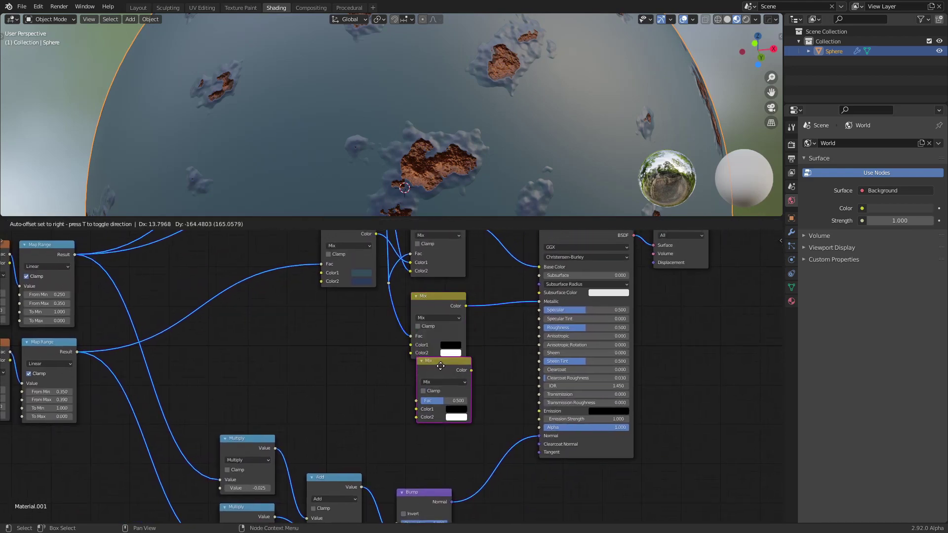
pyautogui.click(436, 378)
pyautogui.moveTo(387, 284); pyautogui.dragTo(410, 413)
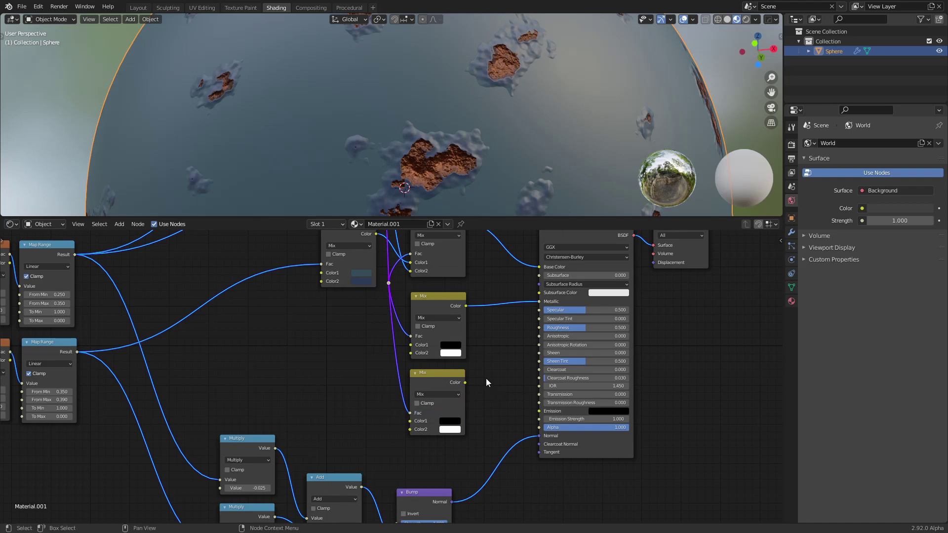
# Set Color2 of the lowest Mix node to a light grey
pyautogui.moveTo(486, 383); pyautogui.dragTo(483, 357, button='middle')
pyautogui.click(436, 354)
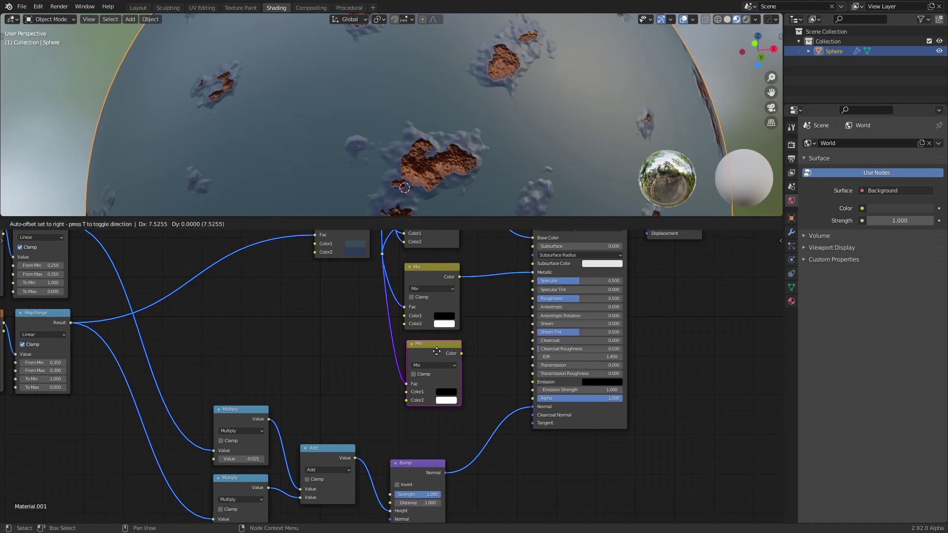
pyautogui.moveTo(468, 393); pyautogui.dragTo(444, 366, button='middle')
pyautogui.scroll(1, 435, 371)
pyautogui.click(433, 371)
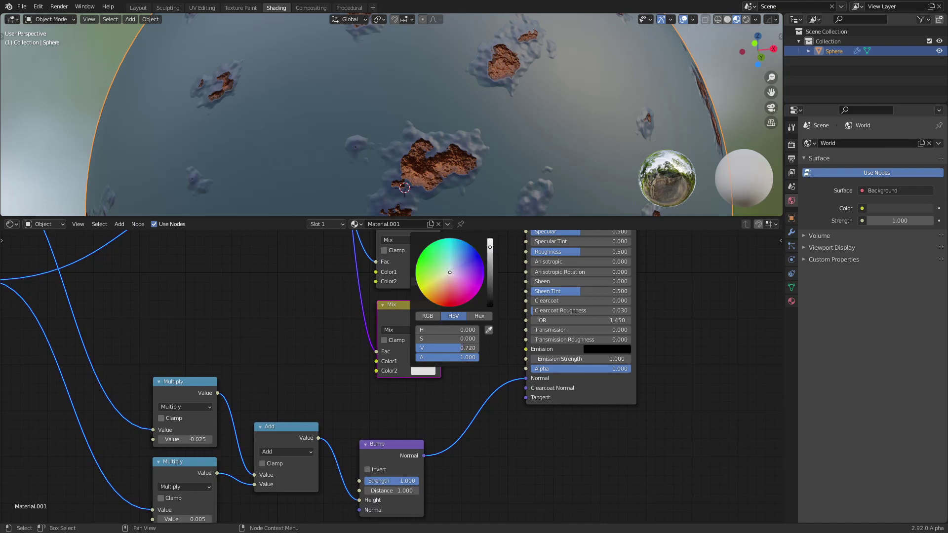
pyautogui.moveTo(490, 247); pyautogui.dragTo(490, 254)
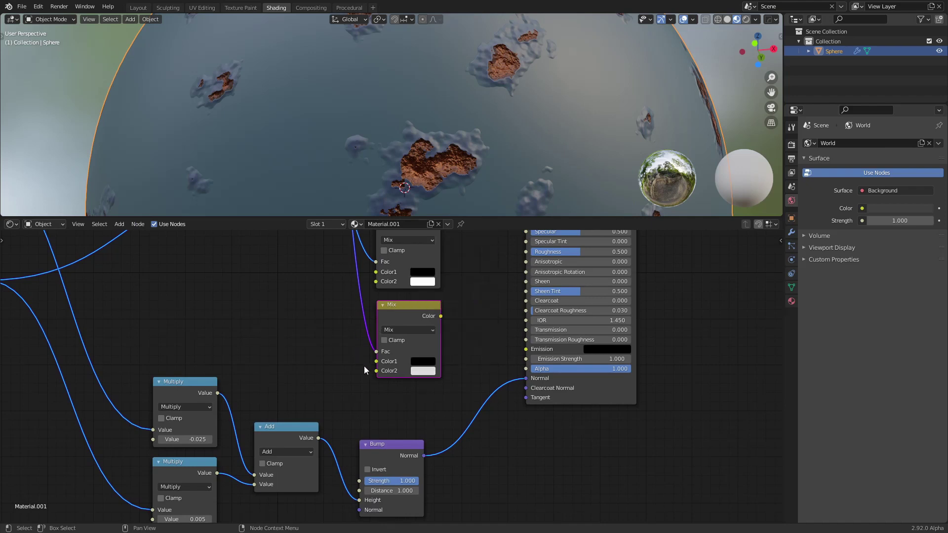
# Set the lowest Mix node's Color1 to a grey of value about 0.366 and connect its Color output to Roughness
pyautogui.moveTo(453, 314); pyautogui.dragTo(450, 317, button='middle')
pyautogui.moveTo(432, 330); pyautogui.dragTo(481, 267)
pyautogui.click(415, 376)
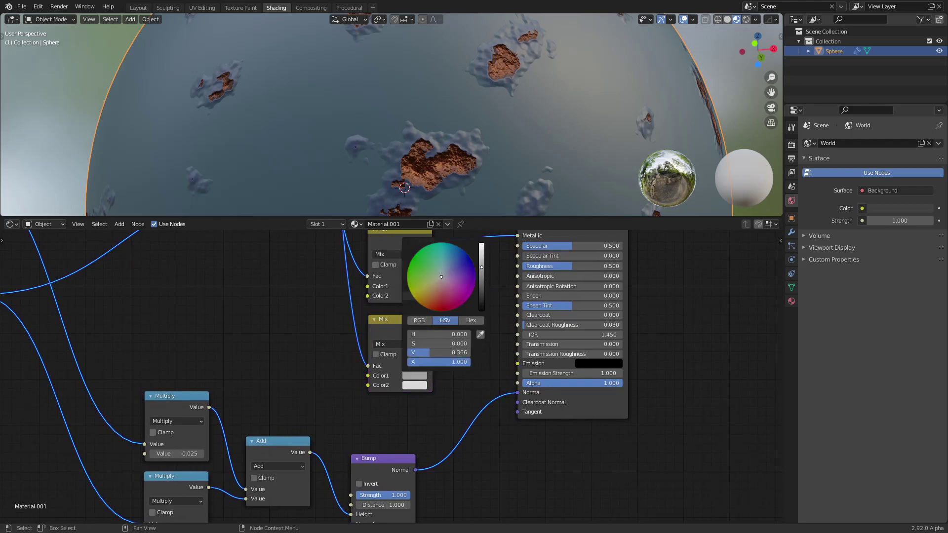
pyautogui.moveTo(433, 330); pyautogui.dragTo(517, 266)
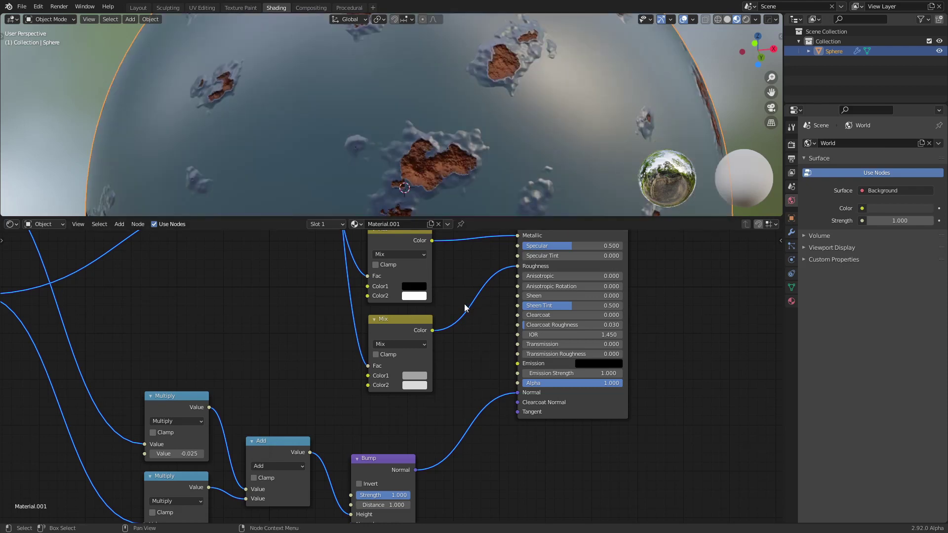
# Lighten Color1 of the roughness Mix node to a slightly brighter grey
pyautogui.scroll(1, 409, 377)
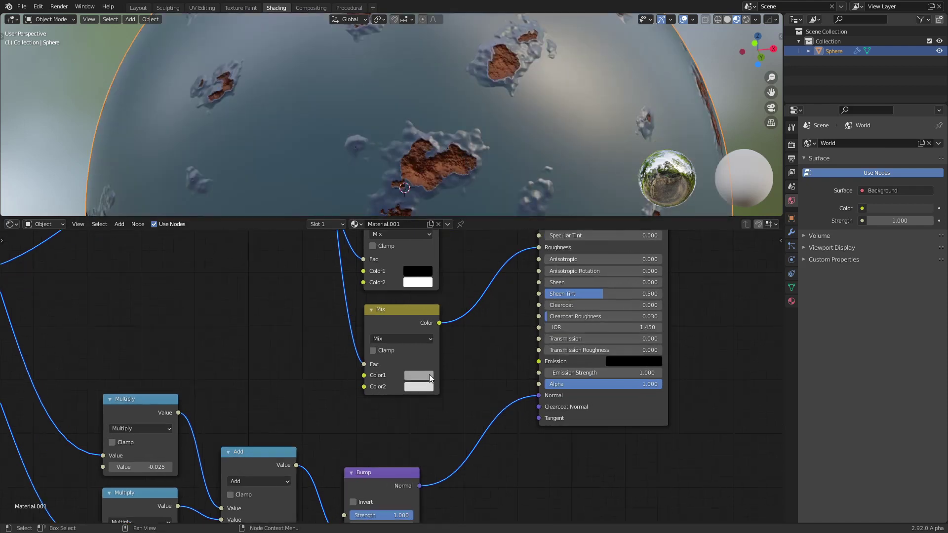
pyautogui.click(420, 378)
pyautogui.moveTo(497, 245)
pyautogui.mouseDown()
pyautogui.moveTo(497, 235)
pyautogui.moveTo(497, 244)
pyautogui.mouseUp()
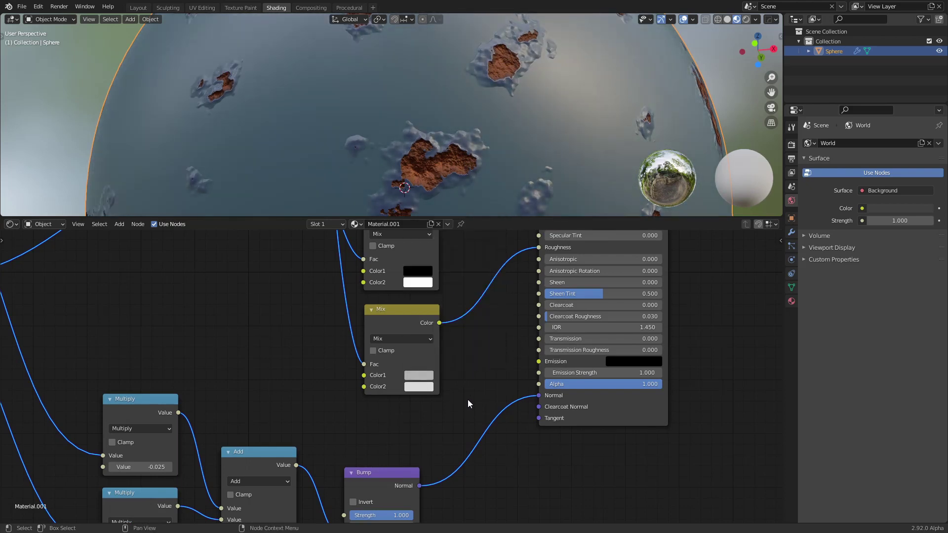
pyautogui.click(419, 375)
pyautogui.moveTo(497, 258); pyautogui.dragTo(497, 240)
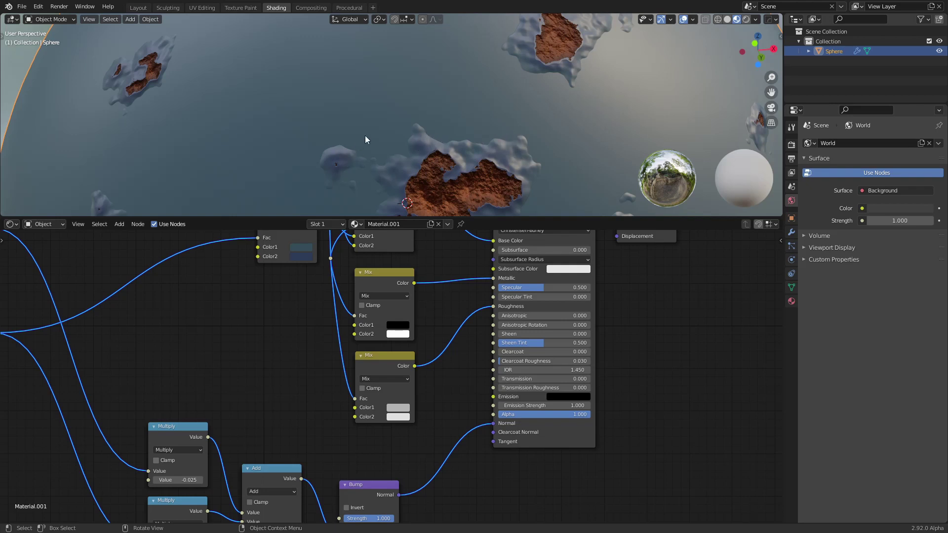
# Add an RGB Curves node and place it below the lower Map Range node
pyautogui.scroll(-5, 295, 301)
pyautogui.moveTo(361, 339); pyautogui.dragTo(506, 340, button='middle')
pyautogui.scroll(2, 409, 352)
pyautogui.hotkey('shift', 'a')
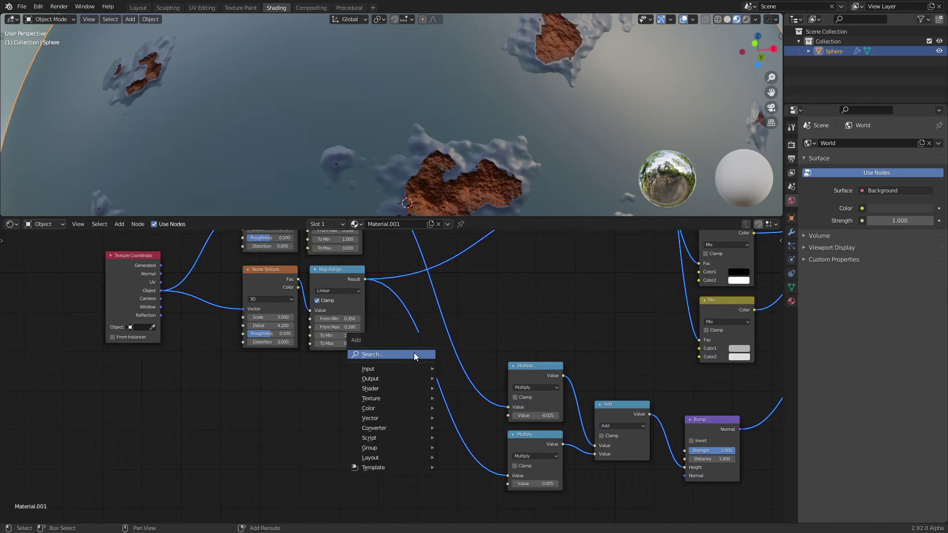
pyautogui.click(414, 353)
pyautogui.write('rgb')
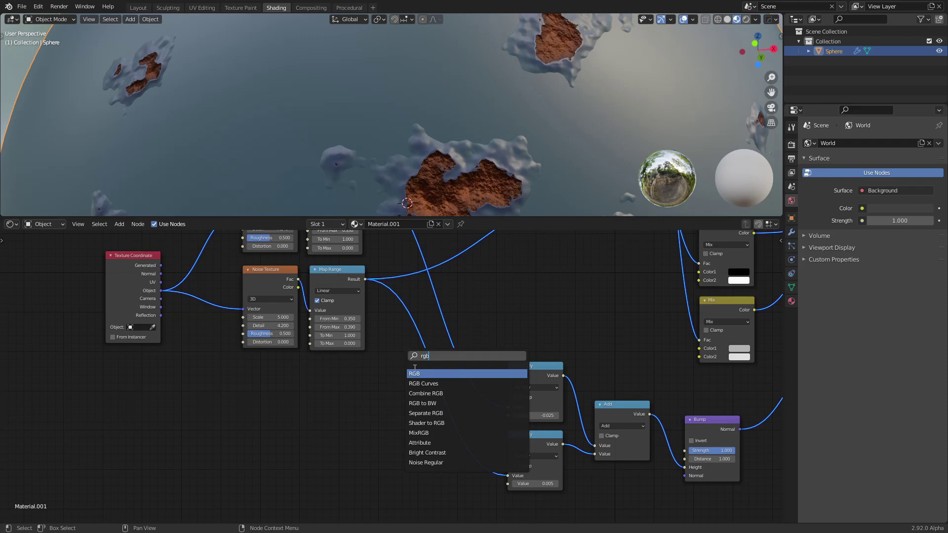
pyautogui.press('Down')
pyautogui.press('Return')
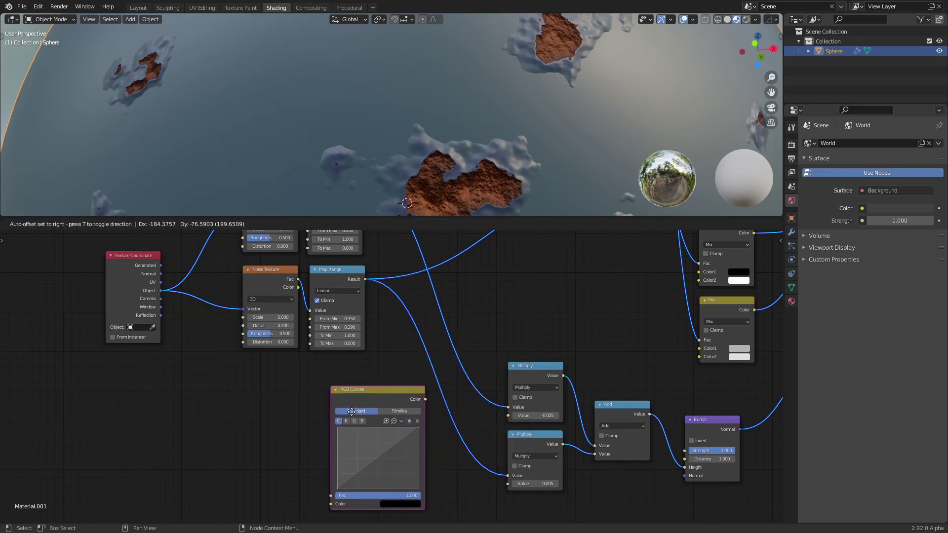
pyautogui.click(349, 413)
# Move the Texture Coordinate, lower Noise Texture and Map Range nodes further left, and insert RGB Curves before the lower Multiply
pyautogui.moveTo(252, 354); pyautogui.dragTo(300, 410, button='middle')
pyautogui.moveTo(168, 345); pyautogui.dragTo(47, 306)
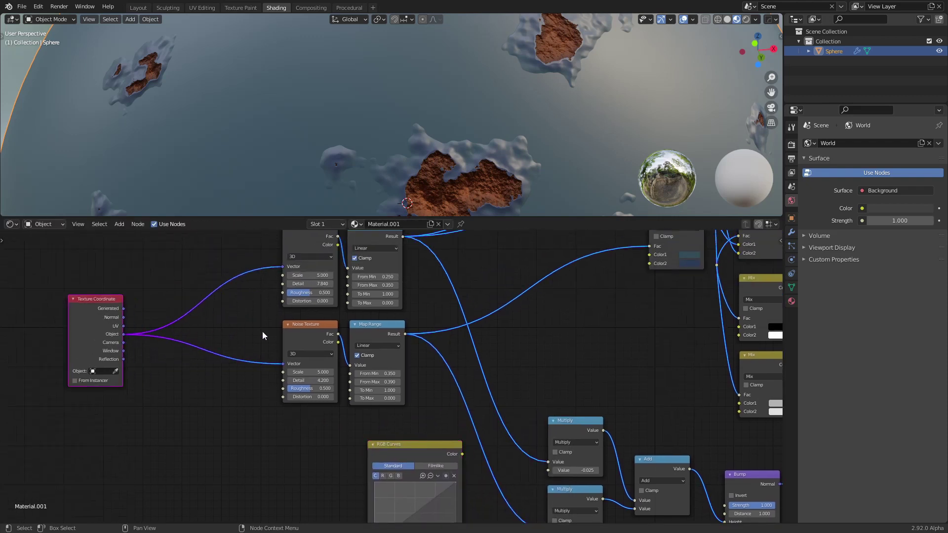
pyautogui.moveTo(304, 330); pyautogui.dragTo(224, 340)
pyautogui.moveTo(373, 328); pyautogui.dragTo(298, 331)
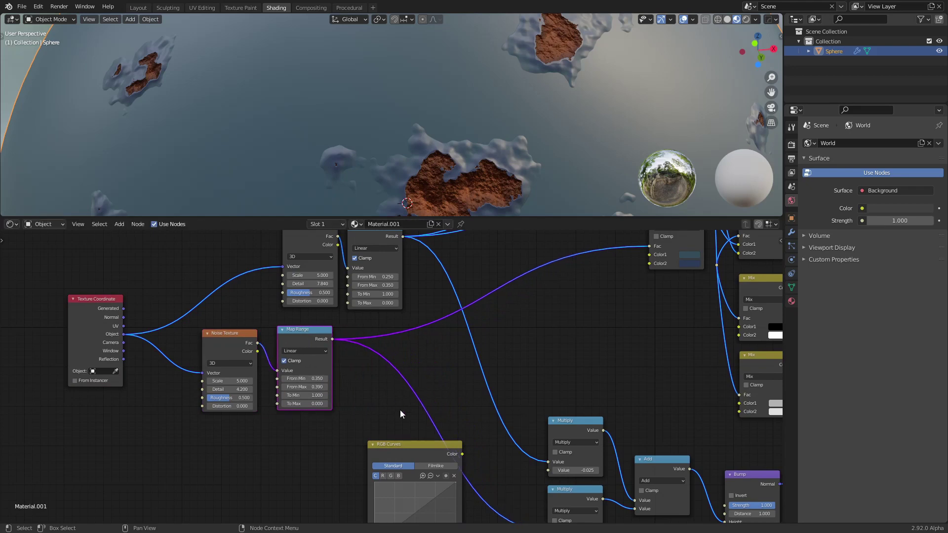
pyautogui.moveTo(396, 432); pyautogui.dragTo(377, 374, button='middle')
pyautogui.moveTo(380, 414); pyautogui.dragTo(380, 357)
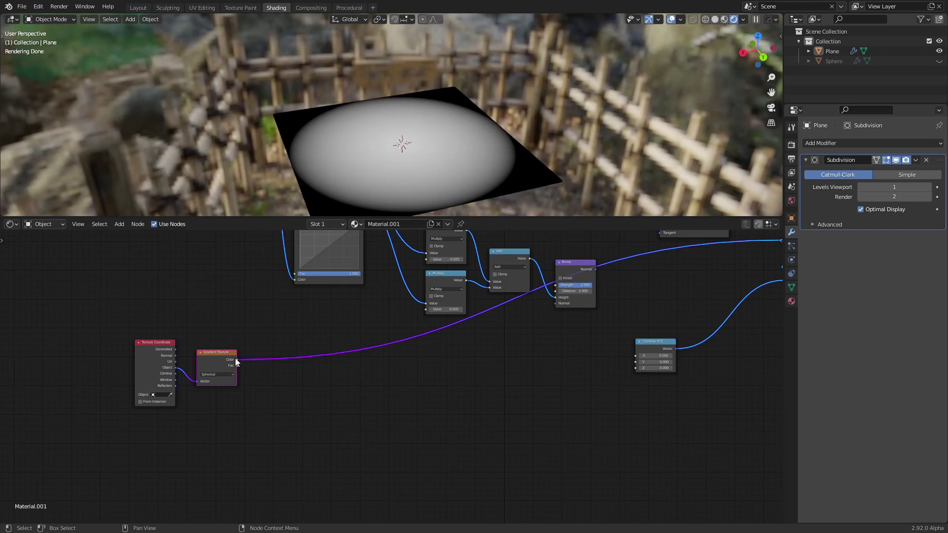
# Connect the spherical Gradient Texture's Color to the Combine XYZ node's Z input and inspect the displaced plane
pyautogui.moveTo(236, 359); pyautogui.dragTo(641, 370)
pyautogui.moveTo(617, 363); pyautogui.dragTo(394, 404, button='middle')
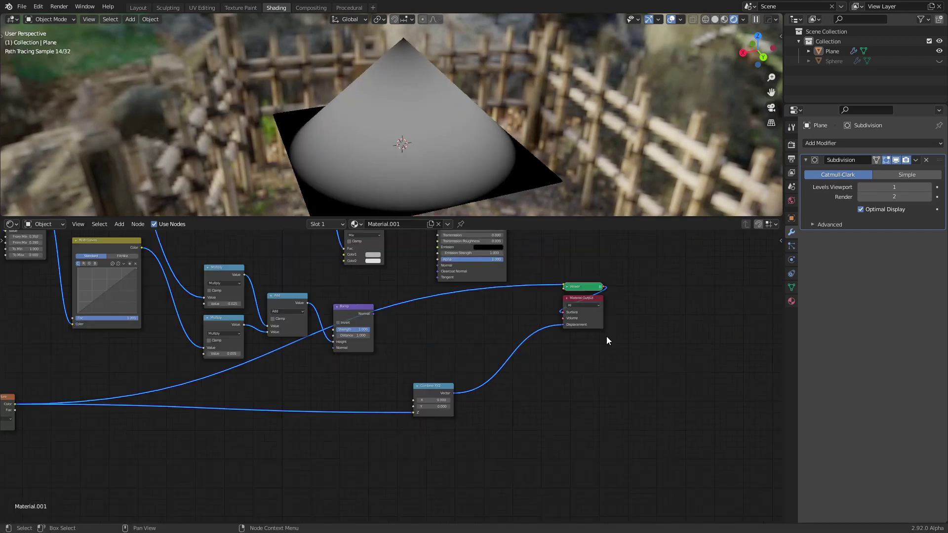
pyautogui.scroll(2, 576, 328)
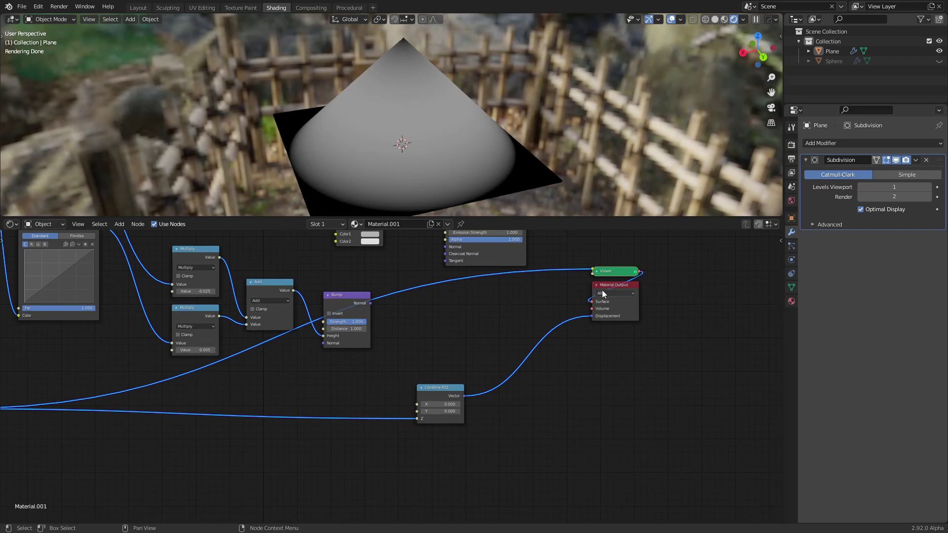
pyautogui.scroll(-1, 600, 296)
pyautogui.moveTo(584, 377); pyautogui.dragTo(609, 365, button='middle')
pyautogui.moveTo(535, 163); pyautogui.dragTo(467, 148, button='middle')
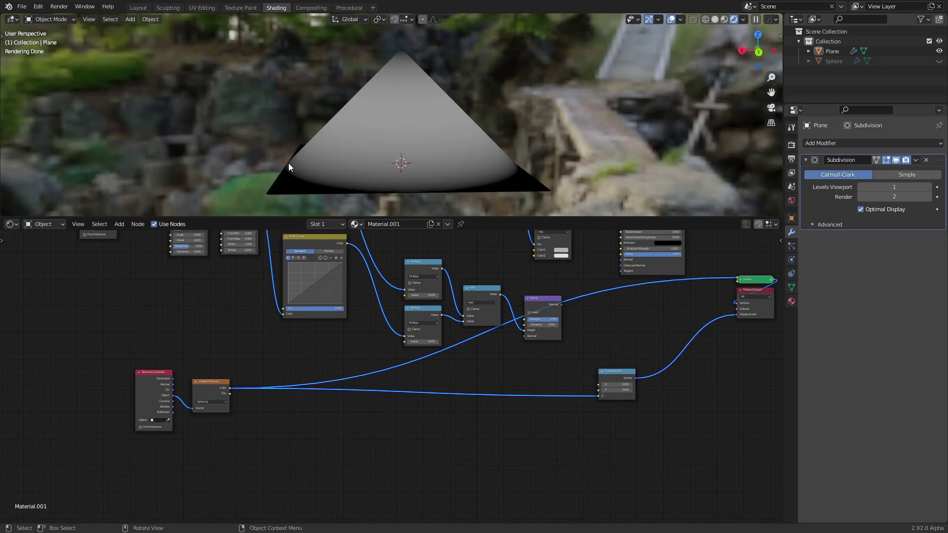
# Duplicate the RGB Curves node and insert the copy between the Gradient Texture and the Combine XYZ node's Z input
pyautogui.moveTo(326, 345); pyautogui.dragTo(381, 296, button='middle')
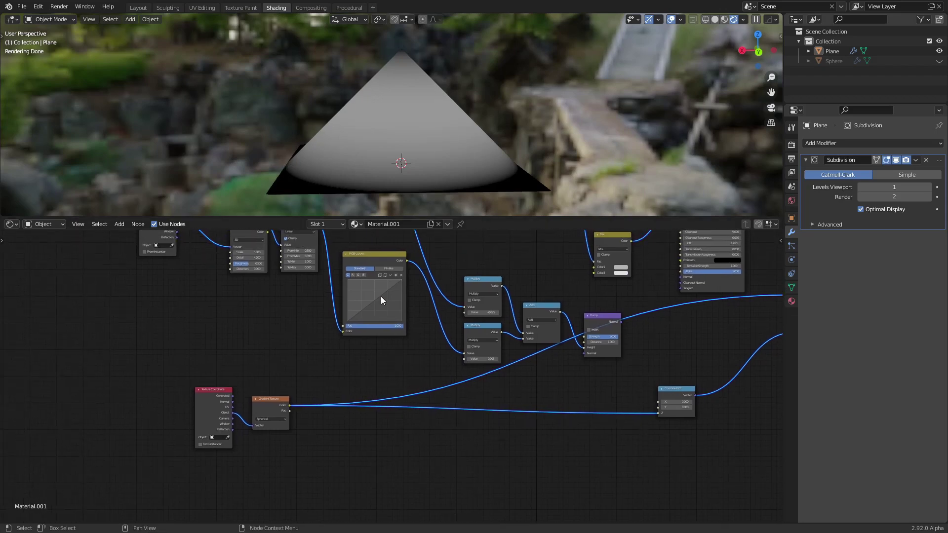
pyautogui.click(373, 254)
pyautogui.hotkey('shift', 'd')
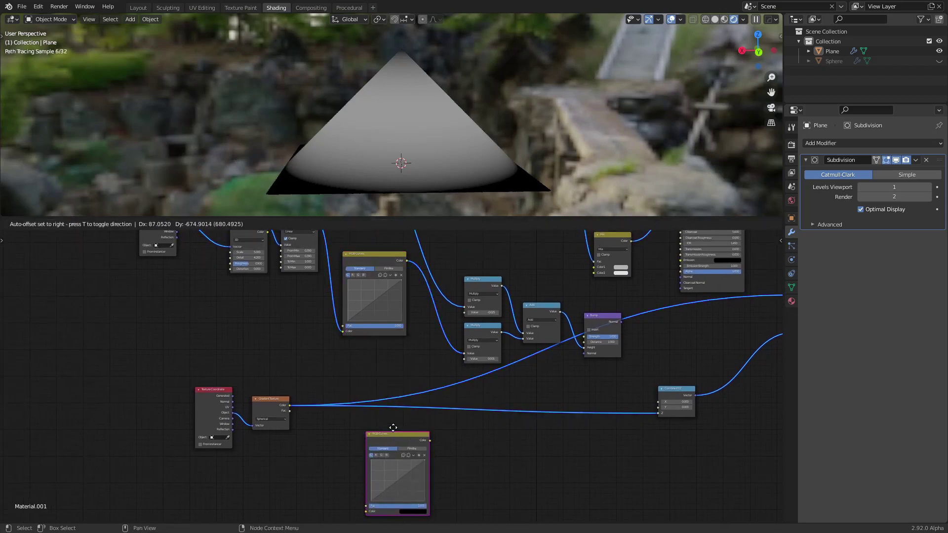
pyautogui.click(466, 423)
pyautogui.moveTo(465, 423); pyautogui.dragTo(516, 346, button='middle')
pyautogui.moveTo(456, 160); pyautogui.dragTo(488, 159, button='middle')
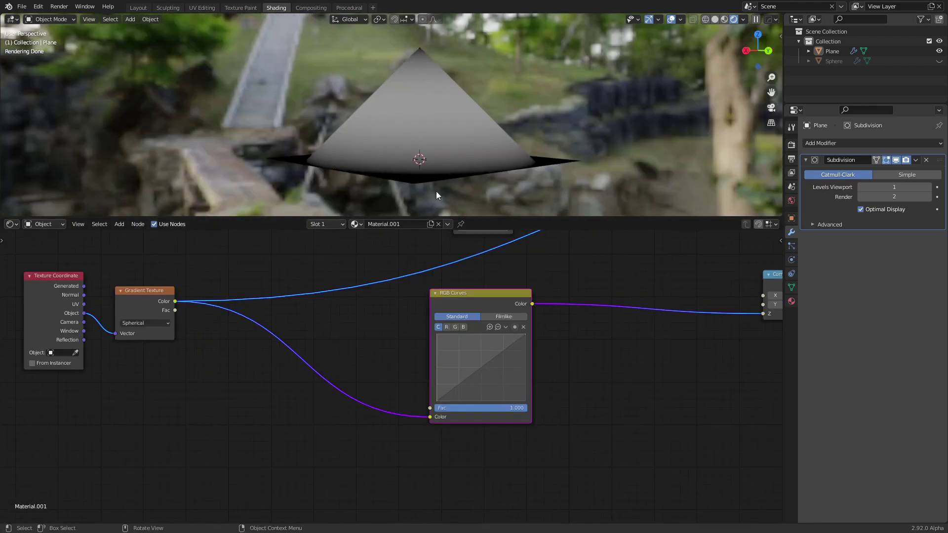
pyautogui.moveTo(436, 192); pyautogui.dragTo(352, 160, button='middle')
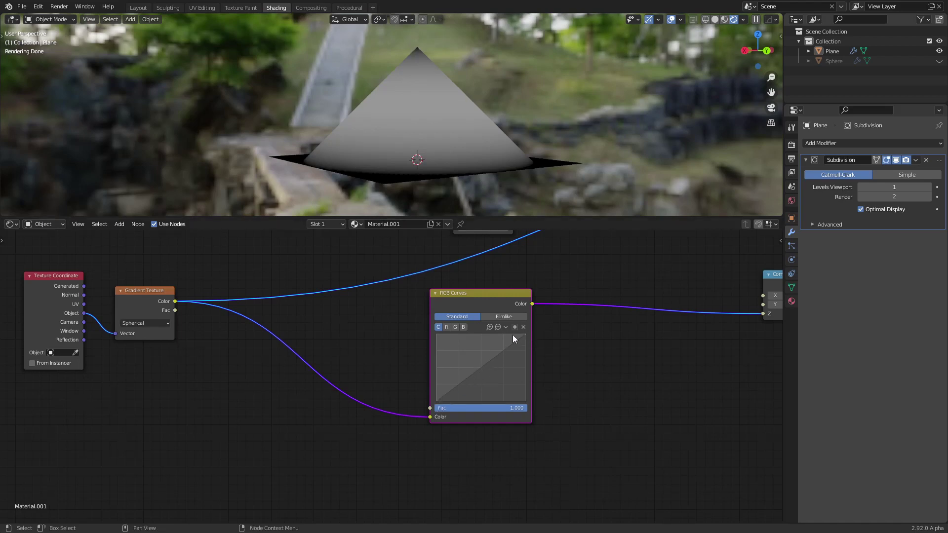
# Bend the duplicated curve up to about X 0.33, Y 0.74 and bring its point back to X 0.44545, Y 0.51250
pyautogui.moveTo(480, 369); pyautogui.dragTo(464, 351)
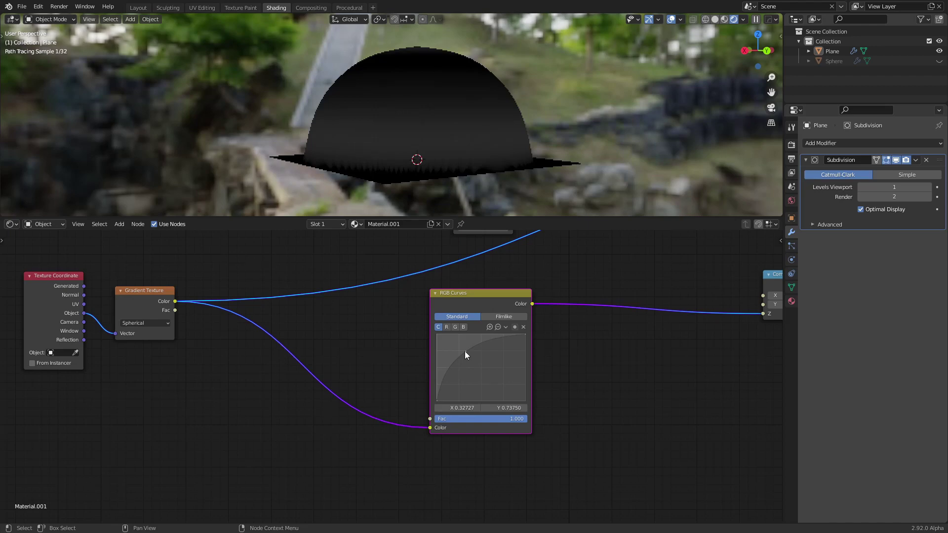
pyautogui.moveTo(464, 351); pyautogui.dragTo(466, 375)
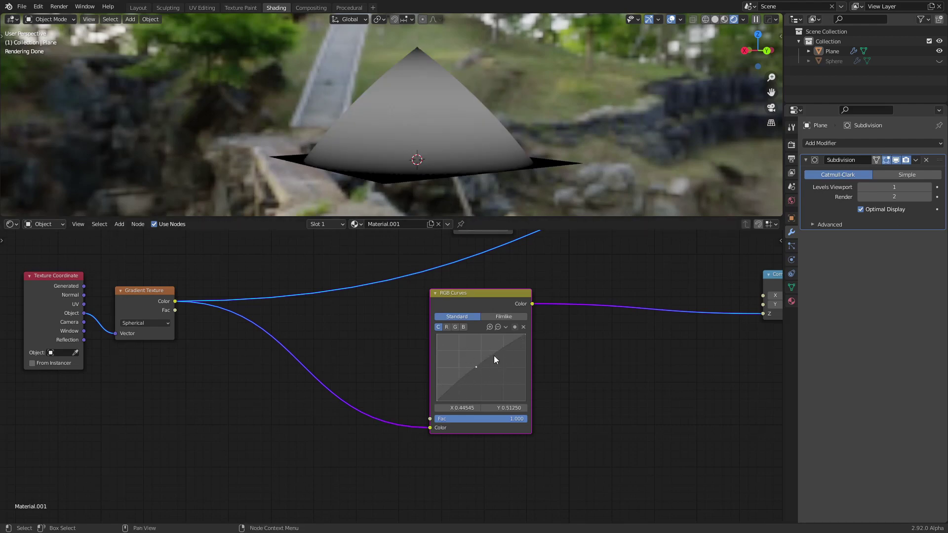
pyautogui.scroll(-4, 493, 360)
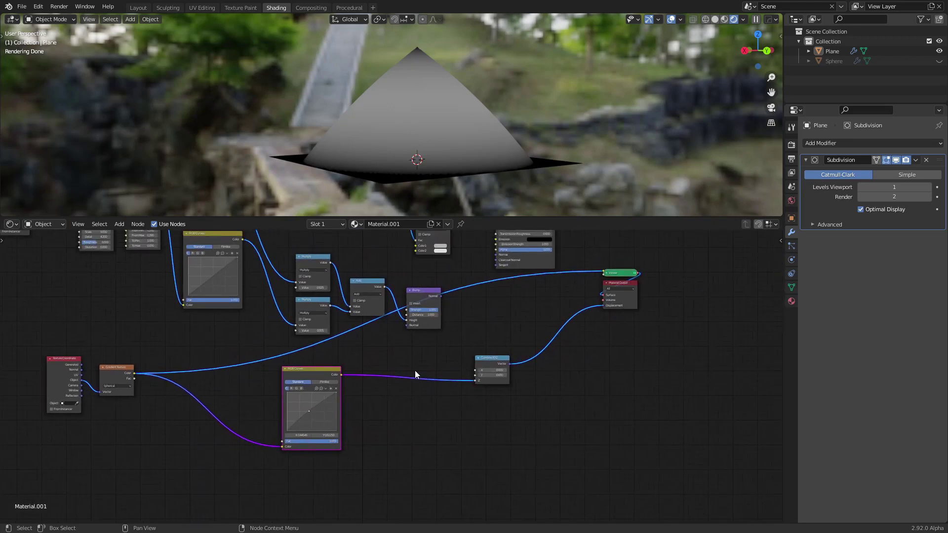
pyautogui.scroll(-2, 415, 370)
# Add a point to the RGB Curves node in the sphere's material and pull it down to X 0.26364, Y 0.08125
pyautogui.click(548, 296)
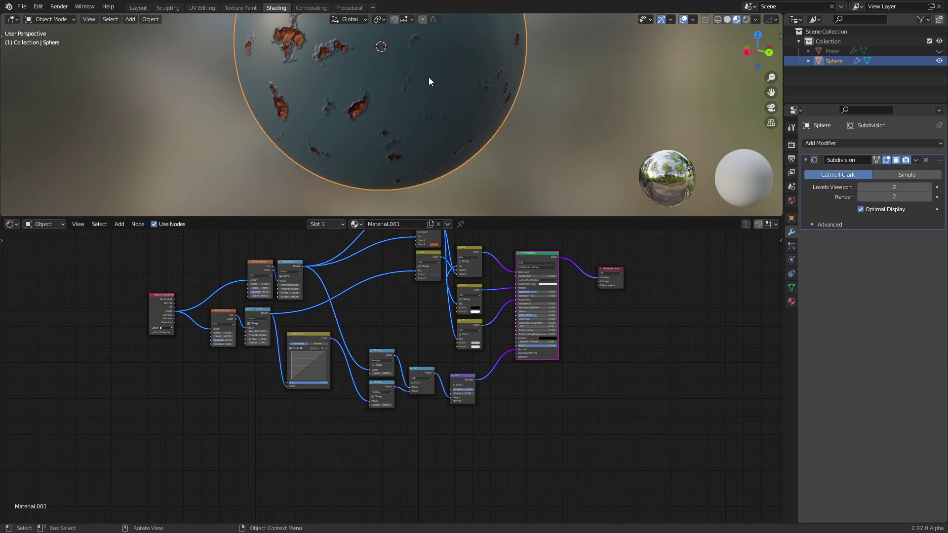
pyautogui.scroll(6, 444, 94)
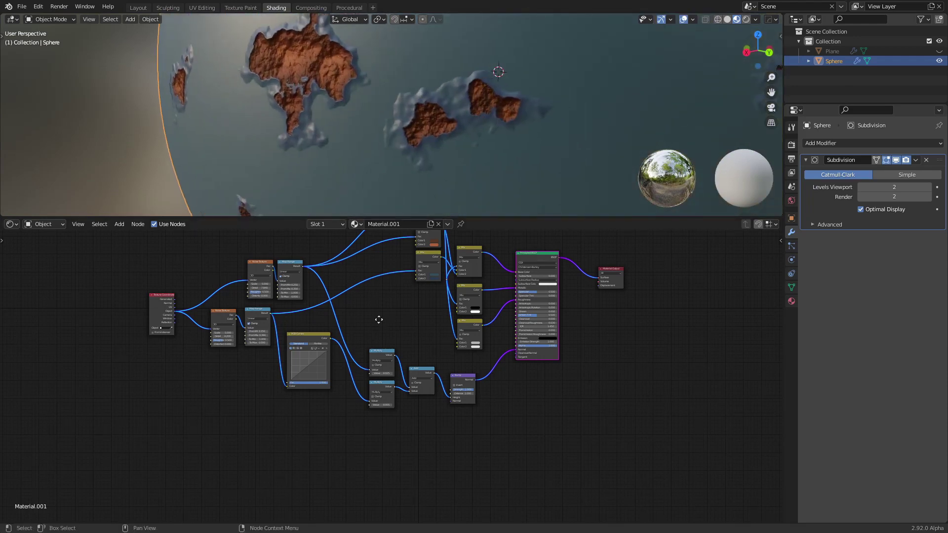
pyautogui.scroll(4, 412, 301)
pyautogui.scroll(3, 436, 365)
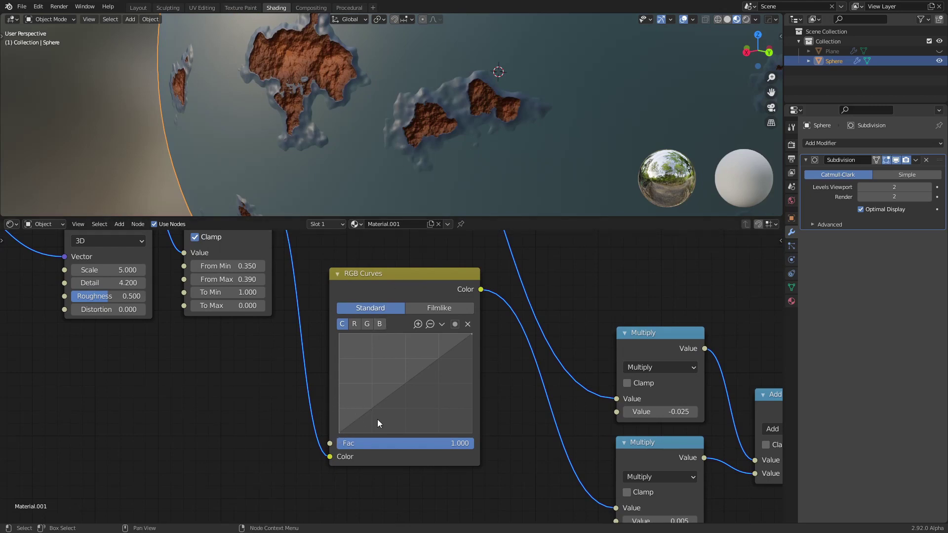
pyautogui.scroll(3, 377, 419)
pyautogui.click(354, 403)
pyautogui.moveTo(354, 402); pyautogui.dragTo(368, 418)
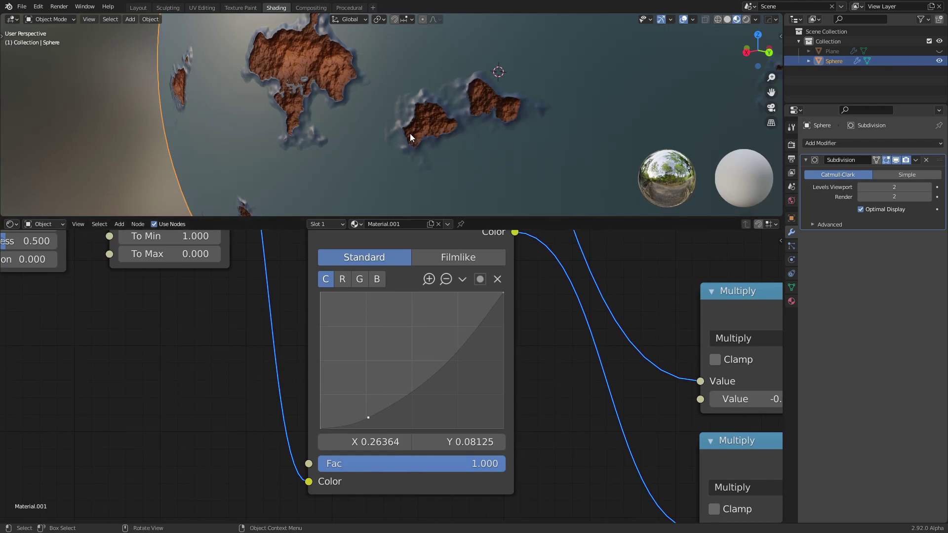
# Add an upper point to the RGB Curves node, raise it to X 0.83636, Y 0.87500, and inspect the paint edges on the sphere
pyautogui.scroll(1, 410, 133)
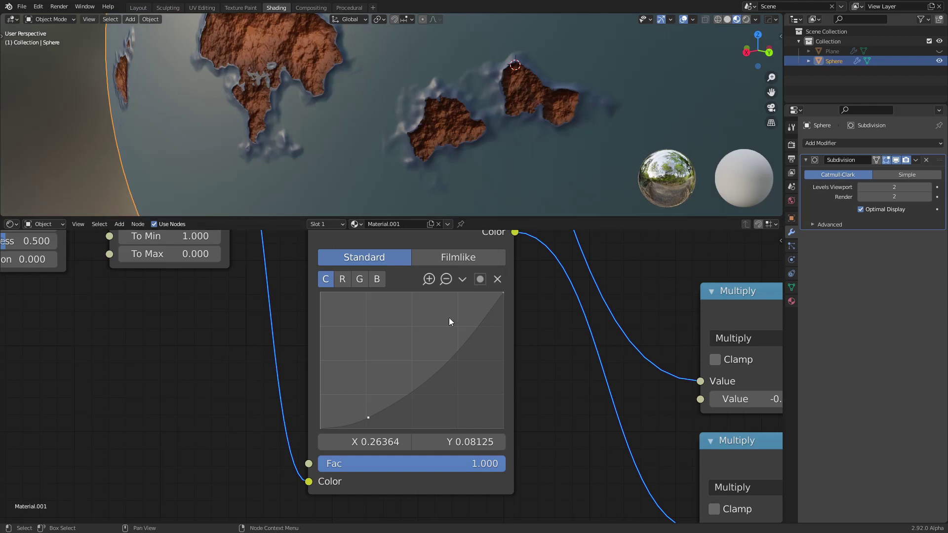
pyautogui.moveTo(472, 345); pyautogui.dragTo(475, 309)
pyautogui.scroll(-6, 401, 143)
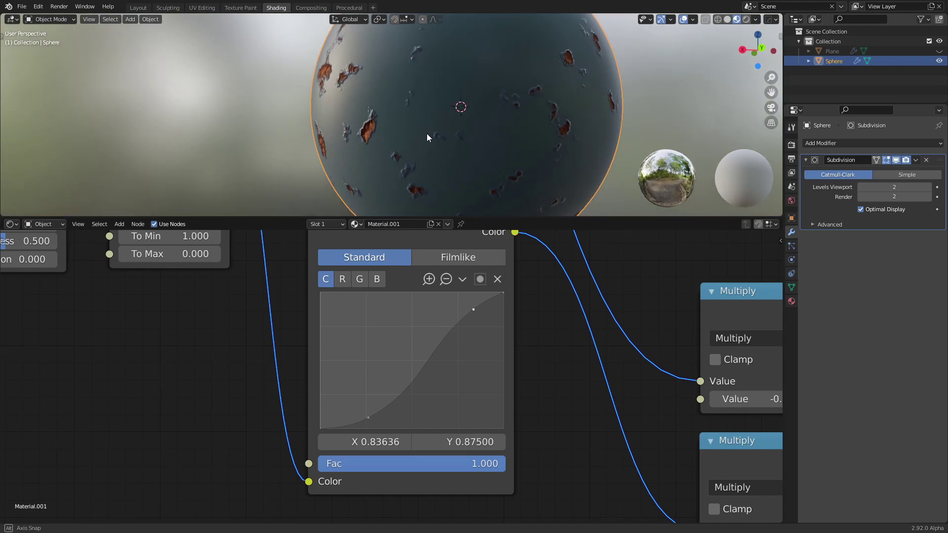
pyautogui.scroll(4, 427, 134)
pyautogui.scroll(2, 416, 140)
pyautogui.scroll(-3, 459, 291)
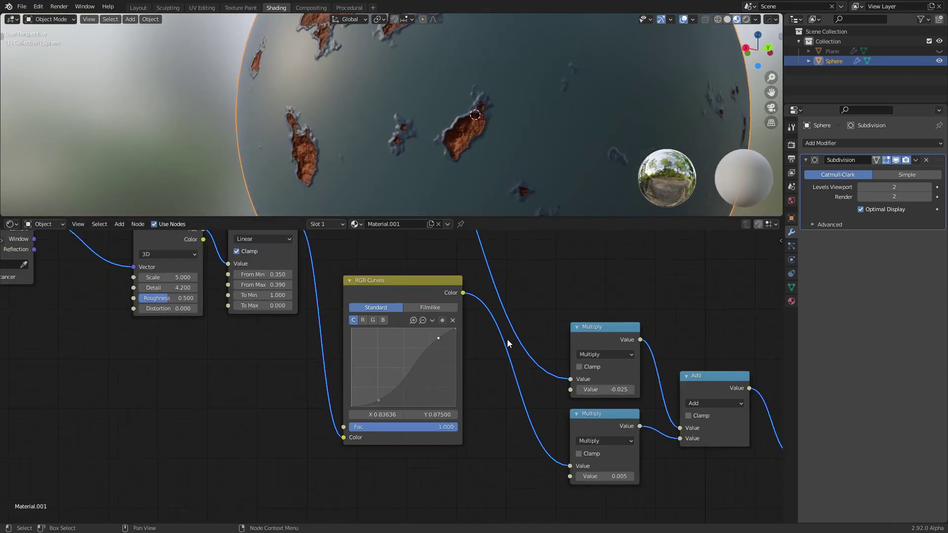
pyautogui.scroll(-1, 469, 342)
# Move the RGB Curves node nearer to the lower Map Range node and examine the chips on the sphere
pyautogui.moveTo(413, 305); pyautogui.dragTo(404, 283)
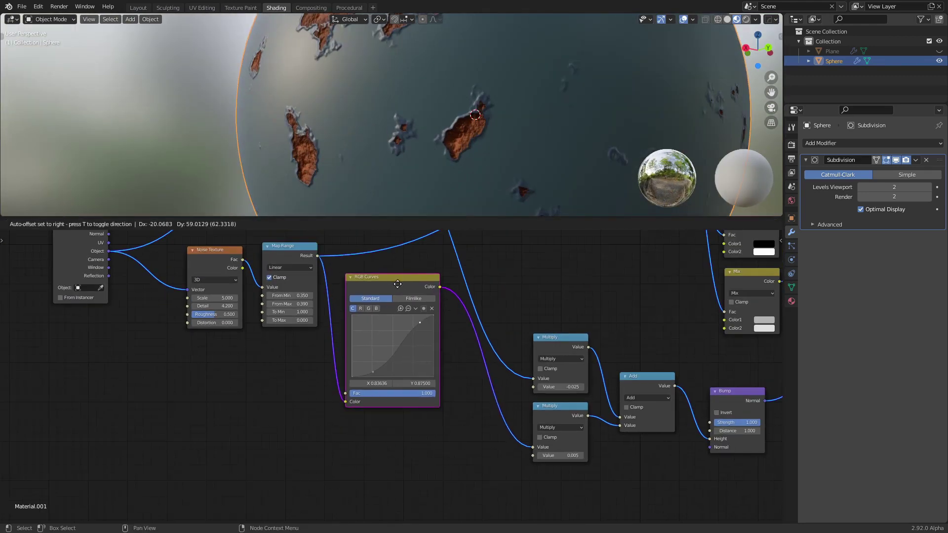
pyautogui.scroll(2, 466, 161)
pyautogui.moveTo(466, 161); pyautogui.dragTo(408, 94, button='middle')
pyautogui.moveTo(420, 178); pyautogui.dragTo(378, 141, button='middle')
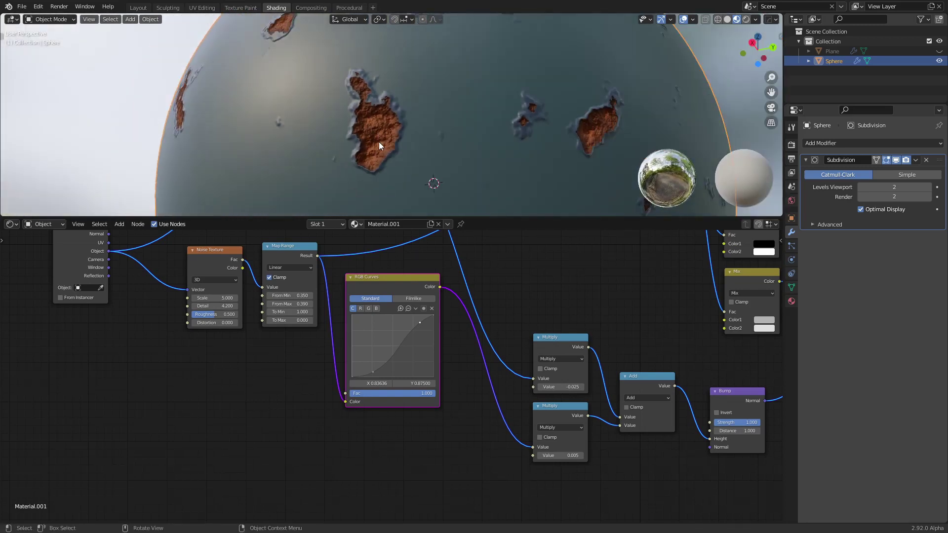
# Set the upper Multiply node's value to -0.015 and inspect the bump depth across the sphere
pyautogui.moveTo(500, 442); pyautogui.dragTo(430, 448, button='middle')
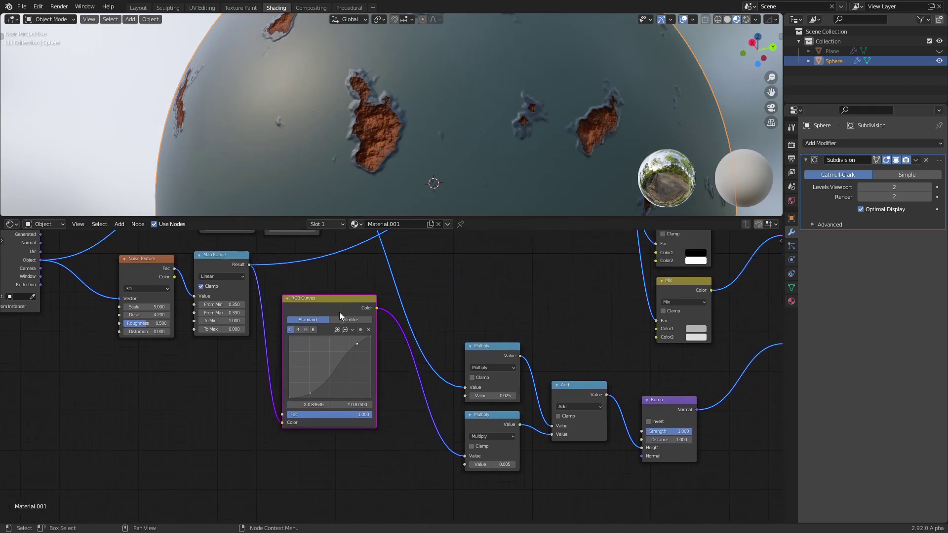
pyautogui.keyDown('ctrl'); pyautogui.hscroll(3, 339, 311); pyautogui.keyUp('ctrl')
pyautogui.scroll(1, 434, 395)
pyautogui.moveTo(463, 390)
pyautogui.mouseDown()
pyautogui.moveTo(476, 390)
pyautogui.moveTo(447, 392)
pyautogui.moveTo(463, 392)
pyautogui.mouseUp()
pyautogui.press('Home')
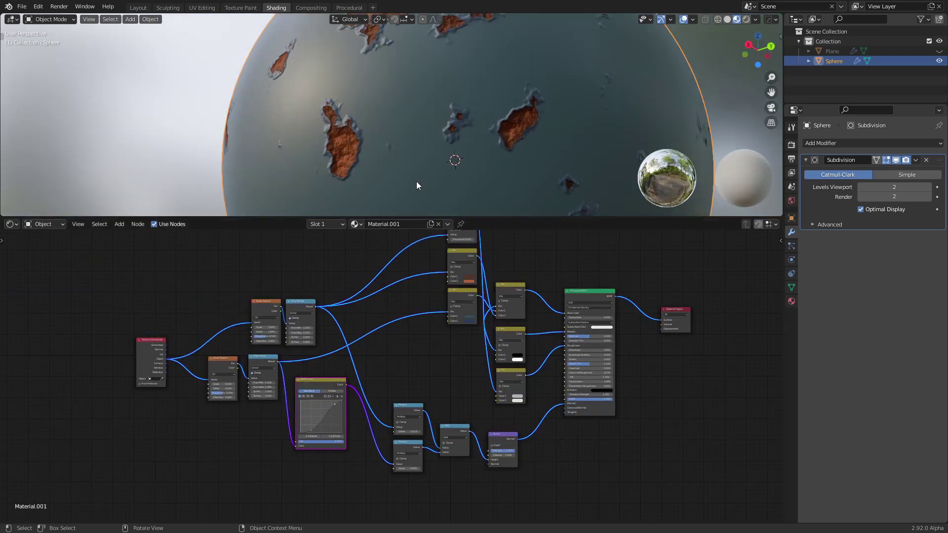
pyautogui.moveTo(416, 181); pyautogui.dragTo(478, 141, button='middle')
pyautogui.scroll(1, 212, 300)
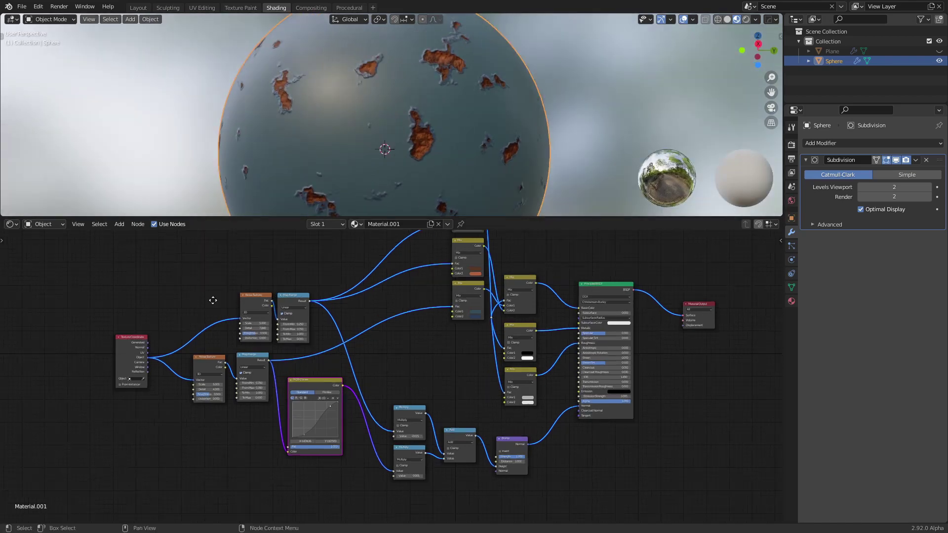
# Move the Texture Coordinate node and the upper Noise Texture node further left to space out the node tree
pyautogui.moveTo(160, 326); pyautogui.dragTo(327, 312, button='middle')
pyautogui.scroll(5, 325, 312)
pyautogui.moveTo(256, 313); pyautogui.dragTo(169, 302)
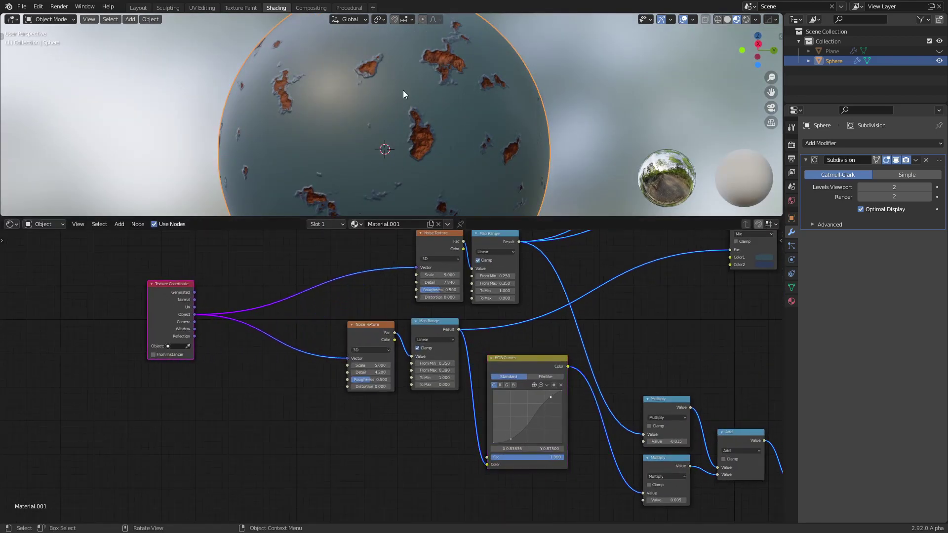
pyautogui.moveTo(429, 244); pyautogui.dragTo(366, 247)
# Insert a reroute on the Object links, place it beside the Noise Textures and line the Texture Coordinate node up with it
pyautogui.moveTo(280, 327); pyautogui.dragTo(349, 313, button='middle')
pyautogui.hotkey('shift', 'a')
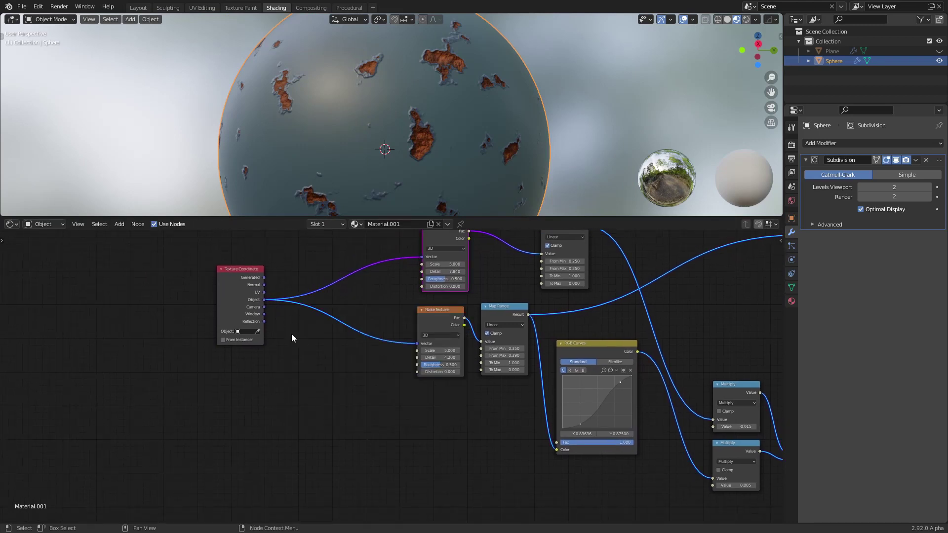
pyautogui.keyDown('ctrl'); pyautogui.moveTo(296, 332); pyautogui.dragTo(282, 270, button='right'); pyautogui.keyUp('ctrl')
pyautogui.keyDown('shift'); pyautogui.moveTo(281, 271); pyautogui.dragTo(283, 271, button='right'); pyautogui.keyUp('shift')
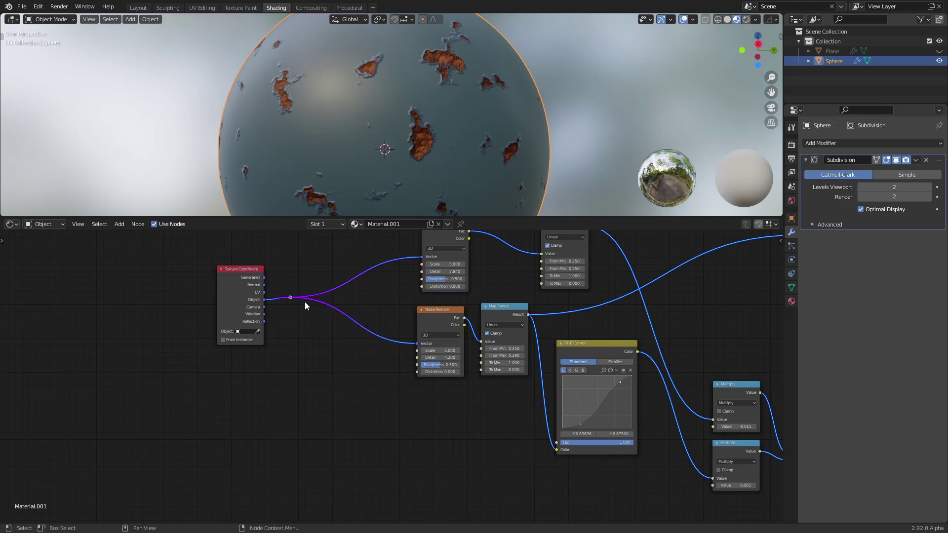
pyautogui.press('g')
pyautogui.click(414, 301)
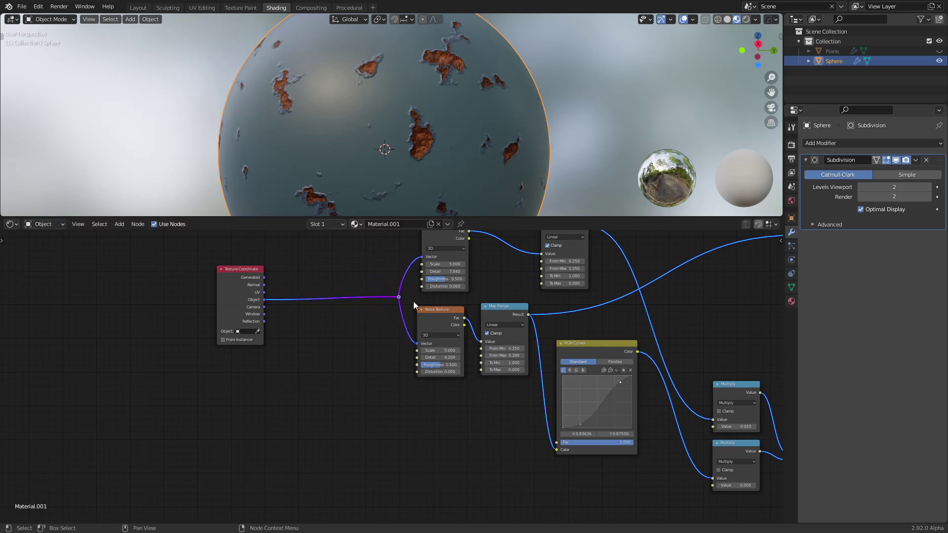
pyautogui.click(316, 371)
pyautogui.moveTo(243, 289); pyautogui.dragTo(227, 288)
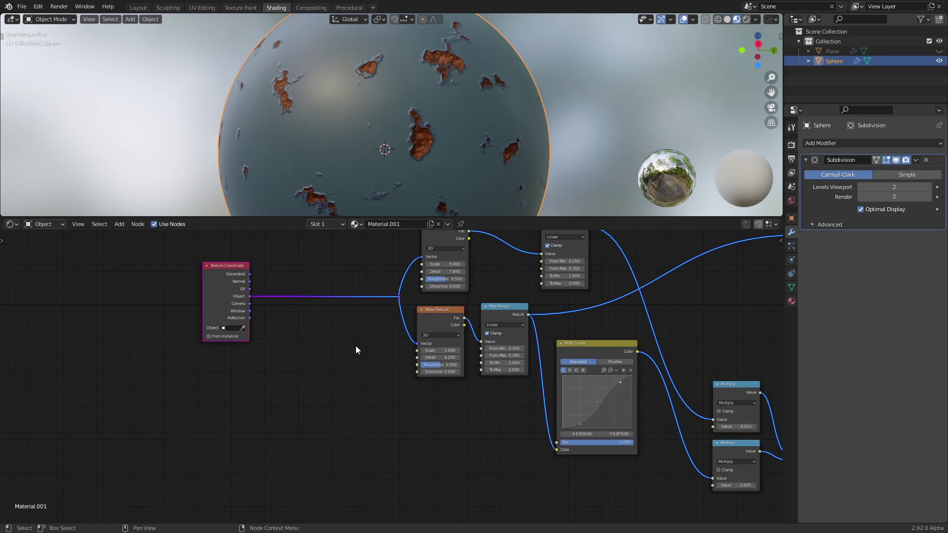
# Open the Preferences
pyautogui.click(38, 7)
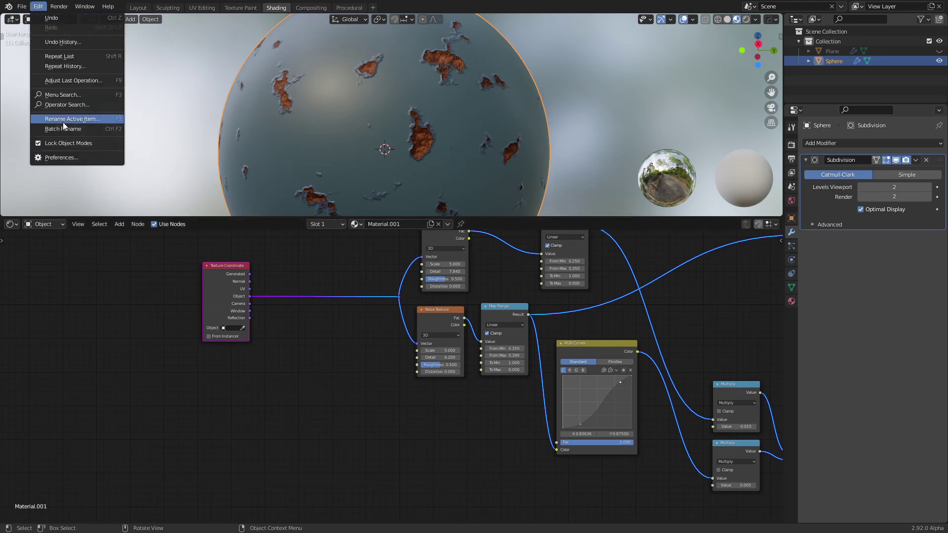
pyautogui.click(77, 157)
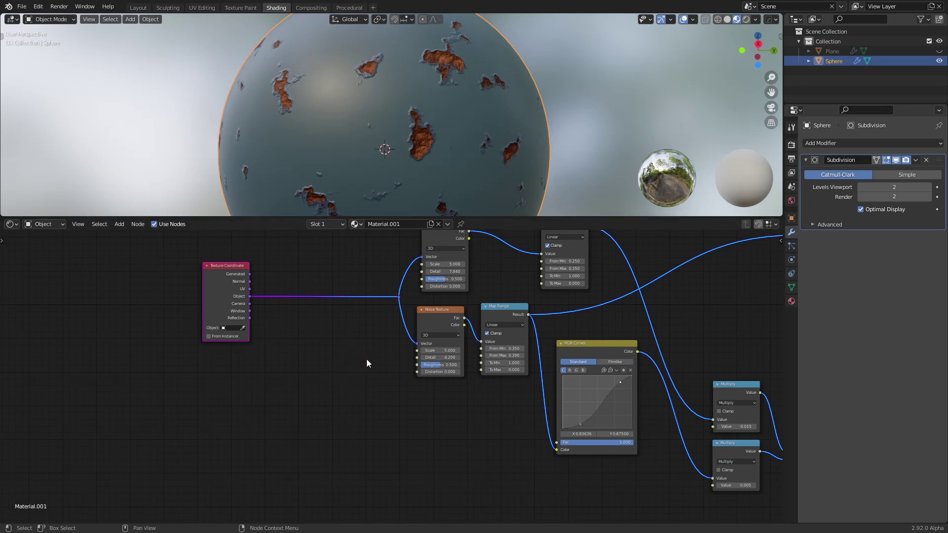
# Add a Value node between the Texture Coordinate node and the lower Noise Texture
pyautogui.scroll(2, 356, 355)
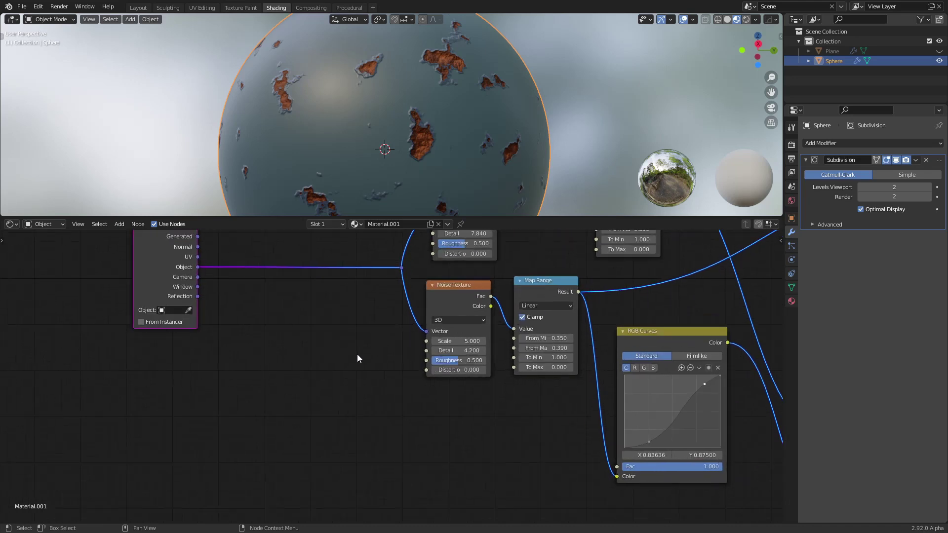
pyautogui.moveTo(358, 354); pyautogui.dragTo(333, 370, button='middle')
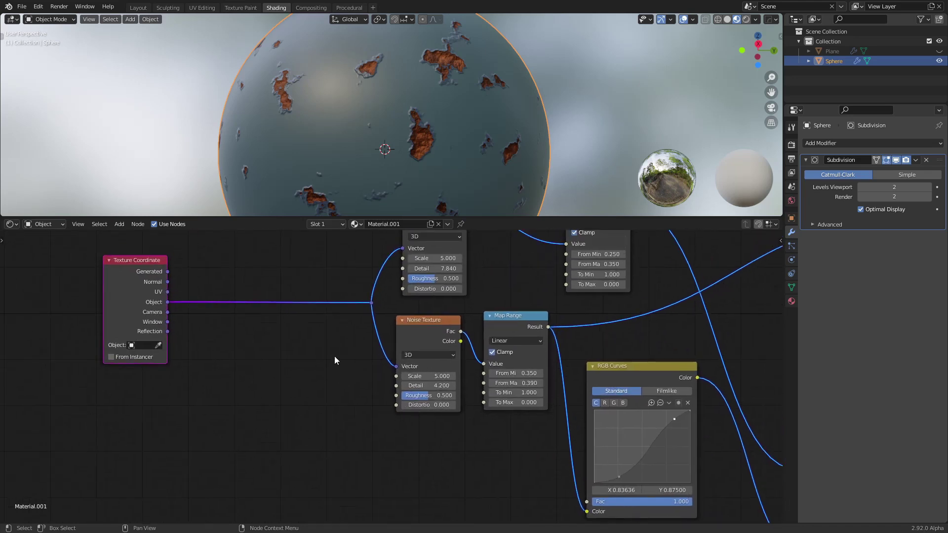
pyautogui.hotkey('shift', 'a')
pyautogui.click(311, 342)
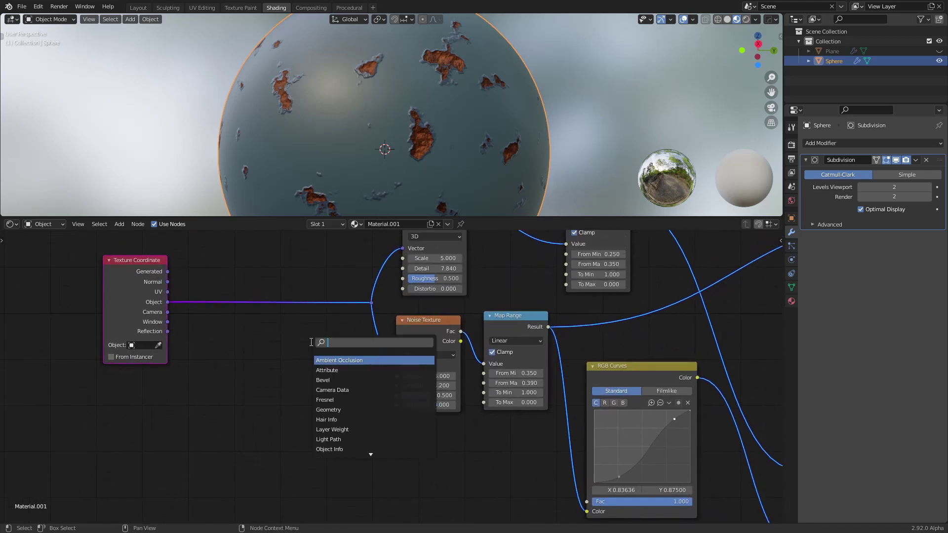
pyautogui.write('va')
pyautogui.press('Return')
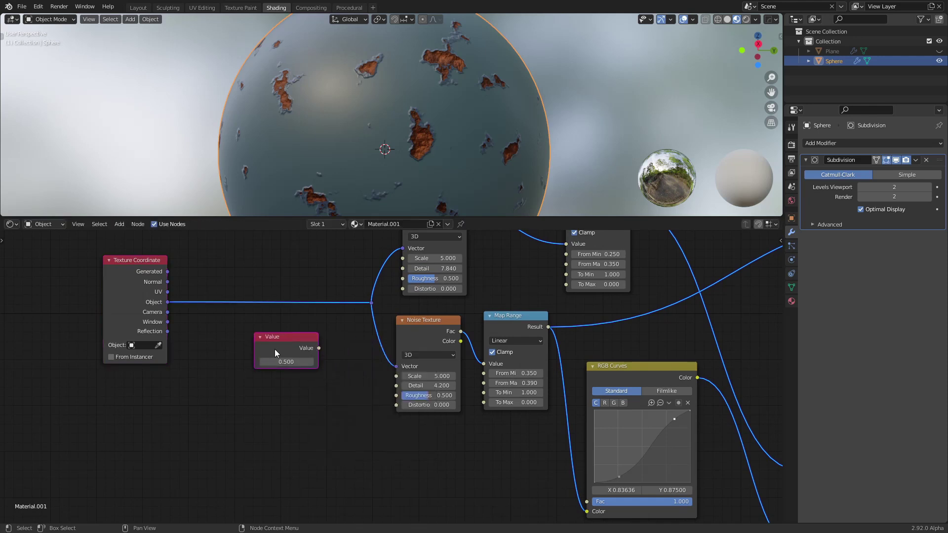
pyautogui.click(301, 349)
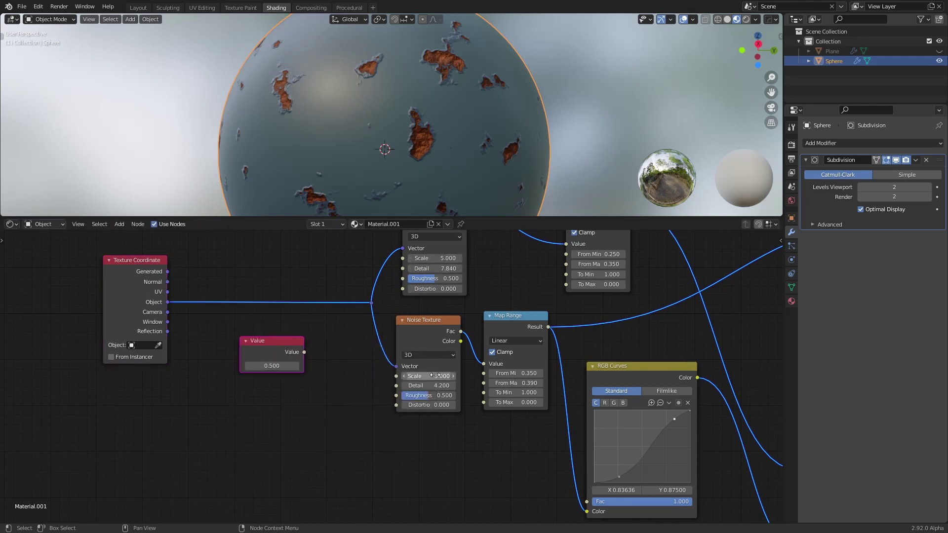
# Set the Value node to 5 and connect it to the Scale inputs of both Noise Textures
pyautogui.click(272, 365)
pyautogui.write('5')
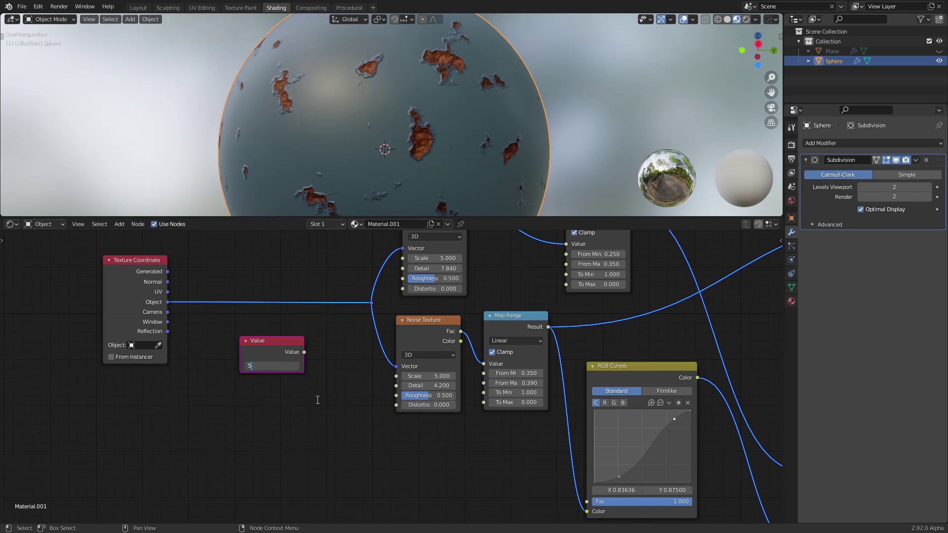
pyautogui.press('Return')
pyautogui.moveTo(304, 352); pyautogui.dragTo(403, 258)
pyautogui.moveTo(304, 352); pyautogui.dragTo(396, 376)
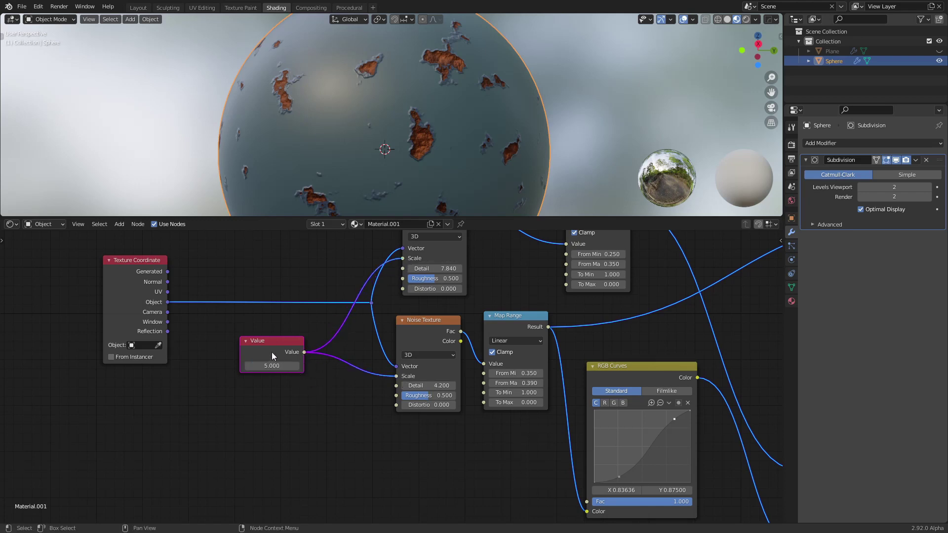
# Insert a reroute on the Value links, place it beside the Object reroute and move the Value node closer below the Object link
pyautogui.moveTo(271, 352); pyautogui.dragTo(228, 360)
pyautogui.keyDown('shift'); pyautogui.moveTo(301, 408); pyautogui.dragTo(296, 325, button='right'); pyautogui.keyUp('shift')
pyautogui.moveTo(297, 354); pyautogui.dragTo(388, 328)
pyautogui.scroll(-2, 380, 365)
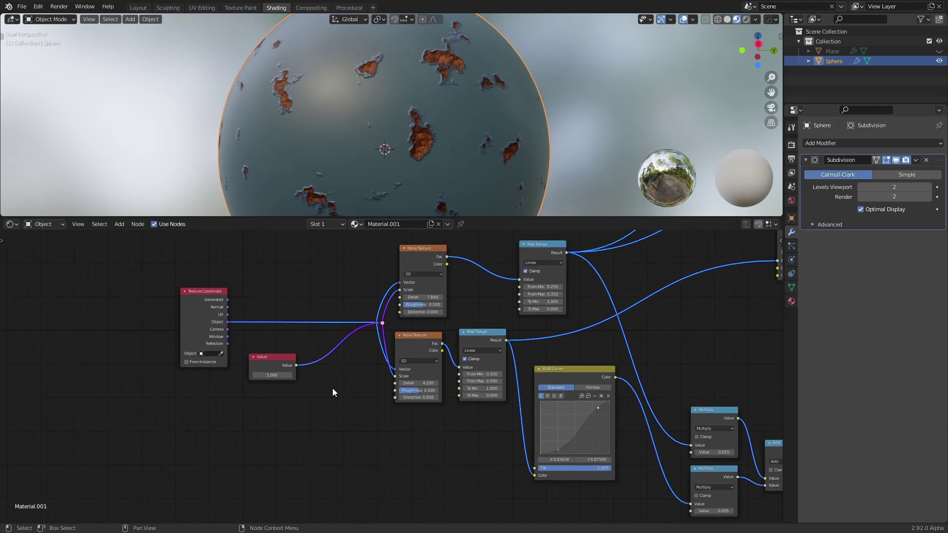
pyautogui.moveTo(282, 355); pyautogui.dragTo(283, 379)
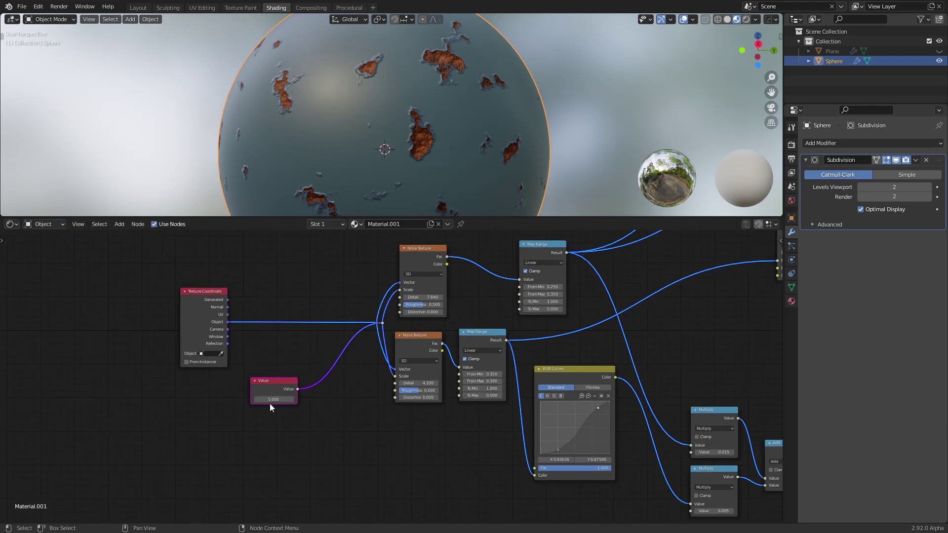
# Lower the shared scale Value to 4.2 and inspect the chip pattern around the sphere
pyautogui.scroll(3, 271, 403)
pyautogui.moveTo(260, 349); pyautogui.dragTo(160, 349)
pyautogui.moveTo(159, 349); pyautogui.dragTo(155, 348)
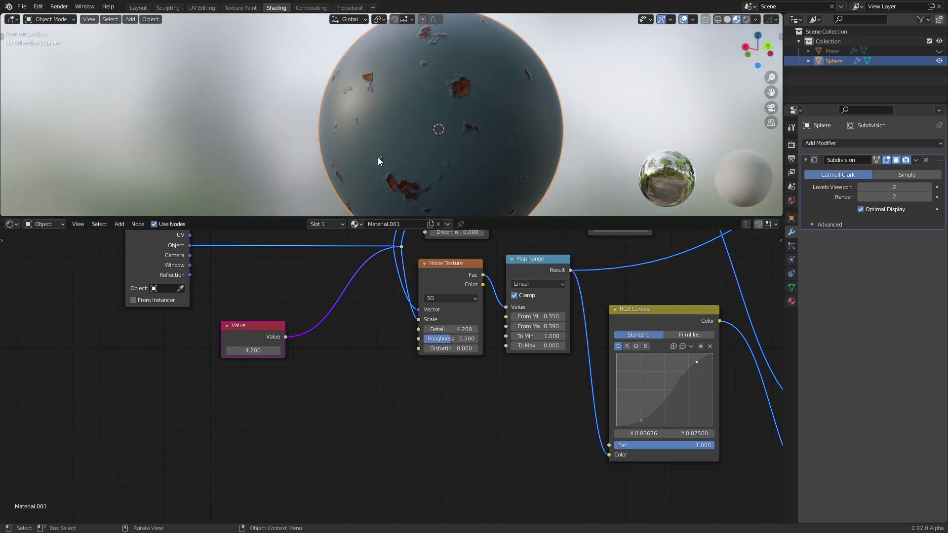
pyautogui.moveTo(377, 157)
pyautogui.mouseDown(button='middle')
pyautogui.moveTo(494, 150)
pyautogui.moveTo(375, 146)
pyautogui.mouseUp(button='middle')
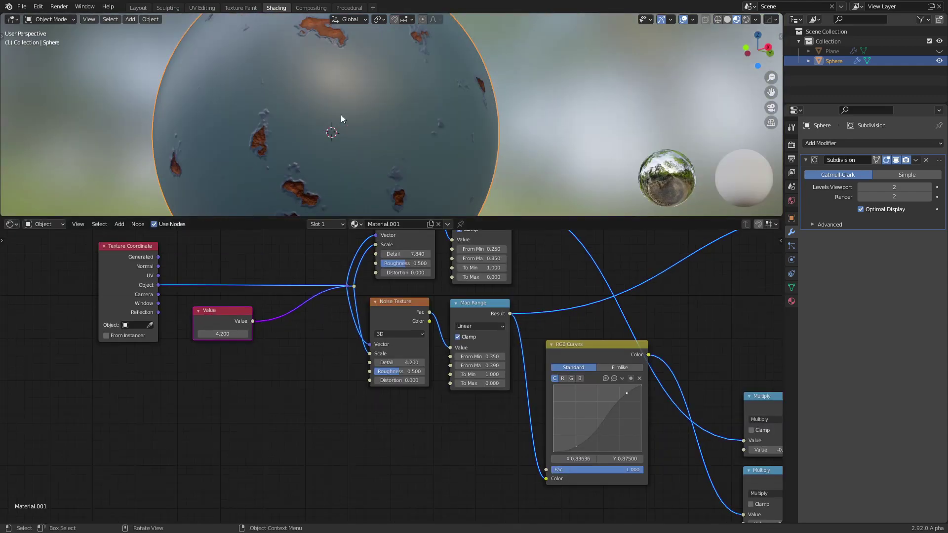
pyautogui.scroll(2, 321, 368)
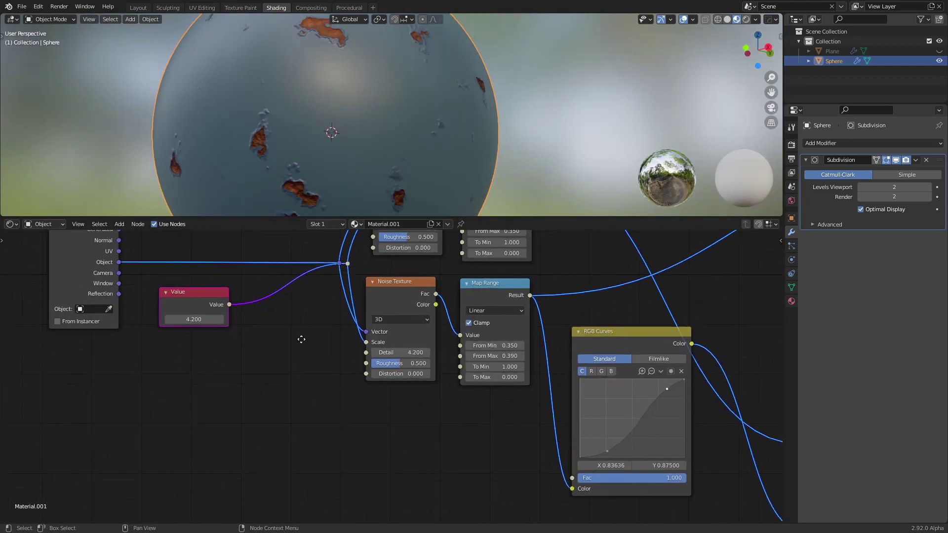
# Duplicate the Value node, place the unconnected copy below the original and shift the original slightly upward
pyautogui.moveTo(200, 284); pyautogui.dragTo(245, 254, button='middle')
pyautogui.hotkey('shift', 'd')
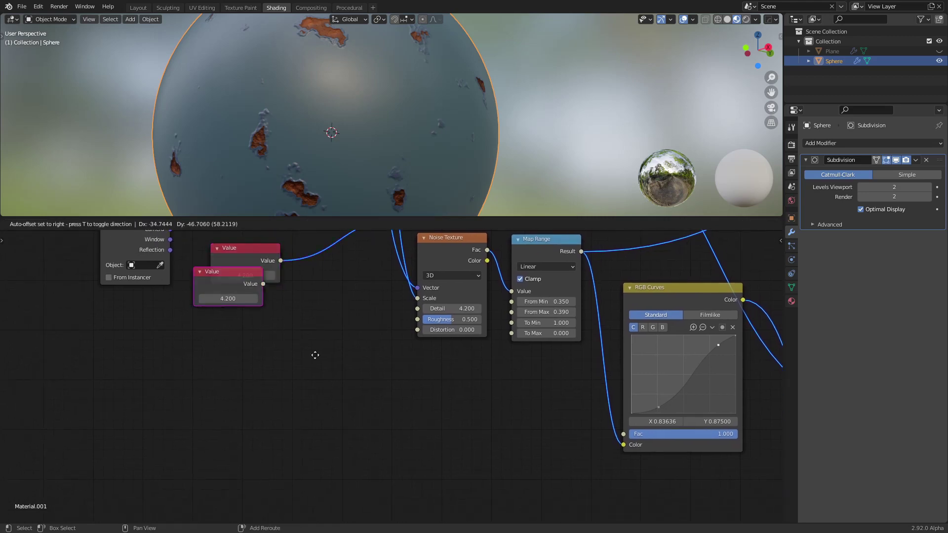
pyautogui.click(214, 380)
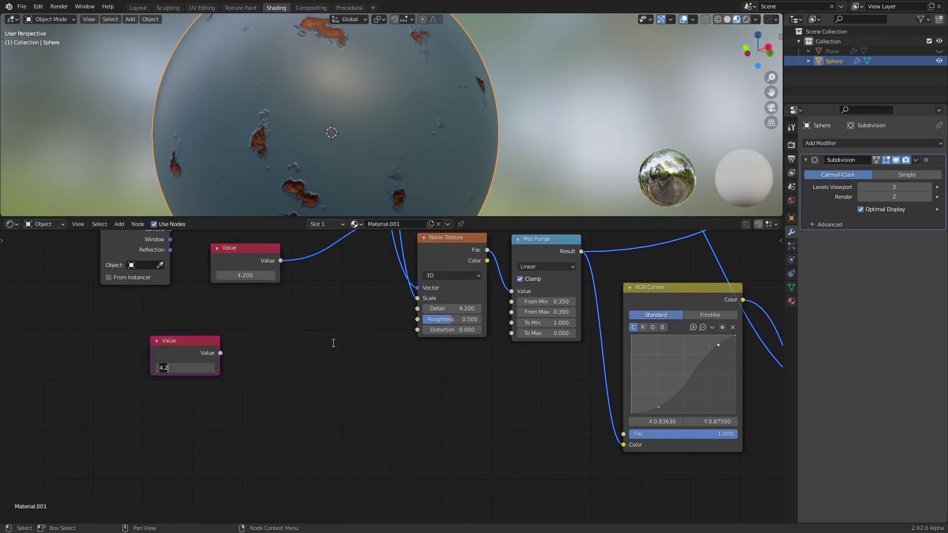
pyautogui.moveTo(328, 323); pyautogui.dragTo(329, 381, button='middle')
pyautogui.scroll(-1, 329, 381)
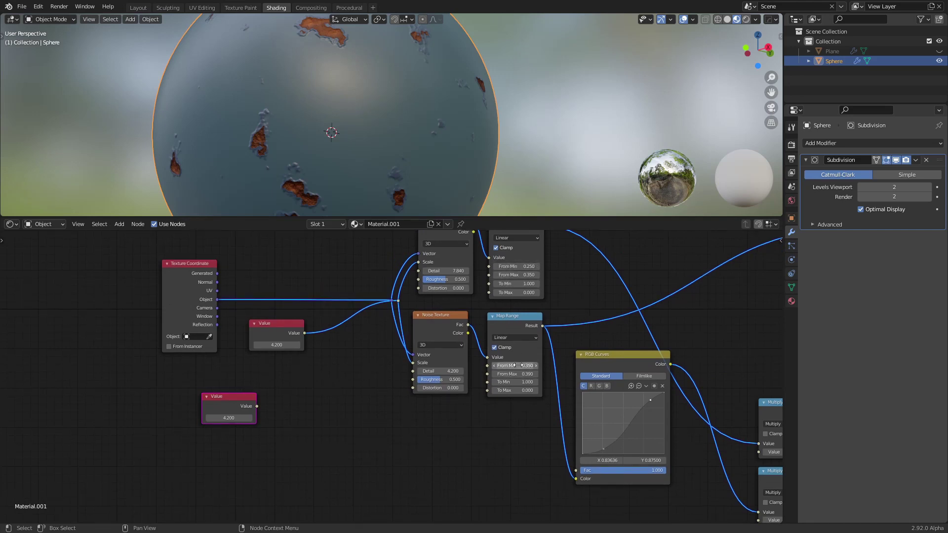
pyautogui.scroll(1, 372, 393)
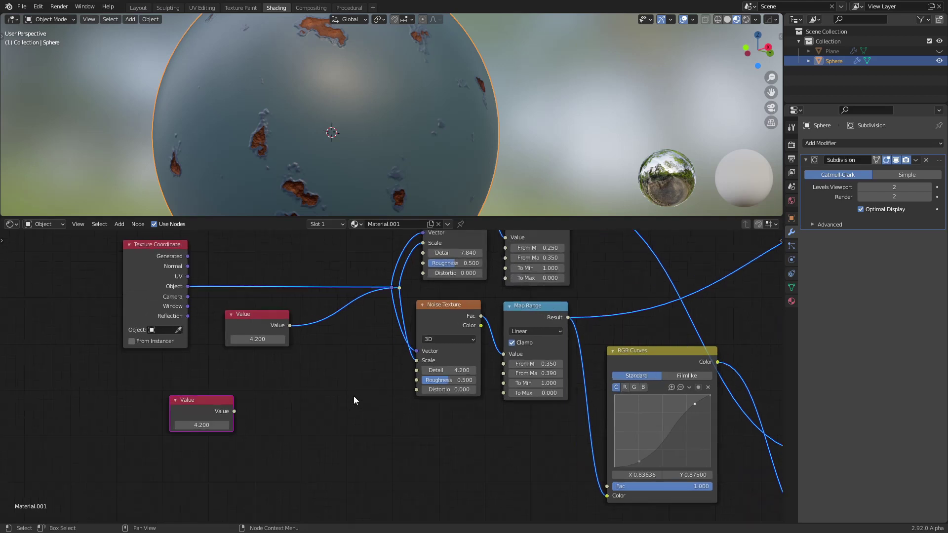
pyautogui.moveTo(249, 309); pyautogui.dragTo(252, 299)
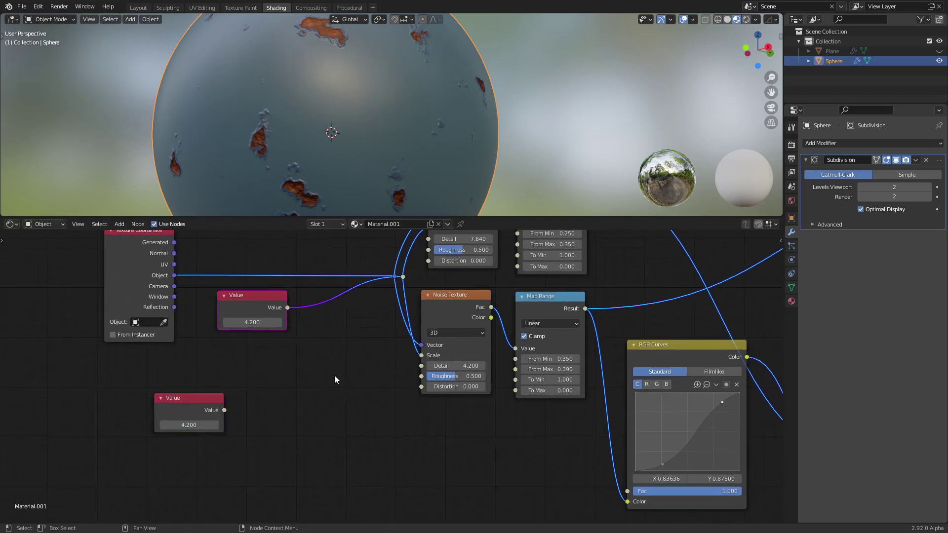
pyautogui.moveTo(334, 375); pyautogui.dragTo(326, 397, button='middle')
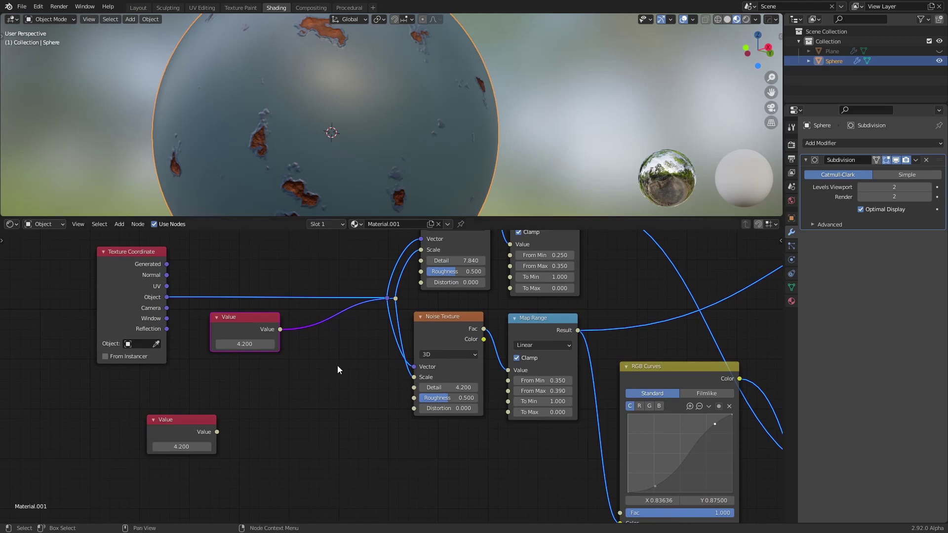
# Add a Math node set to Add between the unconnected Value node and the lower Noise Texture
pyautogui.hotkey('shift', 'a')
pyautogui.click(311, 367)
pyautogui.write('ma')
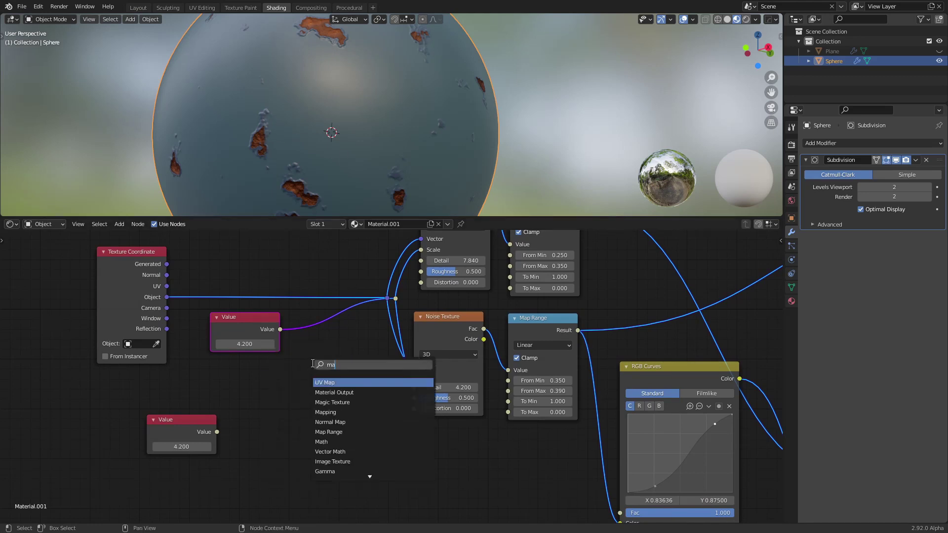
pyautogui.write('th')
pyautogui.press('Return')
pyautogui.moveTo(258, 421); pyautogui.dragTo(265, 413, button='middle')
# Set the first value of the Add node to 0.35
pyautogui.click(316, 432)
pyautogui.click(317, 433)
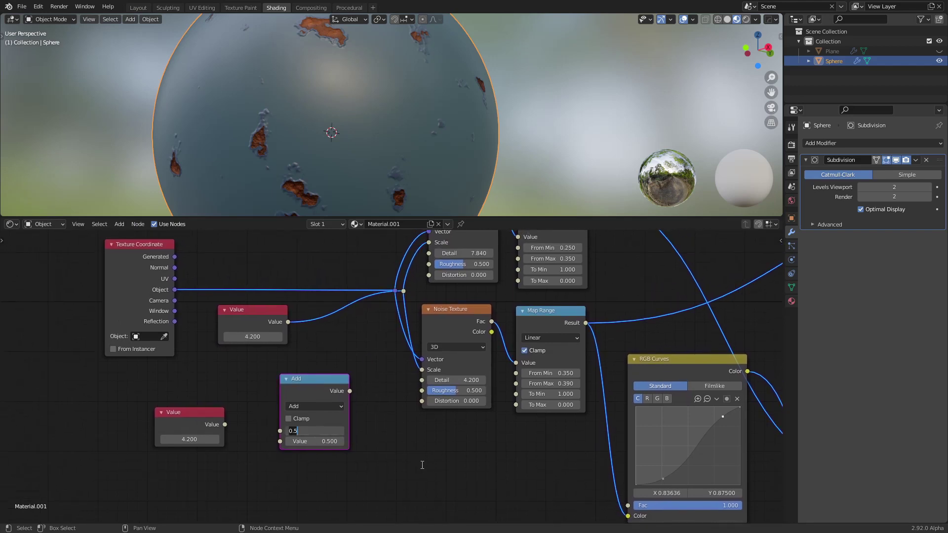
pyautogui.press('BackSpace')
pyautogui.press('BackSpace')
pyautogui.write('25')
pyautogui.hotkey('shift', 'Home')
pyautogui.write('0.35')
pyautogui.press('Return')
pyautogui.moveTo(298, 377); pyautogui.dragTo(311, 358, button='middle')
# Set the unconnected Value node to 0, link it to the Add node's second input and move the two nodes slightly
pyautogui.moveTo(203, 404); pyautogui.dragTo(165, 410)
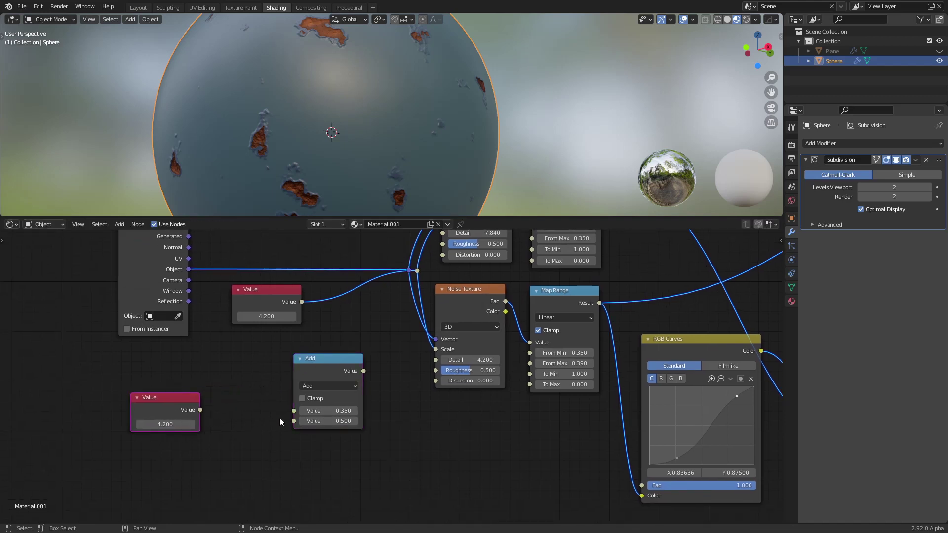
pyautogui.click(177, 424)
pyautogui.write('0')
pyautogui.press('Return')
pyautogui.moveTo(200, 409); pyautogui.dragTo(294, 421)
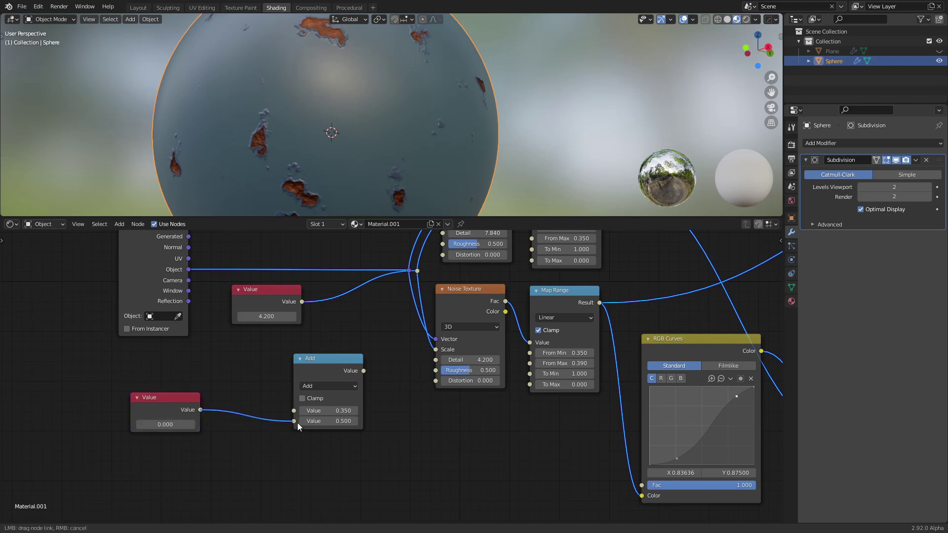
pyautogui.moveTo(334, 380); pyautogui.dragTo(304, 369)
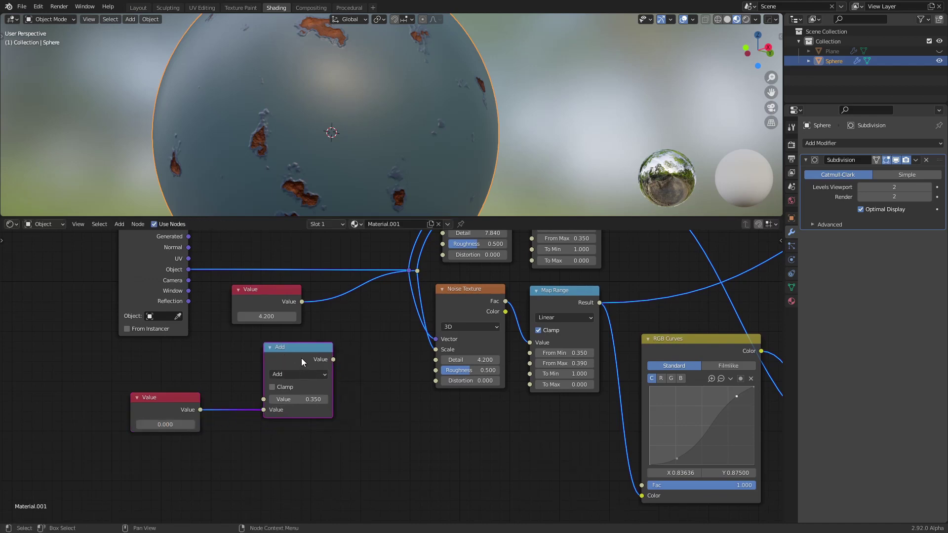
# Duplicate the Add node below the original, set its first value to 0.39 and link the 0 Value node to its second input
pyautogui.hotkey('shift', 'd')
pyautogui.moveTo(300, 433); pyautogui.dragTo(301, 438)
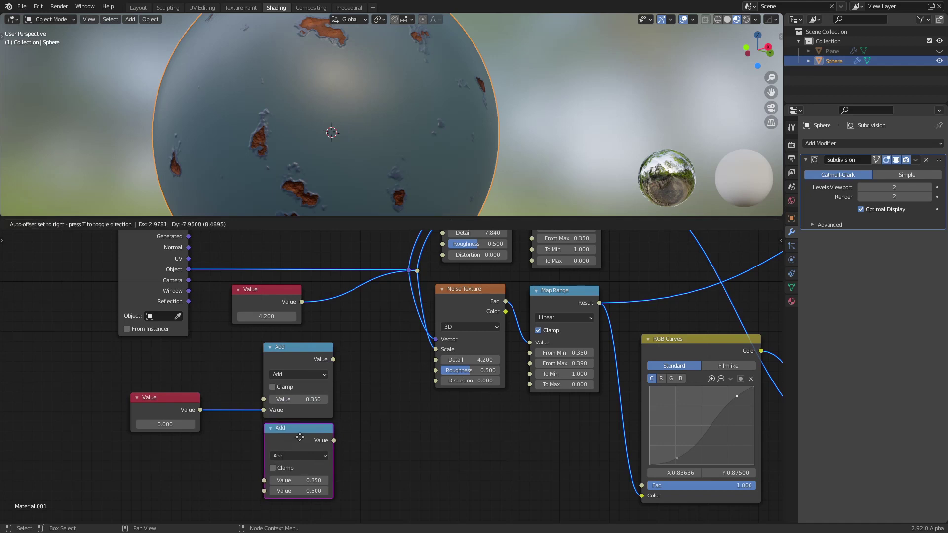
pyautogui.scroll(-3, 397, 413)
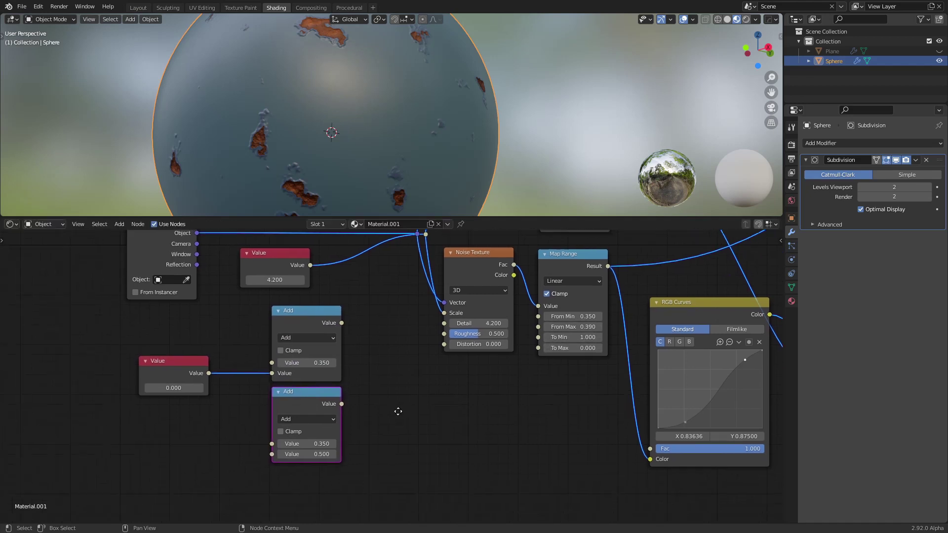
pyautogui.click(325, 427)
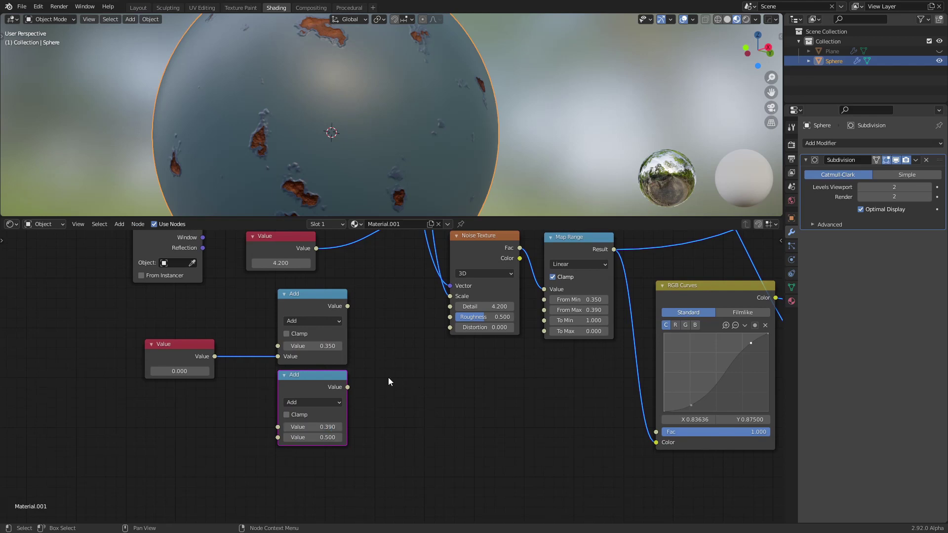
pyautogui.moveTo(208, 355); pyautogui.dragTo(277, 438)
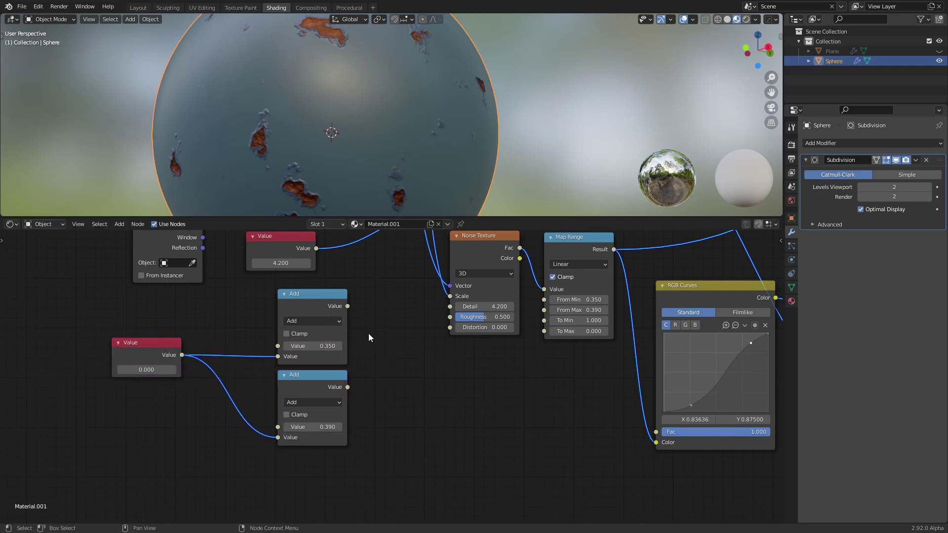
# Connect the 0.35 Add node to the upper Map Range's From Max and the lower Map Range's From Min
pyautogui.moveTo(369, 333); pyautogui.dragTo(350, 370, button='middle')
pyautogui.scroll(-1, 354, 342)
pyautogui.moveTo(308, 371); pyautogui.dragTo(493, 266)
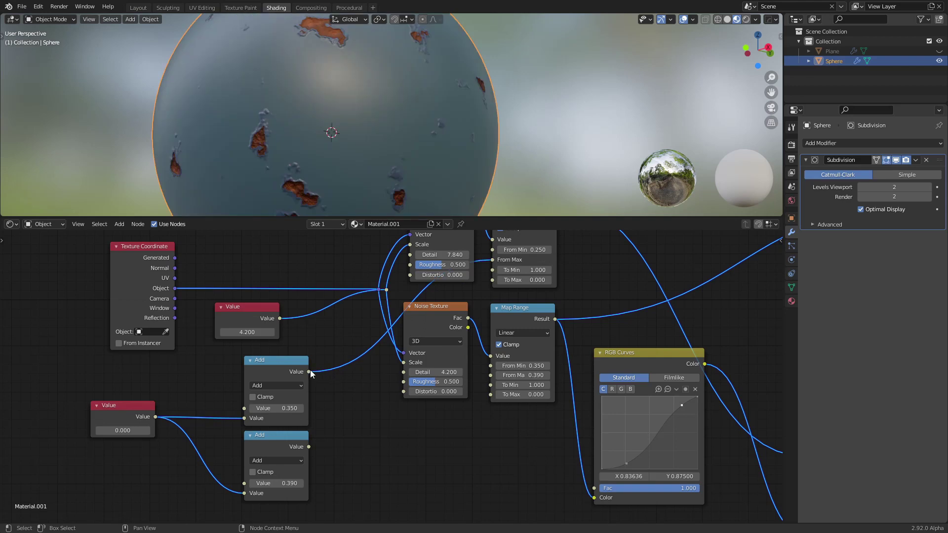
pyautogui.moveTo(309, 371); pyautogui.dragTo(497, 368)
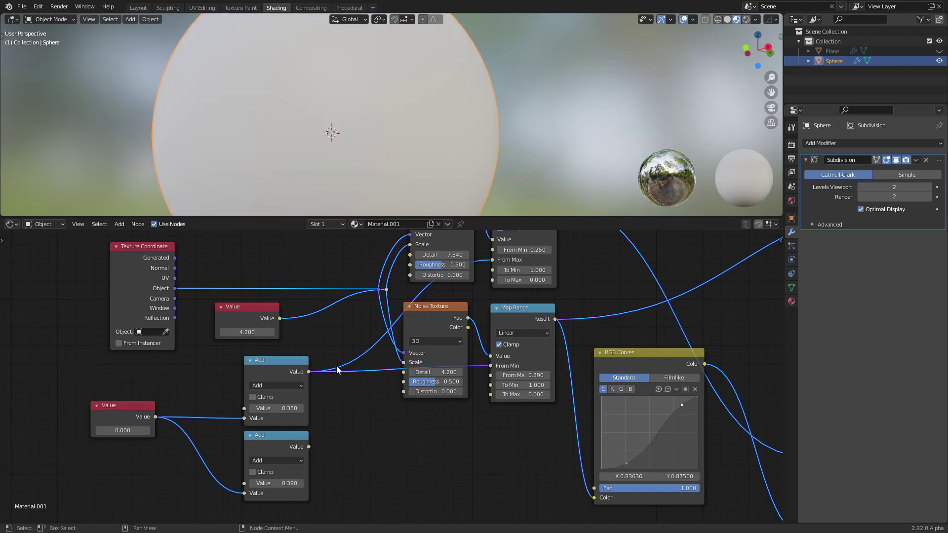
# Insert a reroute on the two links leaving the 0.35 Add node and place it between the two Map Range nodes
pyautogui.keyDown('shift'); pyautogui.moveTo(335, 356); pyautogui.dragTo(336, 375, button='right'); pyautogui.keyUp('shift')
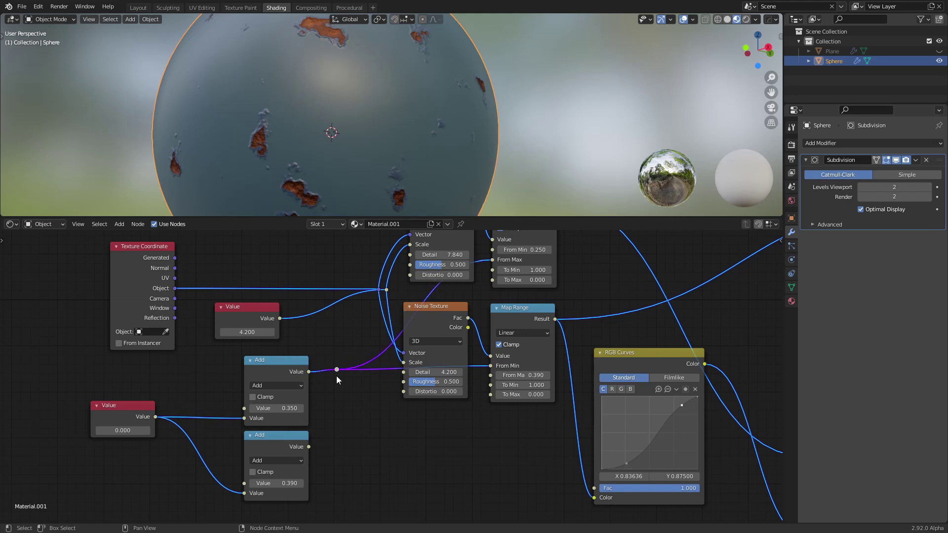
pyautogui.press('g')
pyautogui.click(486, 304)
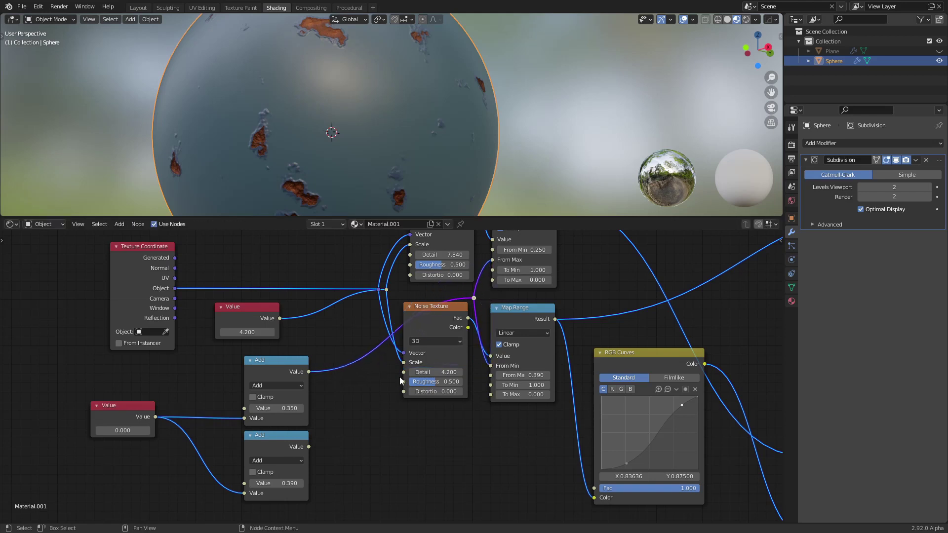
# Connect the 0.39 Add node to the lower Map Range's From Max and raise the Value node feeding both Add nodes to 0.06
pyautogui.moveTo(308, 446)
pyautogui.mouseDown()
pyautogui.moveTo(475, 362)
pyautogui.moveTo(491, 375)
pyautogui.mouseUp()
pyautogui.moveTo(247, 469)
pyautogui.mouseDown(button='middle')
pyautogui.moveTo(242, 435)
pyautogui.moveTo(336, 382)
pyautogui.moveTo(384, 382)
pyautogui.mouseUp(button='middle')
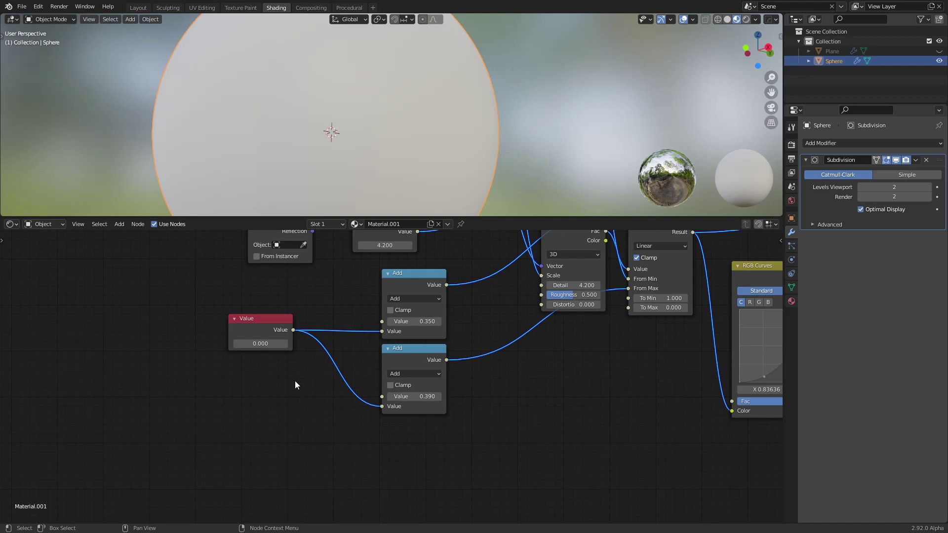
pyautogui.scroll(1, 284, 383)
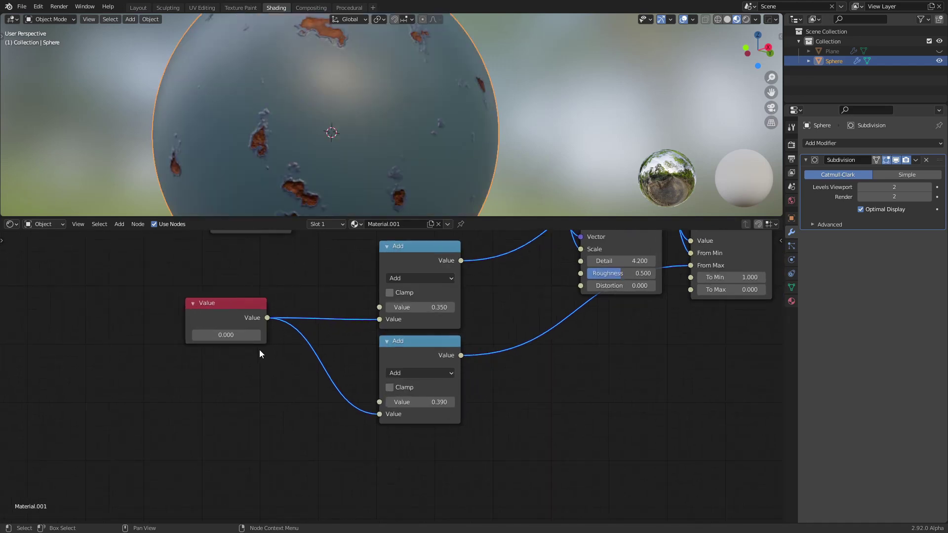
pyautogui.moveTo(237, 335)
pyautogui.mouseDown()
pyautogui.moveTo(265, 335)
pyautogui.moveTo(232, 335)
pyautogui.mouseUp()
pyautogui.scroll(-2, 419, 371)
pyautogui.moveTo(419, 371); pyautogui.dragTo(427, 326, button='middle')
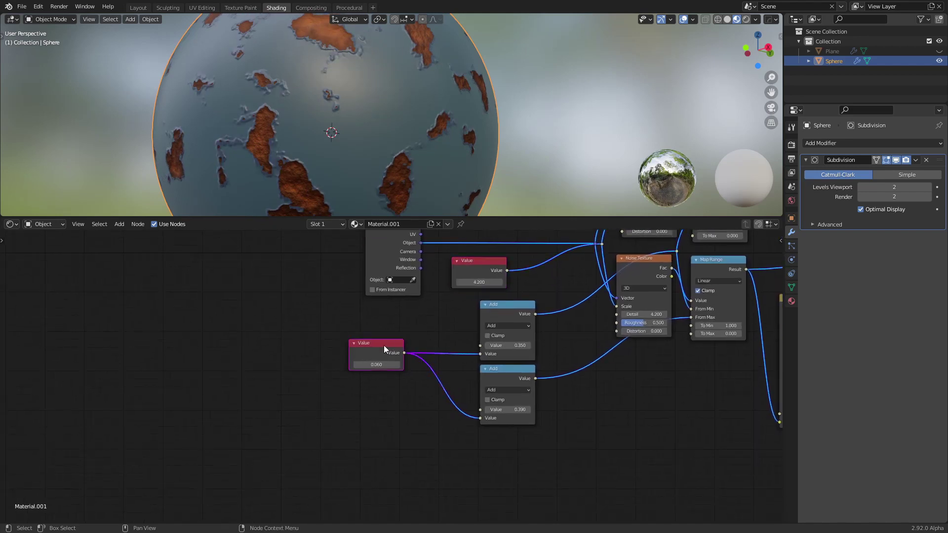
# Space the lower Value node away from a reroute placed before the Add nodes, and stack the scale Value node directly above it
pyautogui.moveTo(383, 345); pyautogui.dragTo(297, 343)
pyautogui.keyDown('shift'); pyautogui.moveTo(341, 326); pyautogui.dragTo(345, 383, button='right'); pyautogui.keyUp('shift')
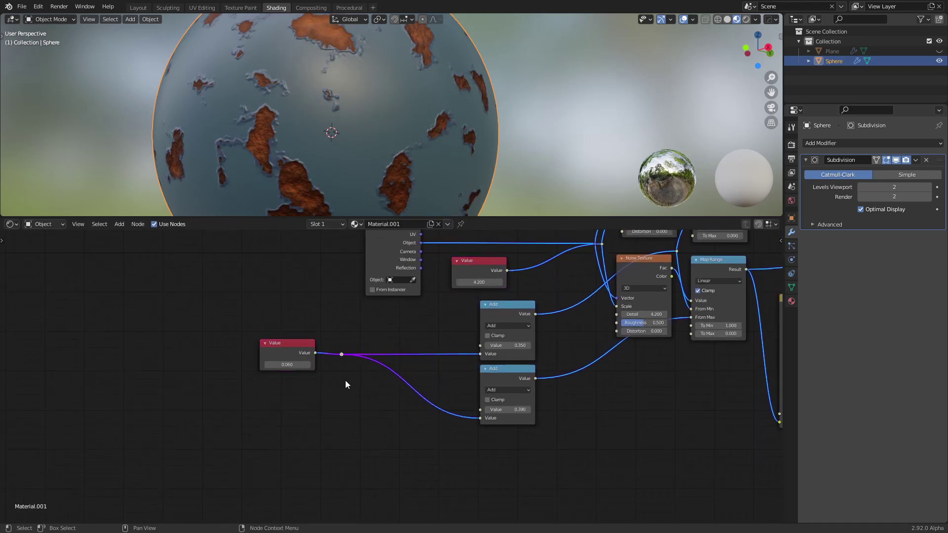
pyautogui.press('g')
pyautogui.click(449, 379)
pyautogui.moveTo(469, 266); pyautogui.dragTo(290, 306)
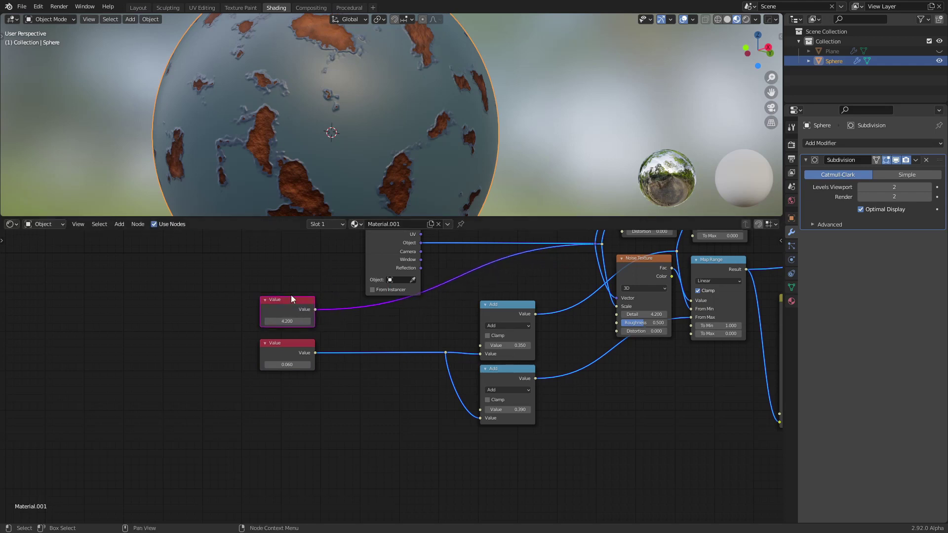
pyautogui.moveTo(277, 122); pyautogui.dragTo(386, 88, button='middle')
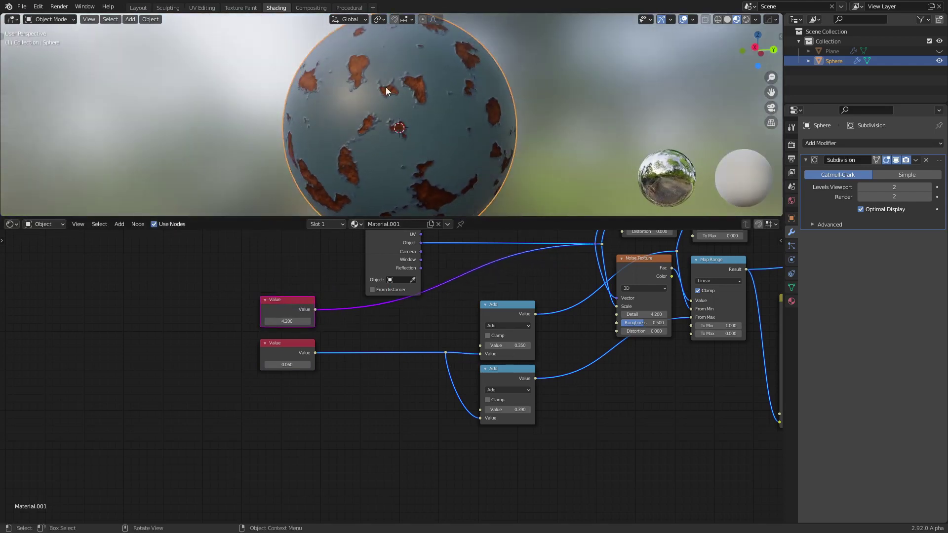
pyautogui.moveTo(315, 168); pyautogui.dragTo(384, 143, button='middle')
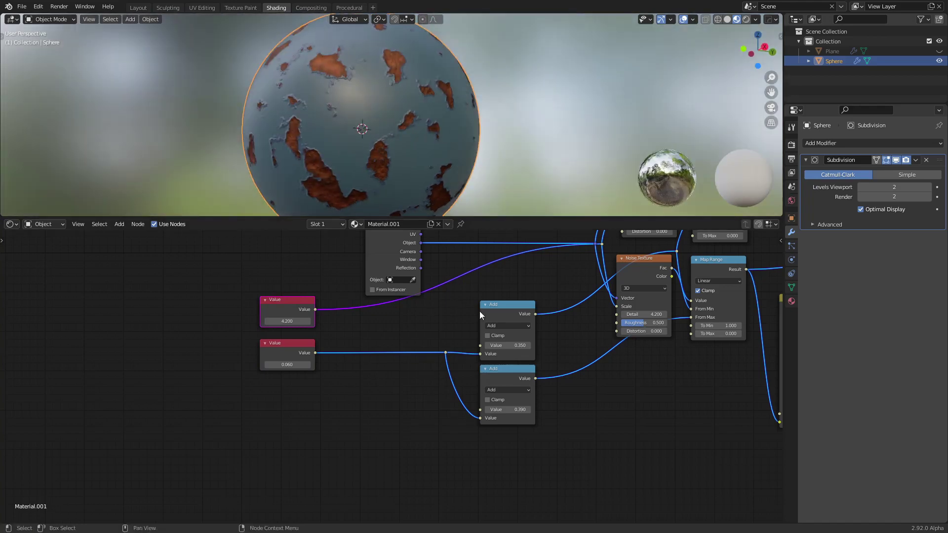
# Move the Texture Coordinate node closer to the Noise Textures, away from the two Value nodes
pyautogui.scroll(-2, 479, 311)
pyautogui.moveTo(479, 311); pyautogui.dragTo(328, 364, button='middle')
pyautogui.scroll(-1, 327, 363)
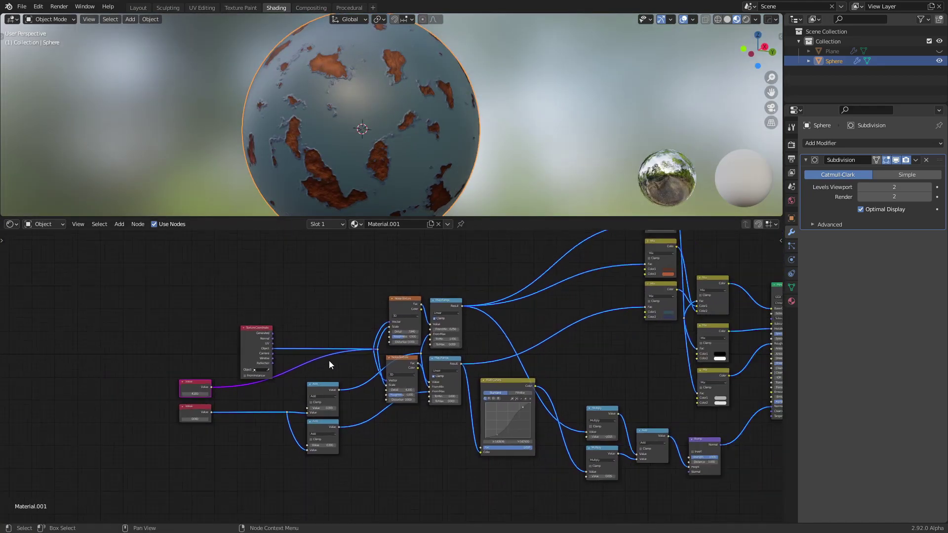
pyautogui.moveTo(265, 333); pyautogui.dragTo(333, 320)
pyautogui.scroll(-1, 323, 290)
pyautogui.moveTo(324, 290); pyautogui.dragTo(265, 300, button='middle')
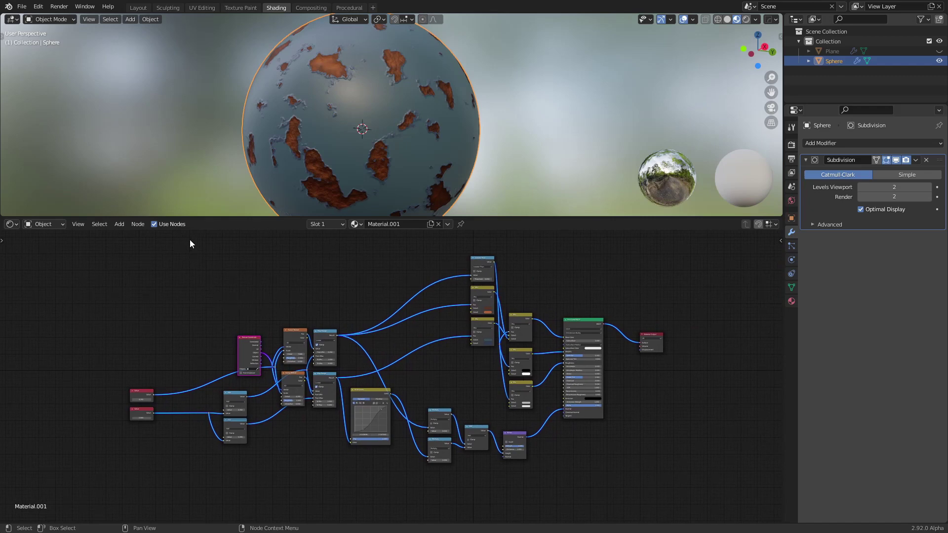
# Group all nodes except the two Value nodes and the Material Output into a node group
pyautogui.moveTo(190, 239); pyautogui.dragTo(620, 507)
pyautogui.moveTo(636, 449); pyautogui.dragTo(667, 360, button='middle')
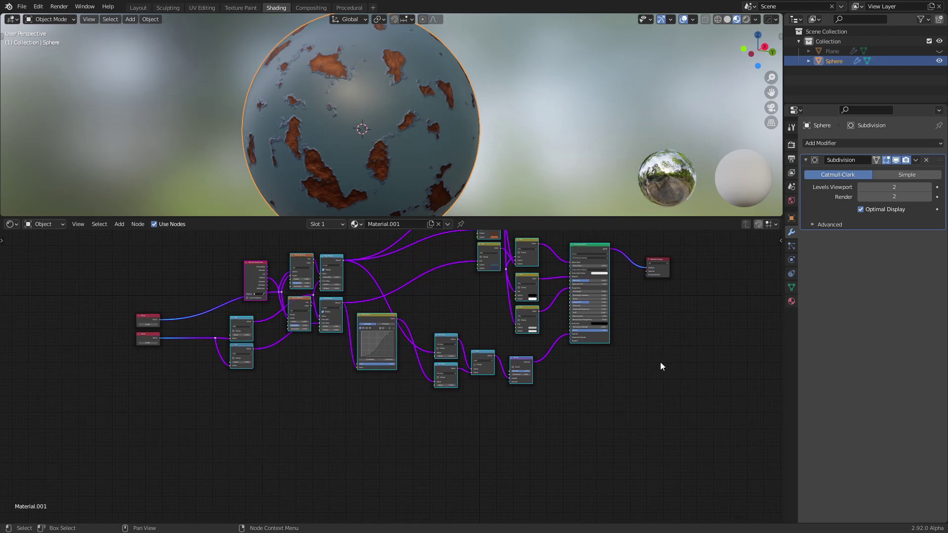
pyautogui.scroll(1, 660, 366)
pyautogui.hotkey('ctrl', 'g')
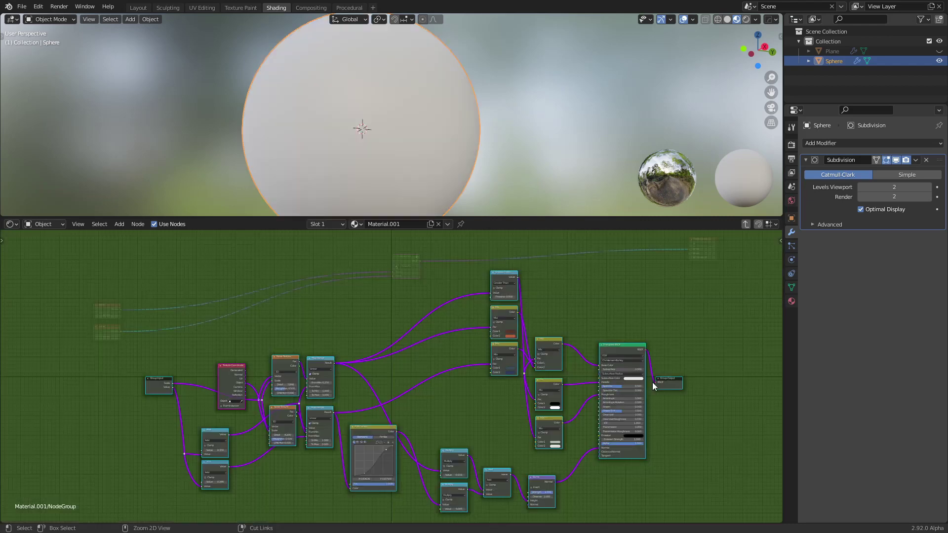
# Move the Group Input node inside the group lower, toward the Add nodes
pyautogui.click(468, 414)
pyautogui.moveTo(468, 414); pyautogui.dragTo(376, 397, button='middle')
pyautogui.moveTo(234, 298); pyautogui.dragTo(222, 370)
pyautogui.scroll(1, 384, 359)
# Show the group's interface settings and set the minimum of the Scale input to 0
pyautogui.press('n')
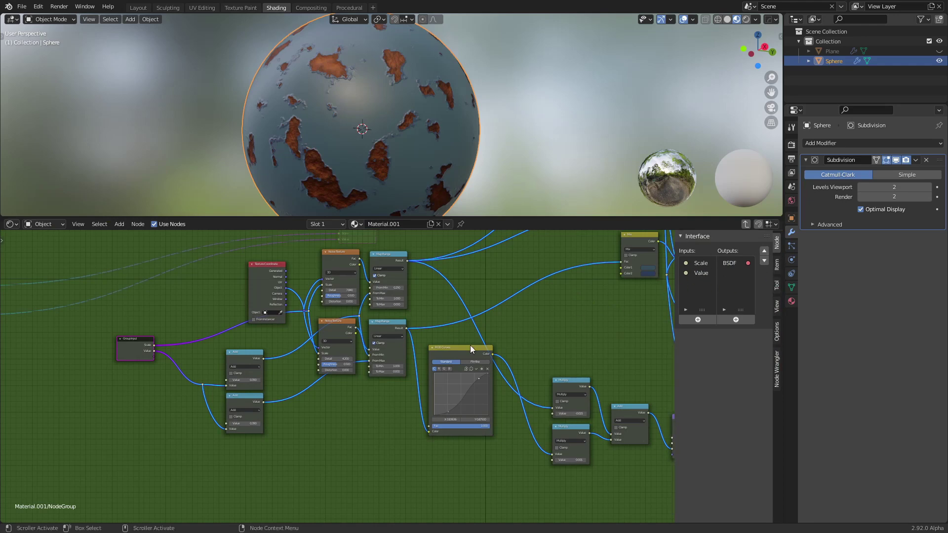
pyautogui.scroll(1, 147, 362)
pyautogui.scroll(1, 261, 333)
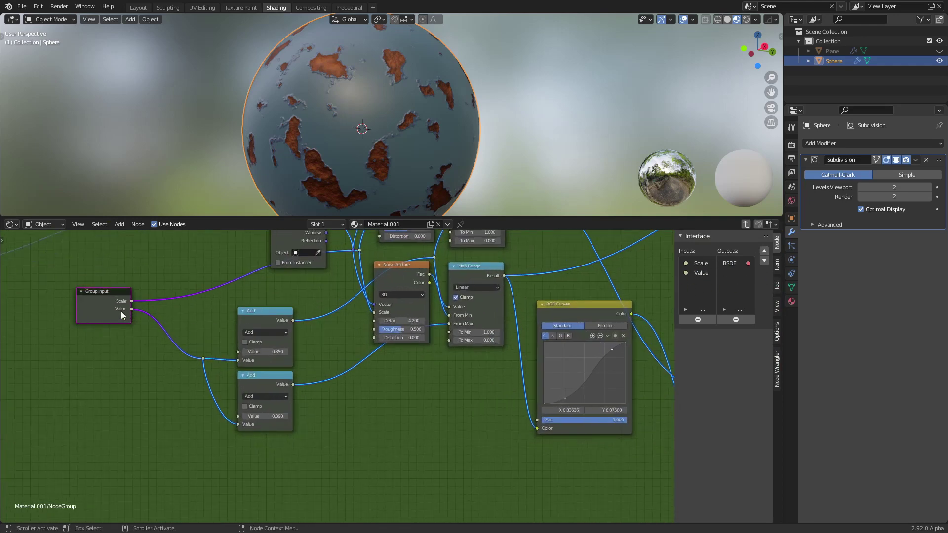
pyautogui.click(703, 274)
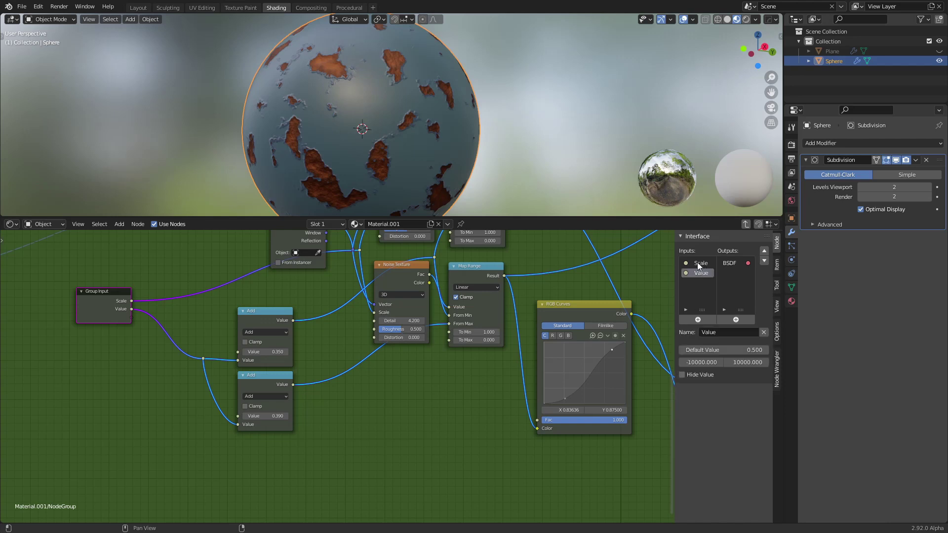
pyautogui.click(698, 265)
pyautogui.click(701, 362)
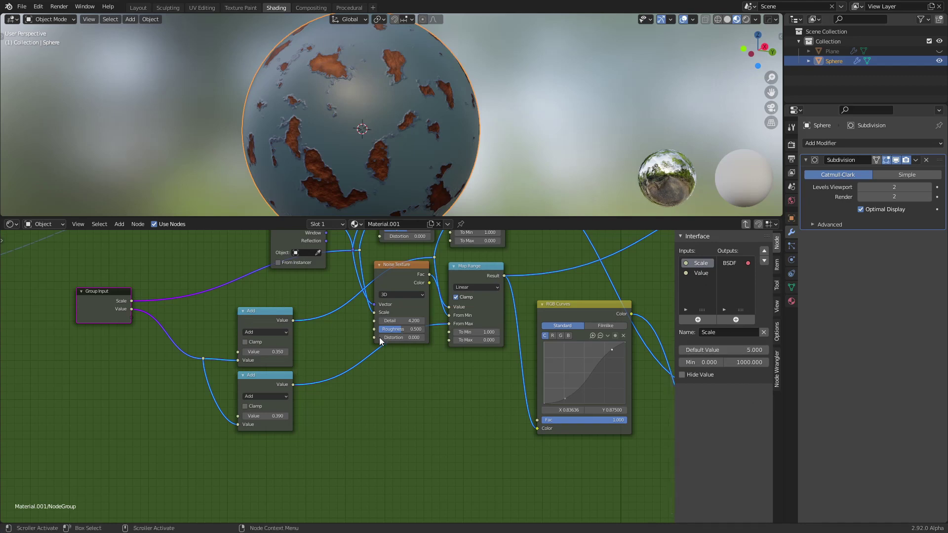
pyautogui.moveTo(366, 325); pyautogui.dragTo(369, 384, button='middle')
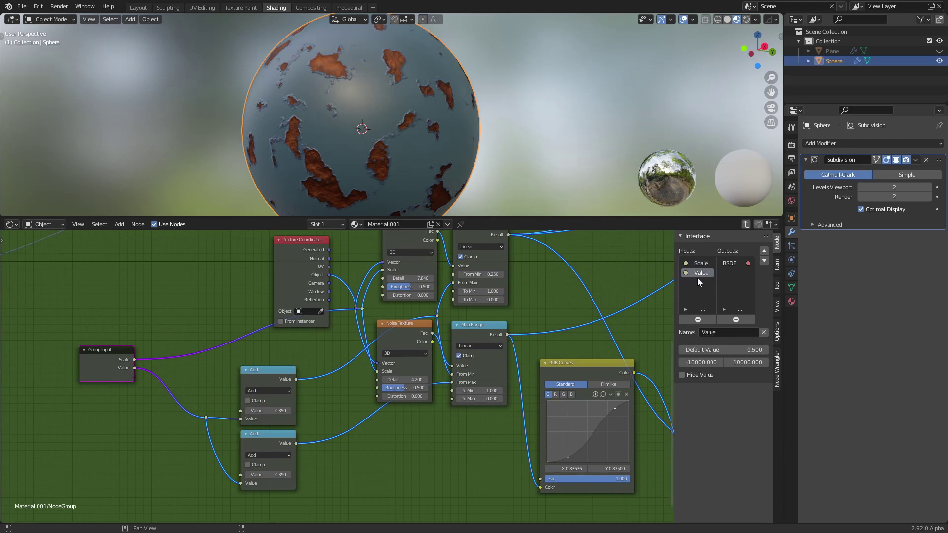
# Leave the node group and delete the two external Value nodes
pyautogui.press('Tab')
pyautogui.moveTo(95, 311); pyautogui.dragTo(215, 448)
pyautogui.press('x')
# Set the node group's Value to 0.03 and its Scale to 4.75, checking the chips on the sphere
pyautogui.moveTo(508, 357); pyautogui.dragTo(385, 406, button='middle')
pyautogui.scroll(3, 405, 395)
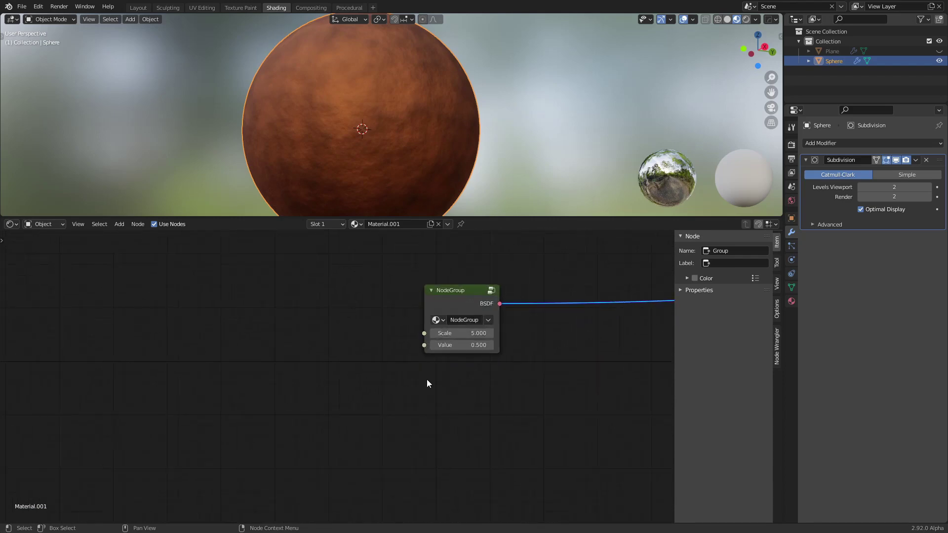
pyautogui.moveTo(424, 380); pyautogui.dragTo(413, 398, button='middle')
pyautogui.scroll(1, 413, 398)
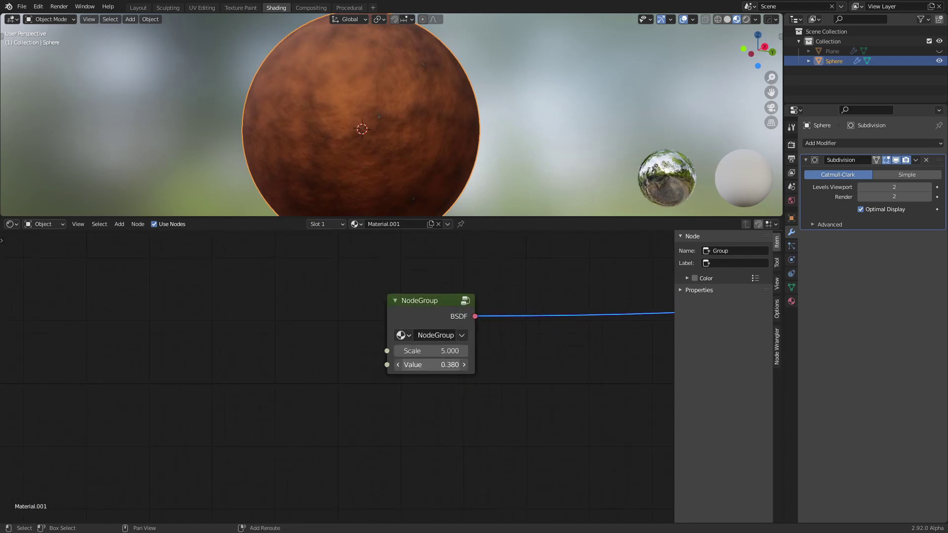
pyautogui.moveTo(446, 364); pyautogui.dragTo(437, 348)
pyautogui.scroll(1, 464, 359)
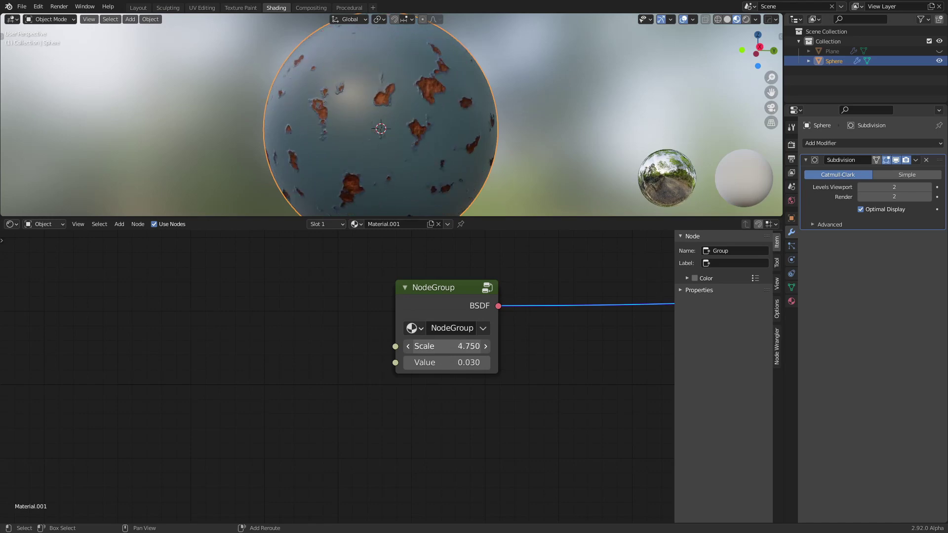
# Reopen the node group for editing and move the Group Input node down beside the 0.39 Add node
pyautogui.click(486, 288)
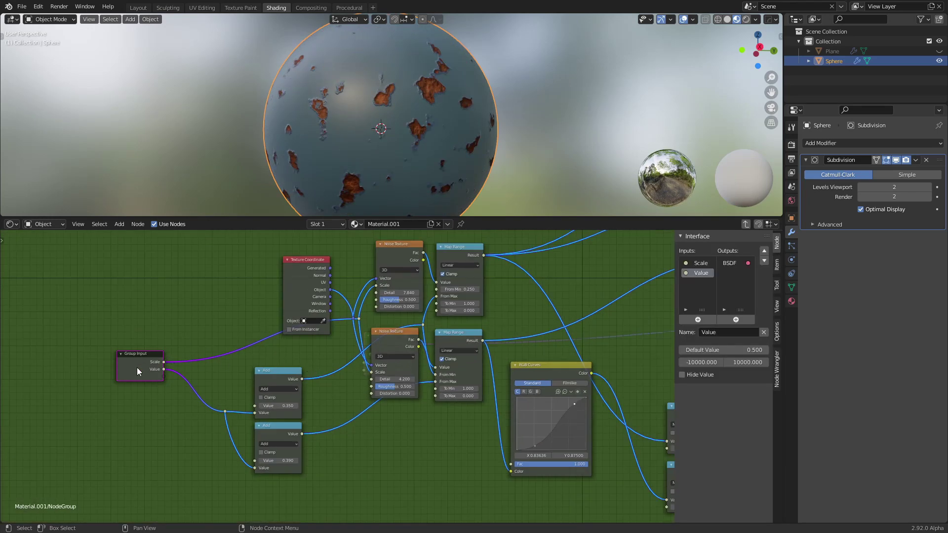
pyautogui.moveTo(357, 423); pyautogui.dragTo(446, 352, button='middle')
pyautogui.scroll(-1, 487, 379)
pyautogui.scroll(-1, 486, 377)
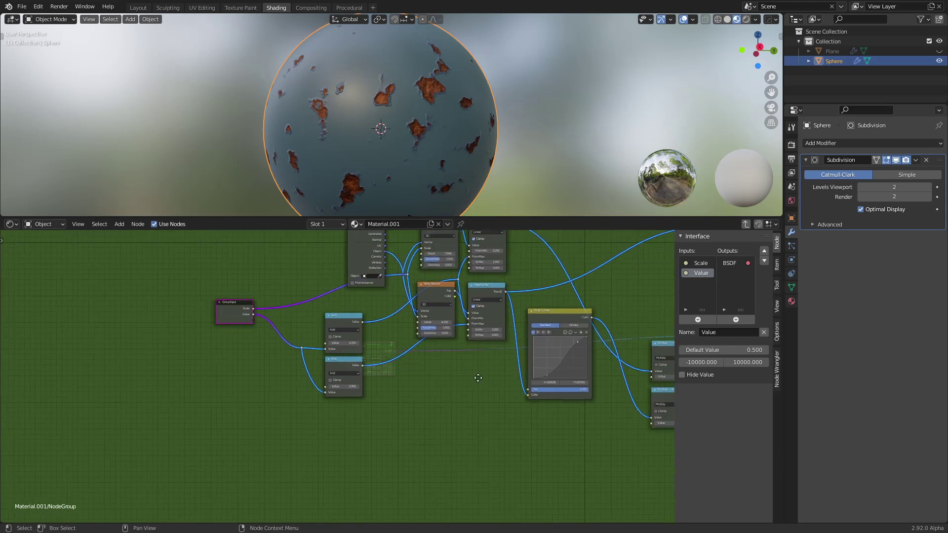
pyautogui.moveTo(478, 378); pyautogui.dragTo(351, 378, button='middle')
pyautogui.moveTo(148, 317); pyautogui.dragTo(145, 389)
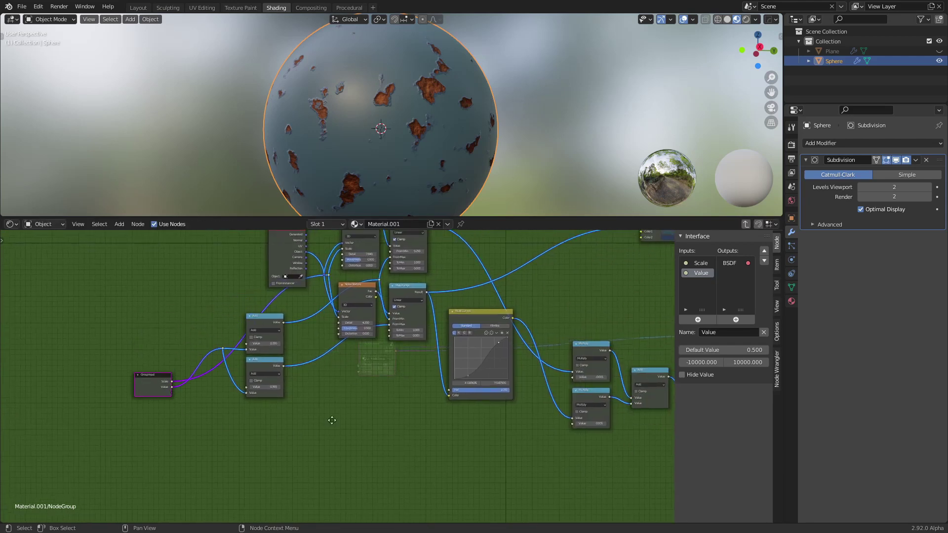
# Link the second values of the two Multiply nodes feeding the bump to new sockets on the Group Input node
pyautogui.moveTo(531, 405); pyautogui.dragTo(540, 333, button='middle')
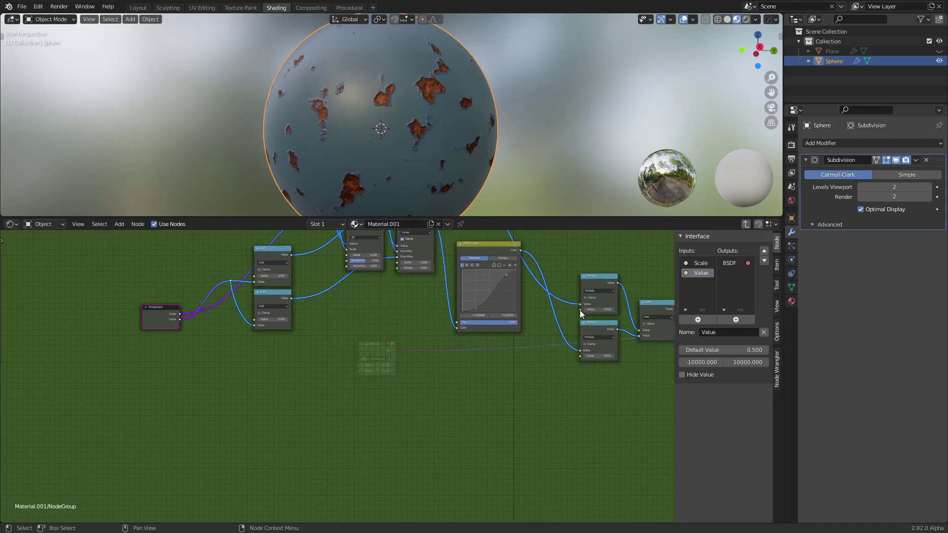
pyautogui.moveTo(580, 310); pyautogui.dragTo(570, 311)
pyautogui.moveTo(193, 345); pyautogui.dragTo(180, 325)
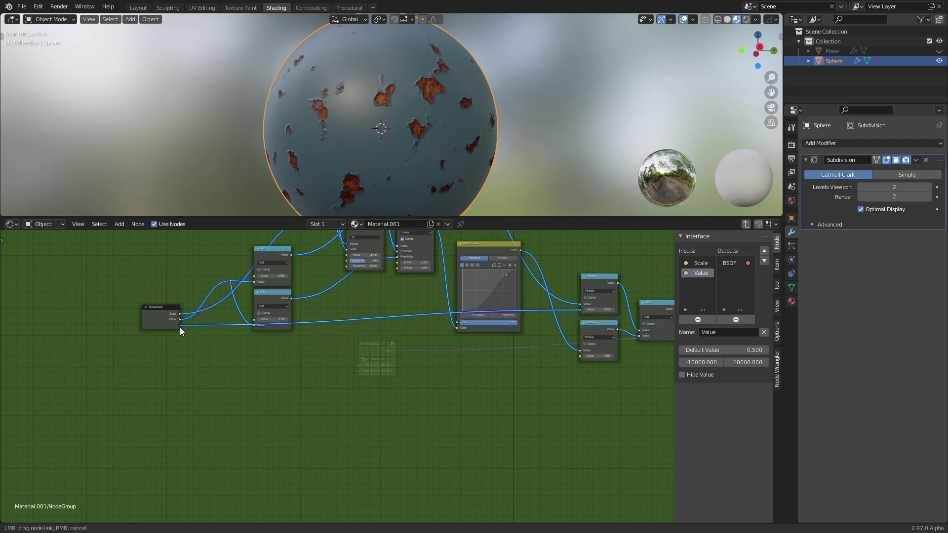
pyautogui.moveTo(579, 356); pyautogui.dragTo(566, 357)
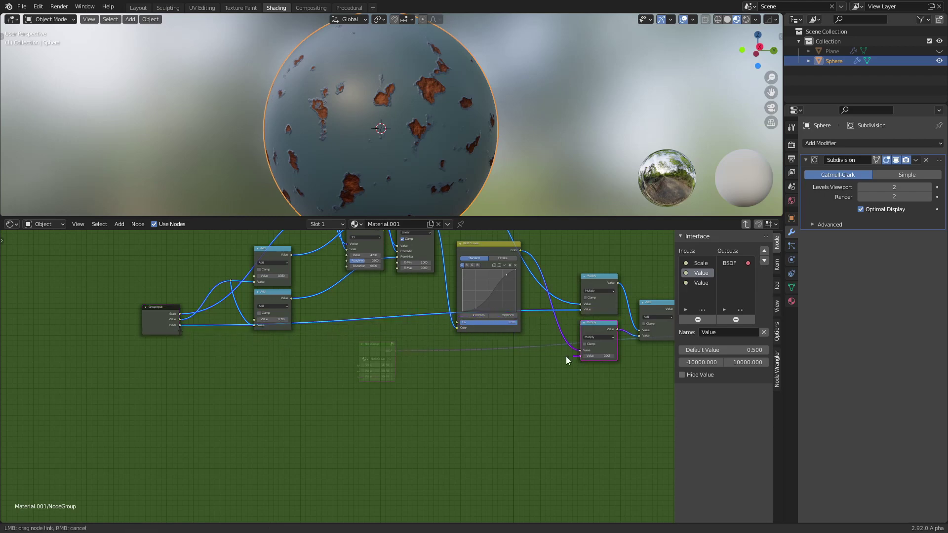
pyautogui.moveTo(182, 334); pyautogui.dragTo(158, 301)
pyautogui.moveTo(187, 342); pyautogui.dragTo(102, 386, button='middle')
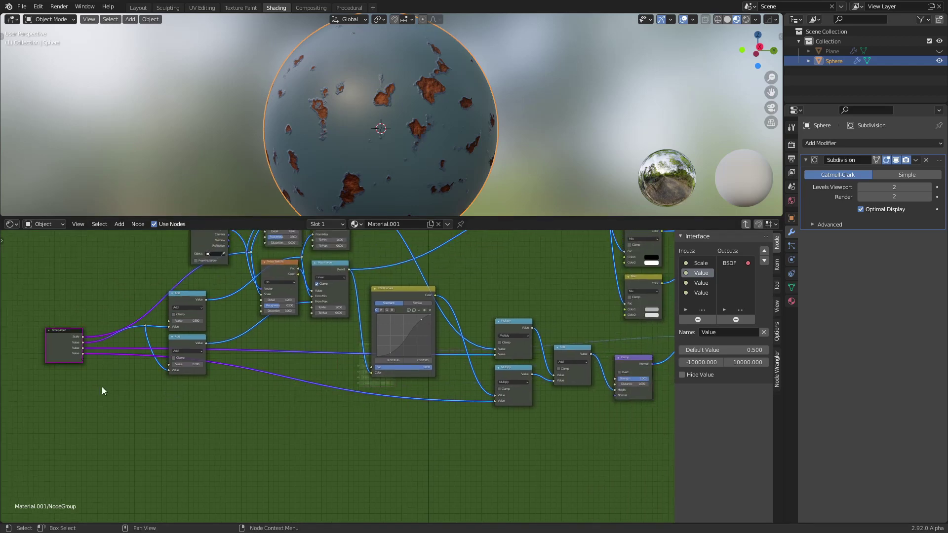
# Duplicate the Group Input node and place the copy near the rust and paint colour Mix nodes
pyautogui.hotkey('shift', 'd')
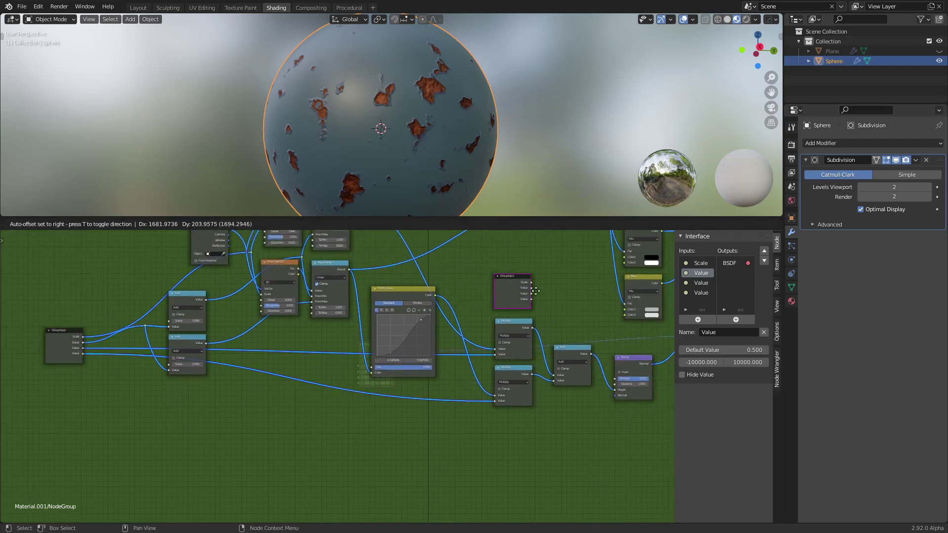
pyautogui.click(574, 287)
pyautogui.moveTo(575, 287); pyautogui.dragTo(415, 406, button='middle')
pyautogui.scroll(2, 301, 371)
pyautogui.moveTo(392, 425); pyautogui.dragTo(201, 235)
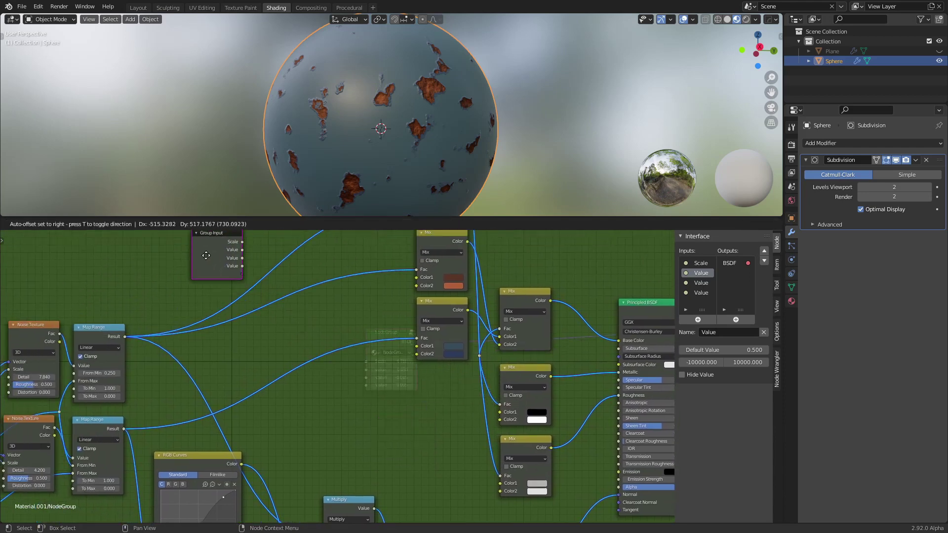
# Link Color1 and Color2 of both colour Mix nodes to new sockets on the duplicated Group Input node
pyautogui.moveTo(391, 290); pyautogui.dragTo(492, 377, button='middle')
pyautogui.moveTo(501, 369); pyautogui.dragTo(327, 363)
pyautogui.moveTo(501, 375); pyautogui.dragTo(328, 371)
pyautogui.moveTo(506, 436); pyautogui.dragTo(332, 390)
pyautogui.moveTo(505, 444); pyautogui.dragTo(328, 389)
pyautogui.moveTo(295, 357); pyautogui.dragTo(257, 321)
pyautogui.scroll(1, 292, 324)
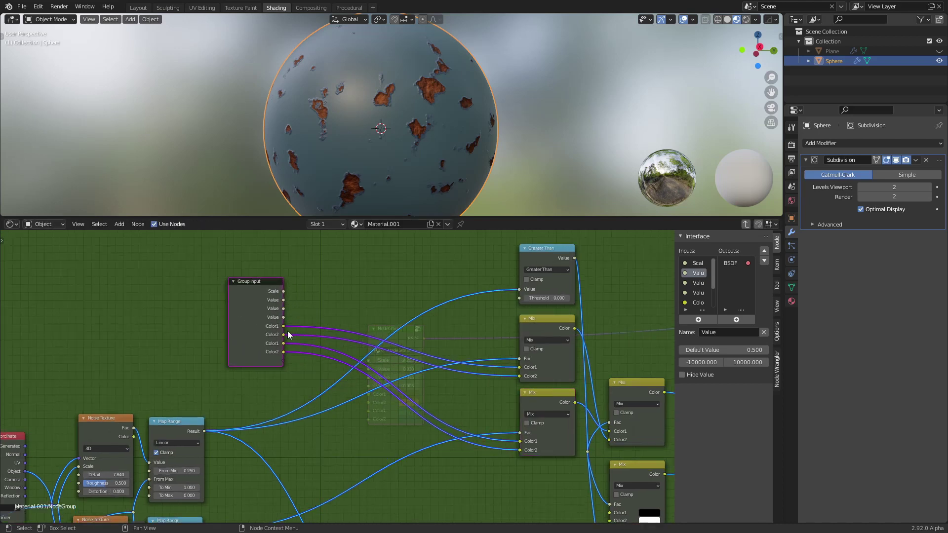
# Leave the node group and set its first colour pair to dark blue for Color1 and turquoise for Color2
pyautogui.click(745, 224)
pyautogui.moveTo(459, 418); pyautogui.dragTo(431, 389, button='middle')
pyautogui.scroll(2, 380, 388)
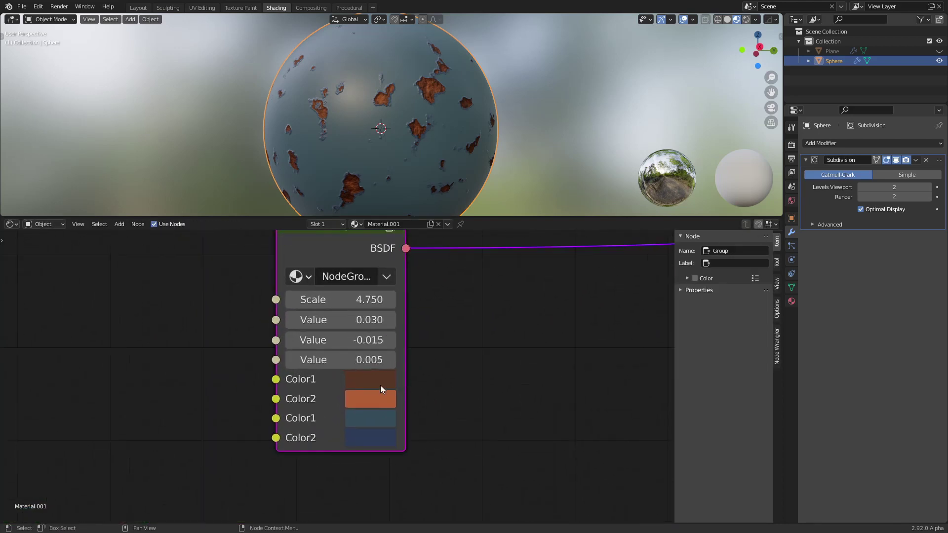
pyautogui.click(372, 381)
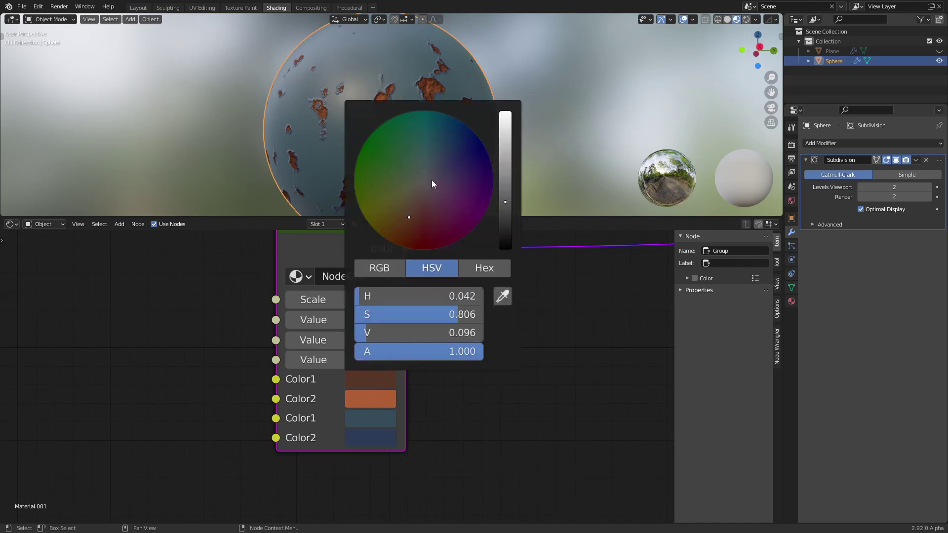
pyautogui.moveTo(432, 181); pyautogui.dragTo(457, 147)
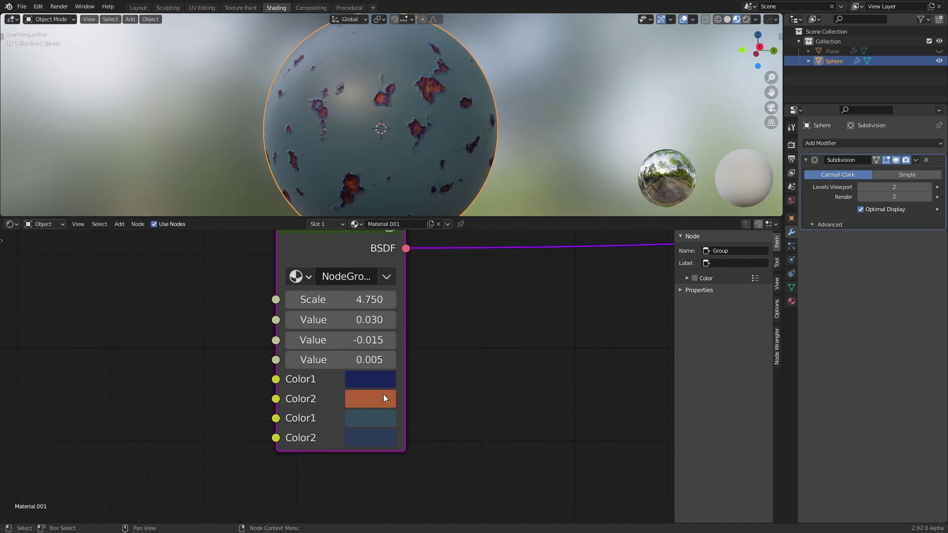
pyautogui.click(382, 396)
pyautogui.click(437, 141)
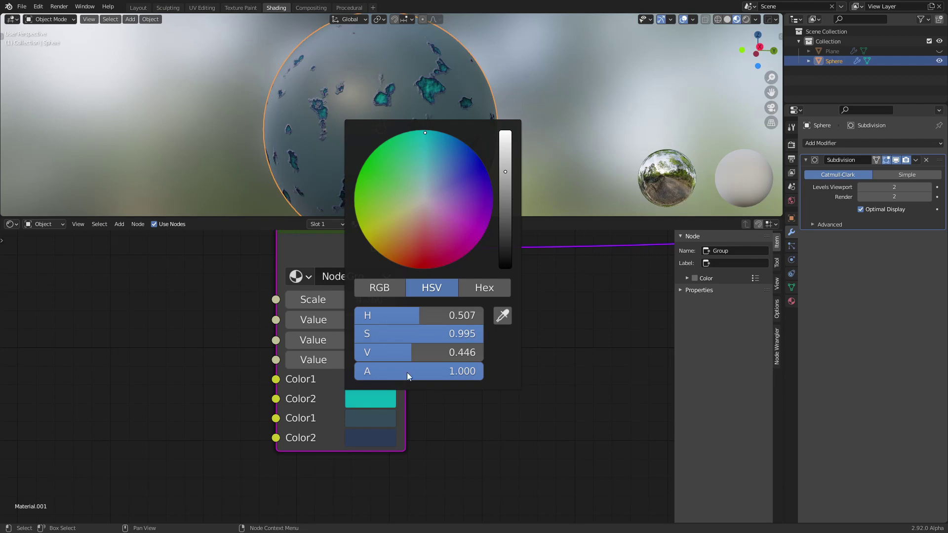
pyautogui.moveTo(446, 159); pyautogui.dragTo(456, 157, button='middle')
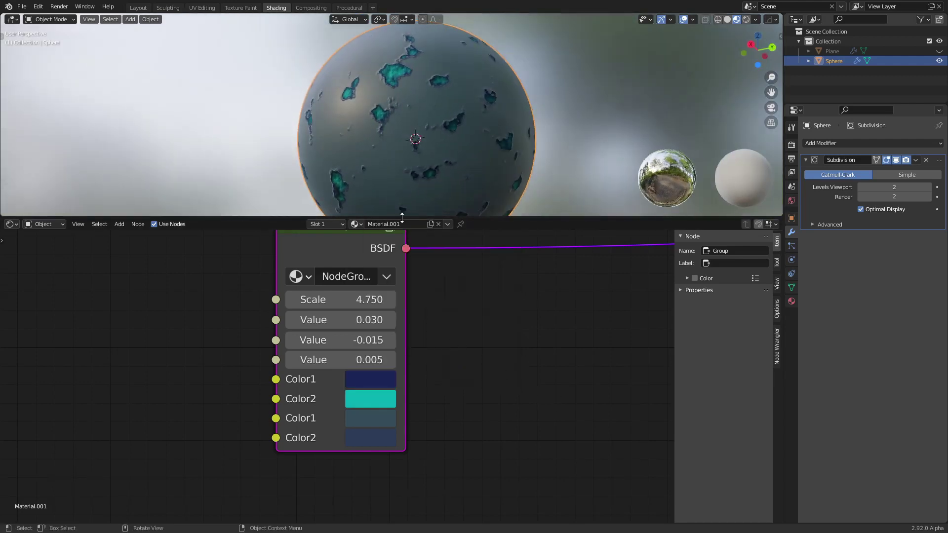
# Set the second colour pair to green (H 0.334, S 0.965, V 0.100) and dark teal (H 0.448, S 0.682, V 0.096)
pyautogui.click(368, 417)
pyautogui.moveTo(423, 205); pyautogui.dragTo(371, 188)
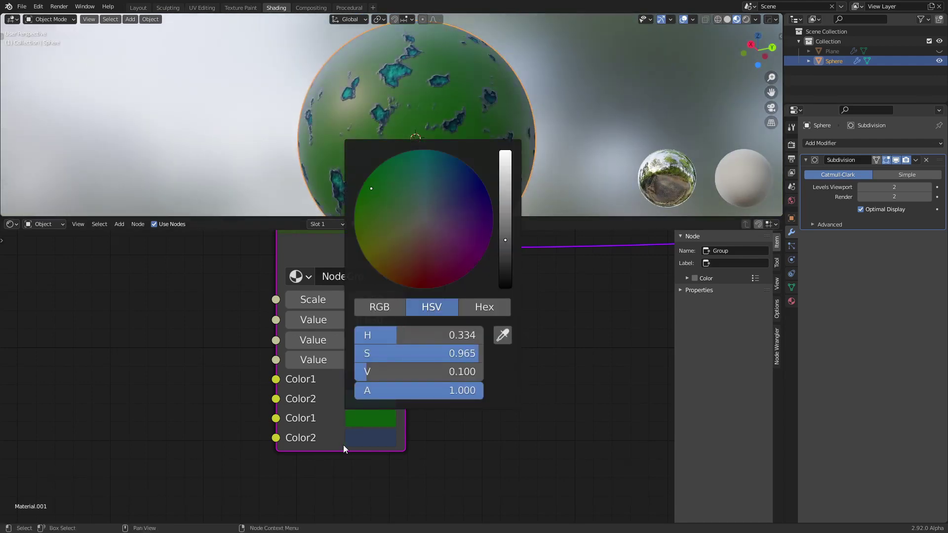
pyautogui.click(362, 436)
pyautogui.moveTo(417, 269); pyautogui.dragTo(413, 205)
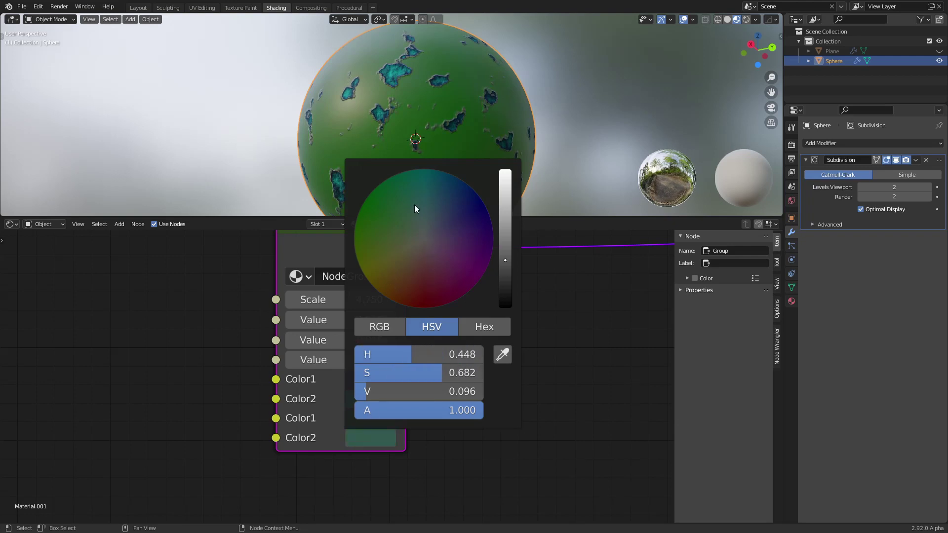
pyautogui.click(392, 120)
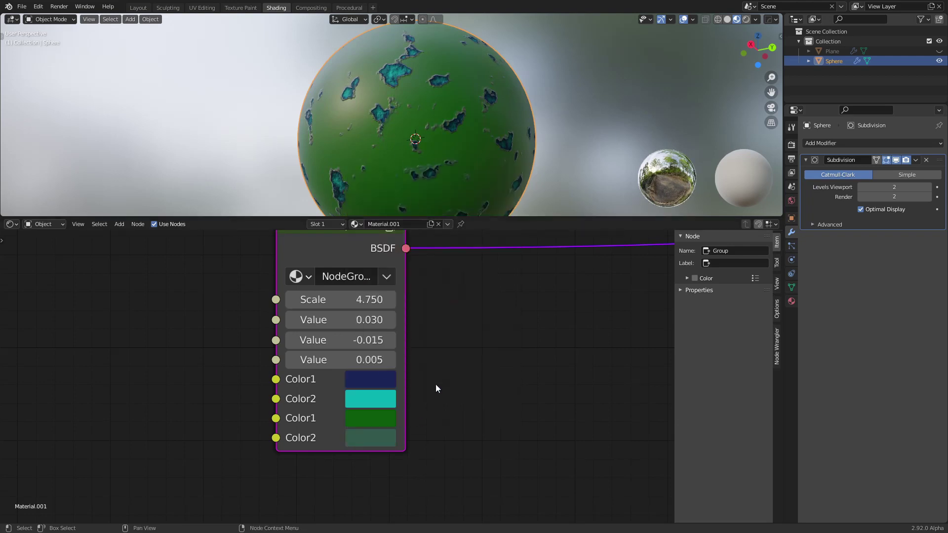
# Set the node group's Scale to 4.95 and check the chips around the sphere
pyautogui.keyDown('shift'); pyautogui.scroll(2, 441, 382); pyautogui.keyUp('shift')
pyautogui.scroll(1, 446, 376)
pyautogui.moveTo(345, 318)
pyautogui.mouseDown()
pyautogui.moveTo(385, 319)
pyautogui.moveTo(349, 318)
pyautogui.mouseUp()
pyautogui.moveTo(374, 153); pyautogui.dragTo(496, 194, button='middle')
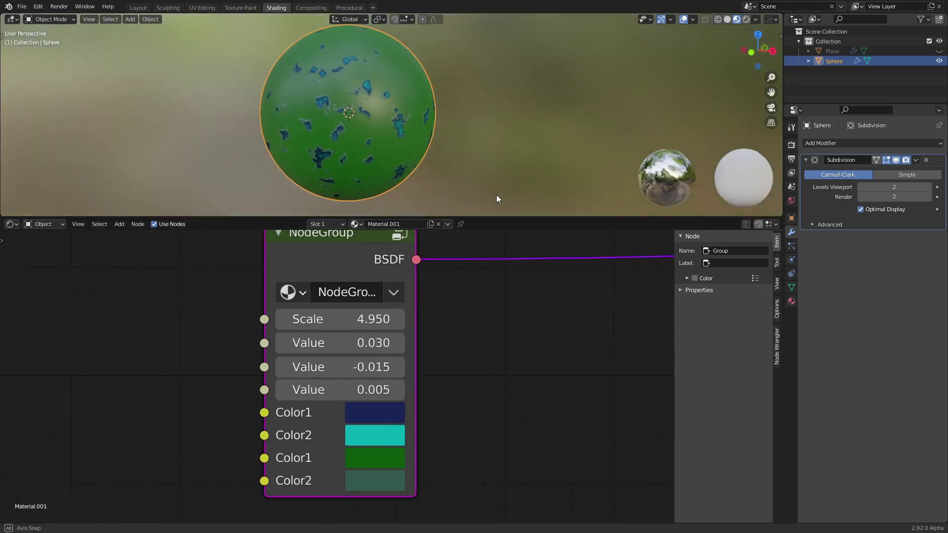
pyautogui.click(467, 118)
pyautogui.scroll(3, 431, 156)
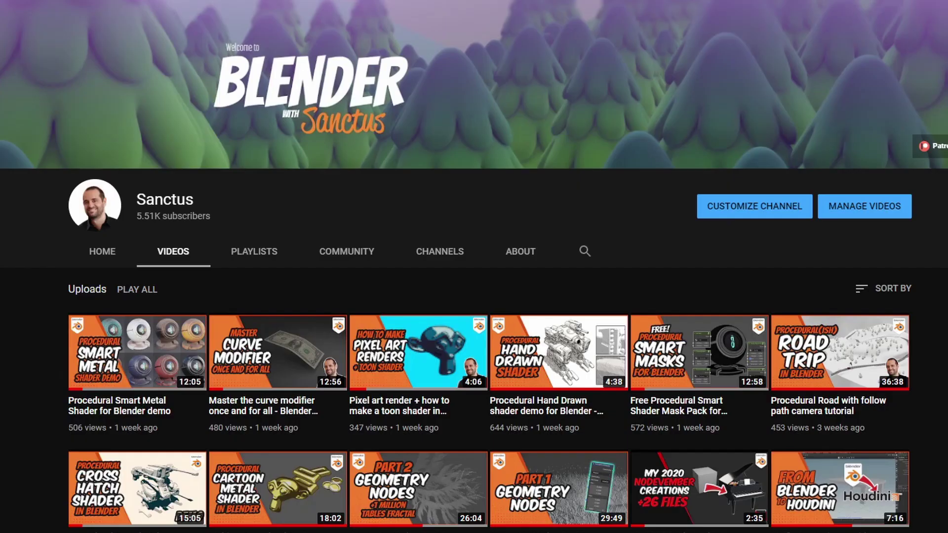
# Switch to the web browser and look through the Blender creator's YouTube uploads, Twitter posts and Patreon posts
pyautogui.scroll(-2, 474, 267)
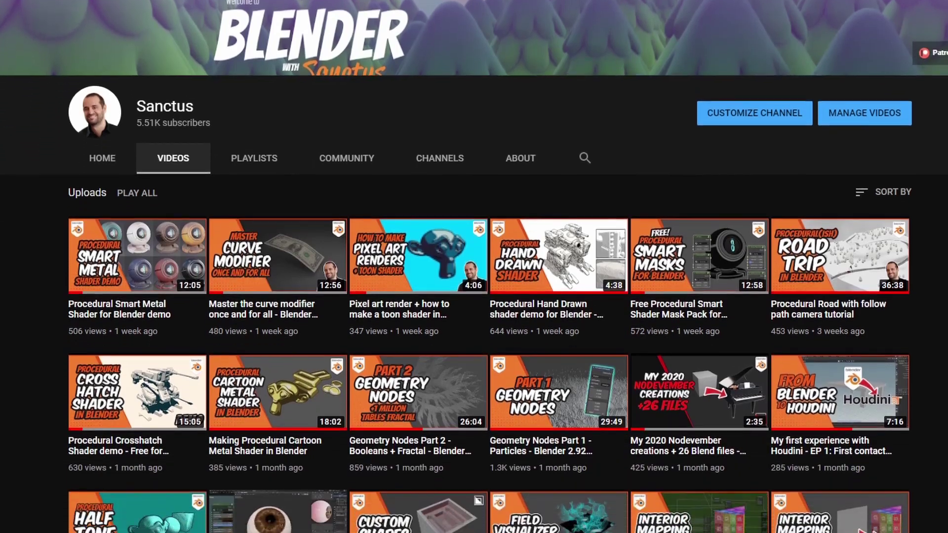
pyautogui.scroll(-8, 474, 266)
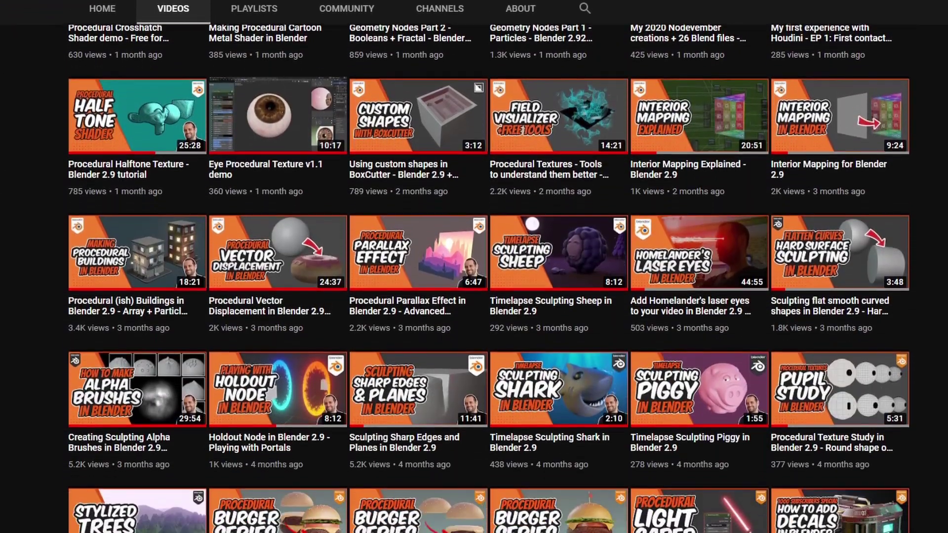
pyautogui.scroll(-8, 474, 266)
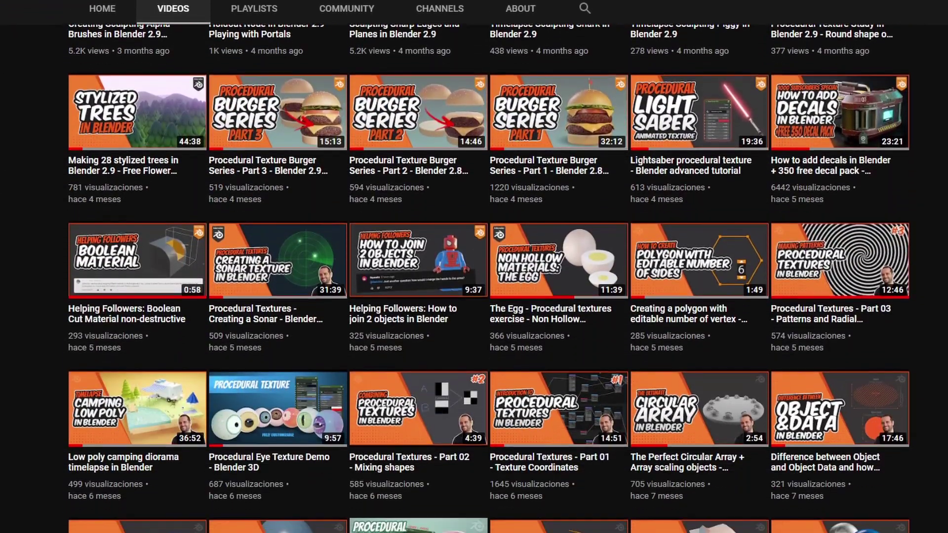
pyautogui.scroll(-6, 473, 267)
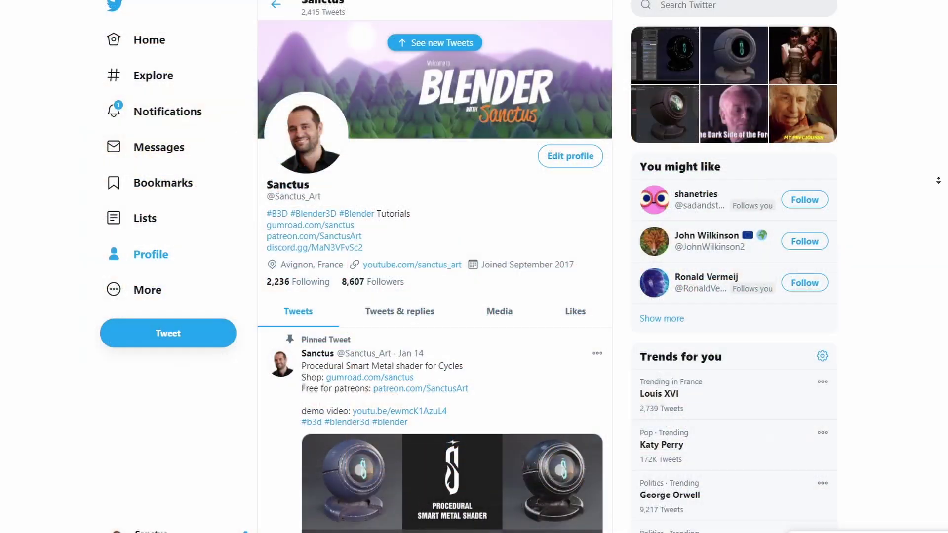
pyautogui.scroll(-3, 941, 205)
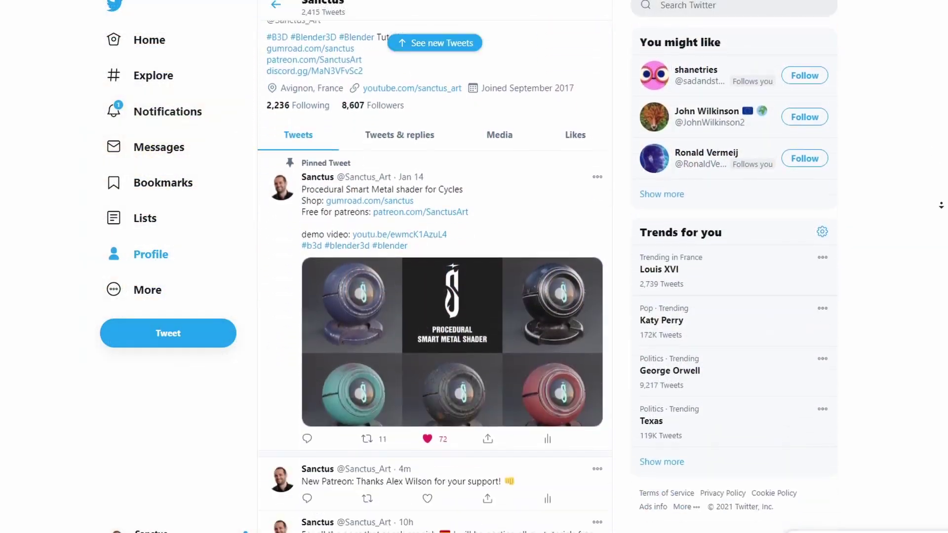
pyautogui.scroll(-20, 941, 205)
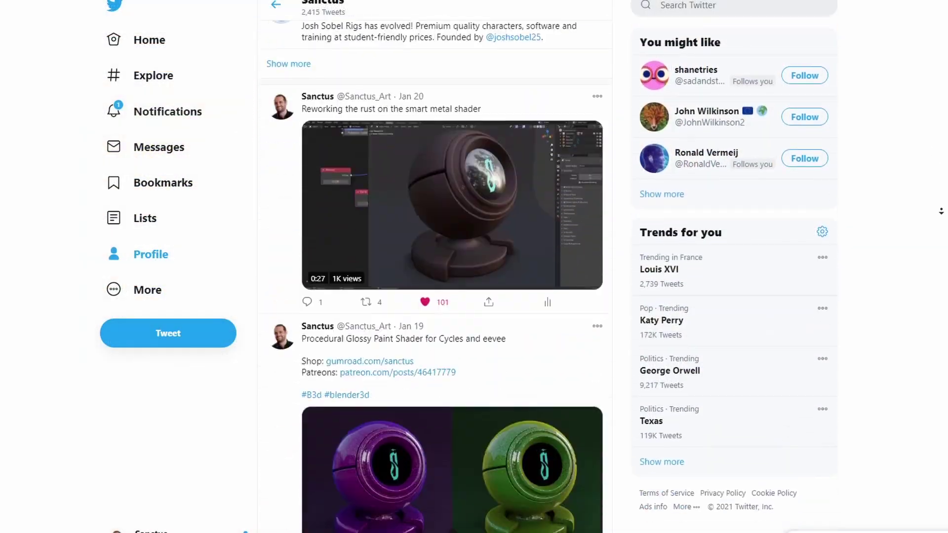
pyautogui.scroll(-20, 941, 211)
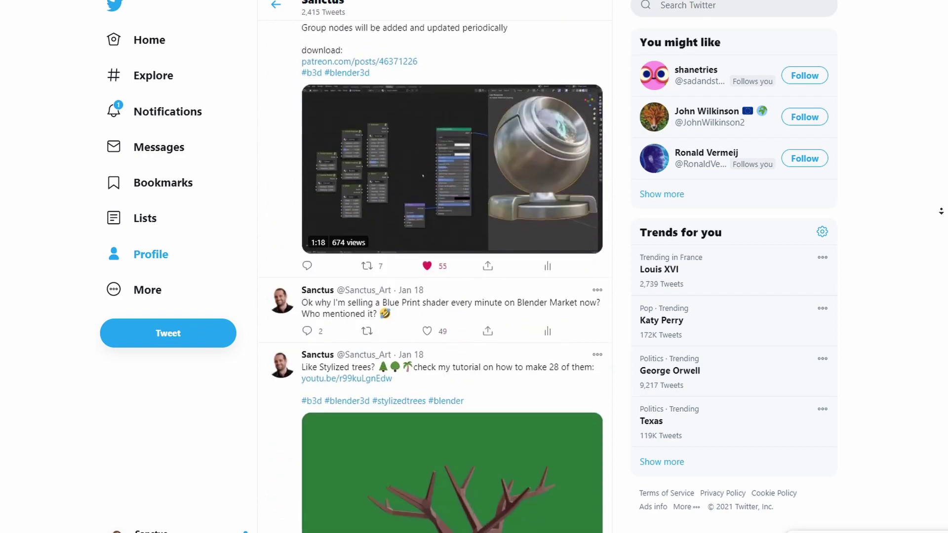
pyautogui.scroll(-20, 941, 211)
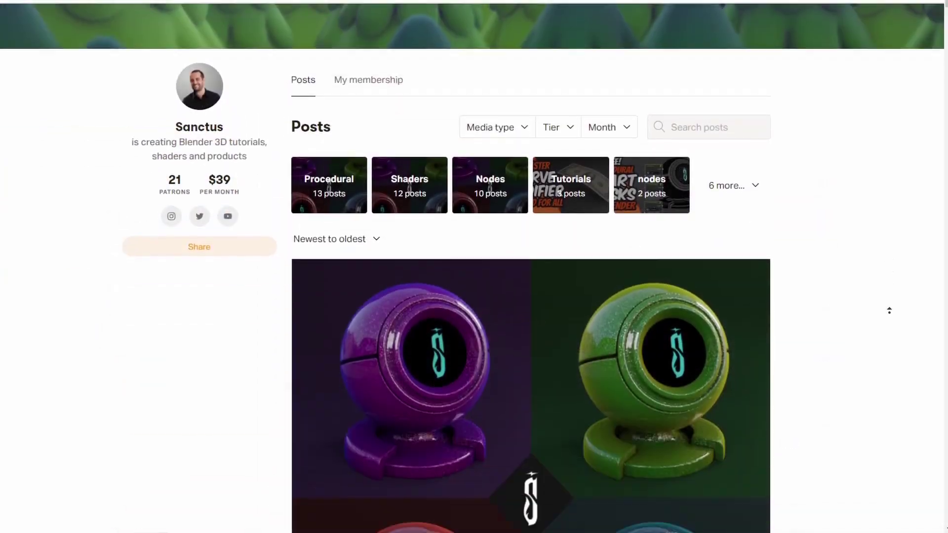
pyautogui.scroll(-6, 889, 310)
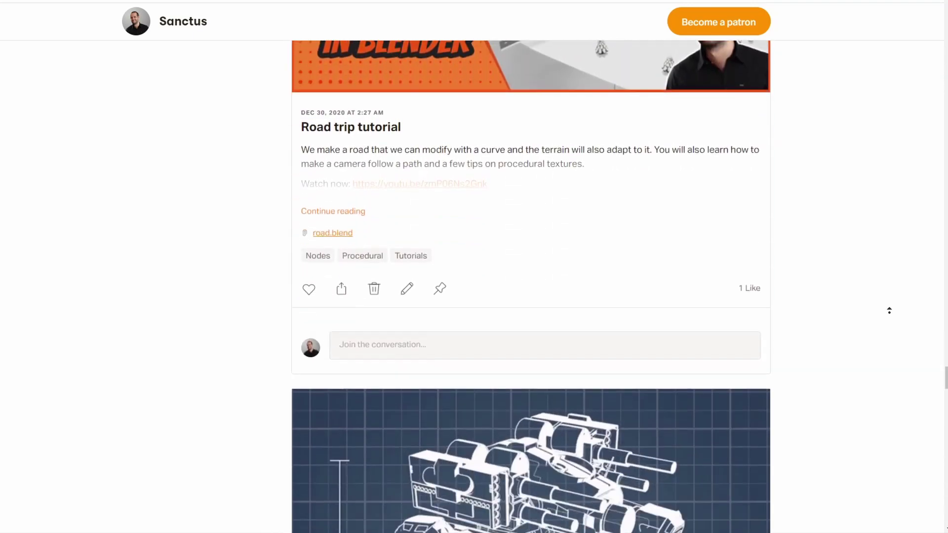
pyautogui.scroll(-5, 889, 315)
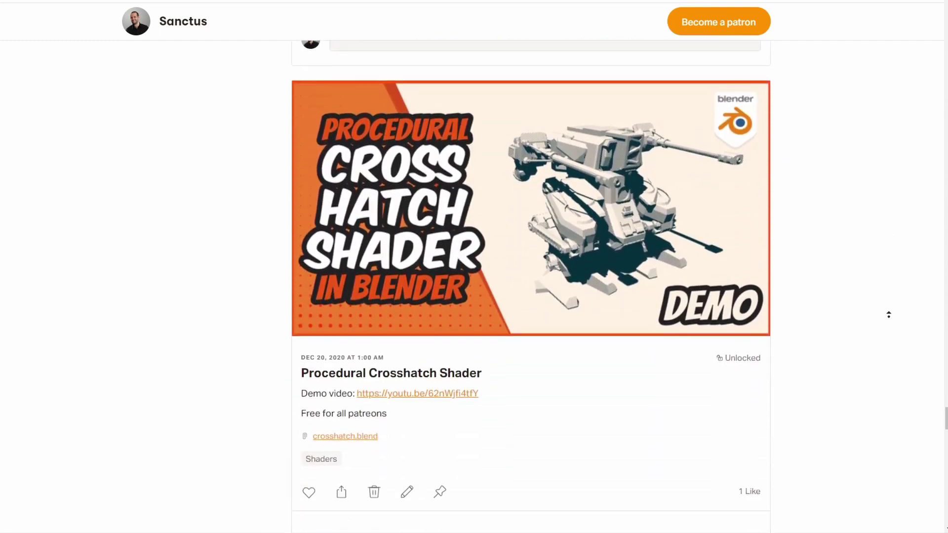